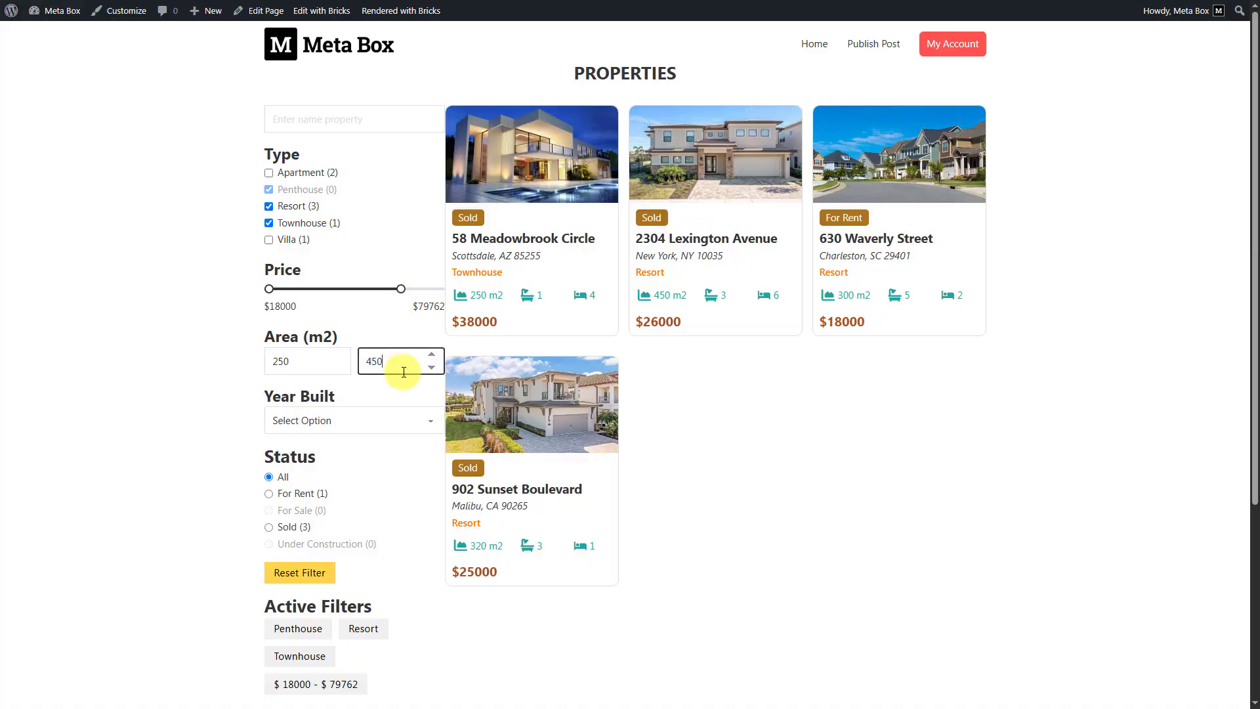
- Filter the properties by a maximum area of 300 and year built Before 2022, and reset the filters
{"action": "double_click", "coordinate": [402, 360]}
{"action": "type", "text": "300"}
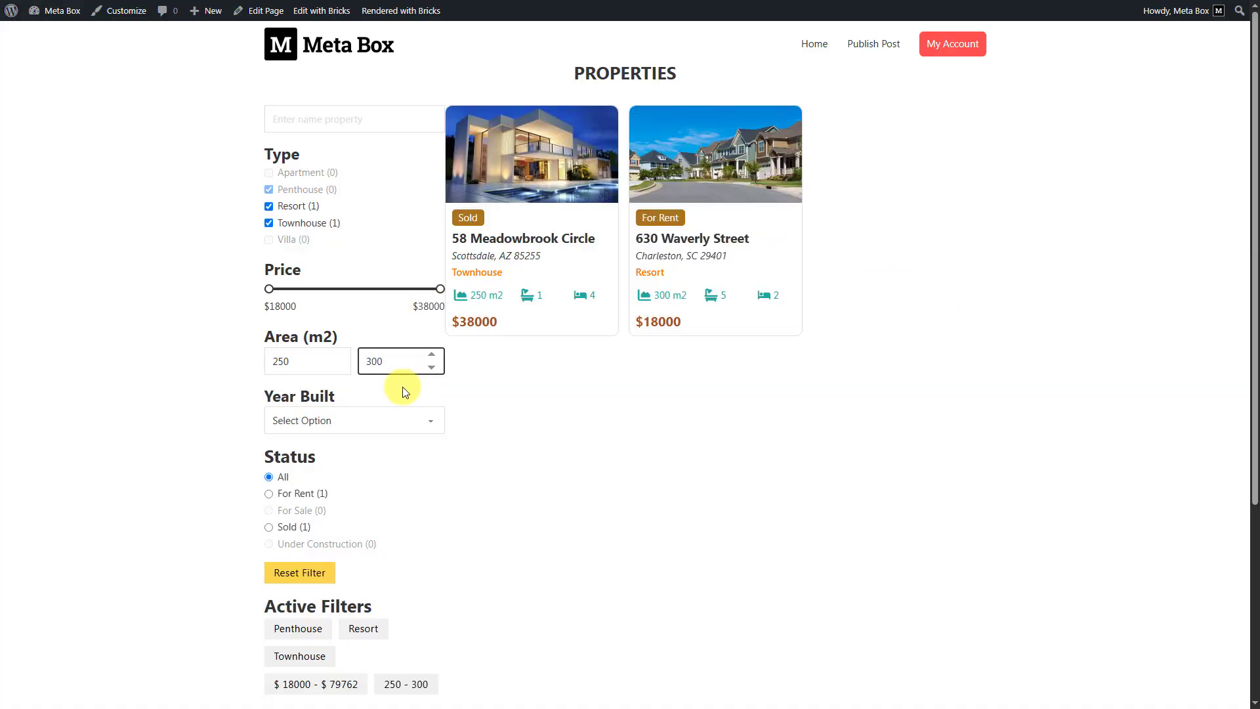
{"action": "left_click", "coordinate": [372, 419]}
{"action": "left_click", "coordinate": [349, 517]}
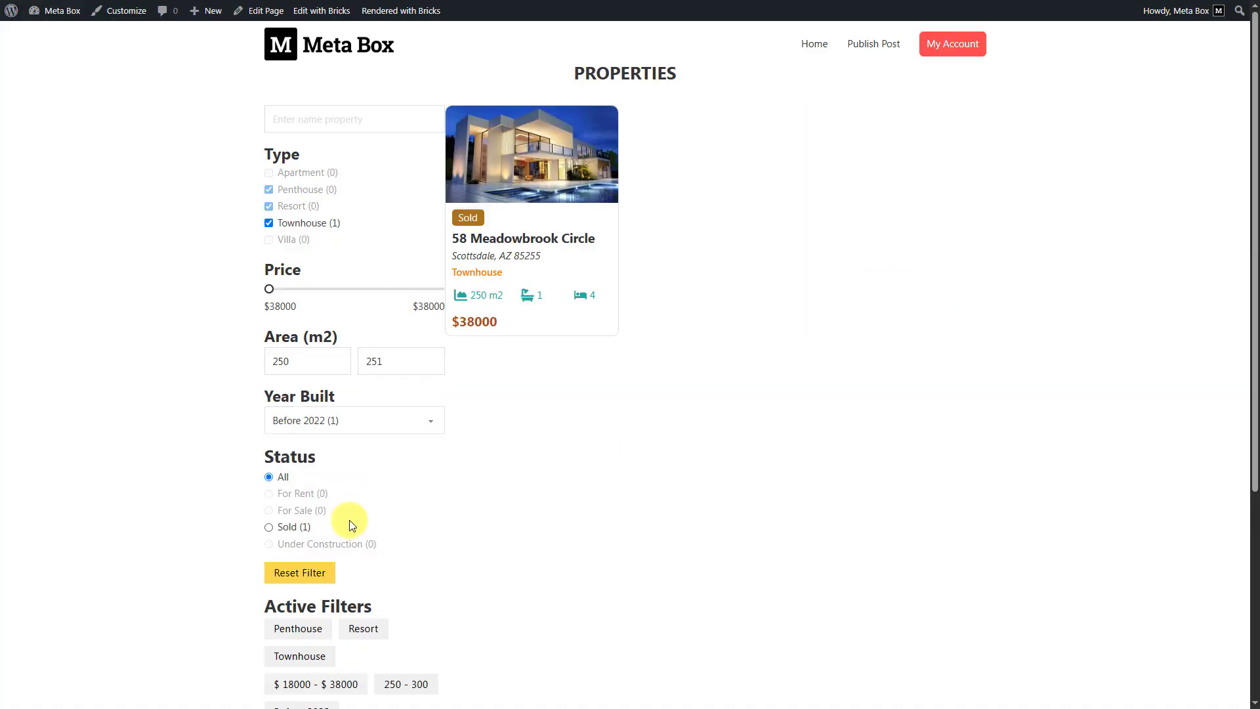
{"action": "left_click", "coordinate": [312, 578]}
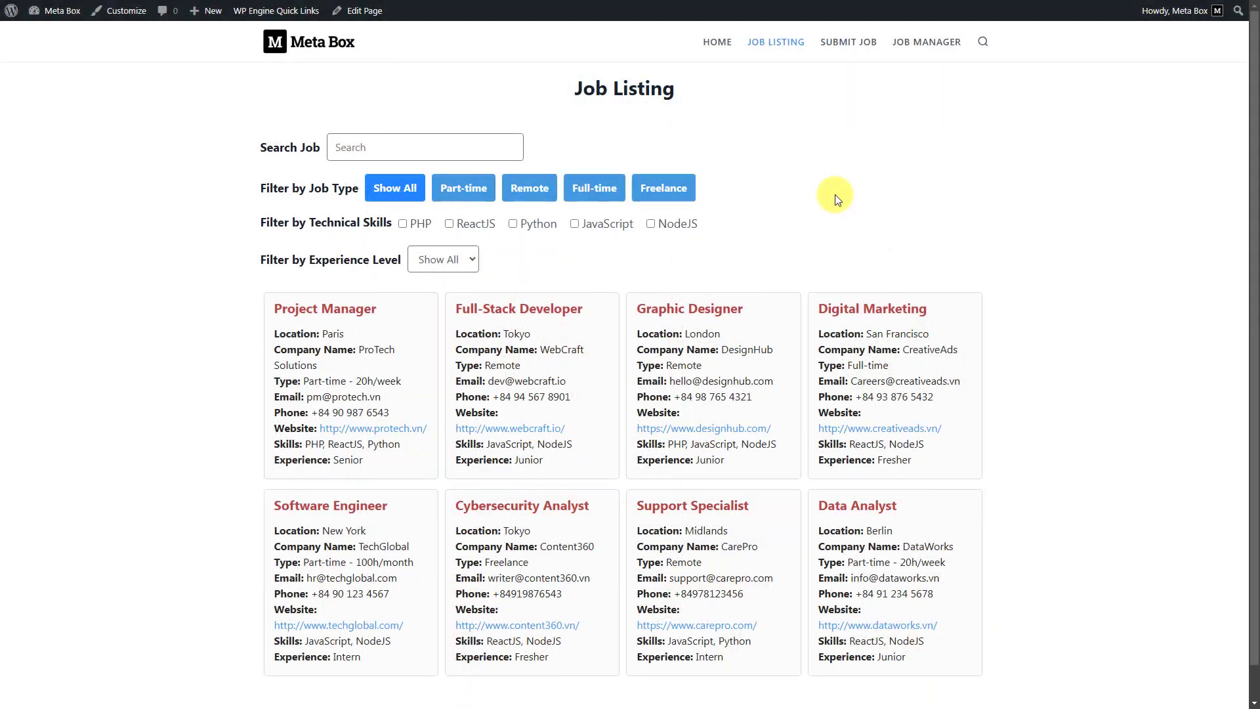
- Search the job listings for "node" and filter them by Part-time, Remote, Full-time and Freelance in turn
{"action": "left_click", "coordinate": [484, 155]}
{"action": "type", "text": "node"}
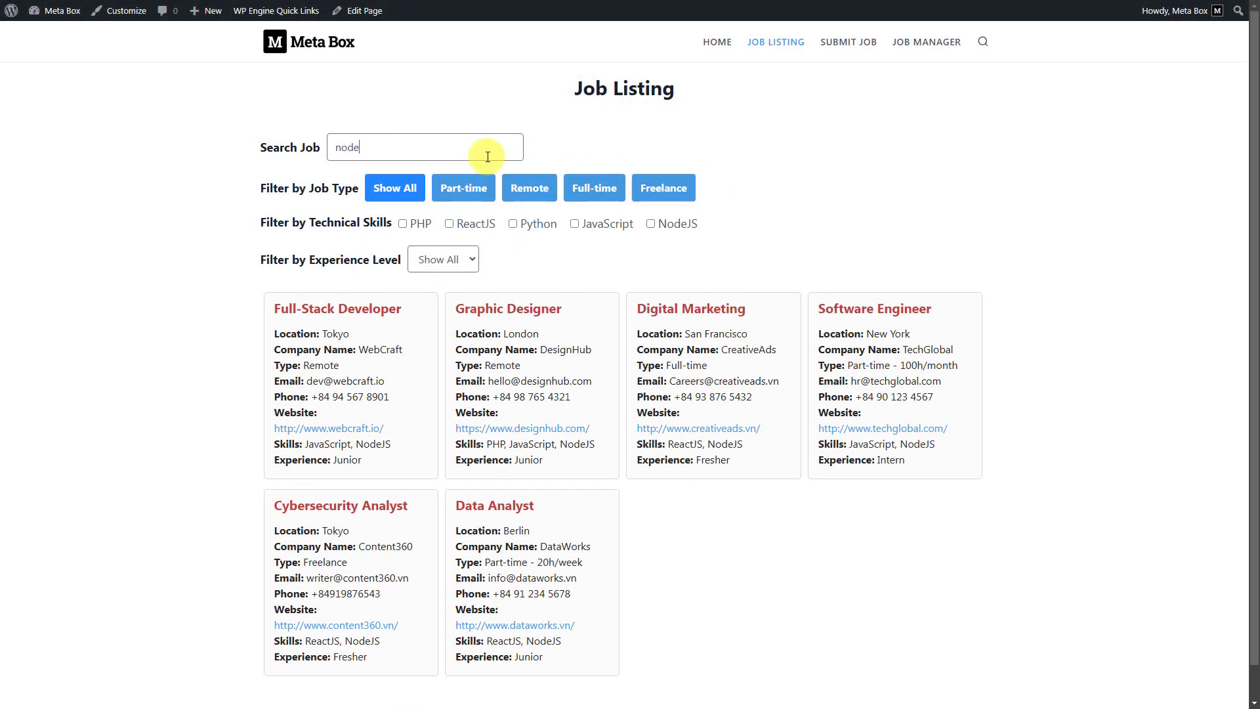
{"action": "left_click", "coordinate": [473, 196]}
{"action": "left_click", "coordinate": [522, 196]}
{"action": "left_click", "coordinate": [592, 192]}
{"action": "left_click", "coordinate": [670, 191]}
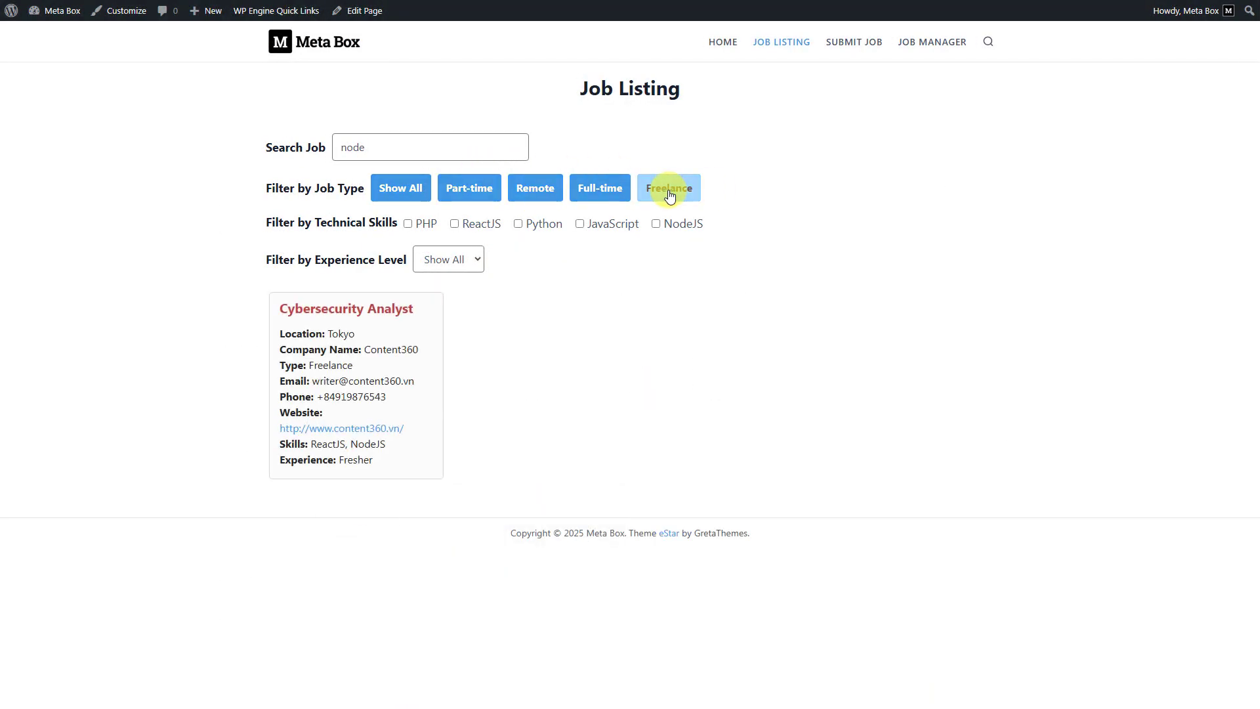
- Filter the jobs by Part-time and the skills ReactJS, Python and JavaScript, trying experience levels Senior and Junior
{"action": "left_click", "coordinate": [472, 199]}
{"action": "left_click", "coordinate": [461, 224]}
{"action": "left_click", "coordinate": [533, 227]}
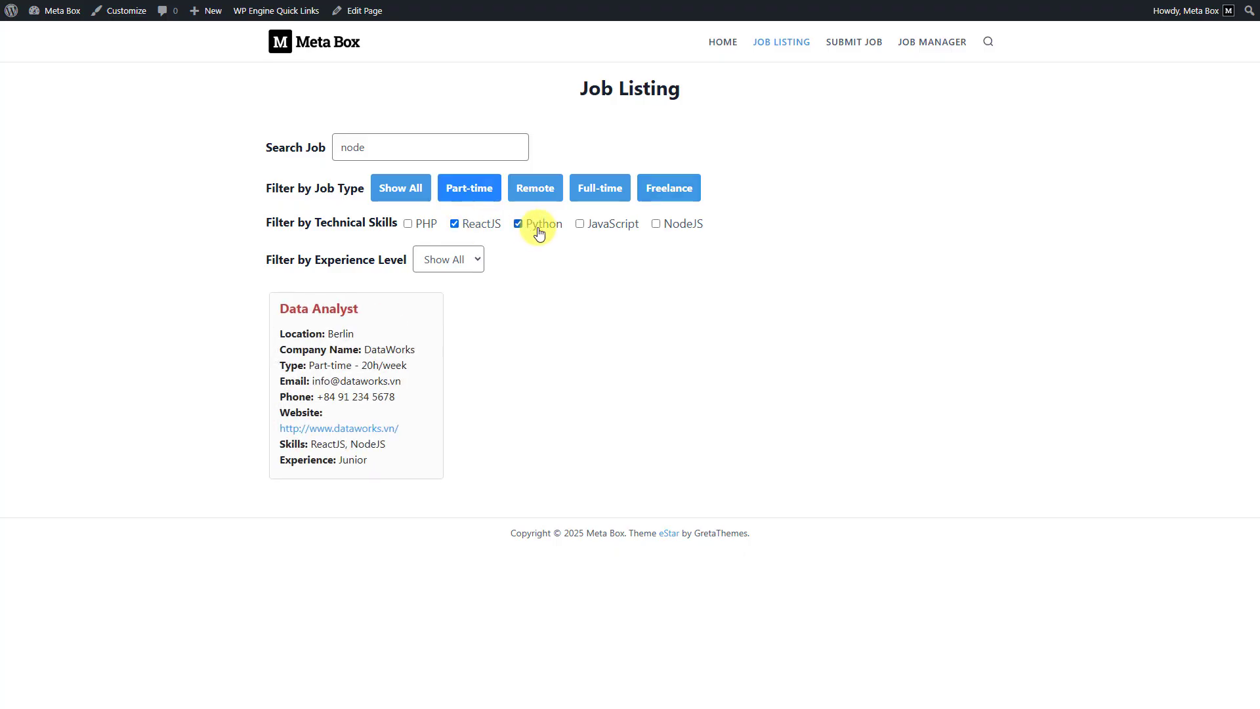
{"action": "left_click", "coordinate": [599, 226]}
{"action": "left_click", "coordinate": [455, 259]}
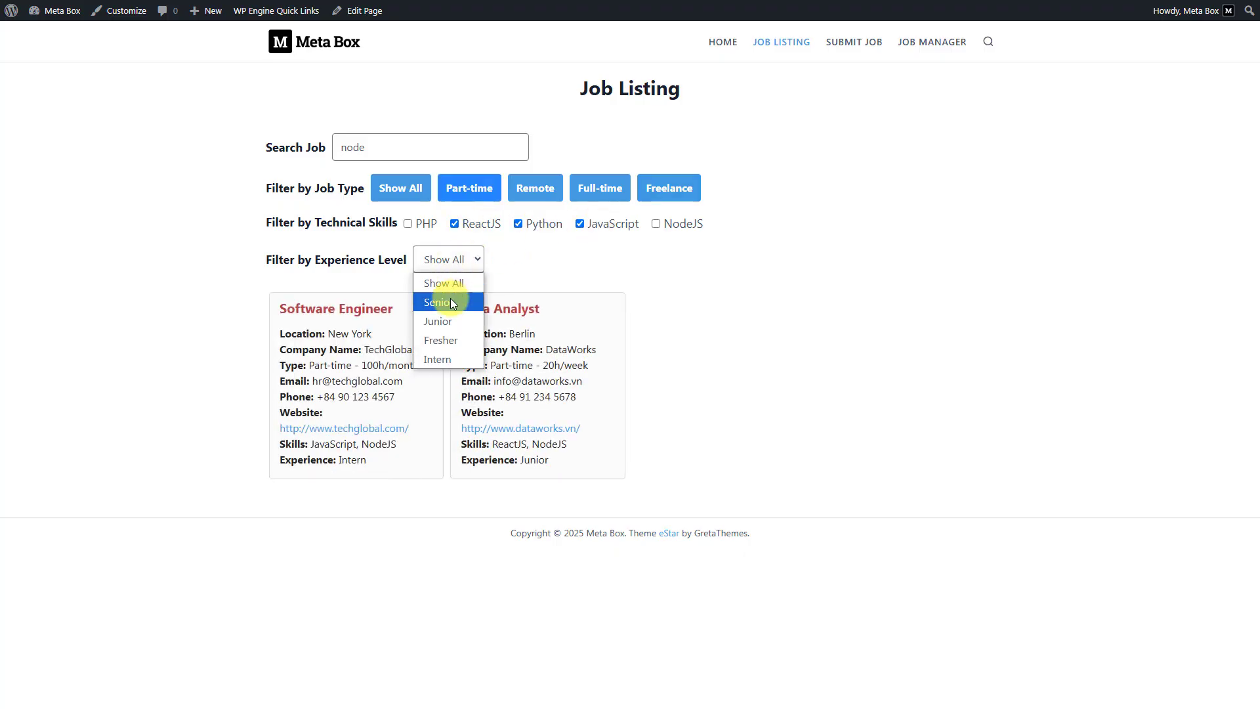
{"action": "left_click", "coordinate": [450, 302]}
{"action": "left_click", "coordinate": [448, 259]}
{"action": "left_click", "coordinate": [460, 321]}
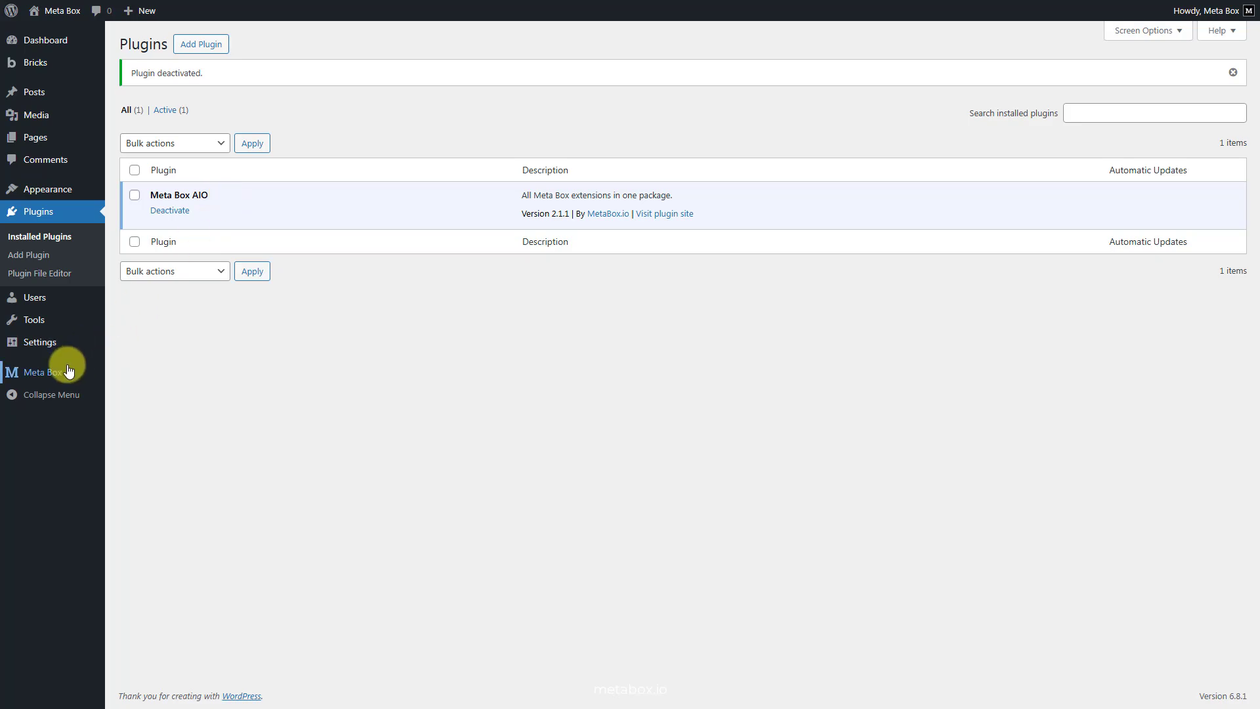
- Open the Meta Box extensions page and look through the enabled extensions
{"action": "mouse_move", "coordinate": [46, 373]}
{"action": "left_click", "coordinate": [124, 504]}
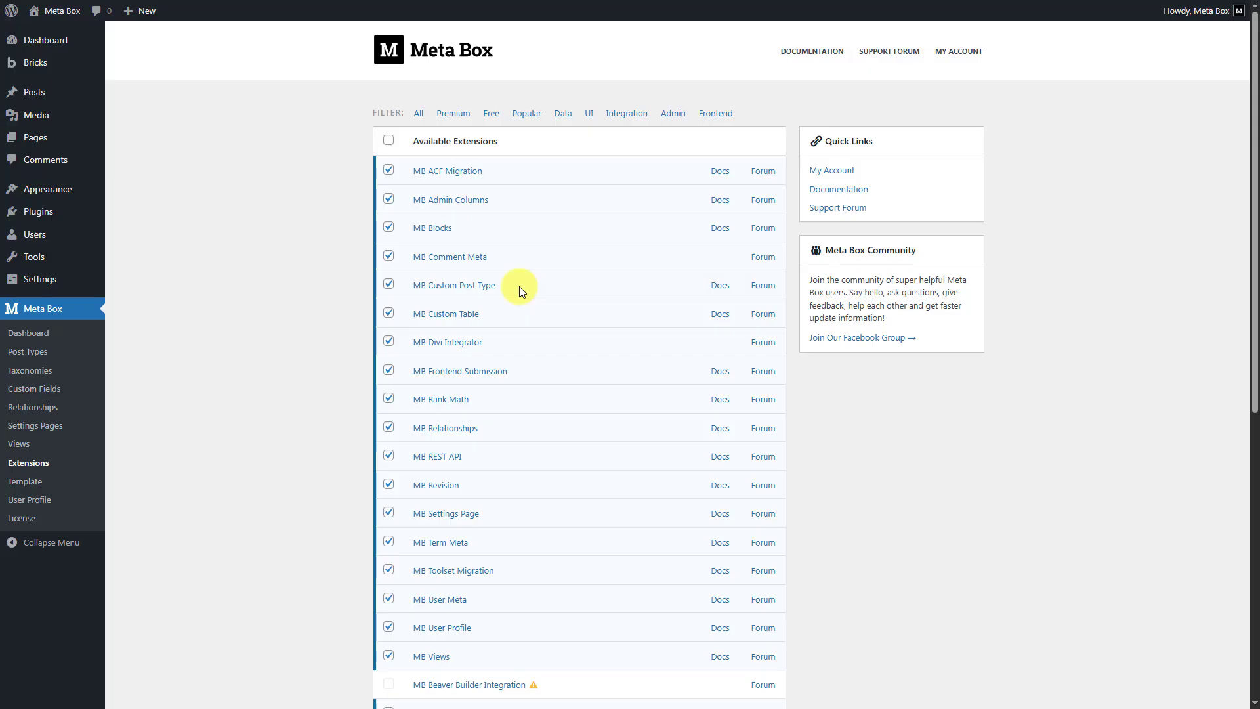
{"action": "scroll", "coordinate": [519, 287], "scroll_direction": "down", "scroll_amount": 4}
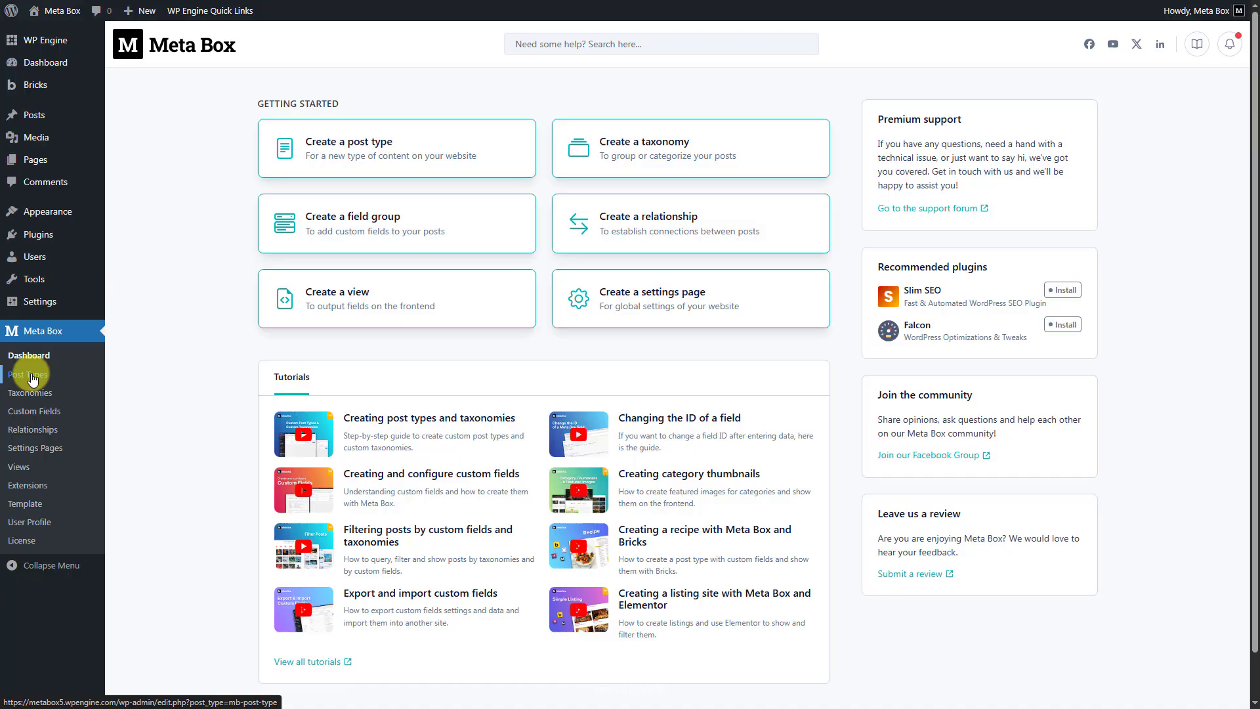
- Add a new post type in Meta Box with plural name Properties and singular name Property
{"action": "left_click", "coordinate": [33, 380]}
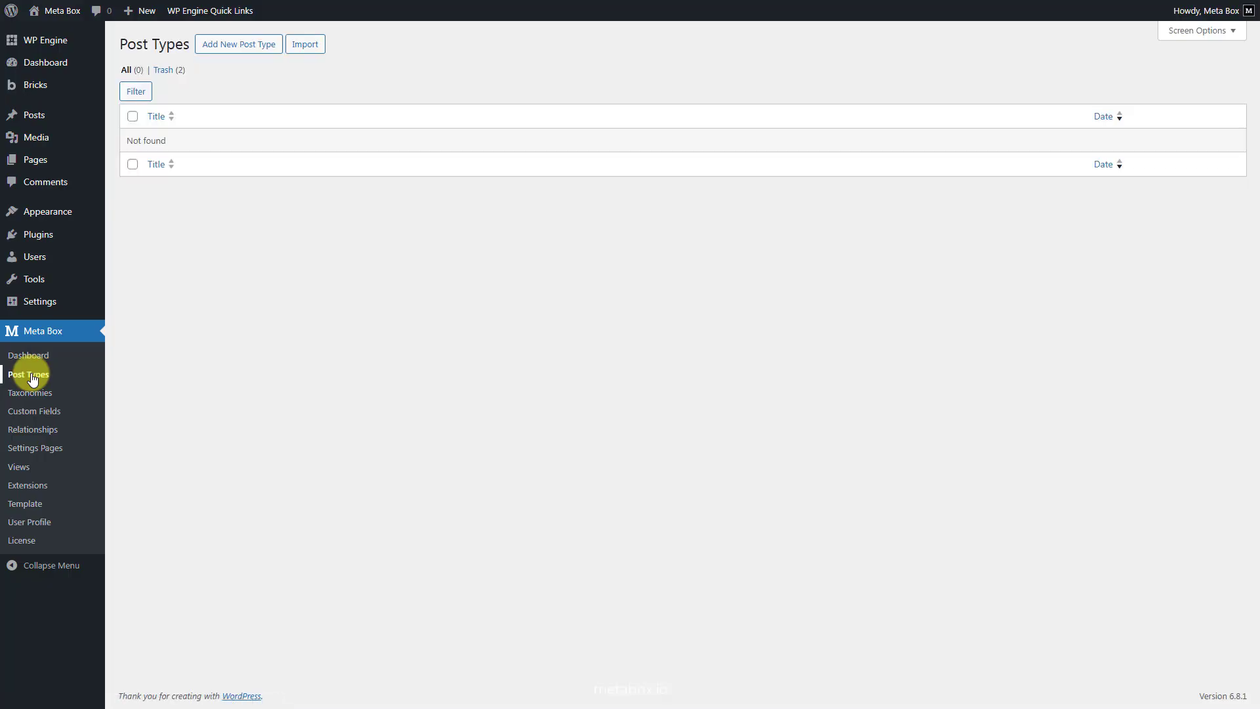
{"action": "left_click", "coordinate": [239, 46]}
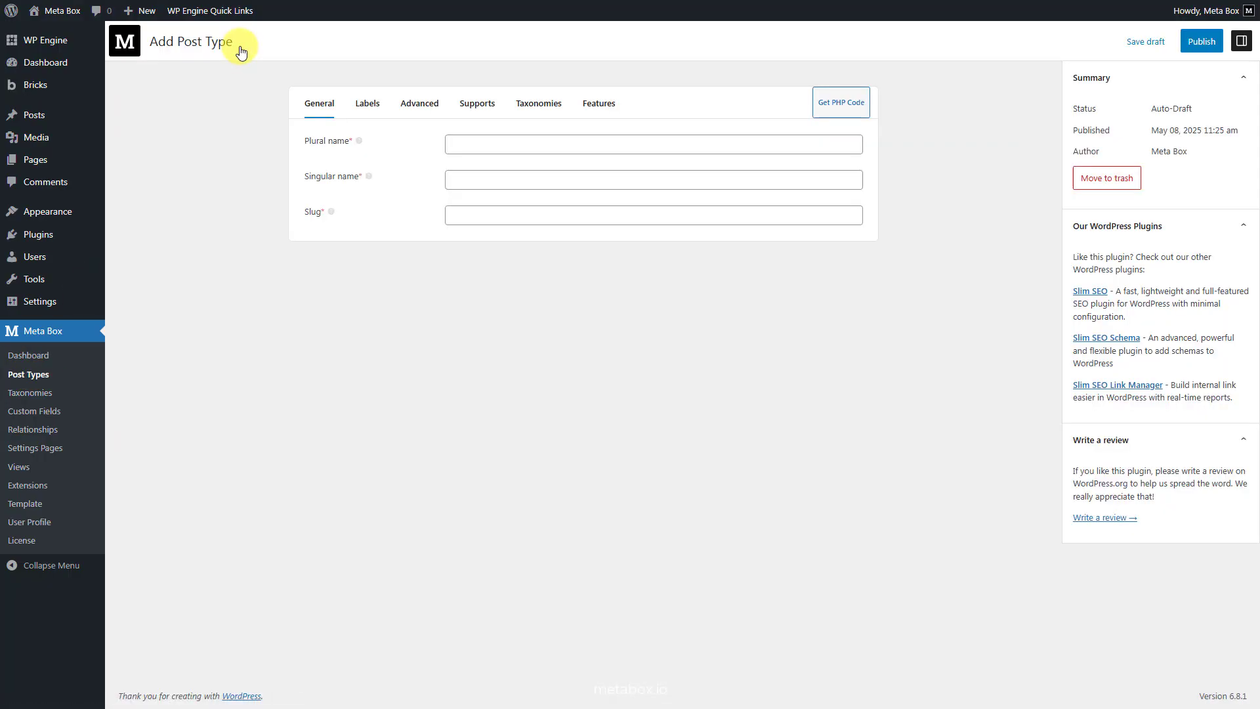
{"action": "left_click", "coordinate": [599, 145]}
{"action": "type", "text": "Properties"}
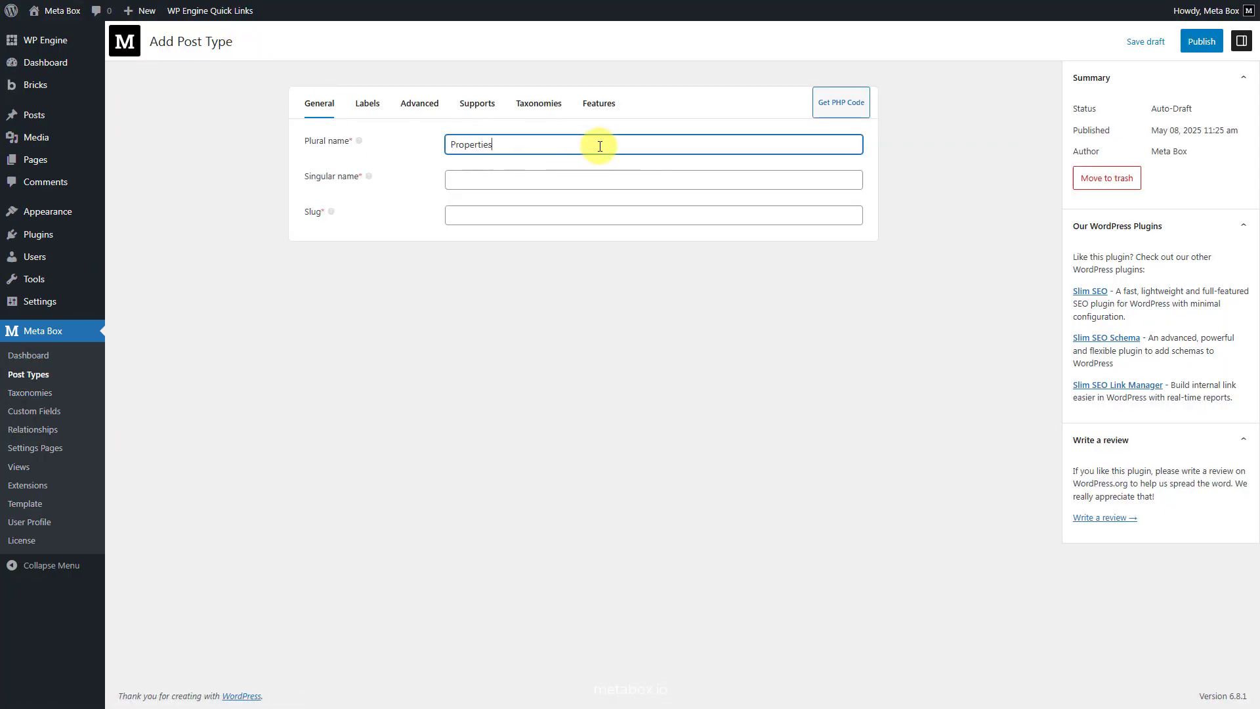
{"action": "left_click", "coordinate": [580, 180]}
{"action": "type", "text": "Property"}
- Set the post type's icon to the home Dashicon and publish the post type
{"action": "left_click", "coordinate": [431, 110]}
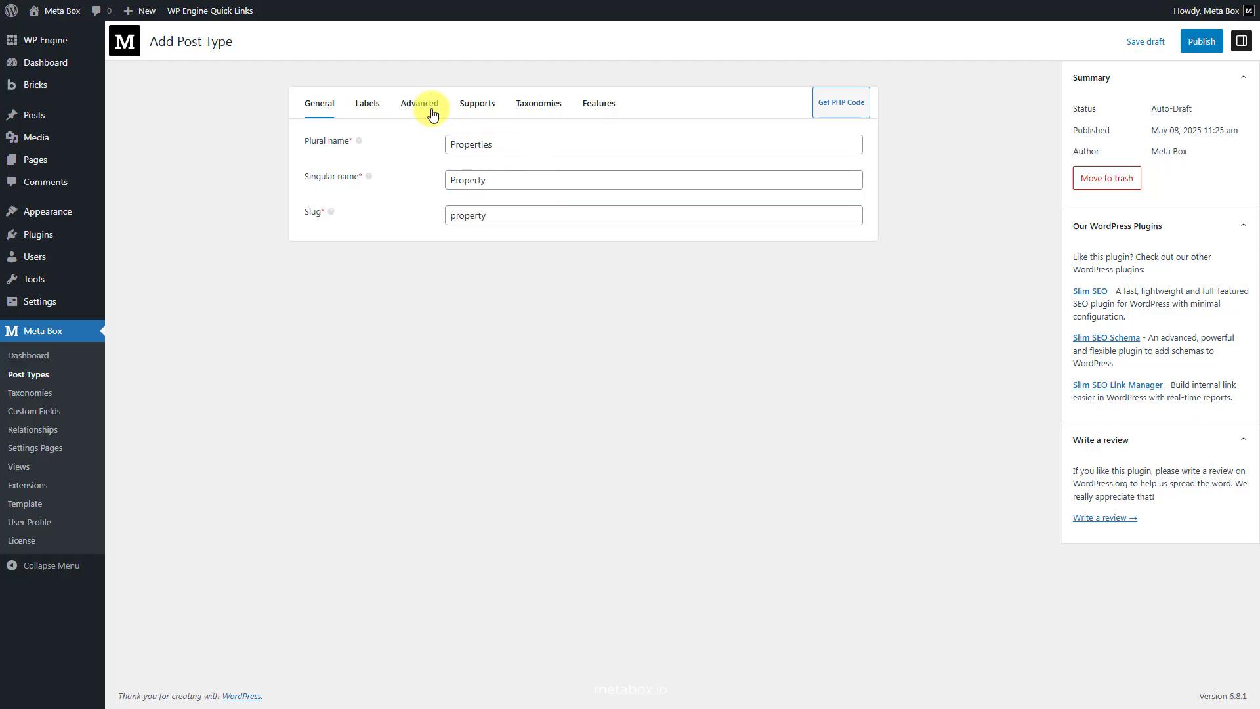
{"action": "left_click", "coordinate": [584, 484]}
{"action": "type", "text": "h"}
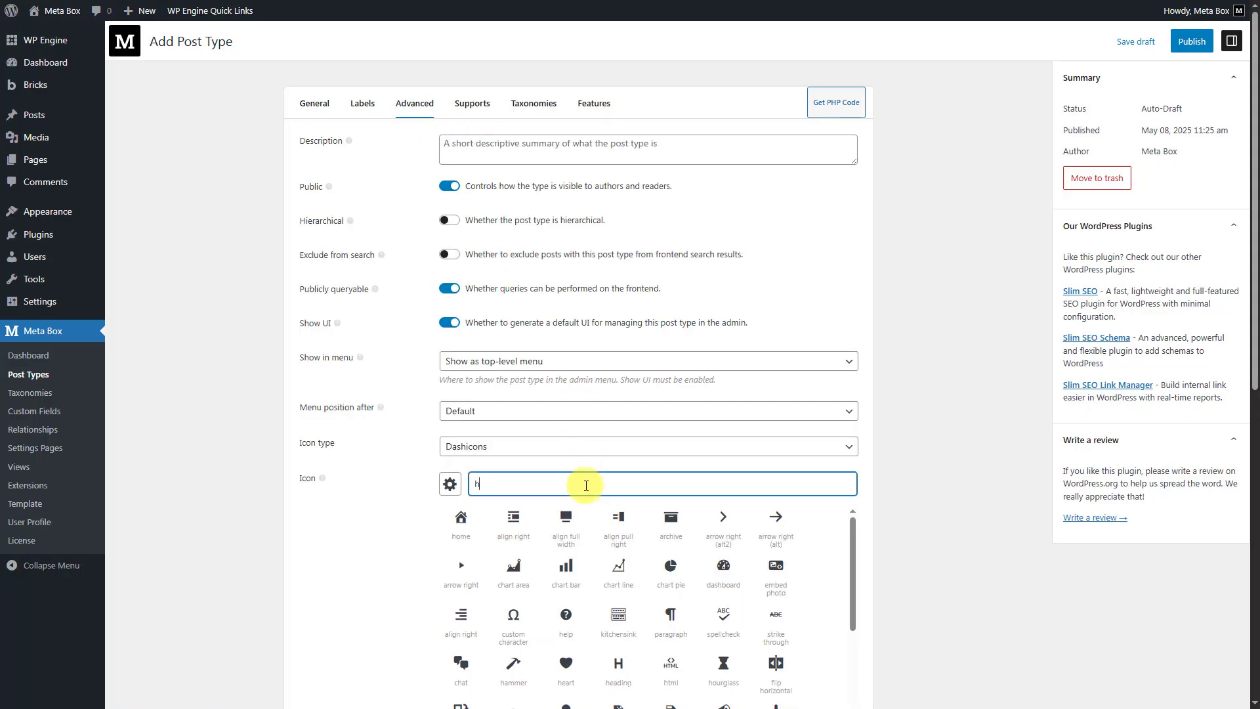
{"action": "type", "text": "ome"}
{"action": "left_click", "coordinate": [460, 526]}
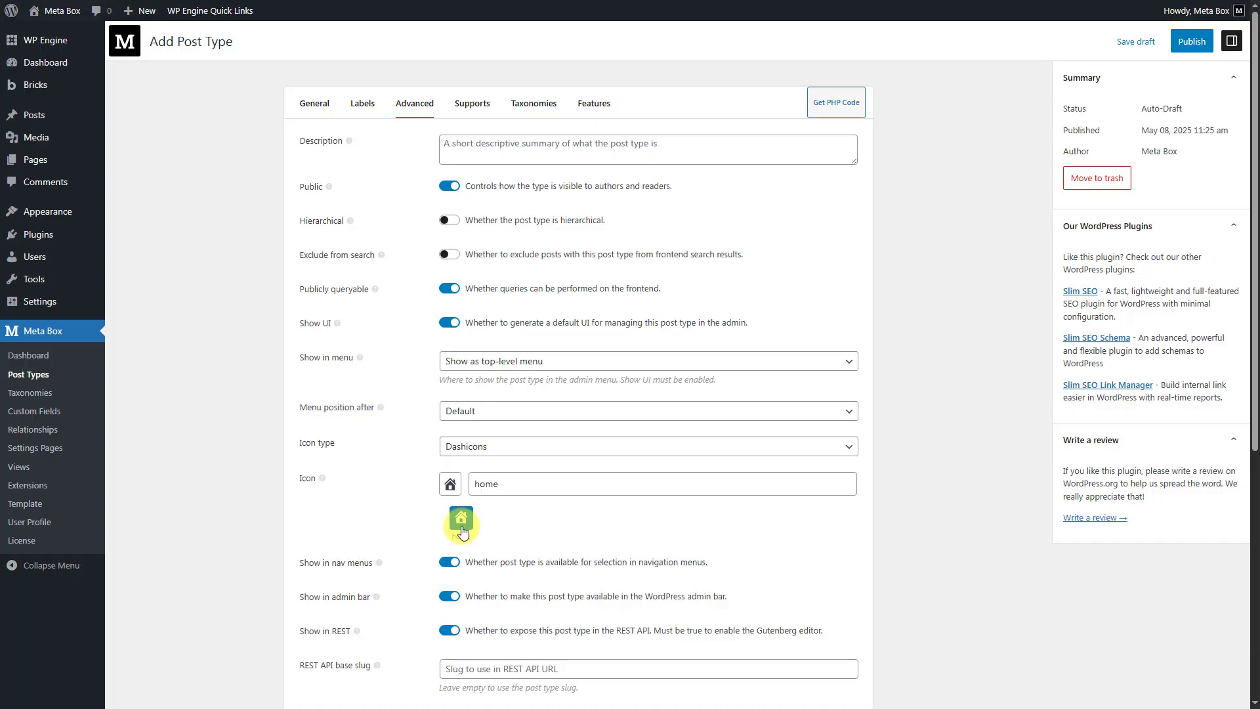
{"action": "left_click", "coordinate": [1192, 41]}
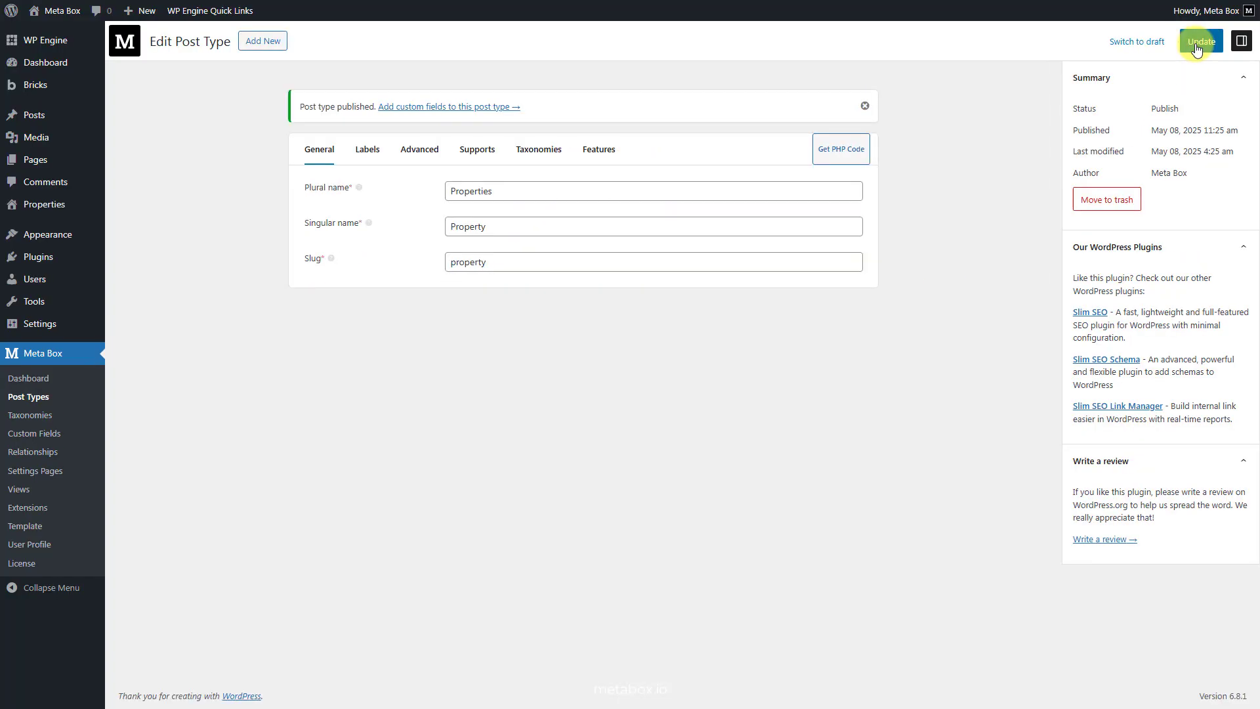
{"action": "mouse_move", "coordinate": [64, 204]}
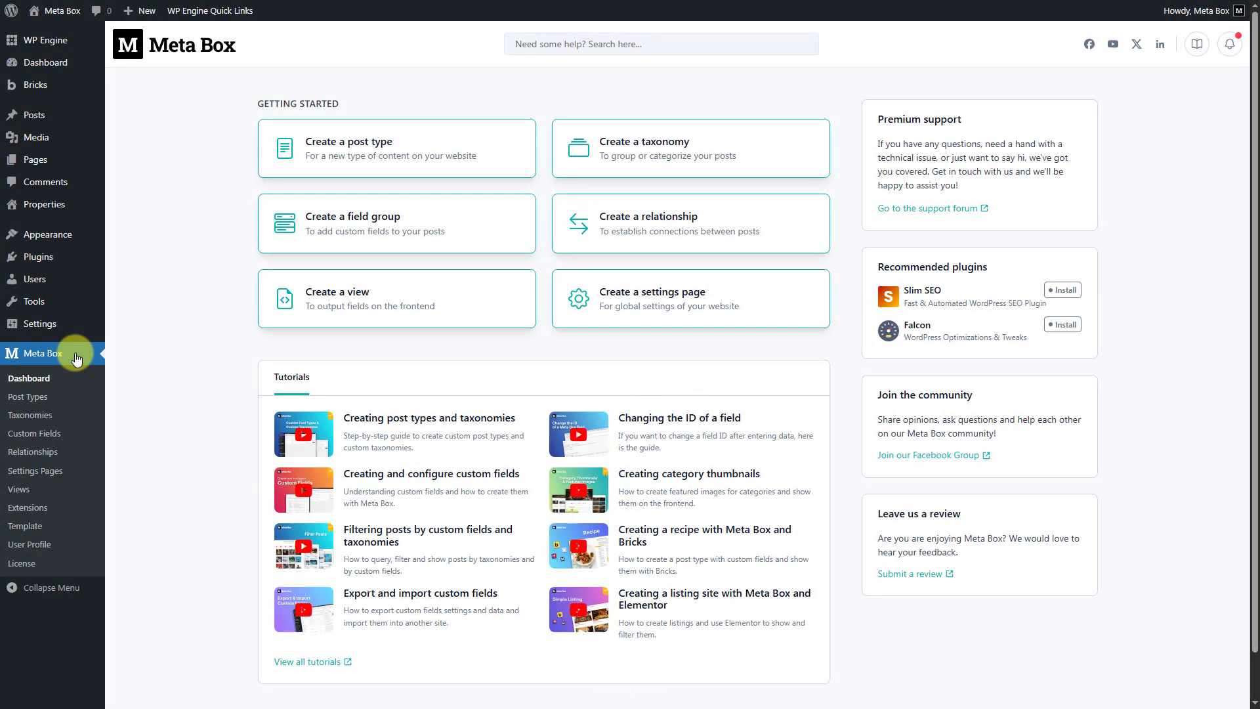
- Add a taxonomy with plural name Property Types and singular name Property Type, and enable its admin column
{"action": "left_click", "coordinate": [30, 415]}
{"action": "left_click", "coordinate": [227, 44]}
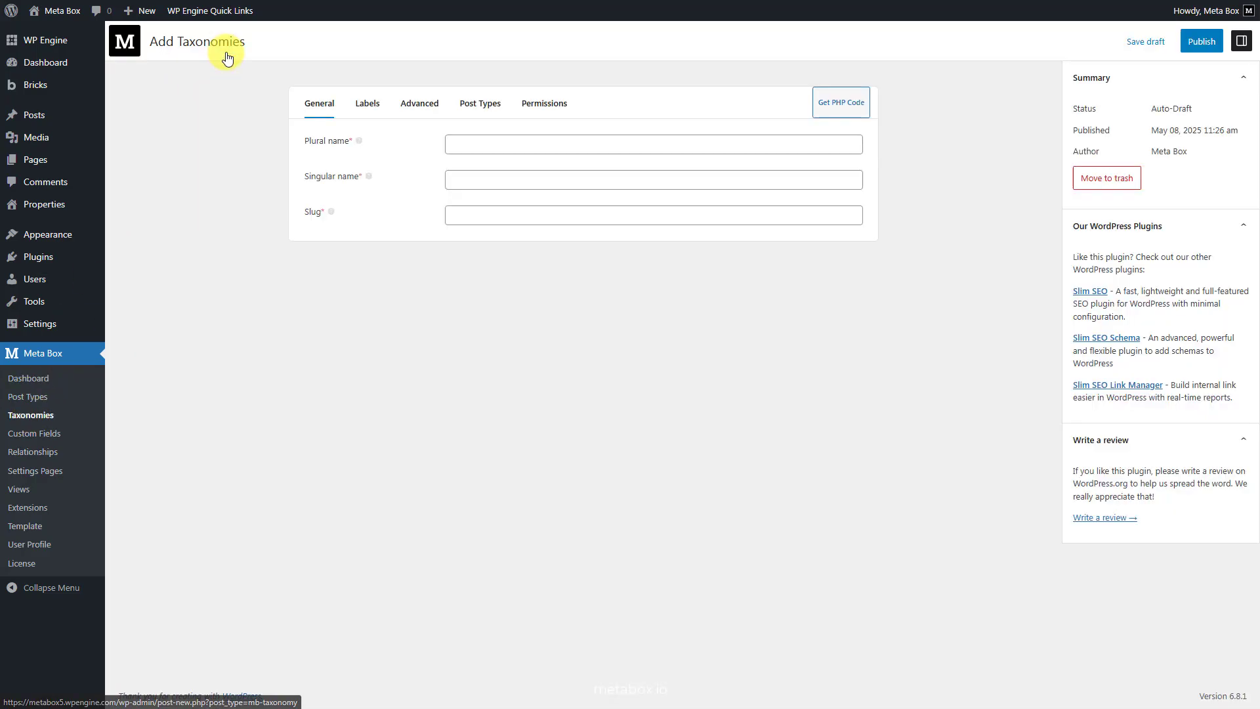
{"action": "left_click", "coordinate": [616, 145]}
{"action": "type", "text": "Property Types"}
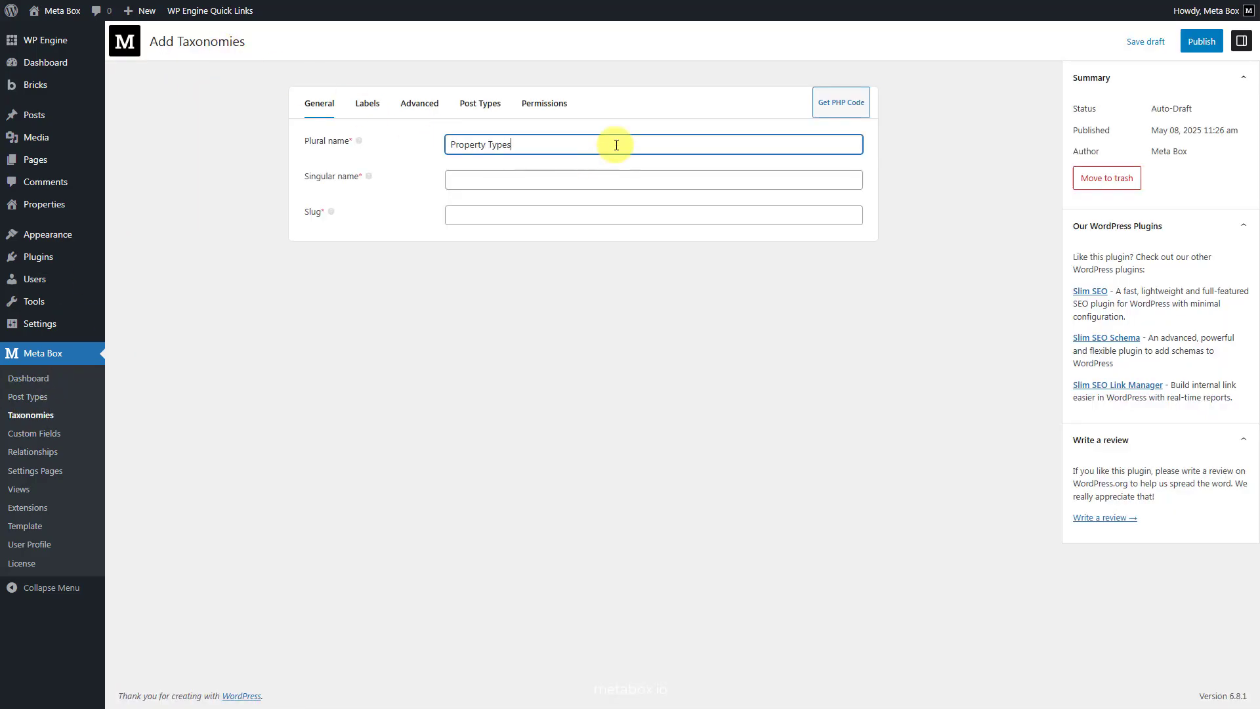
{"action": "left_click", "coordinate": [580, 176]}
{"action": "type", "text": "Property Type"}
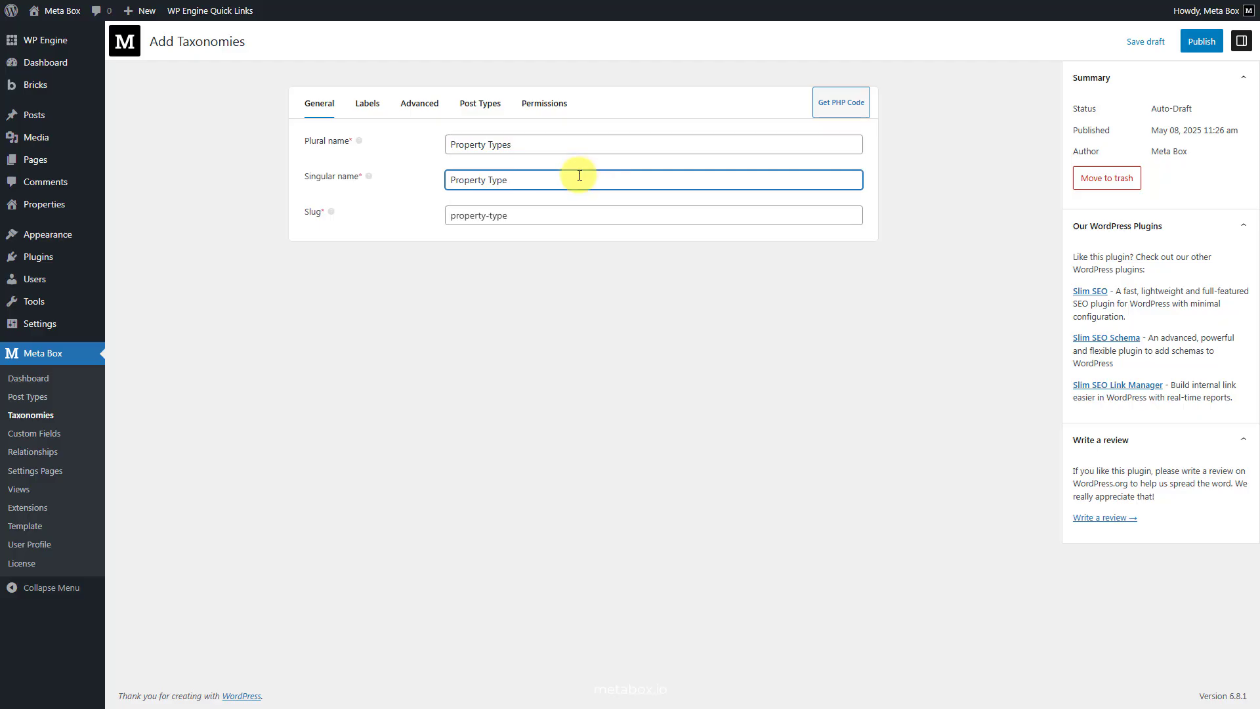
{"action": "left_click", "coordinate": [419, 105]}
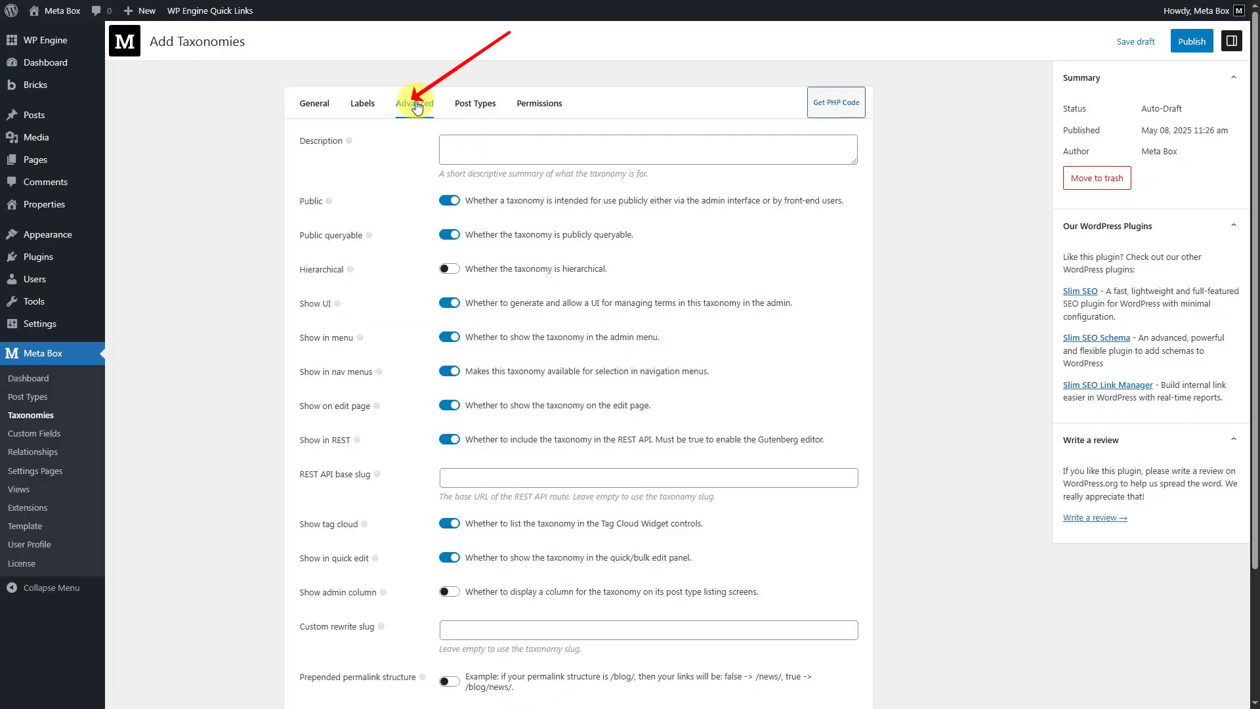
{"action": "left_click", "coordinate": [450, 593]}
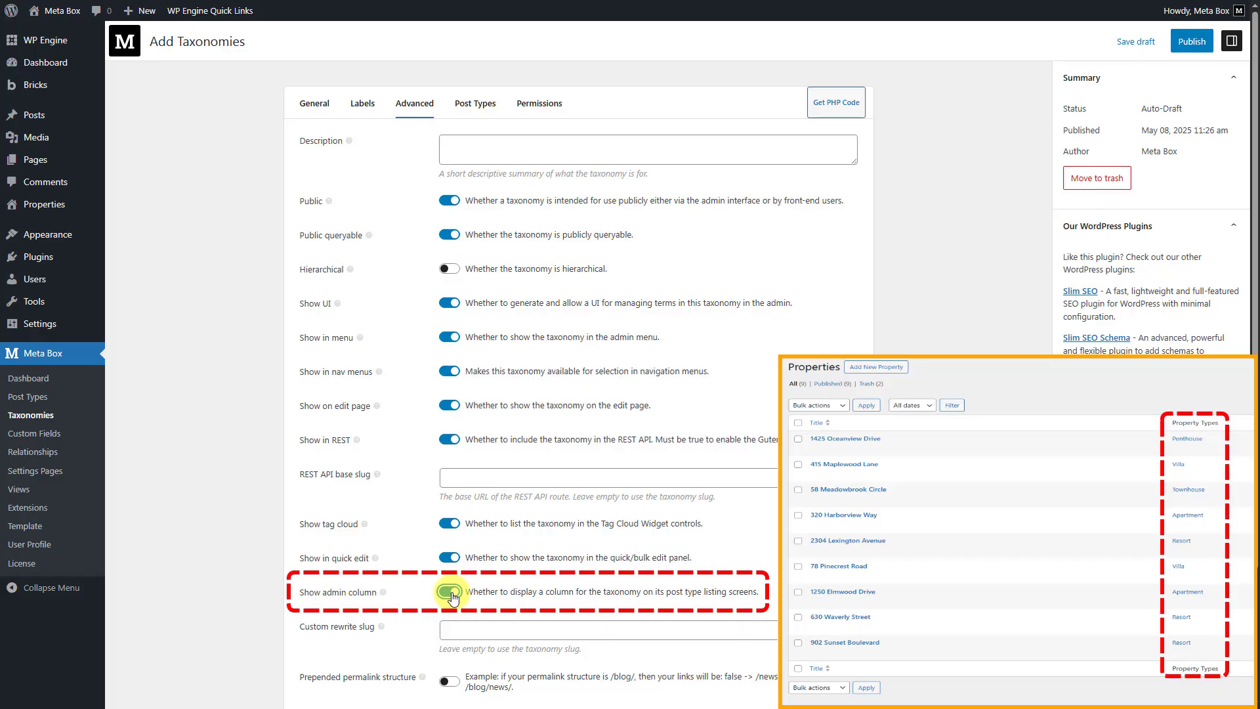
- Assign the taxonomy to the Property post type instead of Post and publish it
{"action": "left_click", "coordinate": [466, 112]}
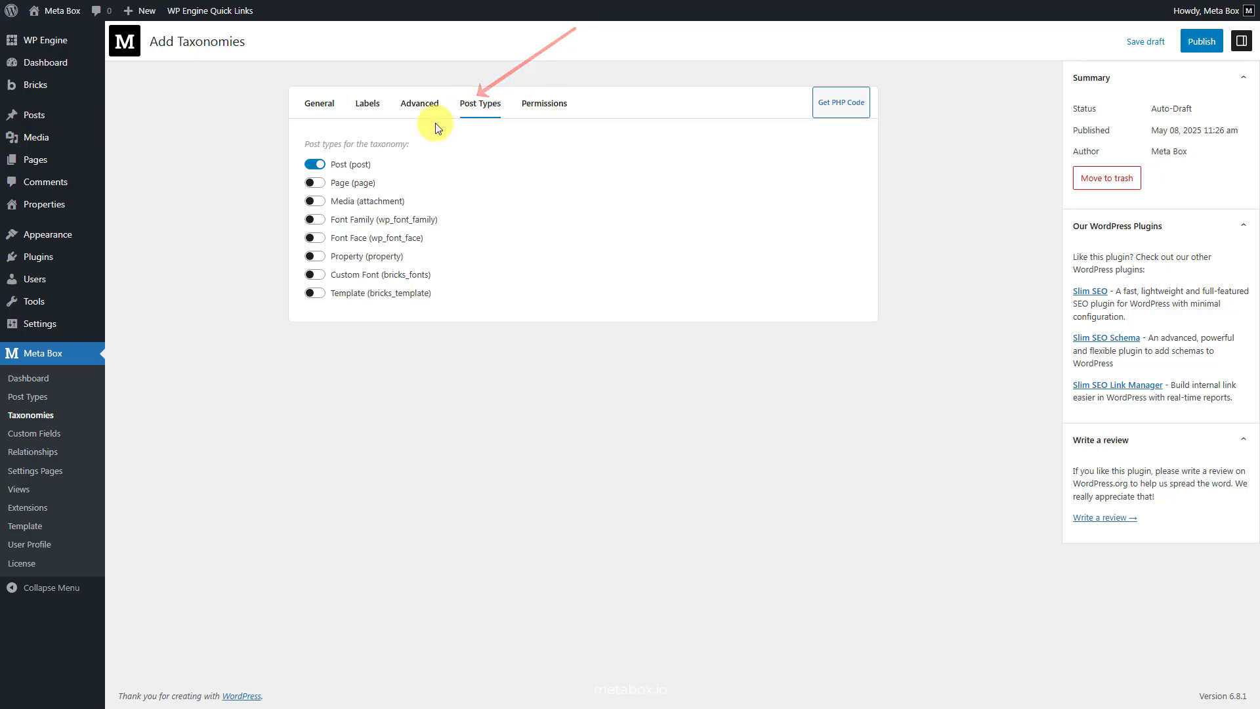
{"action": "left_click", "coordinate": [315, 164]}
{"action": "left_click", "coordinate": [315, 258]}
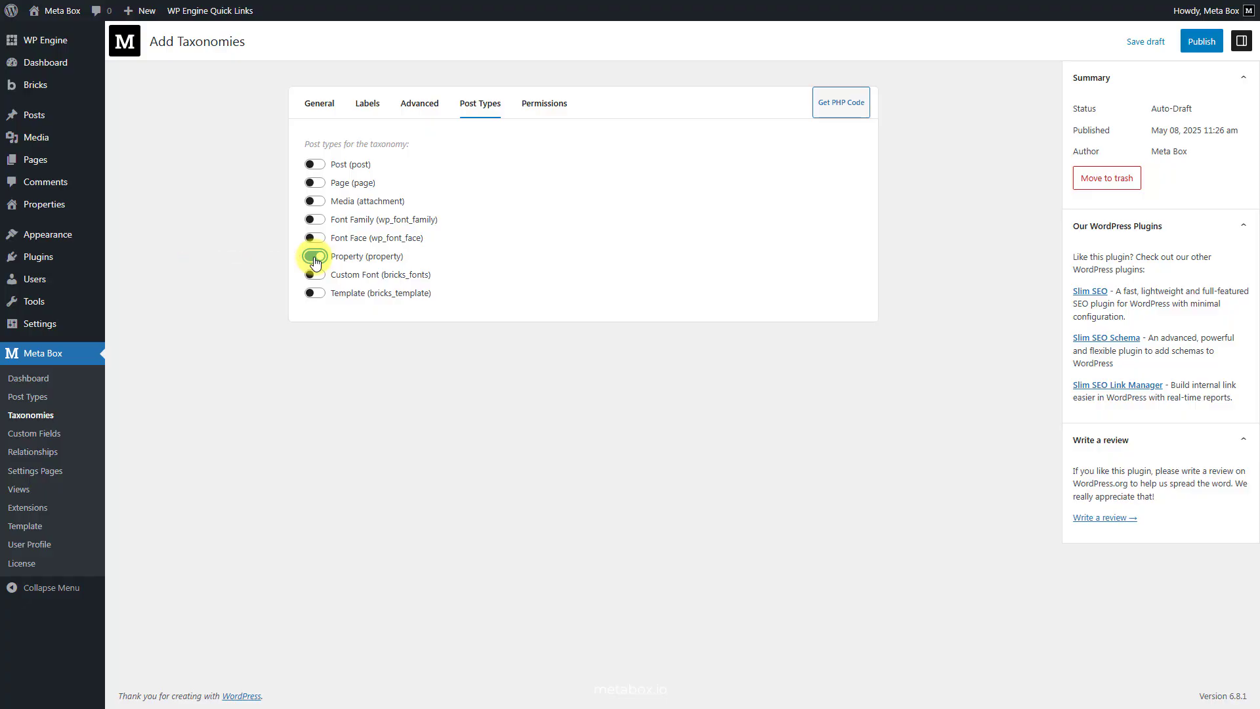
{"action": "left_click", "coordinate": [1193, 50]}
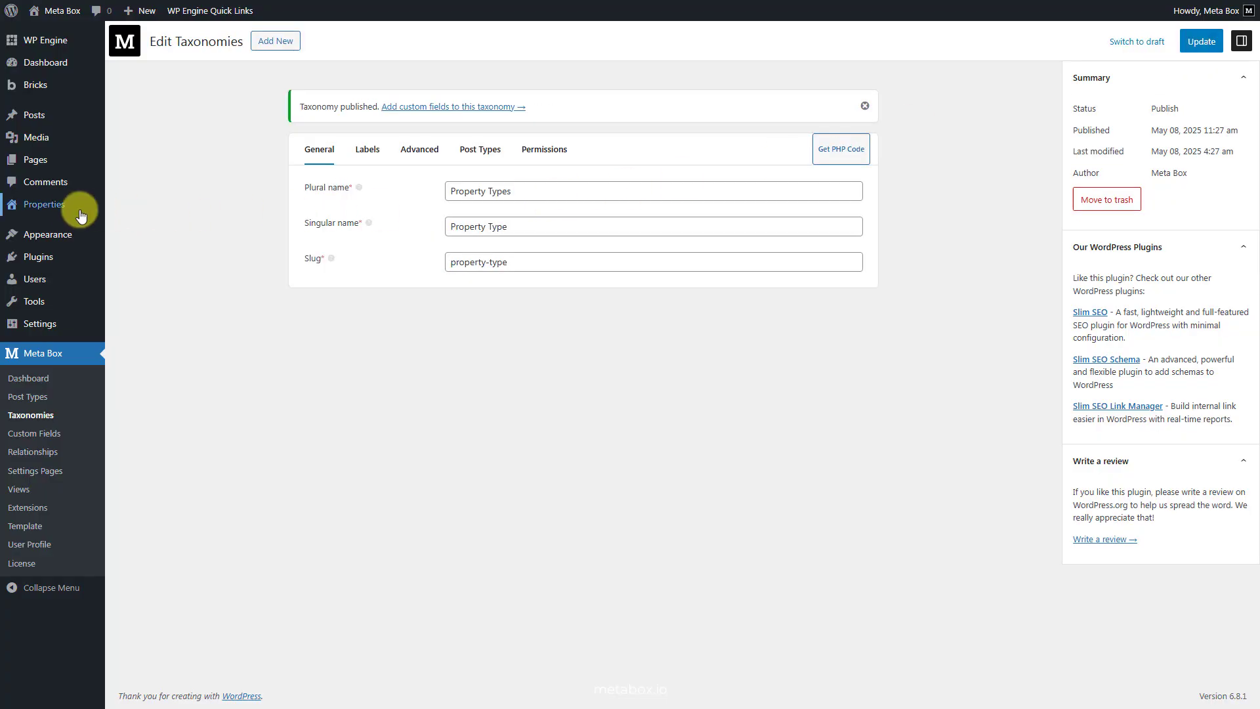
- Add a property type term named Villa under Properties
{"action": "mouse_move", "coordinate": [79, 208]}
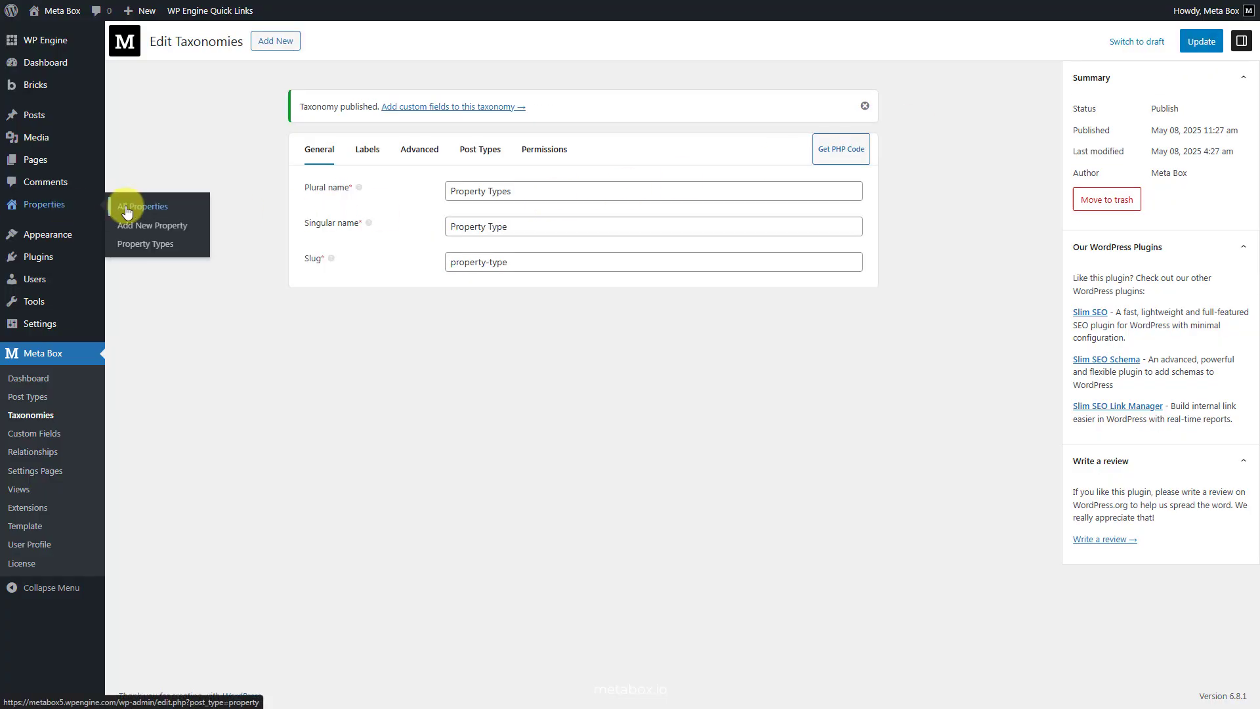
{"action": "left_click", "coordinate": [132, 248]}
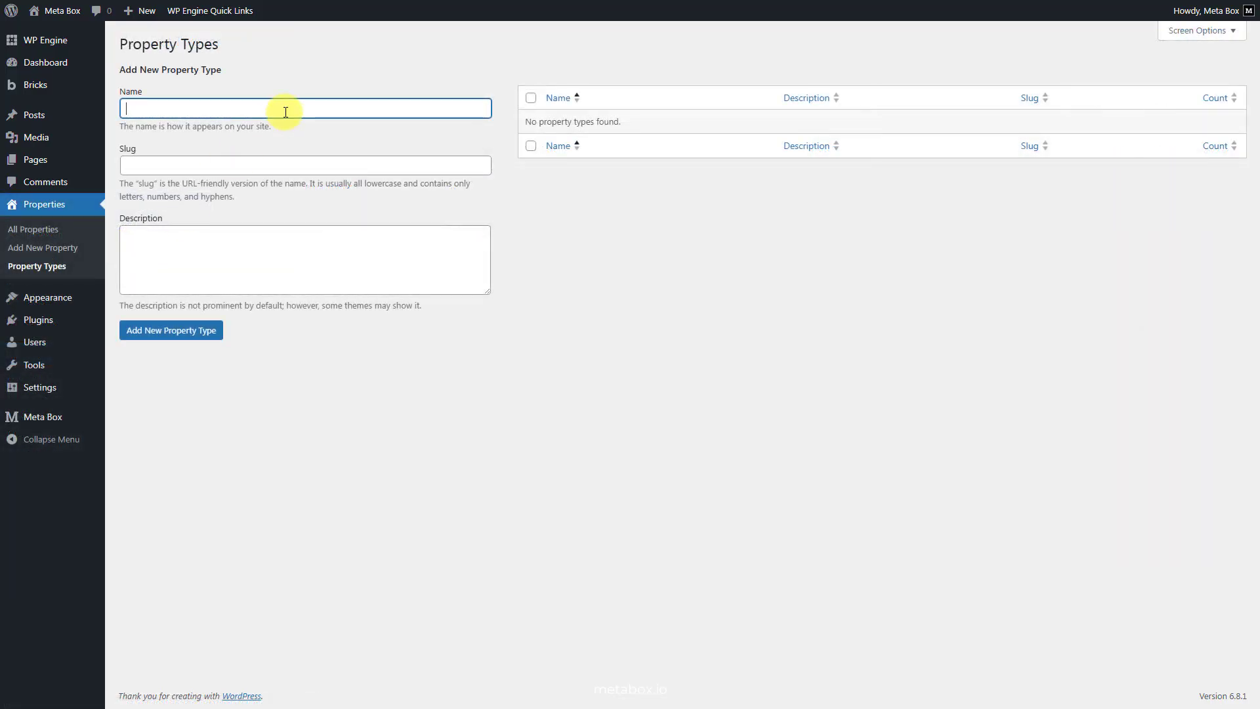
{"action": "type", "text": "Villa"}
{"action": "left_click", "coordinate": [160, 331]}
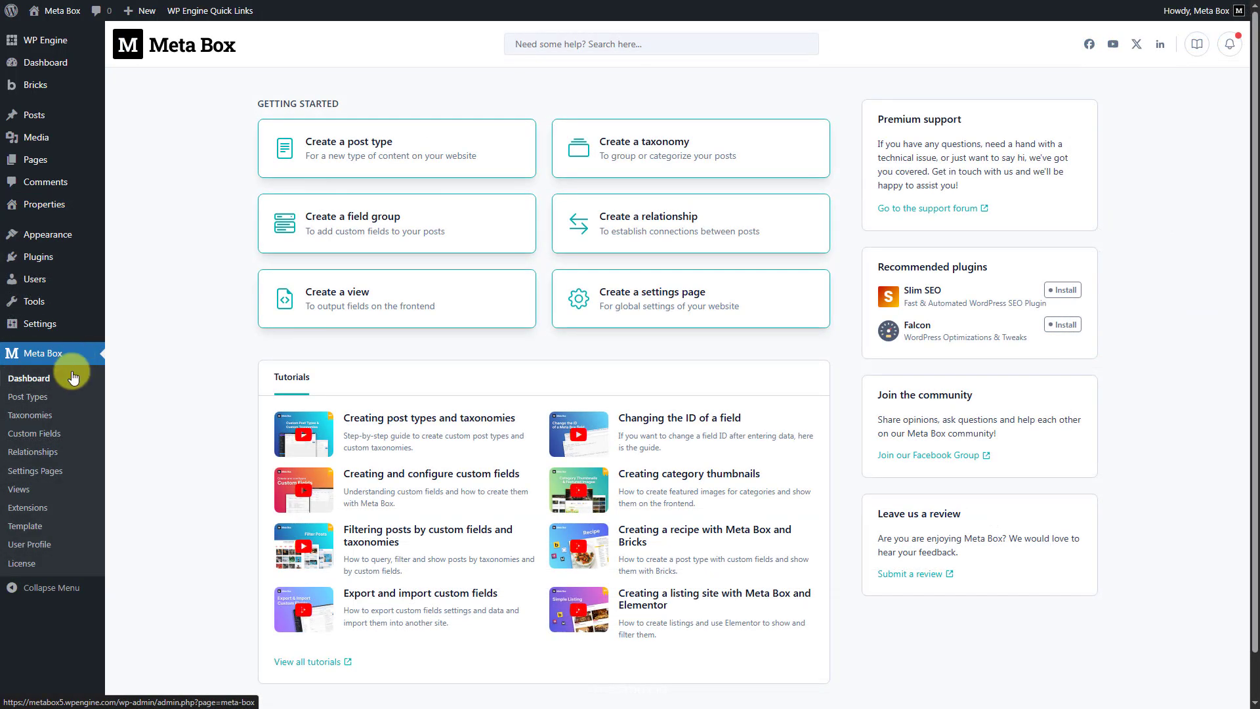
- Create a new custom field group titled Property Information
{"action": "left_click", "coordinate": [50, 436]}
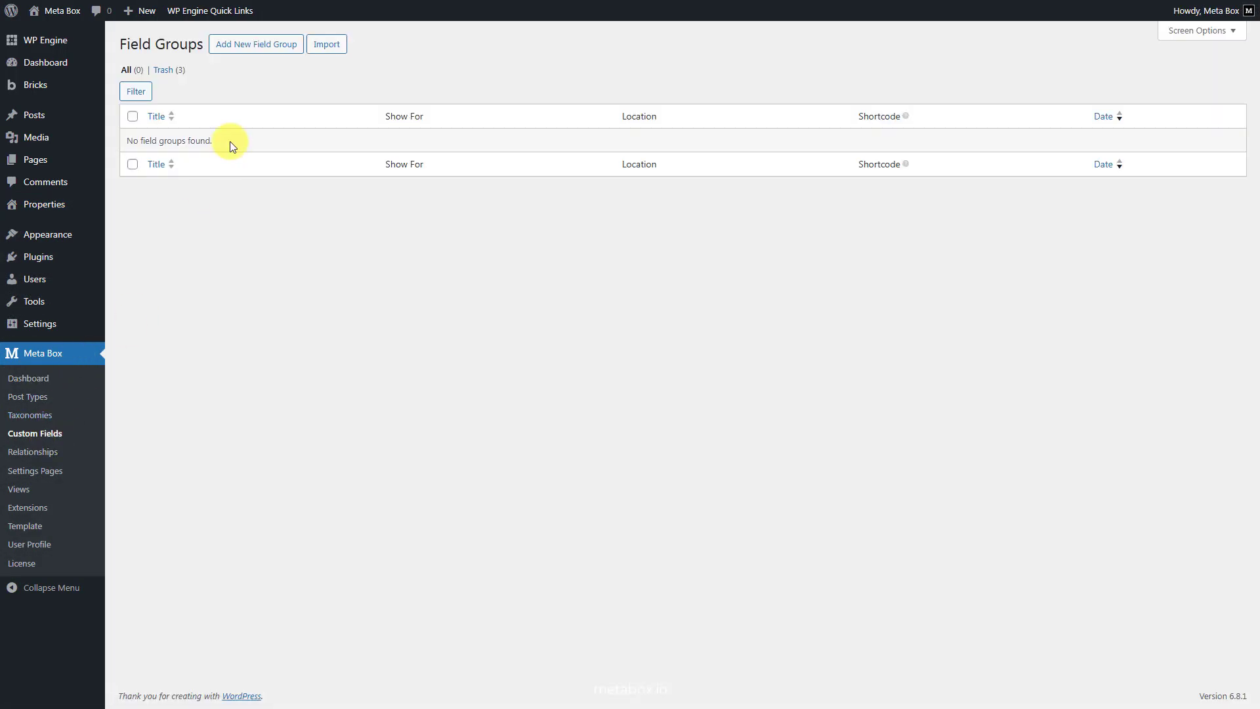
{"action": "left_click", "coordinate": [275, 46]}
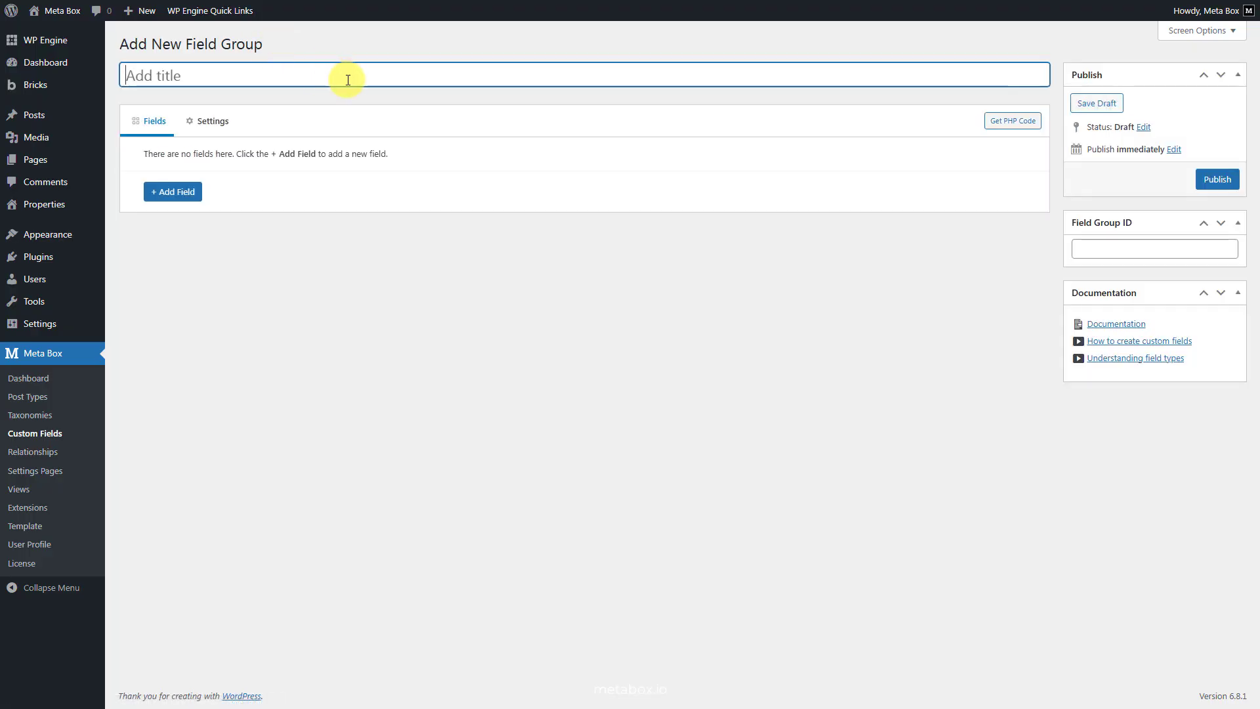
{"action": "type", "text": "Property Information"}
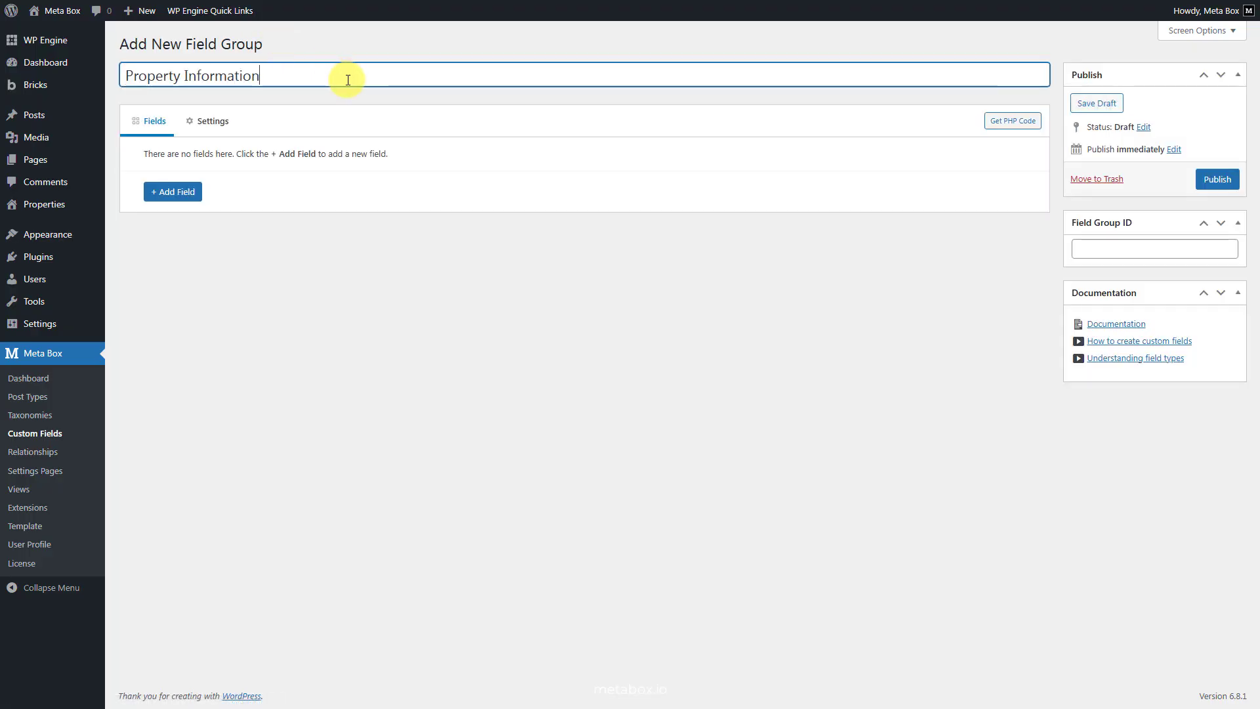
- Add a Number field labelled Price to the field group
{"action": "left_click", "coordinate": [190, 193]}
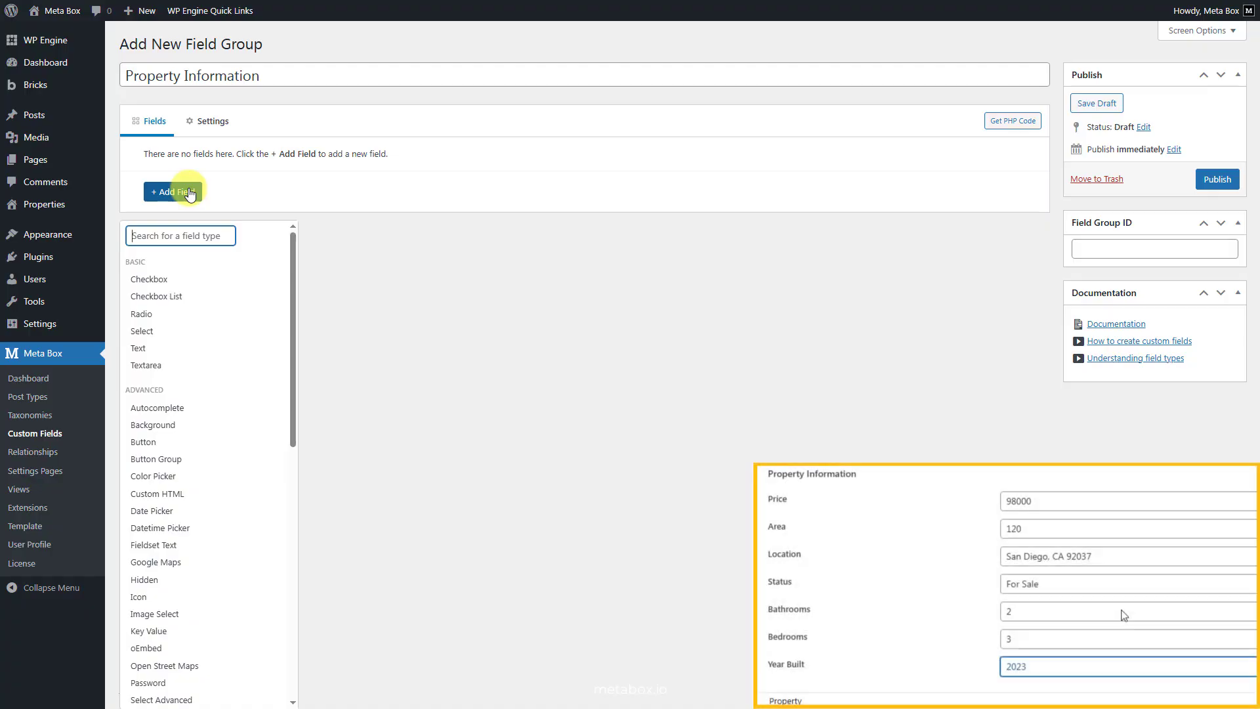
{"action": "type", "text": "num"}
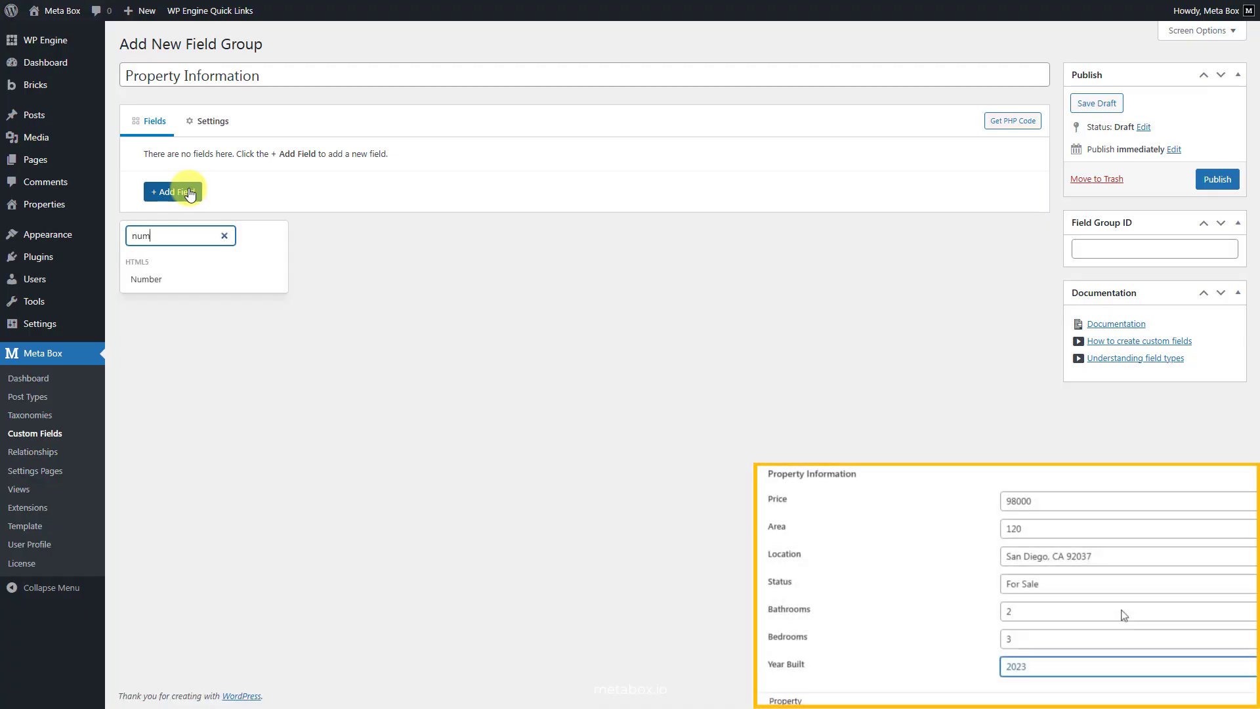
{"action": "left_click", "coordinate": [189, 283]}
{"action": "left_click", "coordinate": [408, 240]}
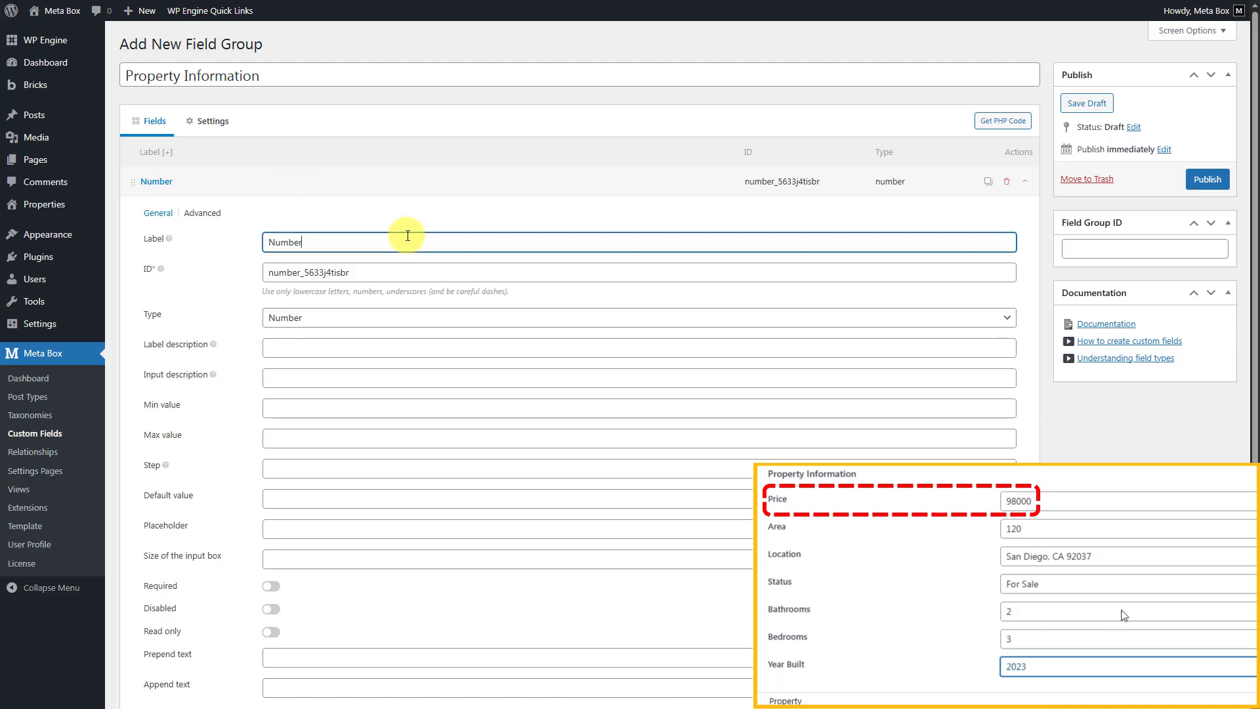
{"action": "key", "text": "ctrl+a"}
{"action": "type", "text": "Price"}
{"action": "left_click", "coordinate": [407, 184]}
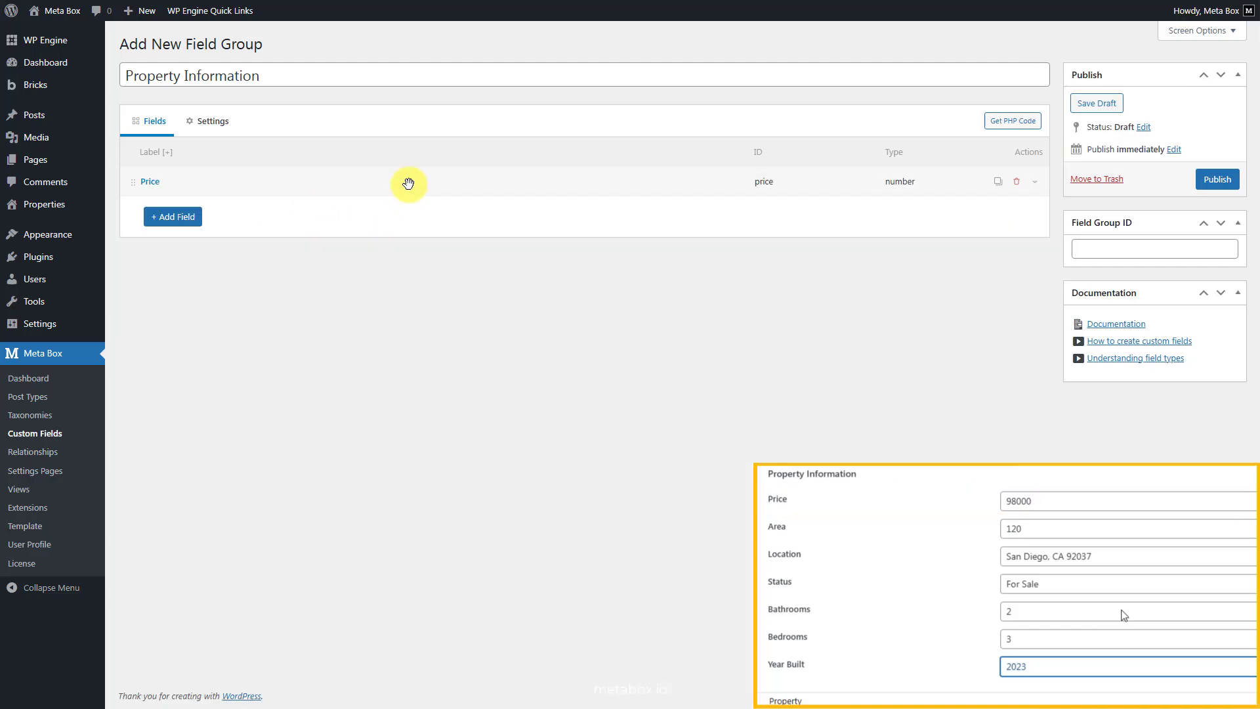
- Add a second Number field to the group and label it Area
{"action": "left_click", "coordinate": [184, 222]}
{"action": "type", "text": "num"}
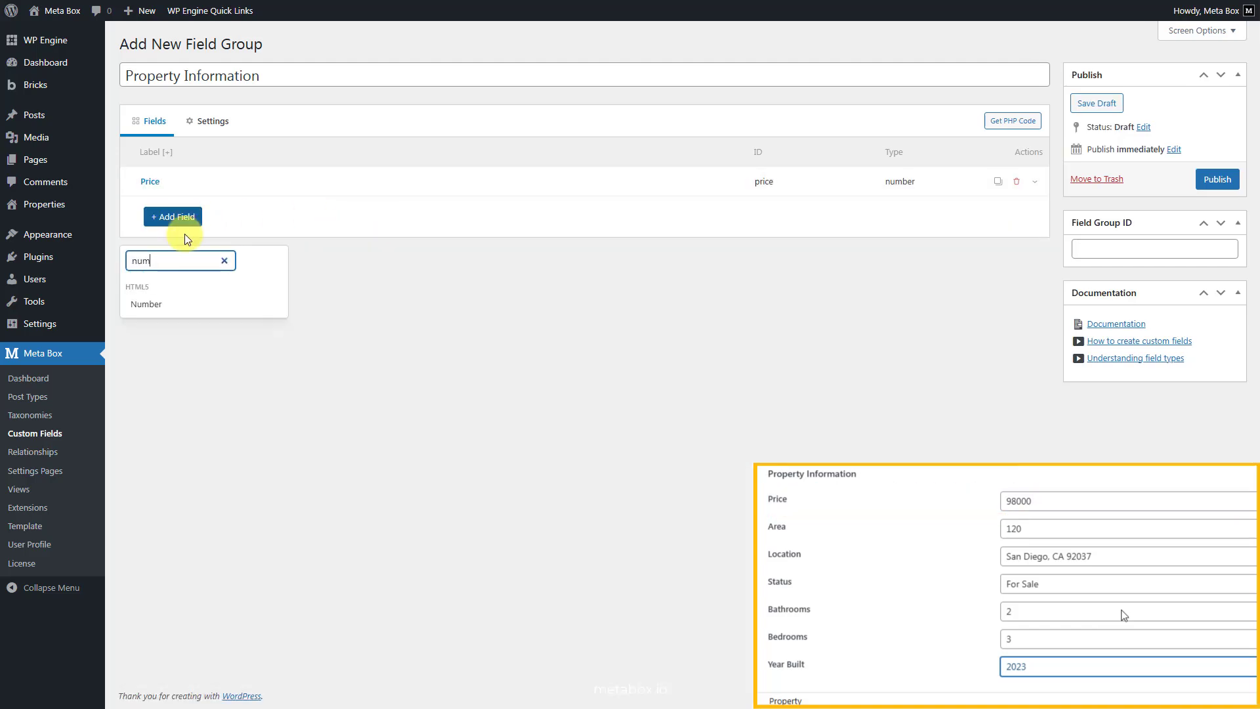
{"action": "left_click", "coordinate": [179, 307]}
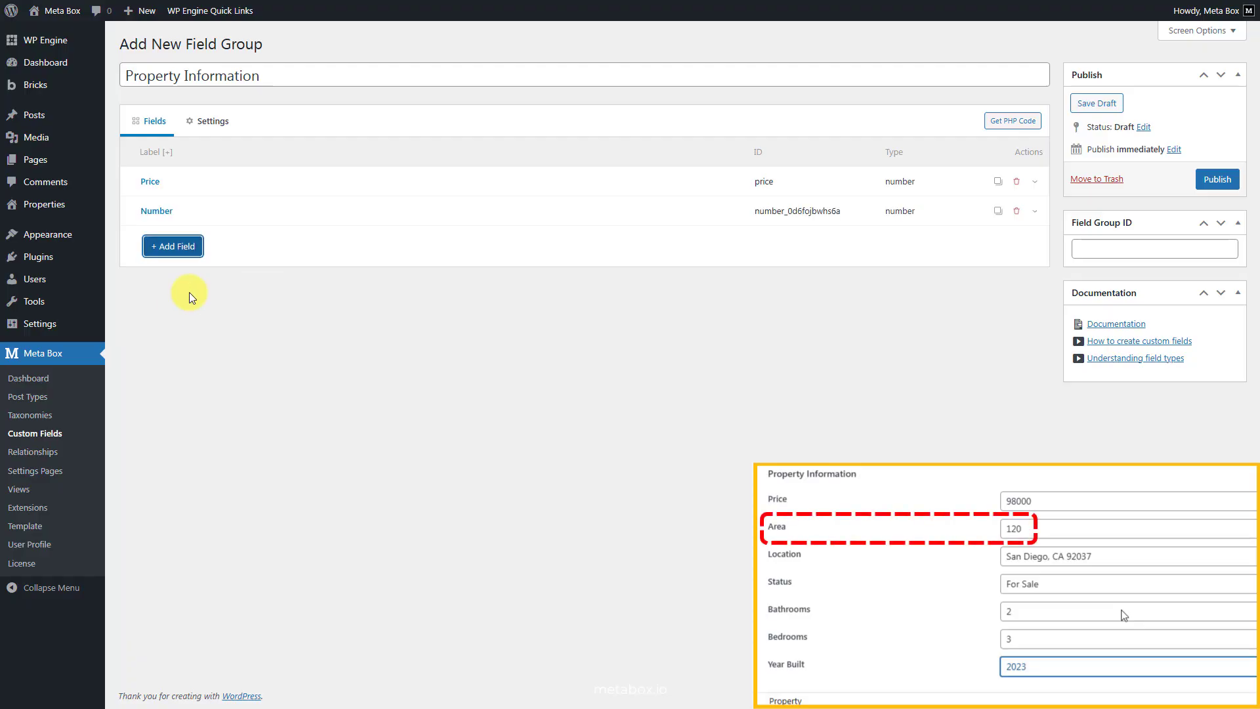
{"action": "left_click", "coordinate": [278, 213]}
{"action": "left_click", "coordinate": [347, 278]}
{"action": "key", "text": "ctrl+a"}
{"action": "type", "text": "Area"}
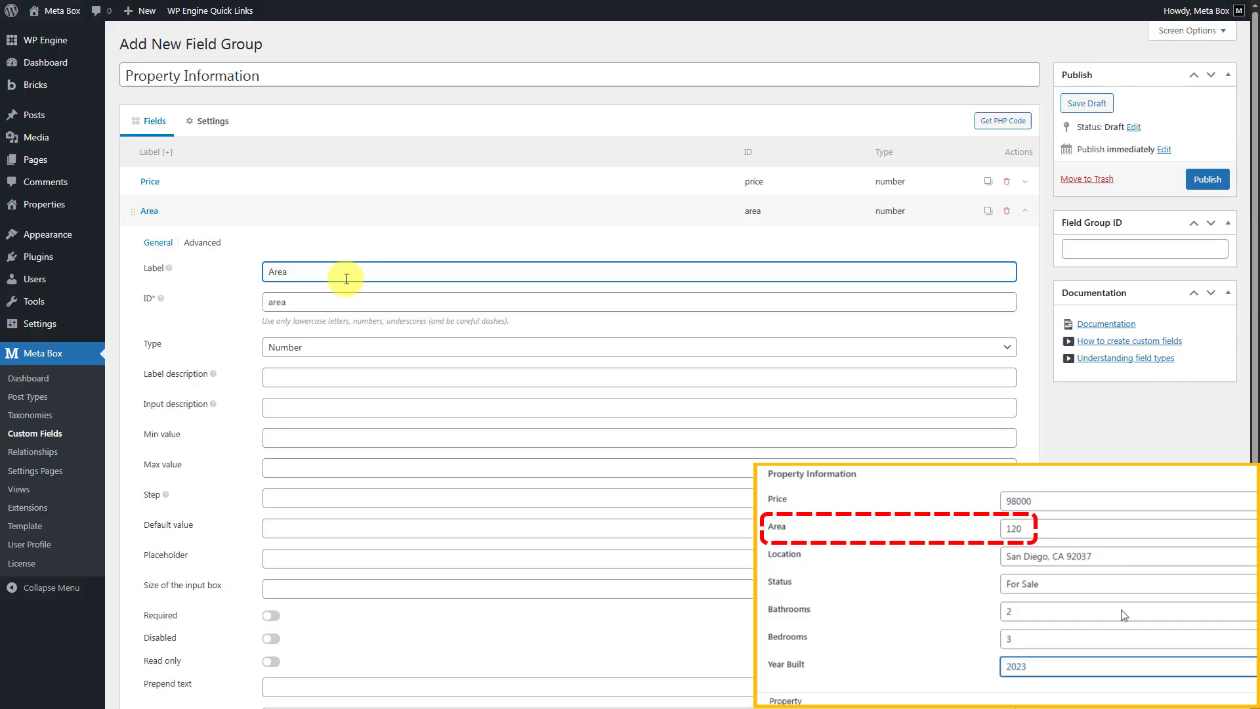
{"action": "left_click", "coordinate": [342, 215]}
- Add a basic Text field labelled Location below the Area field
{"action": "left_click", "coordinate": [187, 248]}
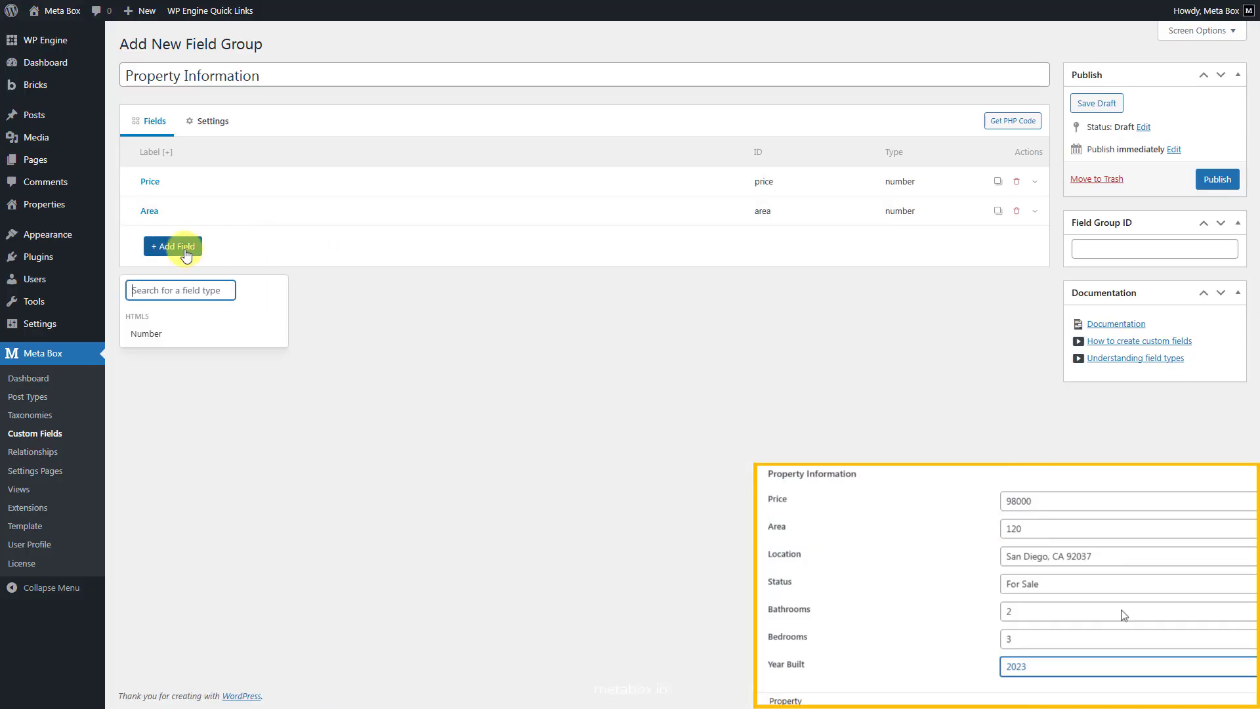
{"action": "type", "text": "text"}
{"action": "left_click", "coordinate": [179, 337]}
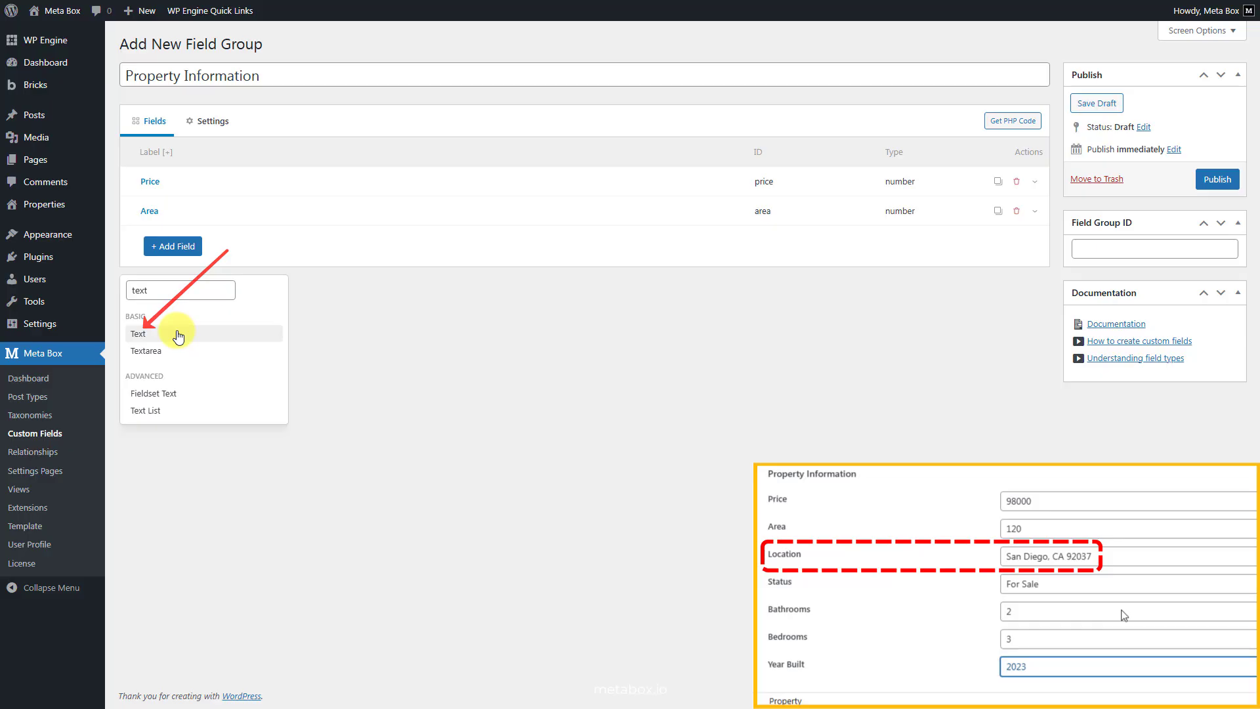
{"action": "left_click", "coordinate": [295, 243]}
{"action": "double_click", "coordinate": [329, 299]}
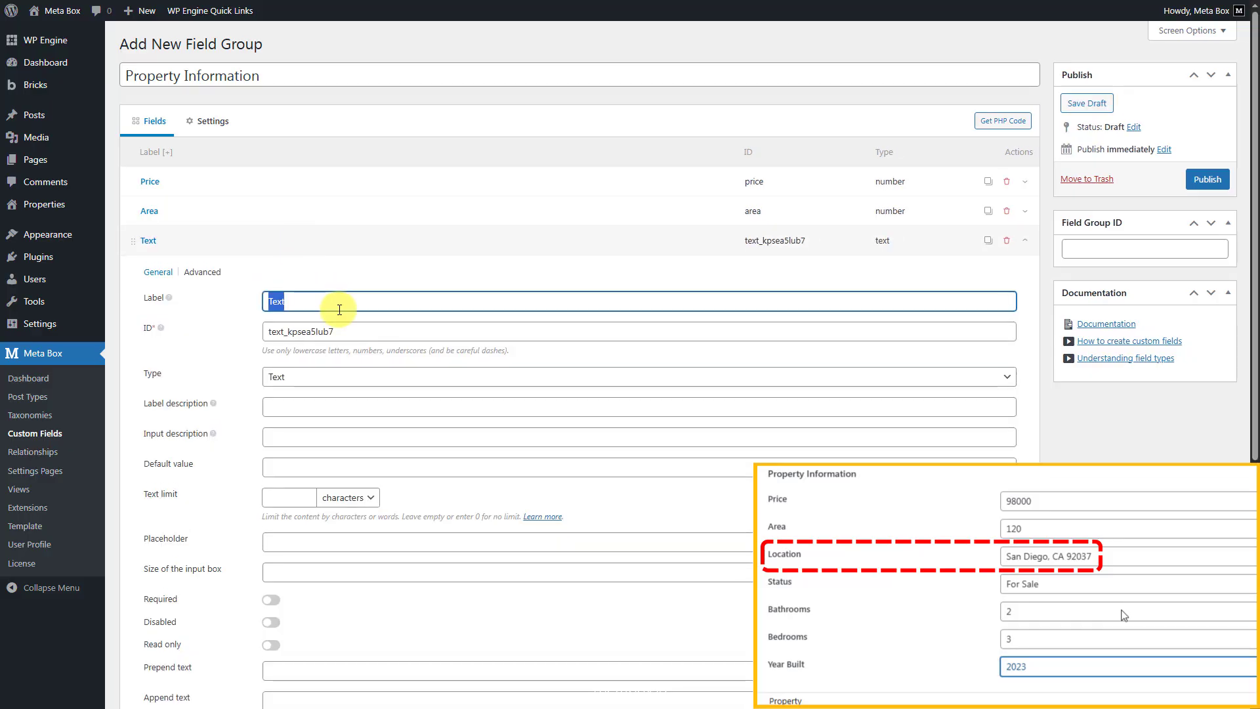
{"action": "type", "text": "Location"}
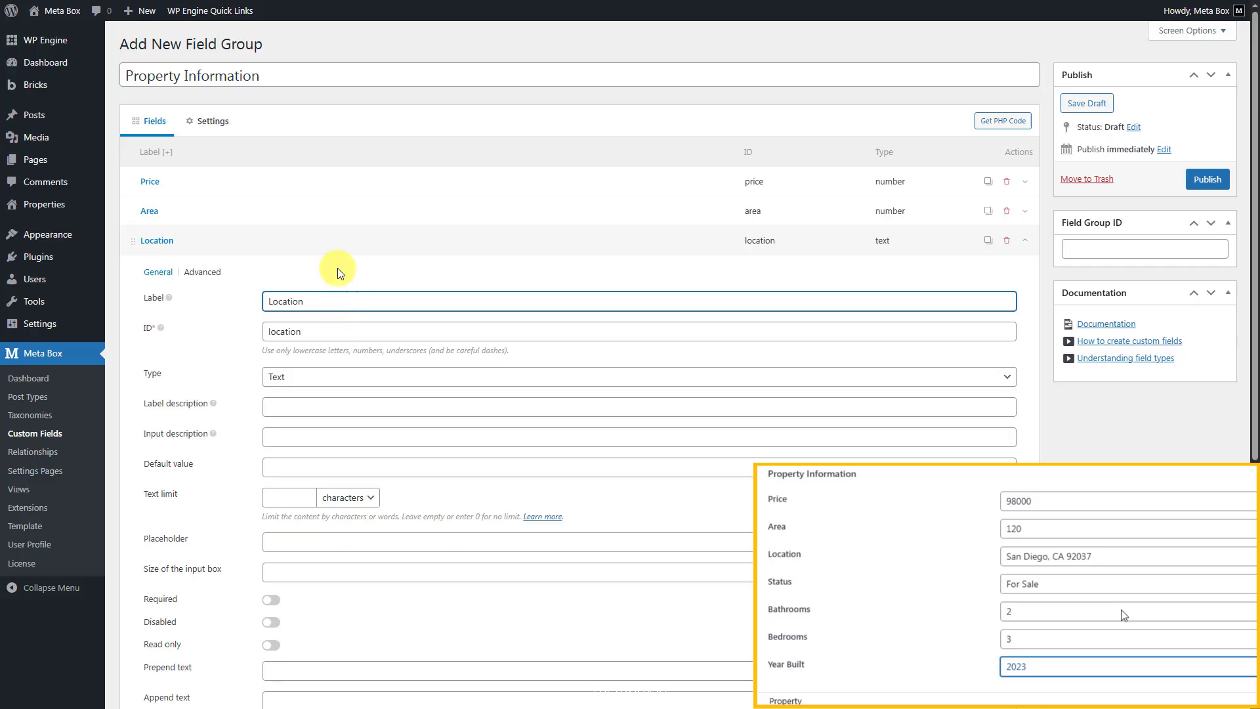
{"action": "left_click", "coordinate": [340, 242]}
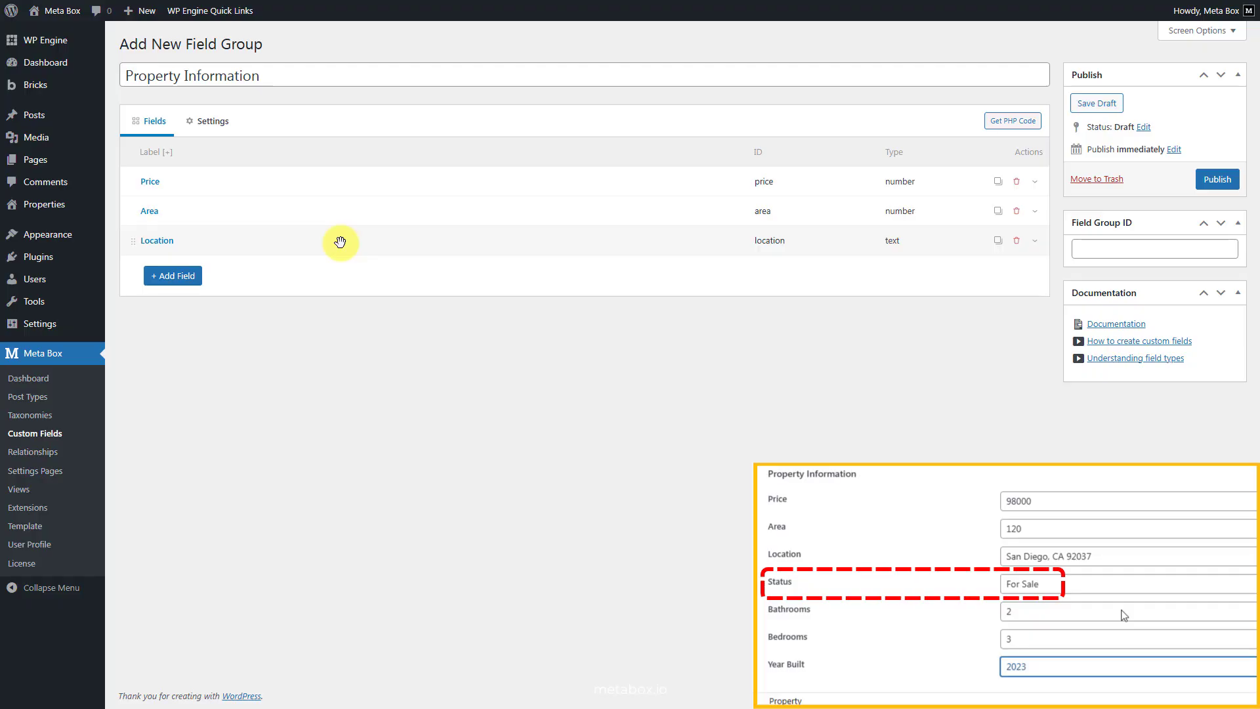
- Add a basic Select field labelled Status with the choices For Rent, For Sale, Sold and Under Construction, one per line
{"action": "left_click", "coordinate": [172, 275]}
{"action": "type", "text": "select"}
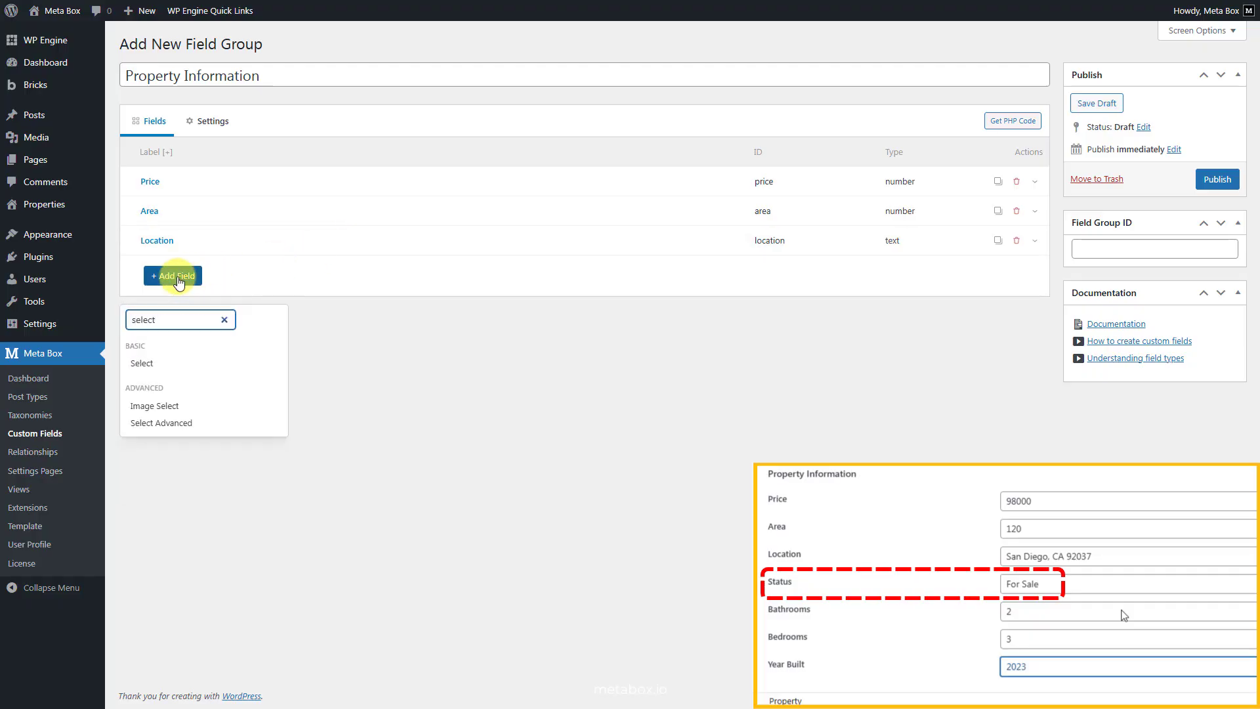
{"action": "left_click", "coordinate": [181, 365]}
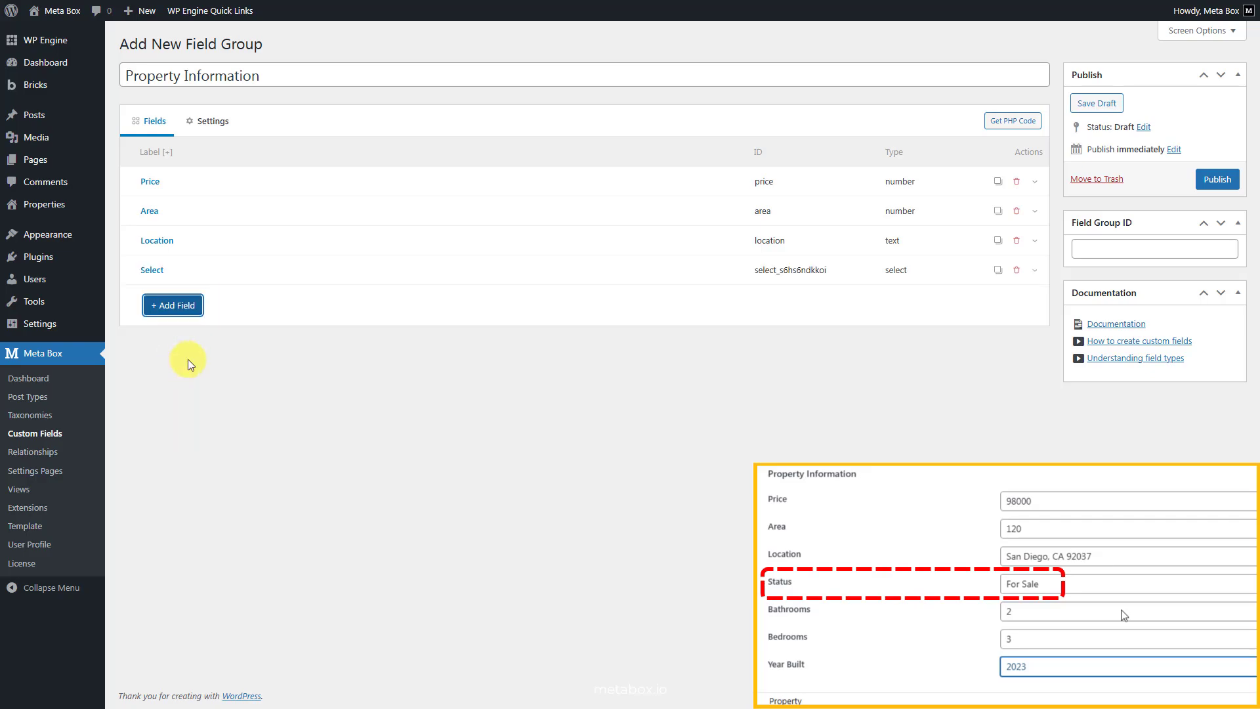
{"action": "left_click", "coordinate": [267, 269]}
{"action": "double_click", "coordinate": [394, 330]}
{"action": "type", "text": "Status"}
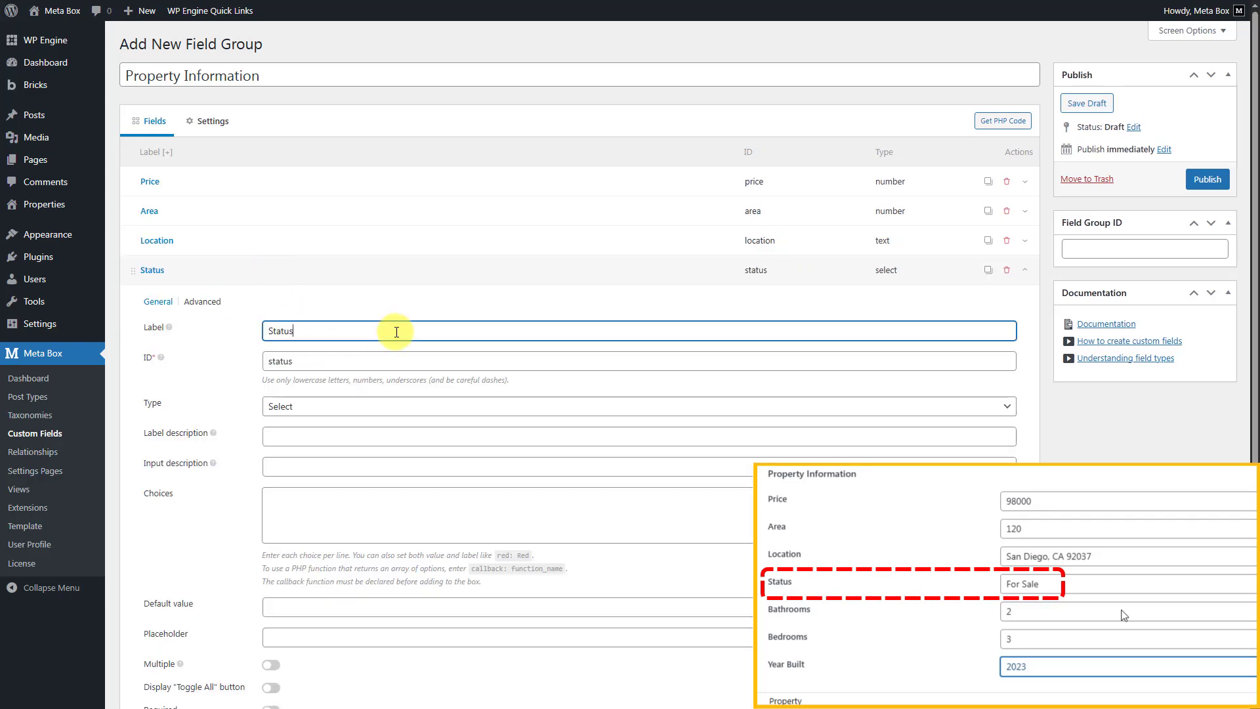
{"action": "left_click", "coordinate": [417, 499]}
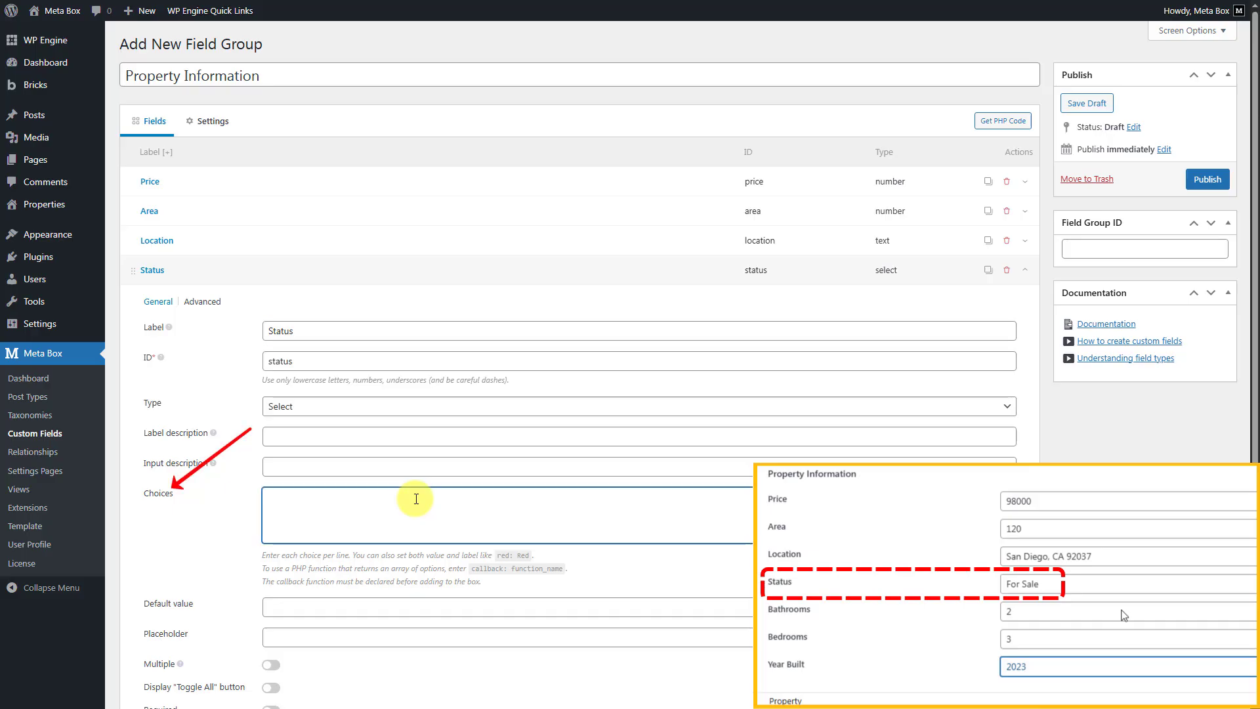
{"action": "type", "text": "For Rent For Sale Sold Under Construction"}
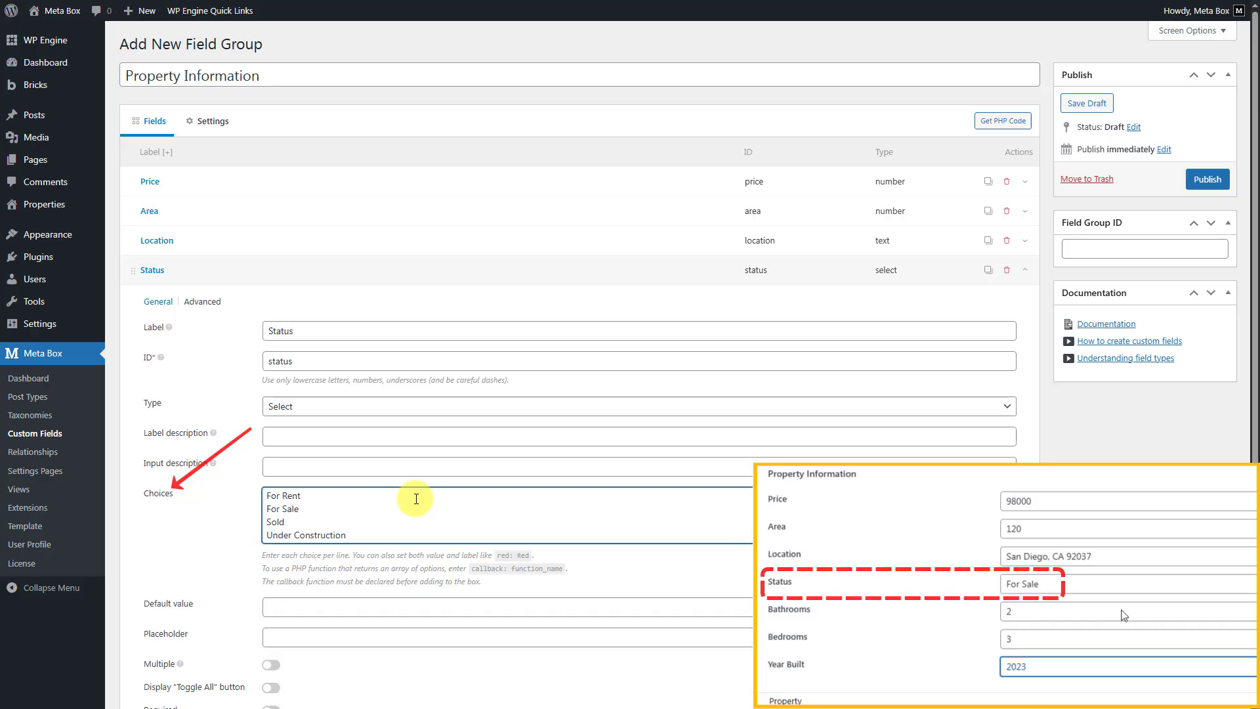
{"action": "left_click", "coordinate": [398, 276]}
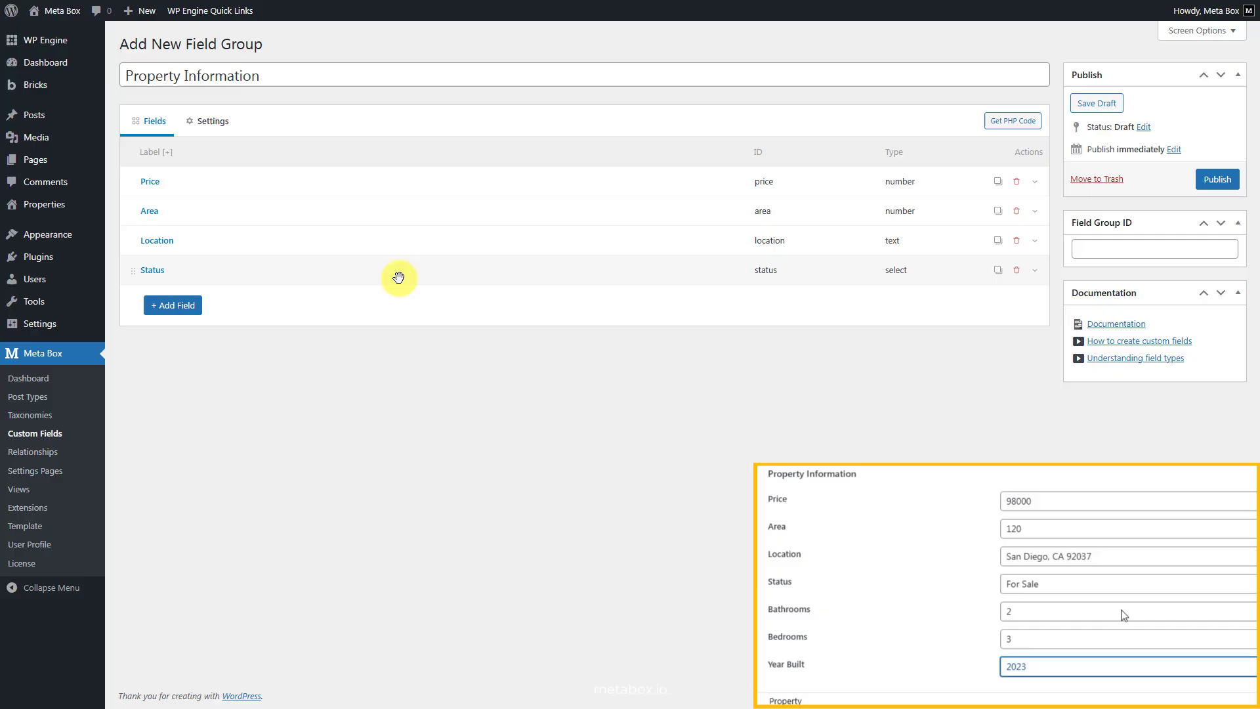
- Add a Number field labelled Bathrooms below the Status field
{"action": "left_click", "coordinate": [173, 306]}
{"action": "type", "text": "numb"}
{"action": "left_click", "coordinate": [175, 391]}
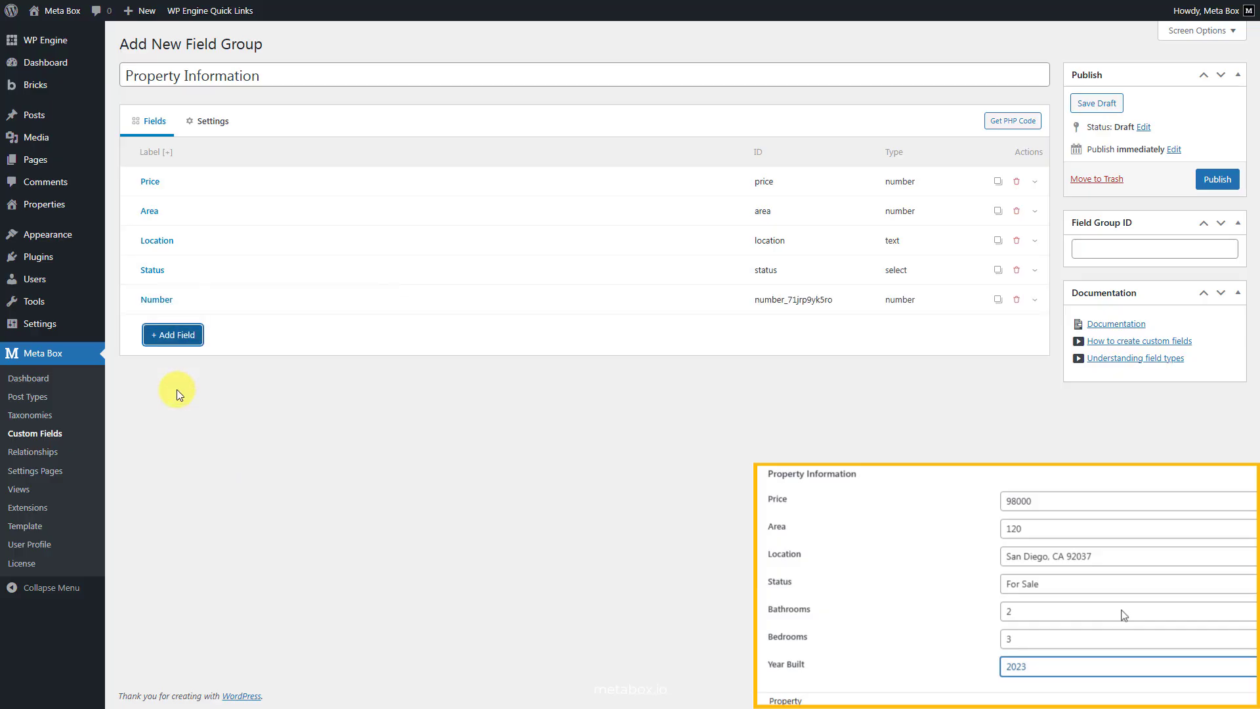
{"action": "left_click", "coordinate": [303, 299]}
{"action": "double_click", "coordinate": [365, 361]}
{"action": "type", "text": "Bathrooms"}
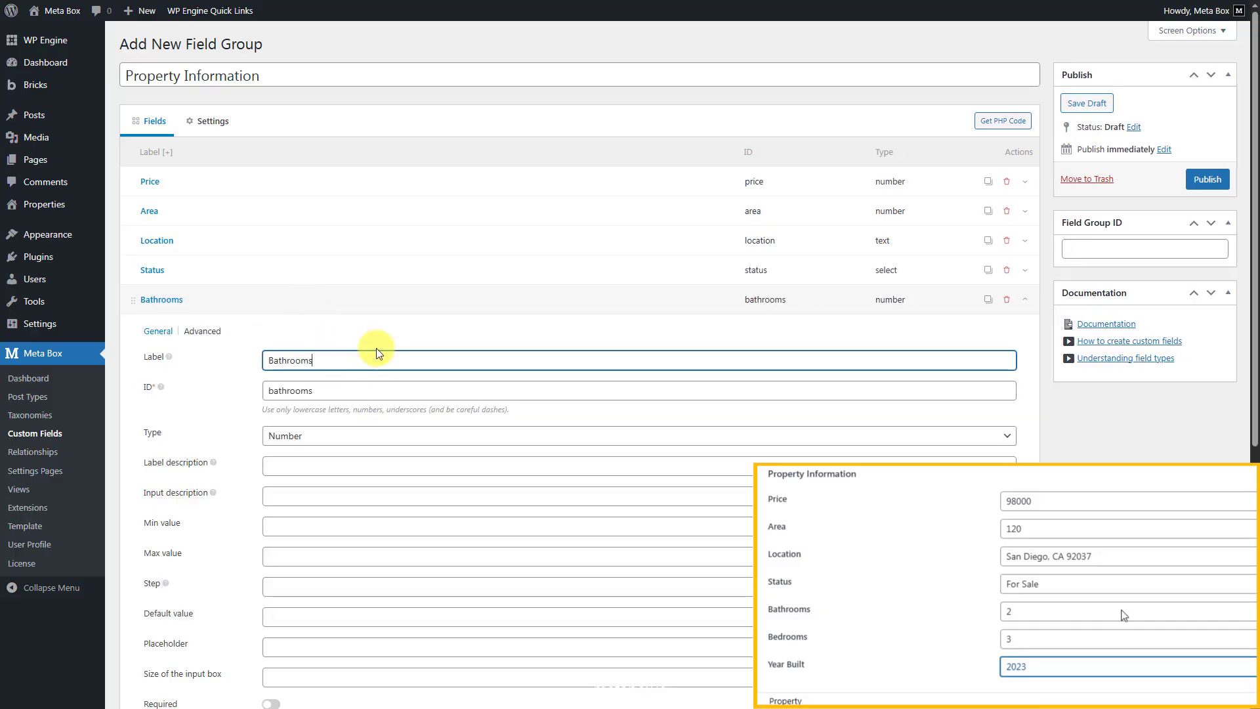
{"action": "left_click", "coordinate": [386, 301]}
- Add a Number field labelled Bedrooms below the Bathrooms field
{"action": "left_click", "coordinate": [184, 336]}
{"action": "type", "text": "numb"}
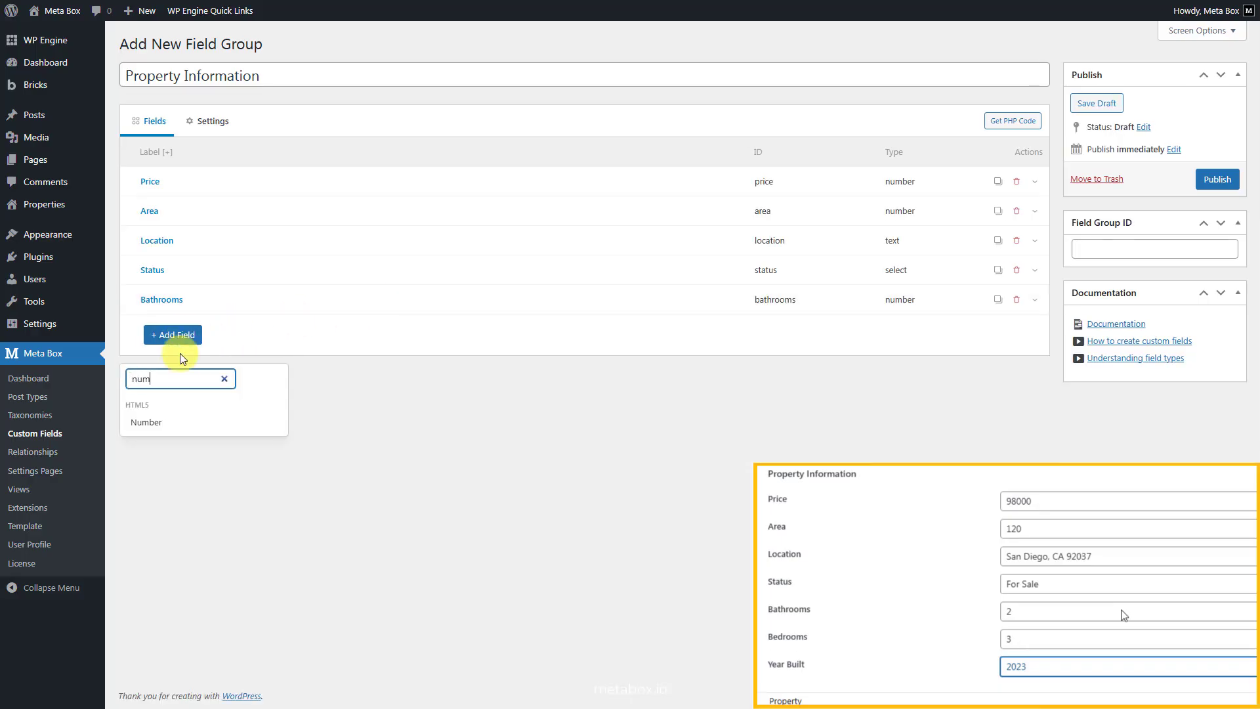
{"action": "left_click", "coordinate": [172, 422]}
{"action": "left_click", "coordinate": [296, 335]}
{"action": "double_click", "coordinate": [348, 388]}
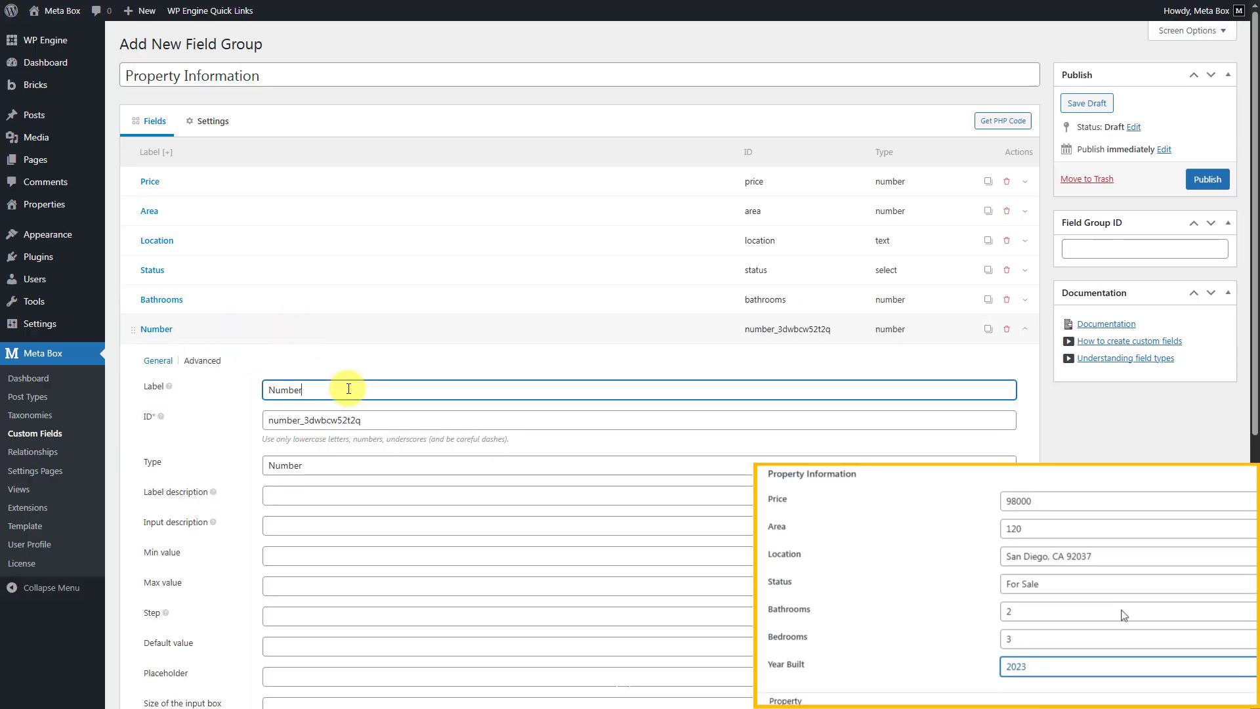
{"action": "type", "text": "Bedrooms"}
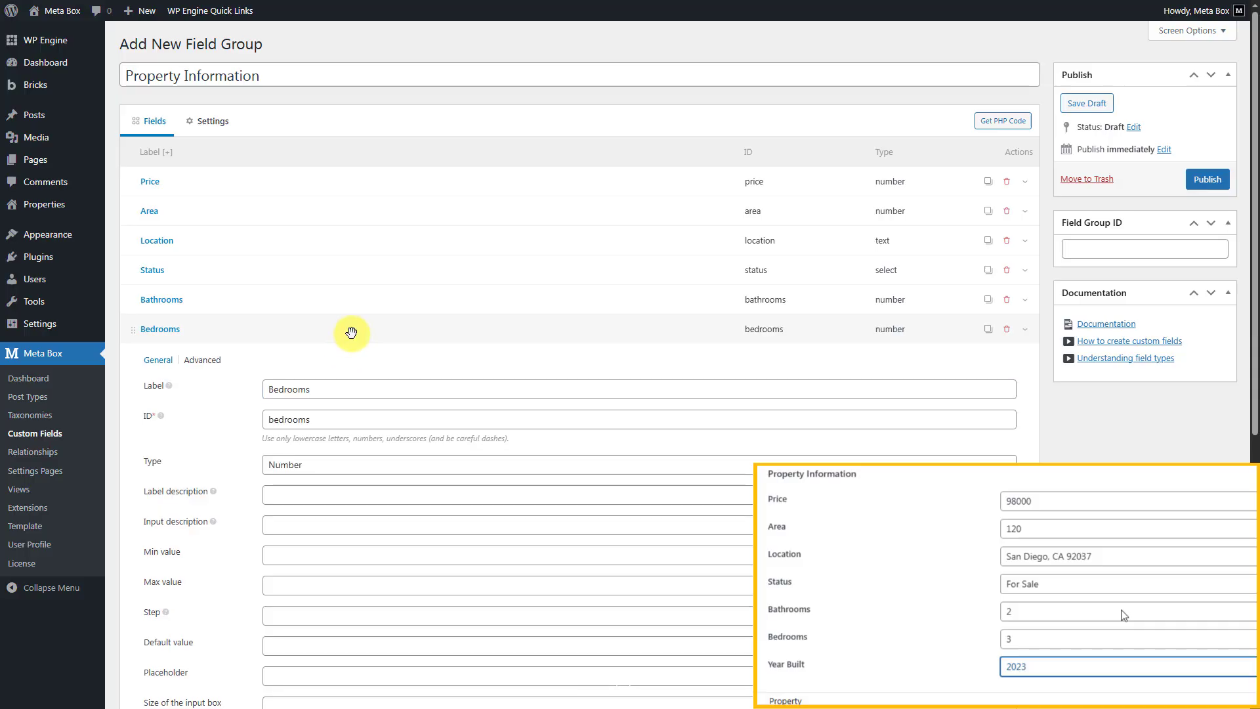
{"action": "left_click", "coordinate": [348, 331]}
- Add a basic Select field labelled Year Built and paste the copied list of years as its choices
{"action": "left_click", "coordinate": [174, 365]}
{"action": "type", "text": "select"}
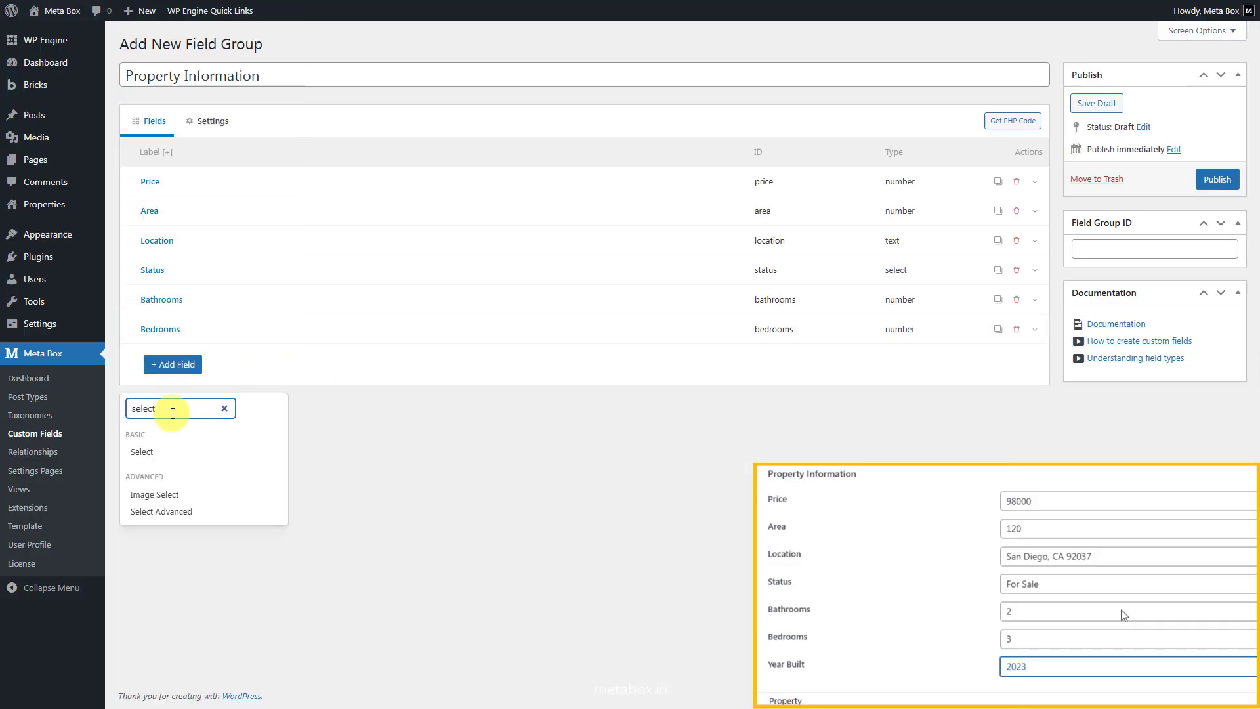
{"action": "left_click", "coordinate": [168, 451]}
{"action": "left_click", "coordinate": [292, 358]}
{"action": "double_click", "coordinate": [340, 419]}
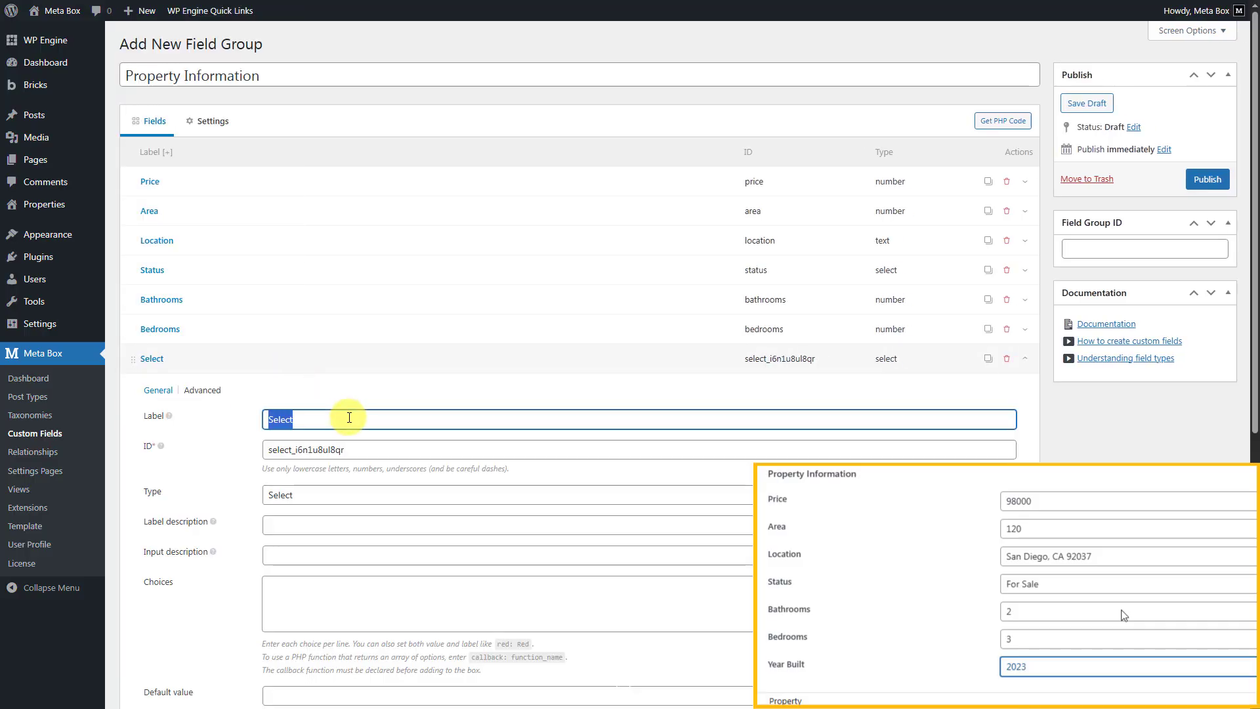
{"action": "type", "text": "Year Built"}
{"action": "left_click", "coordinate": [414, 585]}
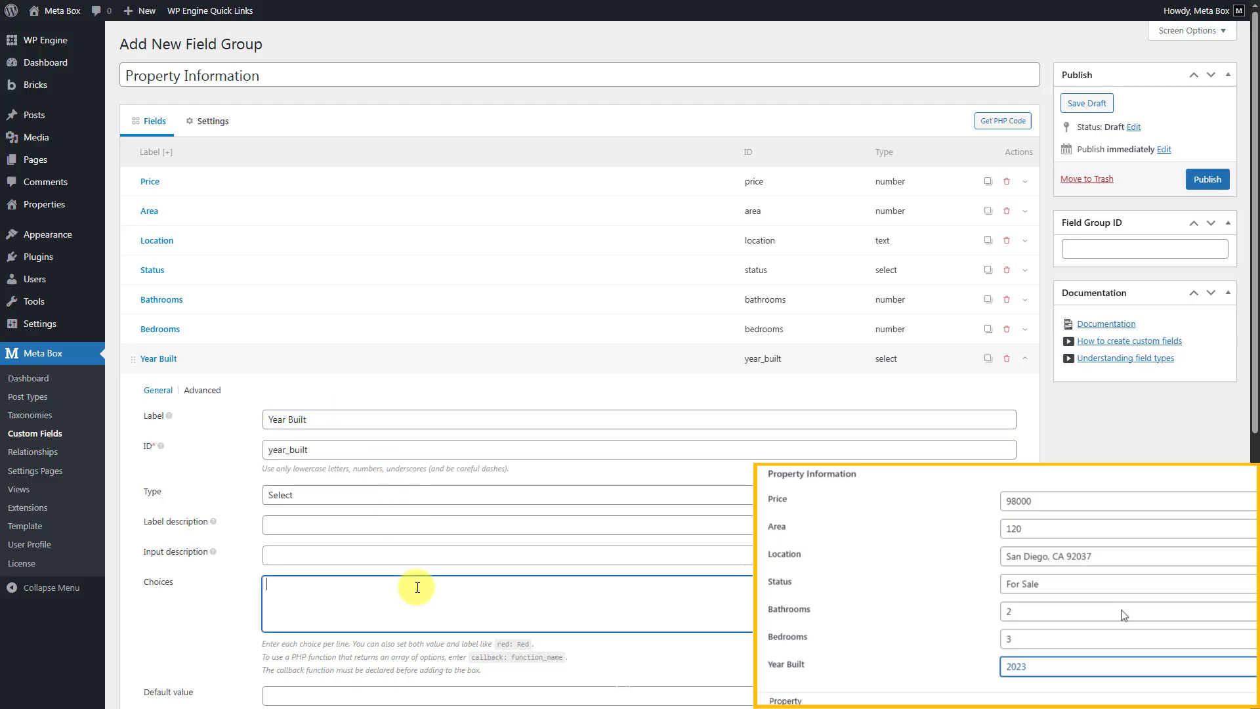
{"action": "key", "text": "ctrl+v"}
{"action": "left_click", "coordinate": [396, 361]}
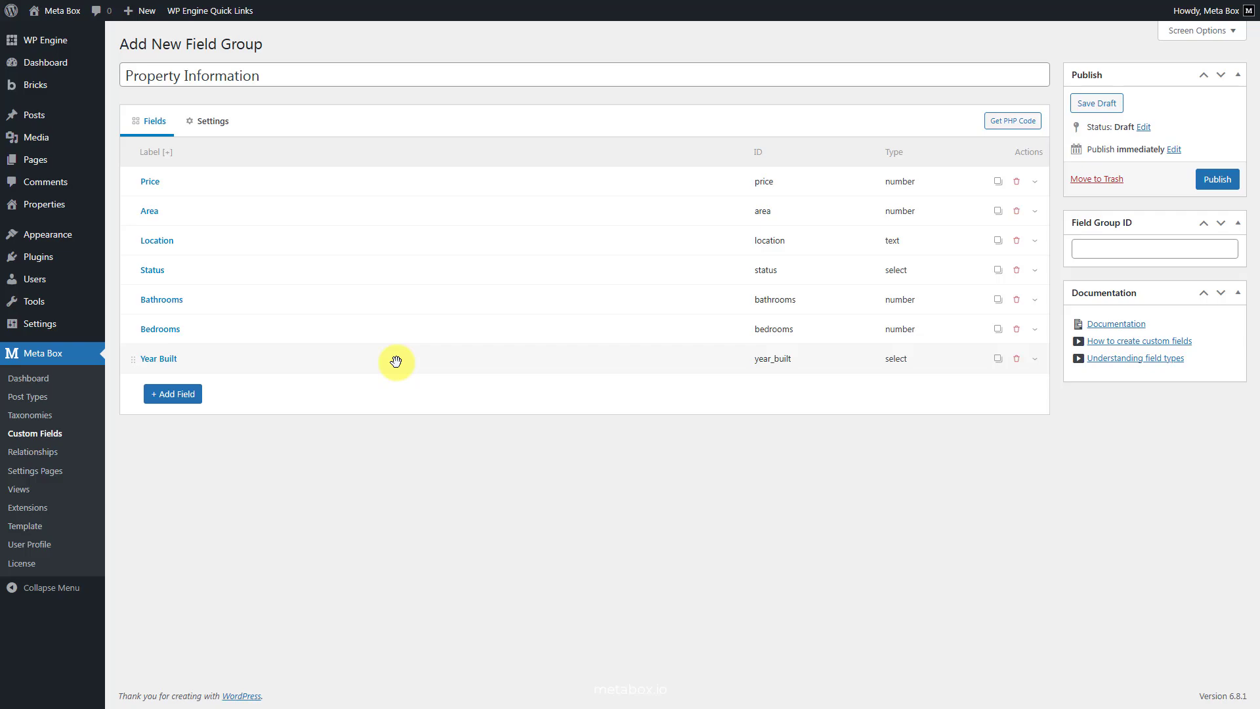
- Set the field group's location to the Property post type instead of Post and publish the group
{"action": "left_click", "coordinate": [217, 126]}
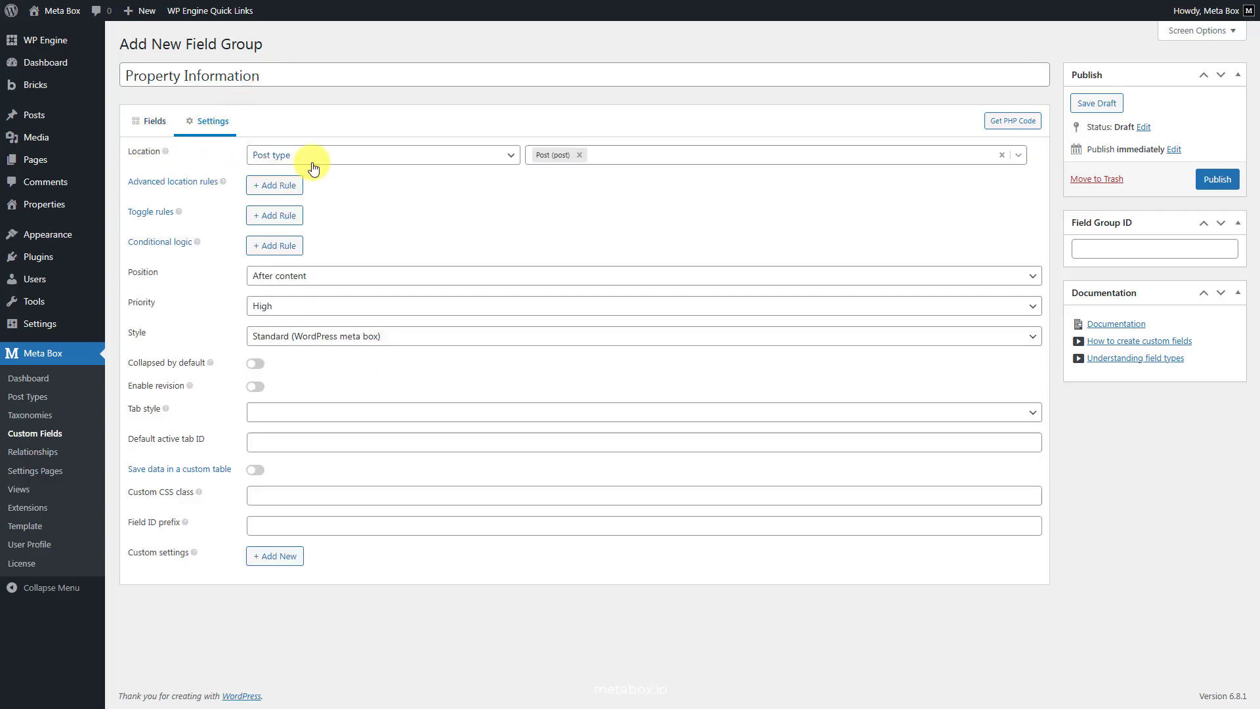
{"action": "left_click", "coordinate": [579, 155]}
{"action": "left_click", "coordinate": [619, 156]}
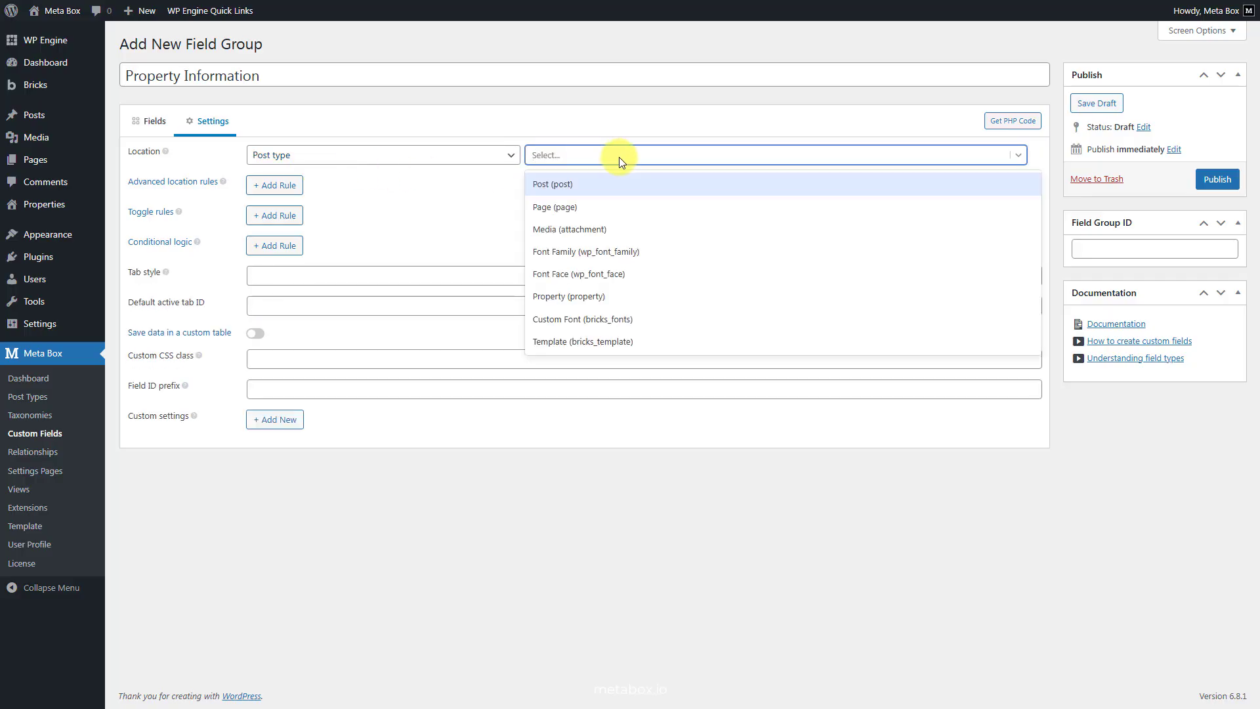
{"action": "left_click", "coordinate": [627, 295]}
{"action": "left_click", "coordinate": [1213, 180]}
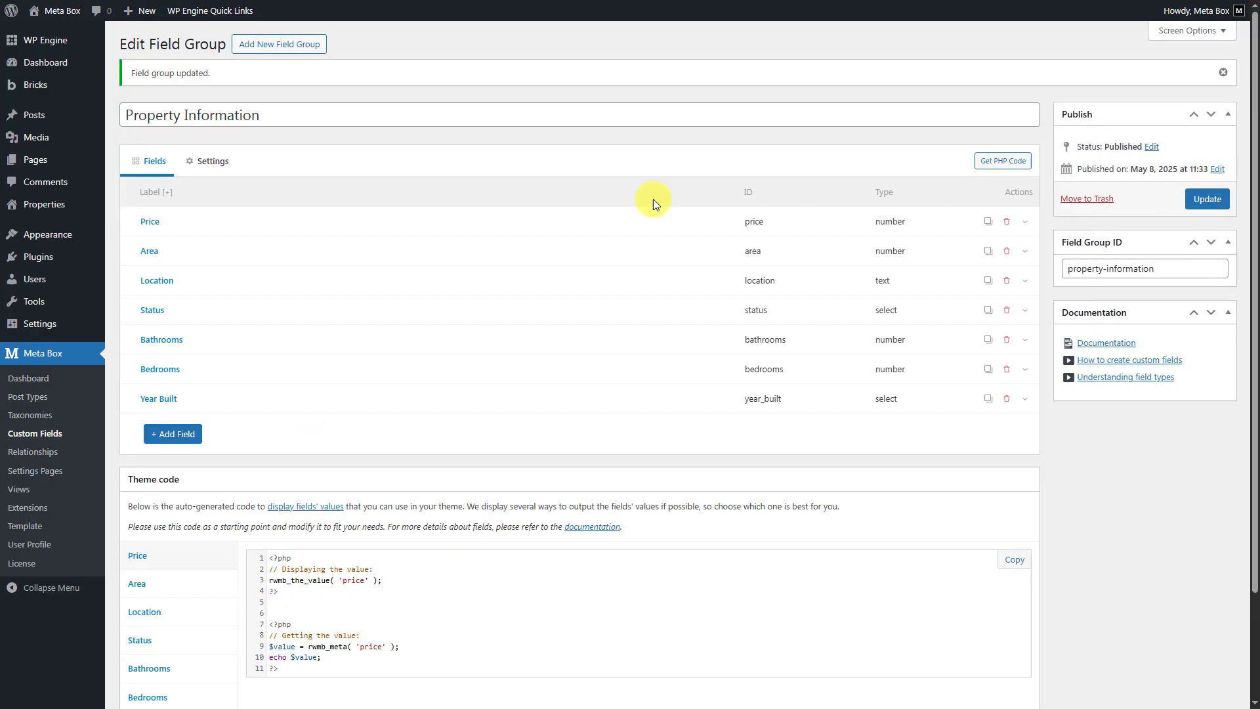
- Start a new property entry and enter its street address as the title
{"action": "mouse_move", "coordinate": [99, 202]}
{"action": "left_click", "coordinate": [130, 225]}
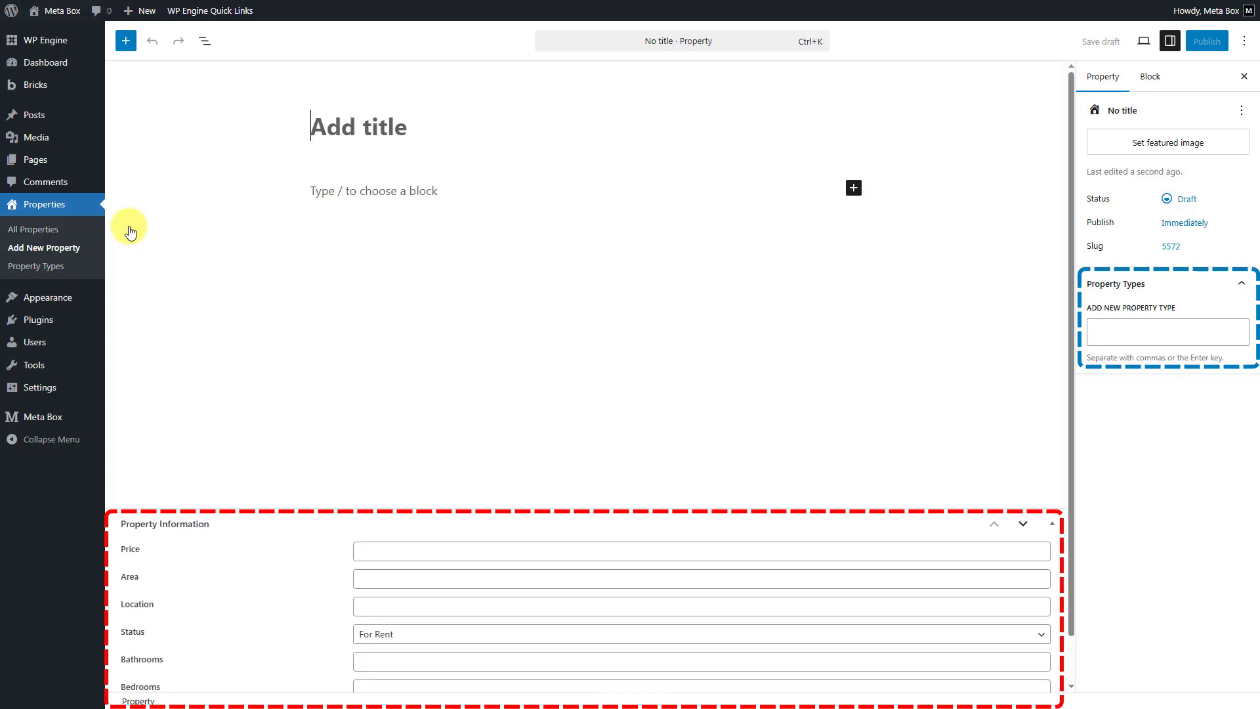
{"action": "type", "text": "1425 Oceanview Drive"}
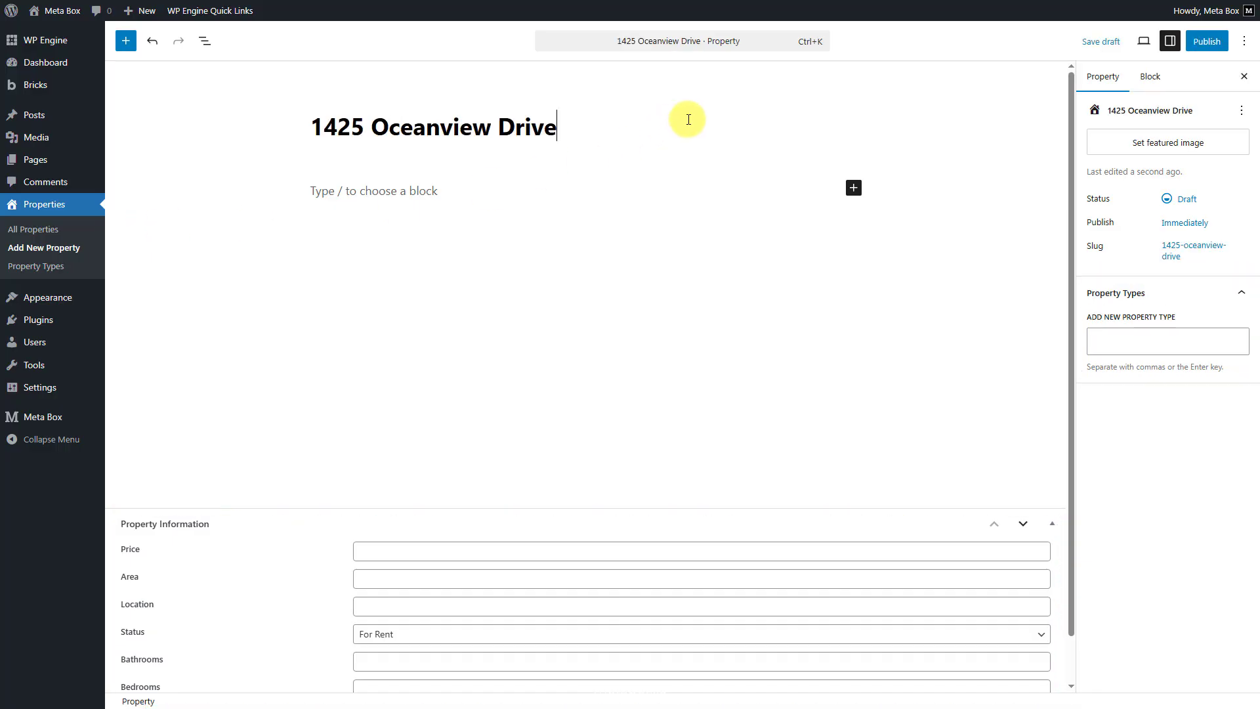
- Set the property's price to 98000 and area to 120, and enter its city, state and ZIP code as the location
{"action": "left_click", "coordinate": [557, 550]}
{"action": "type", "text": "98000"}
{"action": "left_click", "coordinate": [544, 580]}
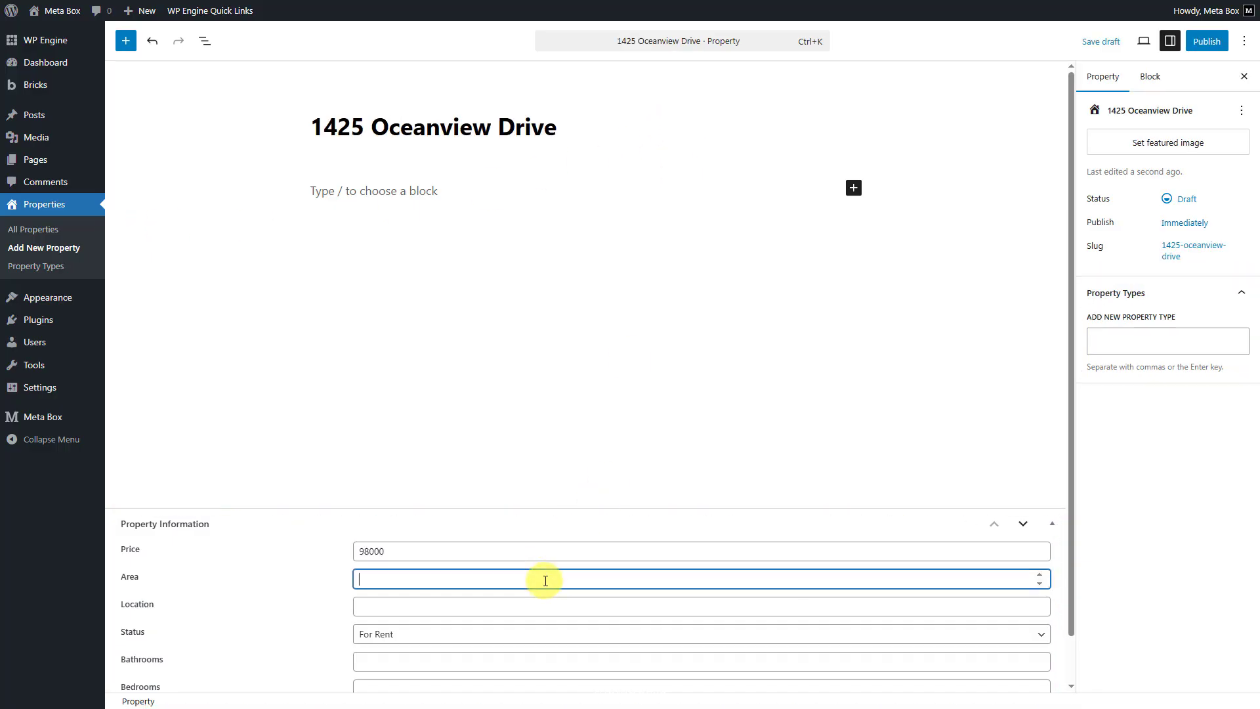
{"action": "type", "text": "120"}
{"action": "left_click", "coordinate": [545, 606]}
{"action": "type", "text": "San Diego, CA 92037"}
- Set the property's status to For Sale, bathrooms to 2, bedrooms to 3 and year built to 2023
{"action": "scroll", "coordinate": [545, 594], "scroll_direction": "down", "scroll_amount": 1}
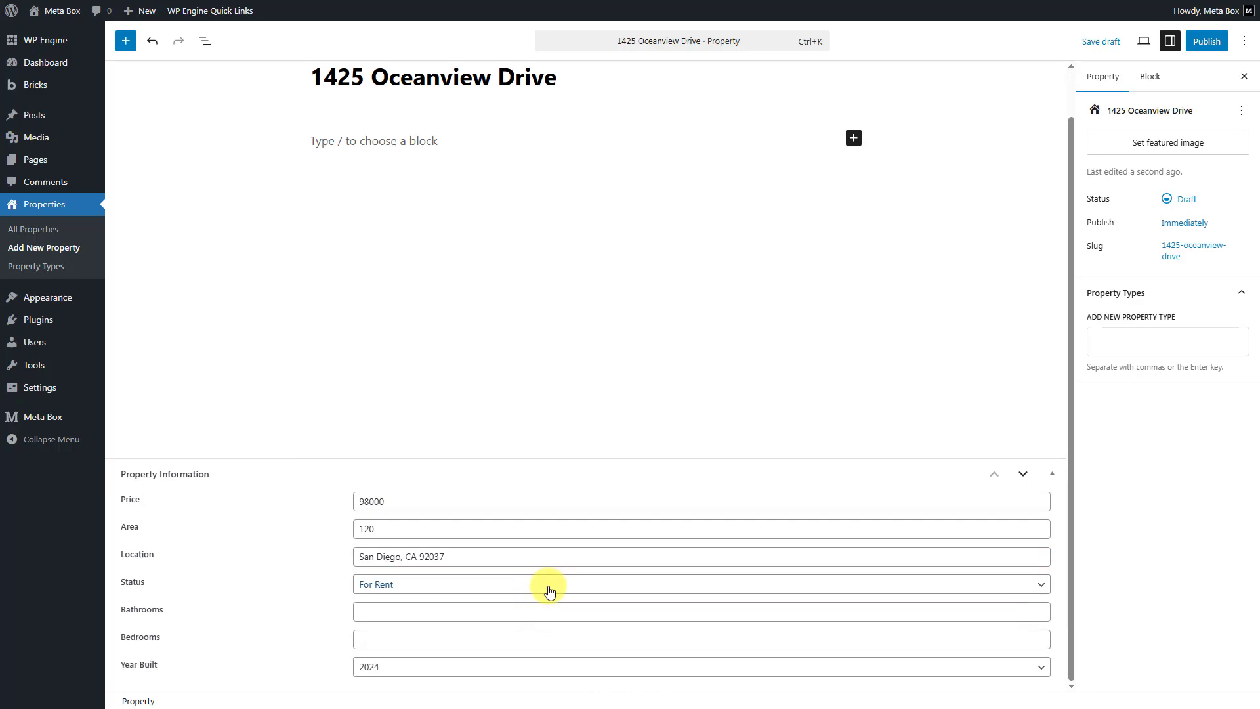
{"action": "left_click", "coordinate": [546, 585]}
{"action": "left_click", "coordinate": [511, 621]}
{"action": "left_click", "coordinate": [510, 616]}
{"action": "type", "text": "2"}
{"action": "left_click", "coordinate": [491, 637]}
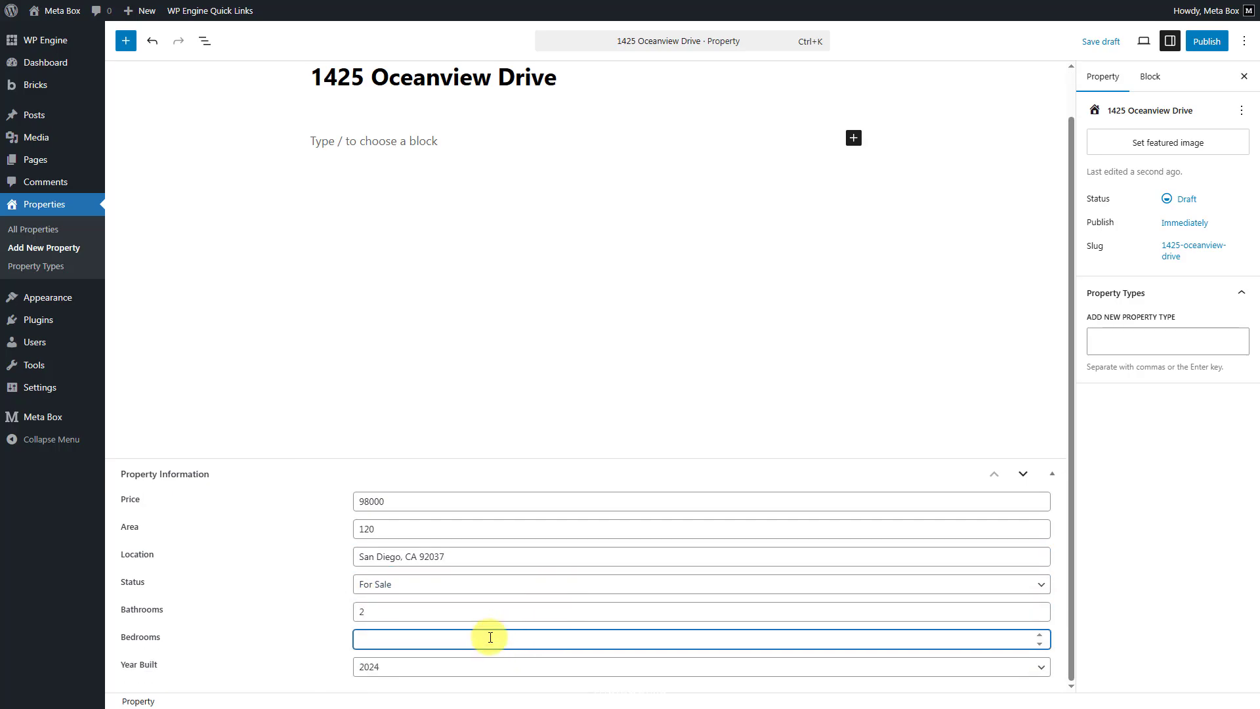
{"action": "left_click", "coordinate": [473, 667]}
{"action": "left_click", "coordinate": [474, 609]}
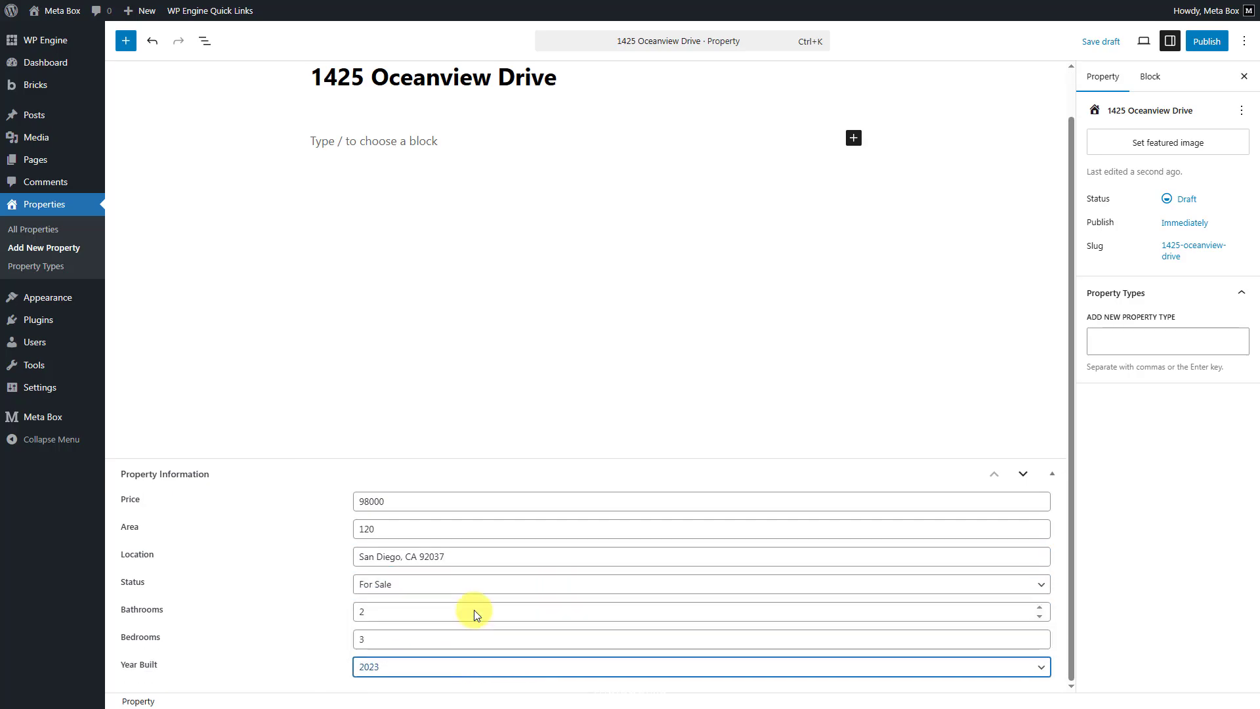
- Set the single-storey house photo at dusk from the media library as the property's featured image
{"action": "scroll", "coordinate": [474, 610], "scroll_direction": "up", "scroll_amount": 1}
{"action": "left_click", "coordinate": [1119, 142]}
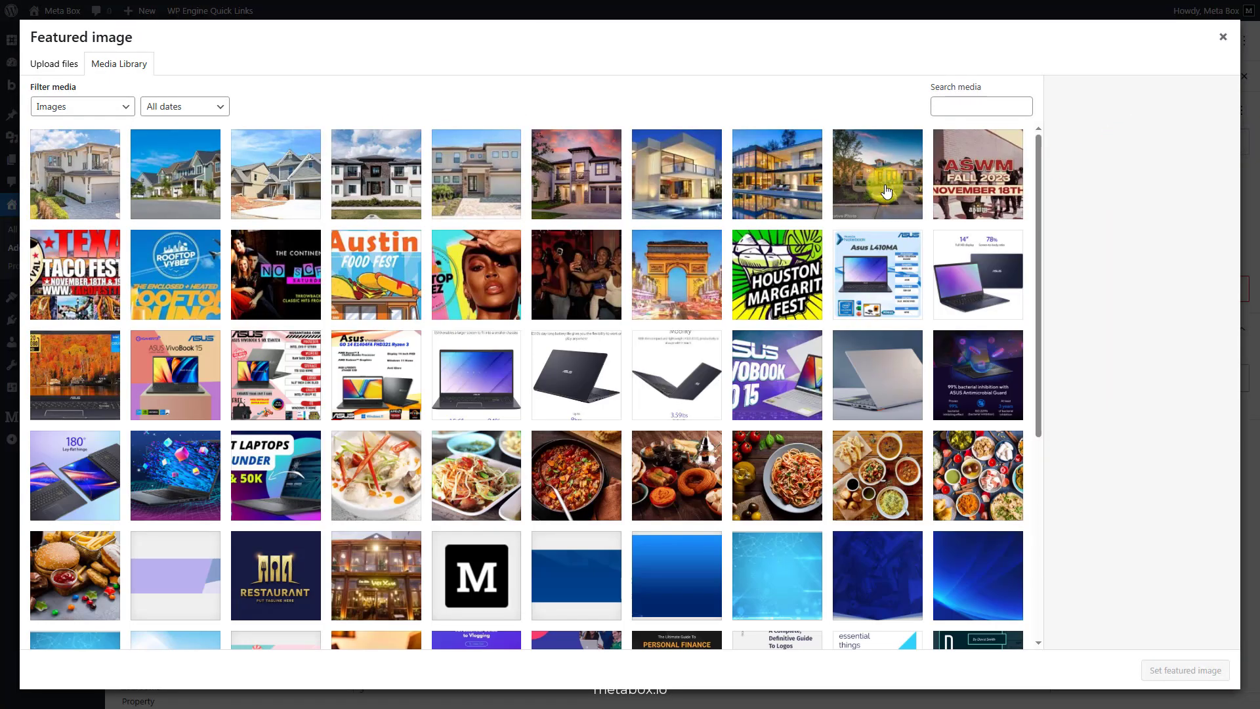
{"action": "left_click", "coordinate": [884, 185]}
{"action": "left_click", "coordinate": [1185, 670]}
- Assign the Penthouse property type to the entry and publish it
{"action": "left_click", "coordinate": [1155, 435]}
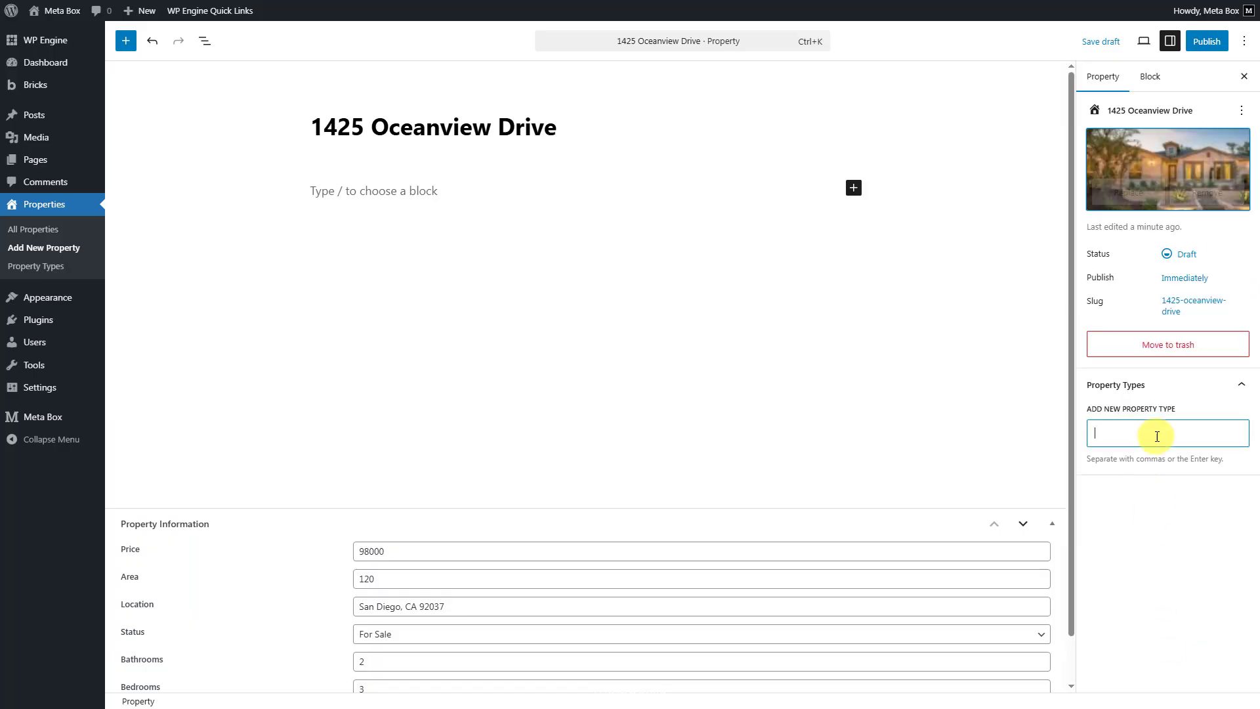
{"action": "type", "text": "pent"}
{"action": "left_click", "coordinate": [1154, 455]}
{"action": "left_click", "coordinate": [1207, 41]}
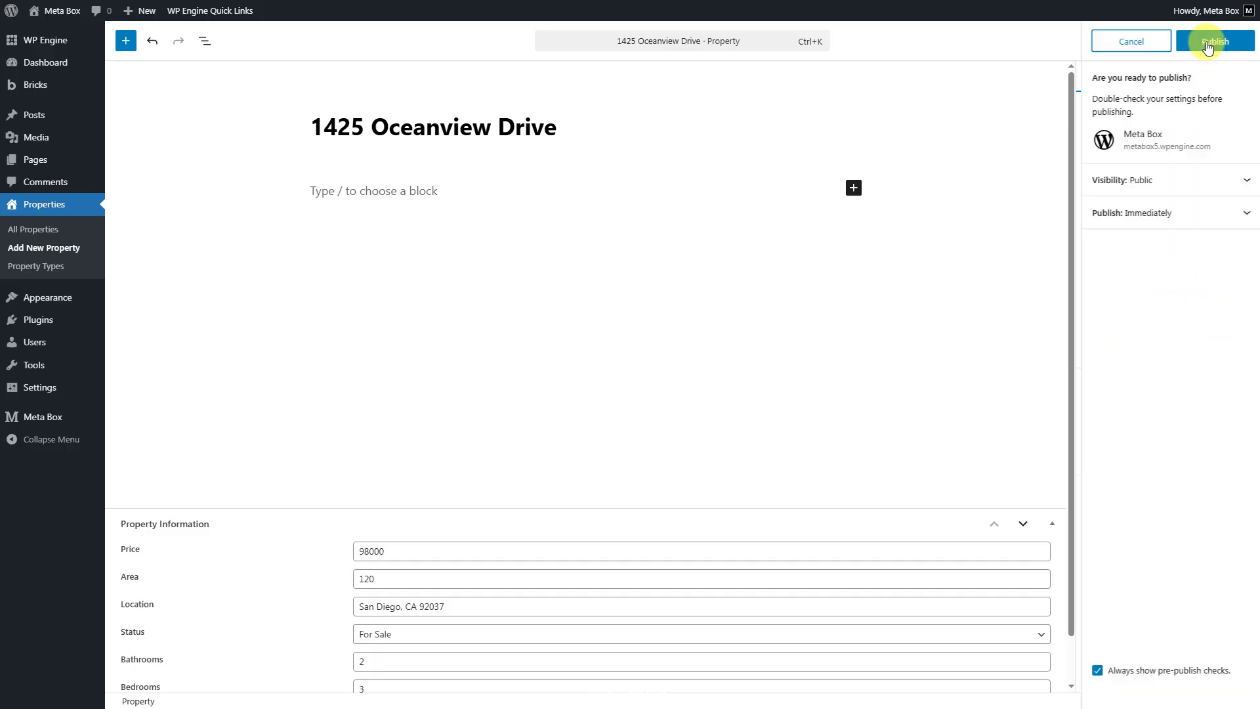
{"action": "left_click", "coordinate": [1206, 41]}
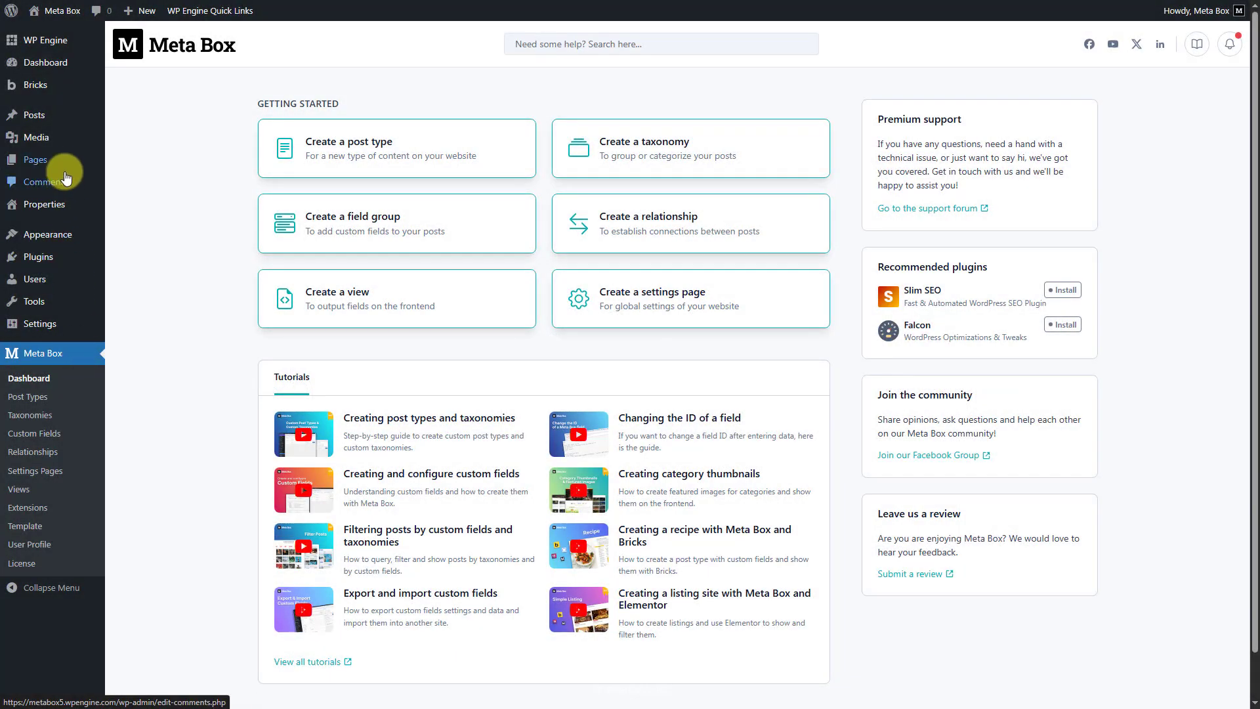
- Create a new page titled Properties and publish it
{"action": "mouse_move", "coordinate": [79, 163]}
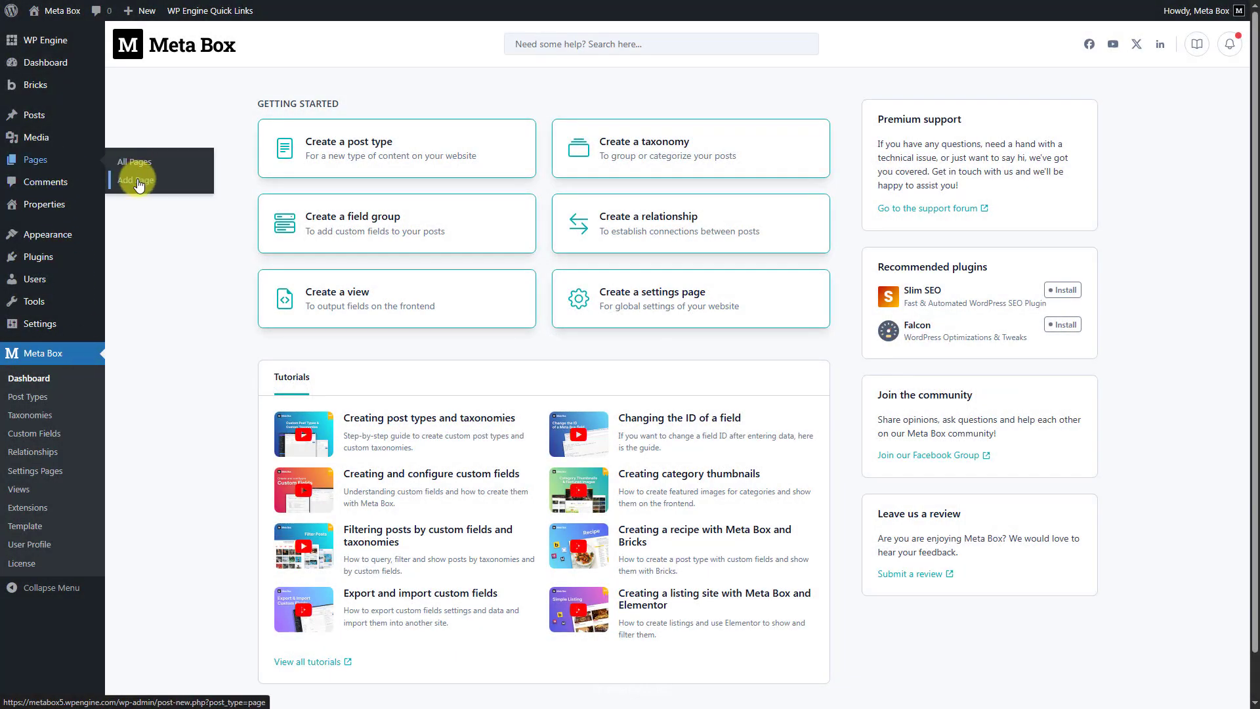
{"action": "left_click", "coordinate": [139, 185]}
{"action": "type", "text": "P"}
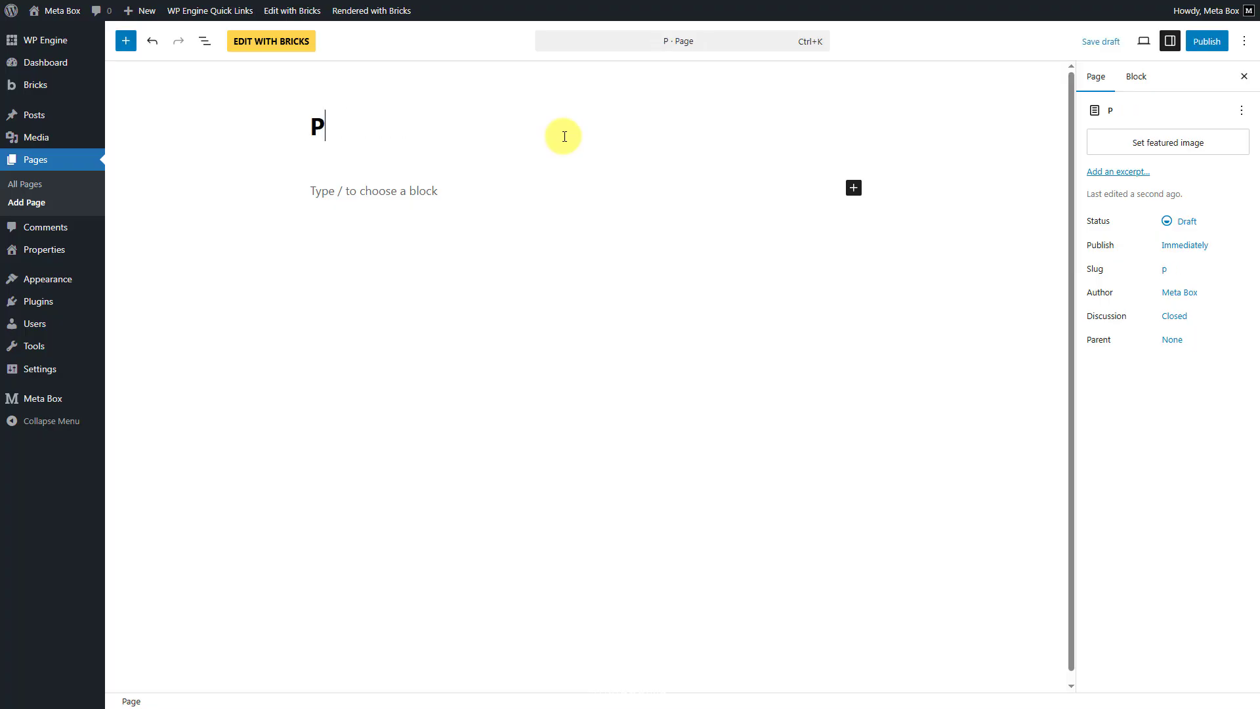
{"action": "type", "text": "roperties"}
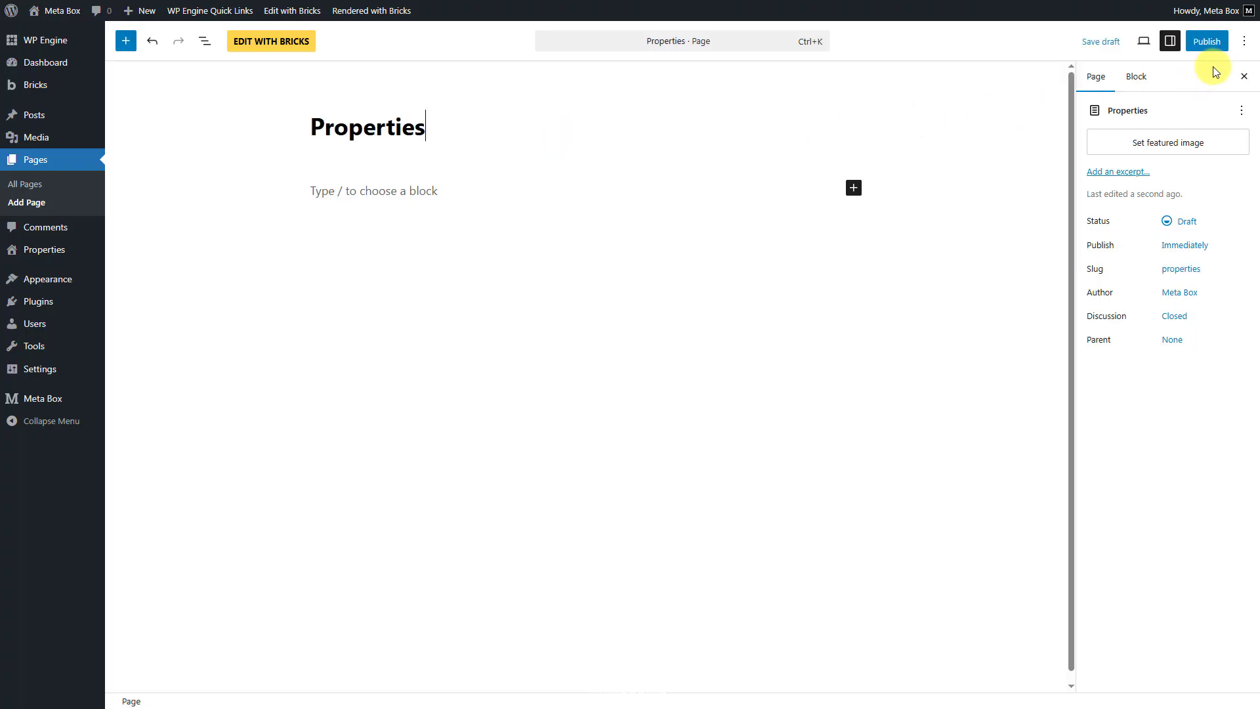
{"action": "left_click", "coordinate": [1210, 42]}
{"action": "left_click", "coordinate": [1212, 43]}
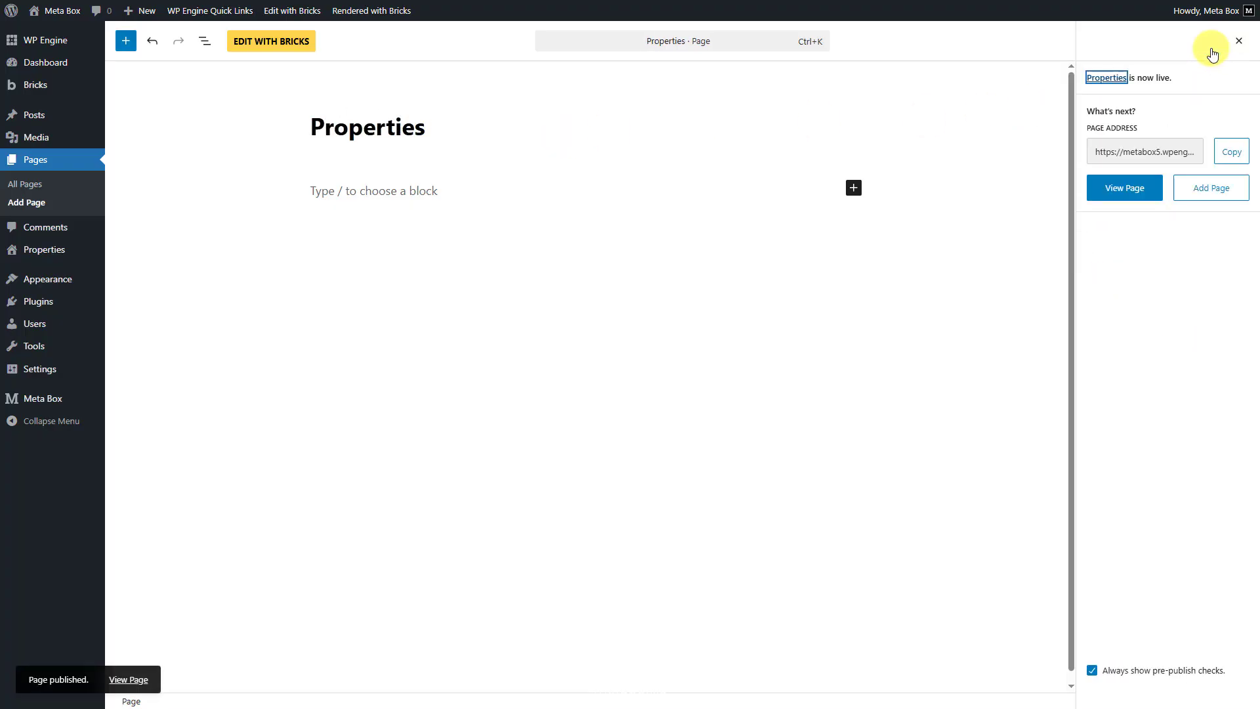
- Open the Properties page in the Bricks editor and add a section to its empty canvas
{"action": "left_click", "coordinate": [304, 41]}
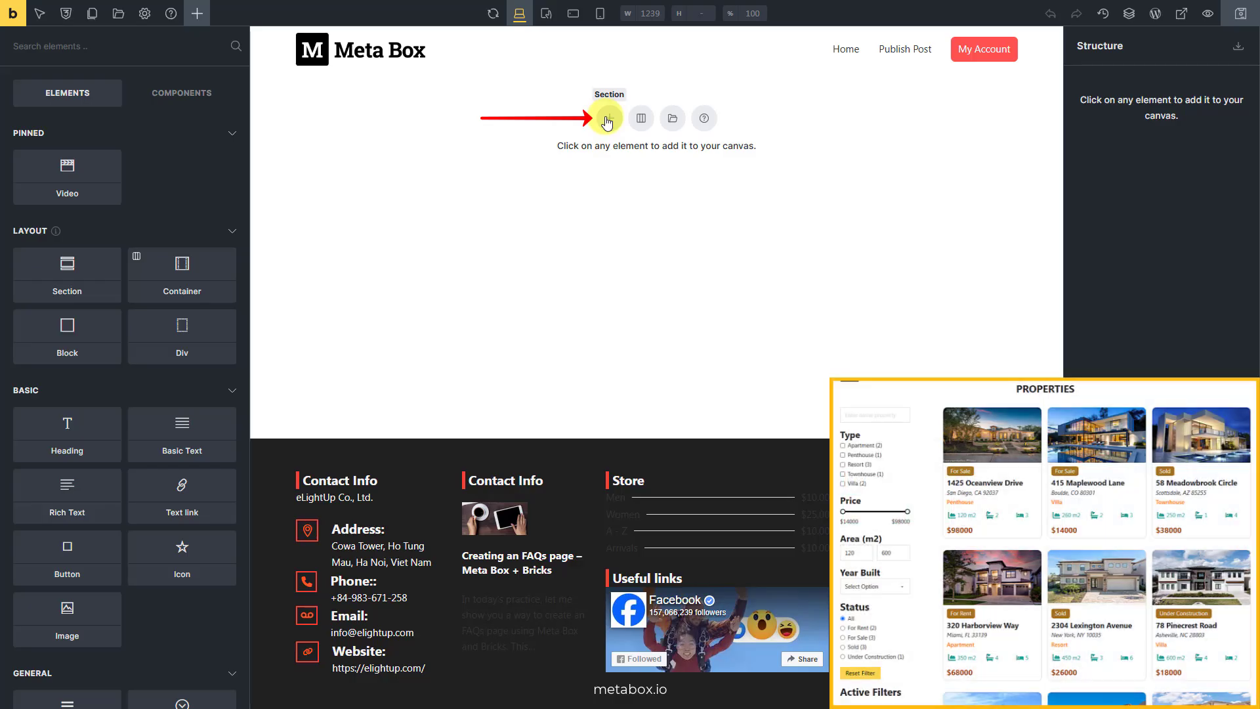
{"action": "left_click", "coordinate": [608, 122]}
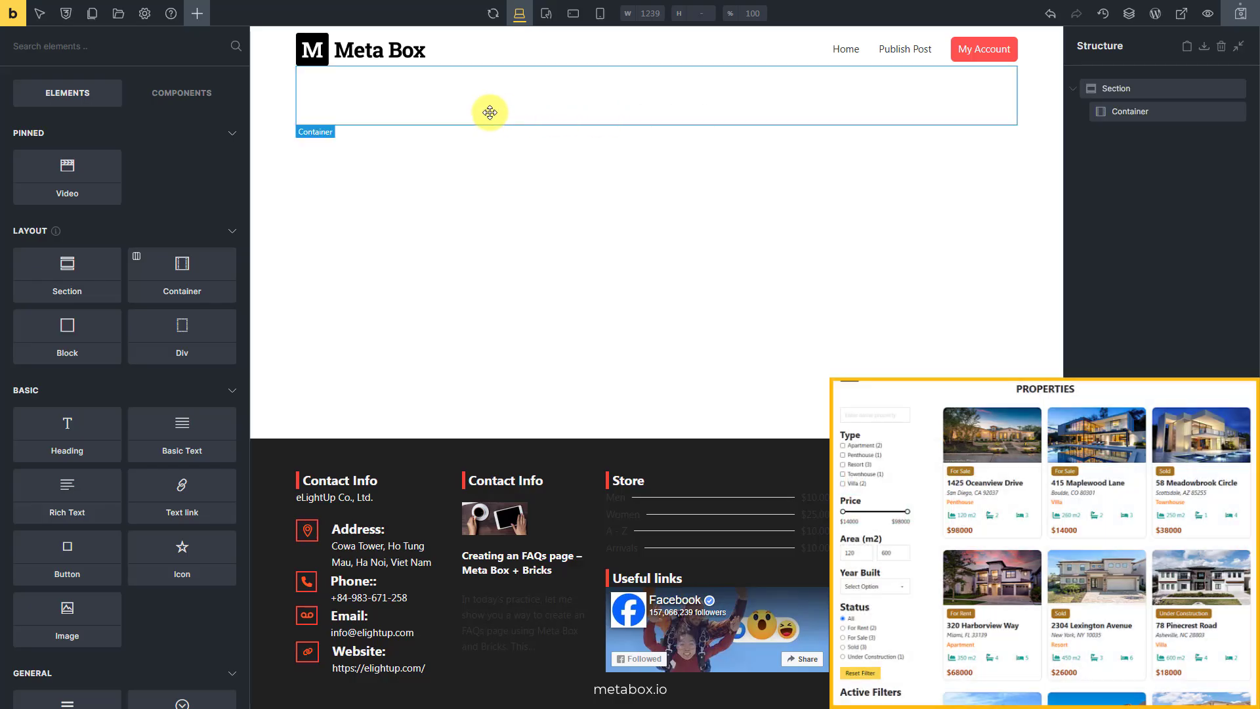
- Add a Heading element and move it out of the container, directly into the section above the container
{"action": "left_click", "coordinate": [478, 108]}
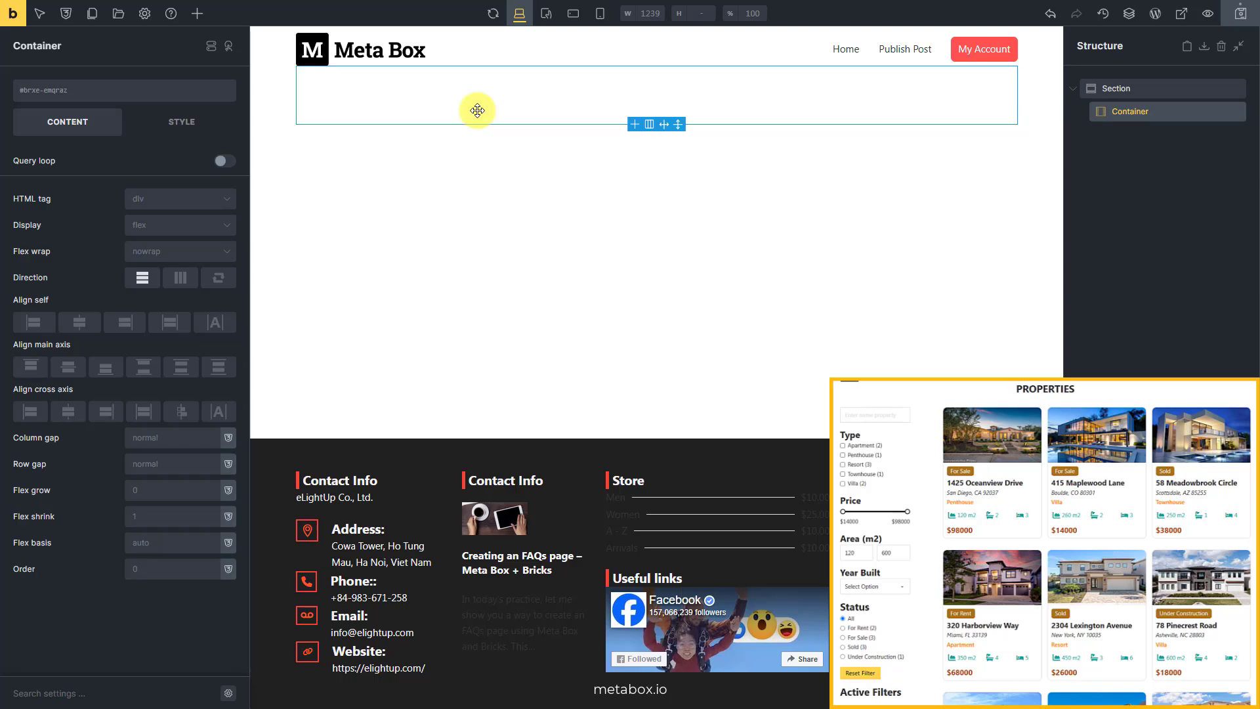
{"action": "left_click", "coordinate": [199, 16]}
{"action": "type", "text": "hea"}
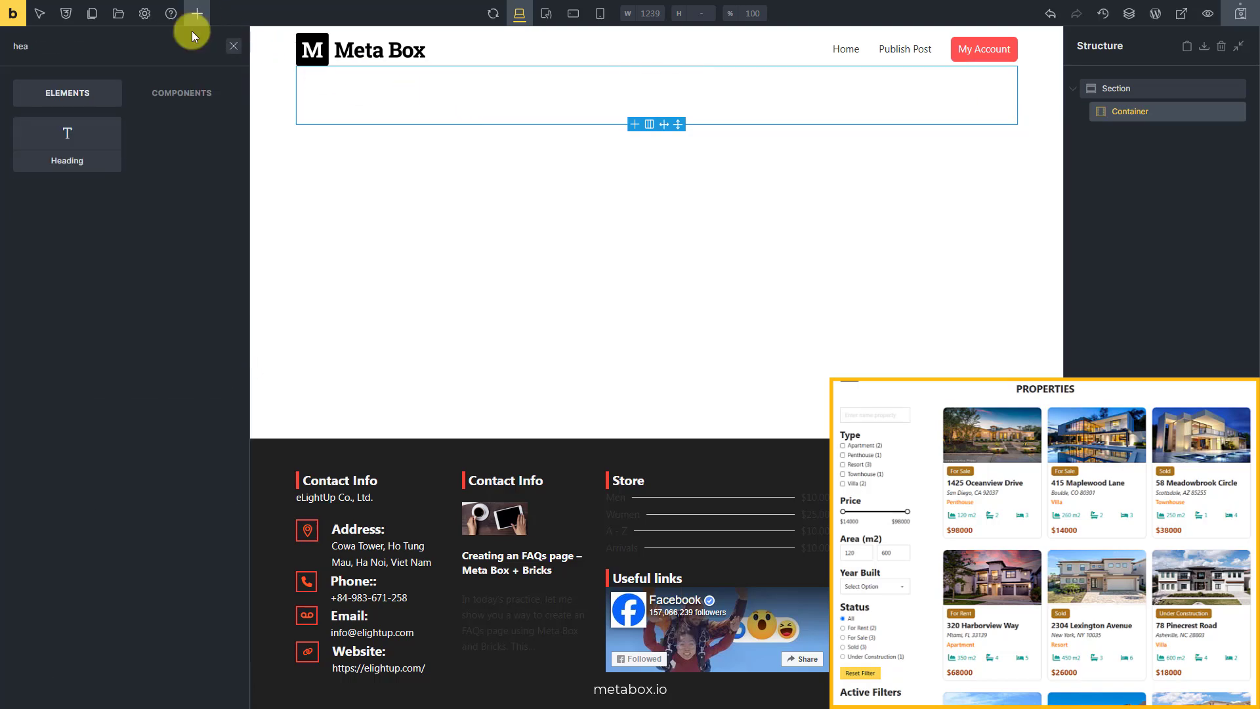
{"action": "left_click", "coordinate": [94, 147]}
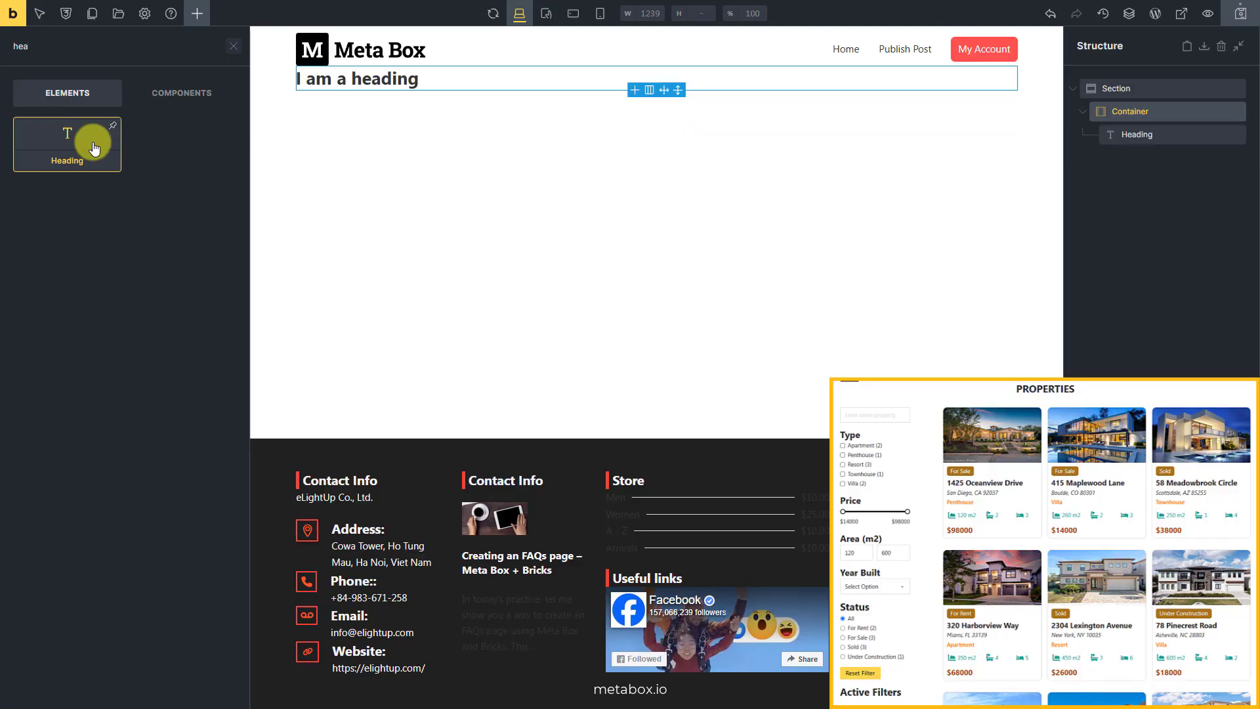
{"action": "left_click_drag", "start_coordinate": [1117, 132], "coordinate": [1114, 99]}
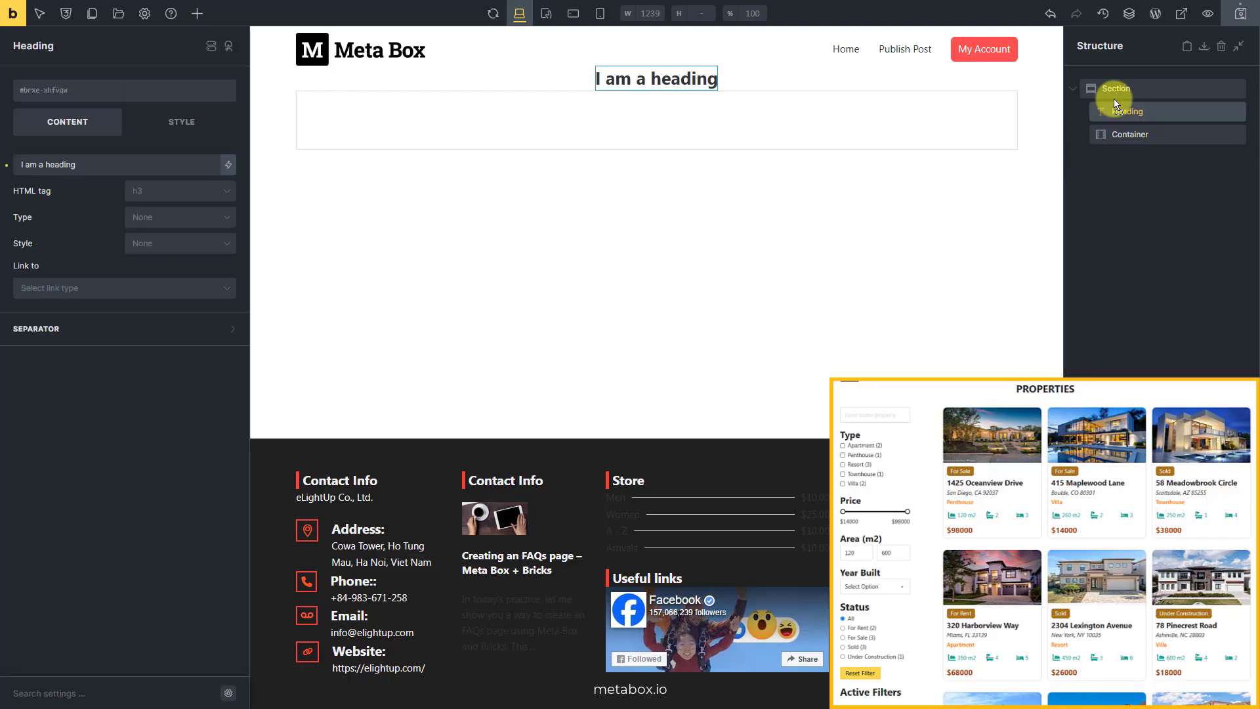
- Replace the heading's placeholder text with the dynamic Post title tag
{"action": "triple_click", "coordinate": [174, 161]}
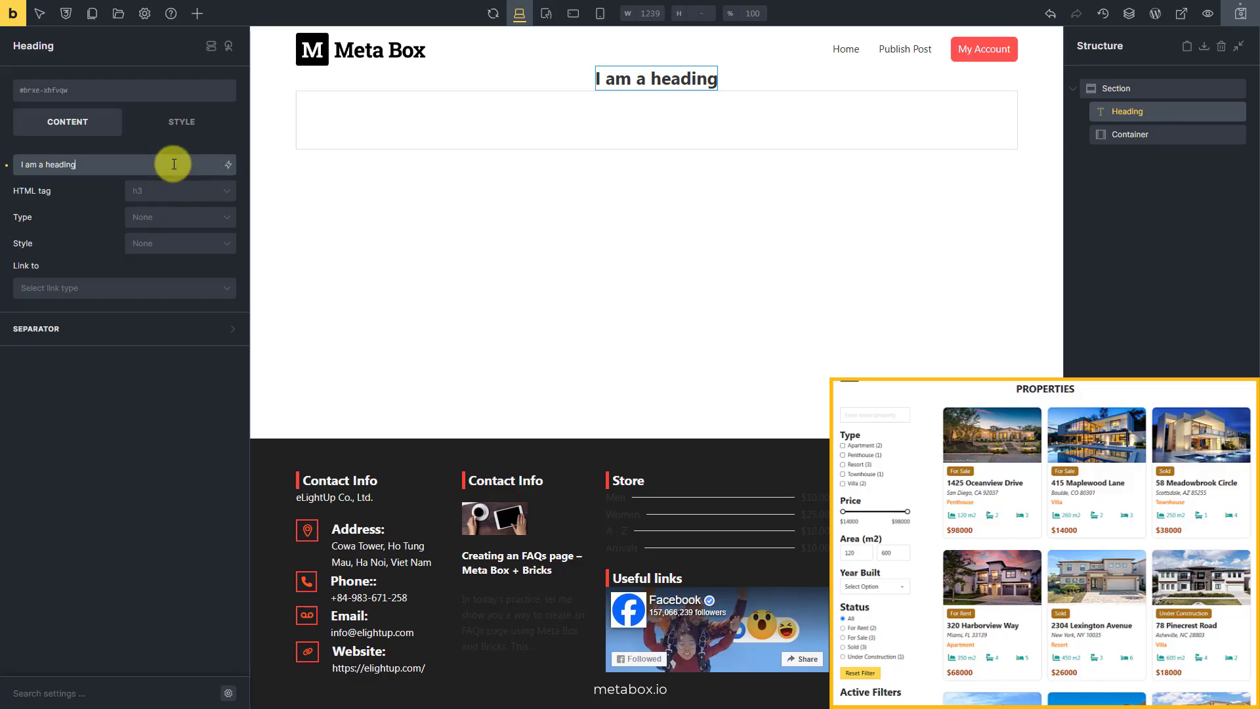
{"action": "key", "text": "BackSpace"}
{"action": "left_click", "coordinate": [229, 166]}
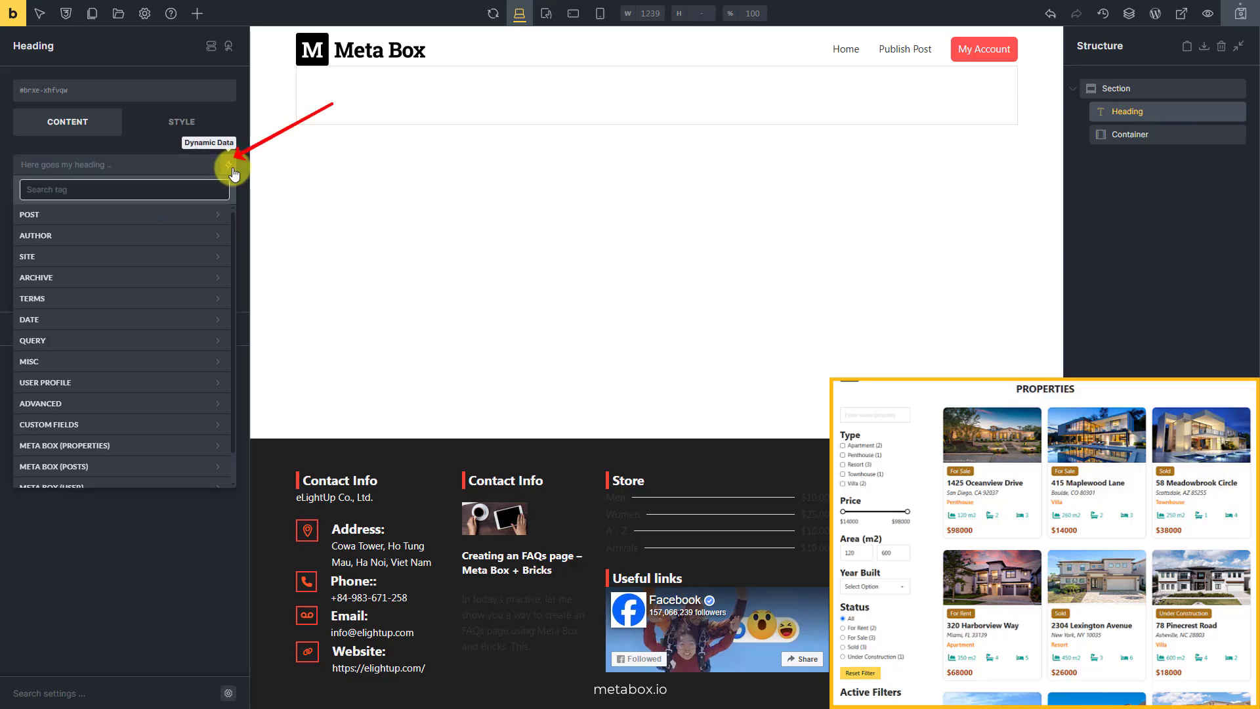
{"action": "type", "text": "title"}
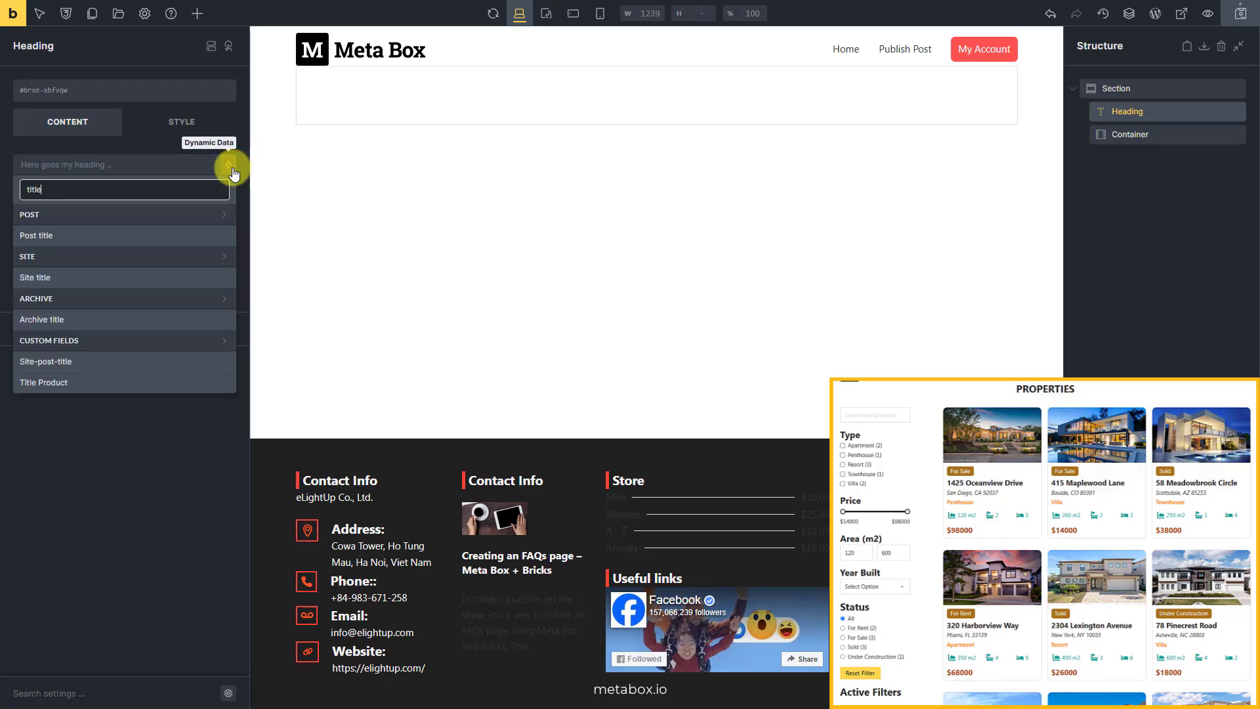
{"action": "left_click", "coordinate": [114, 238]}
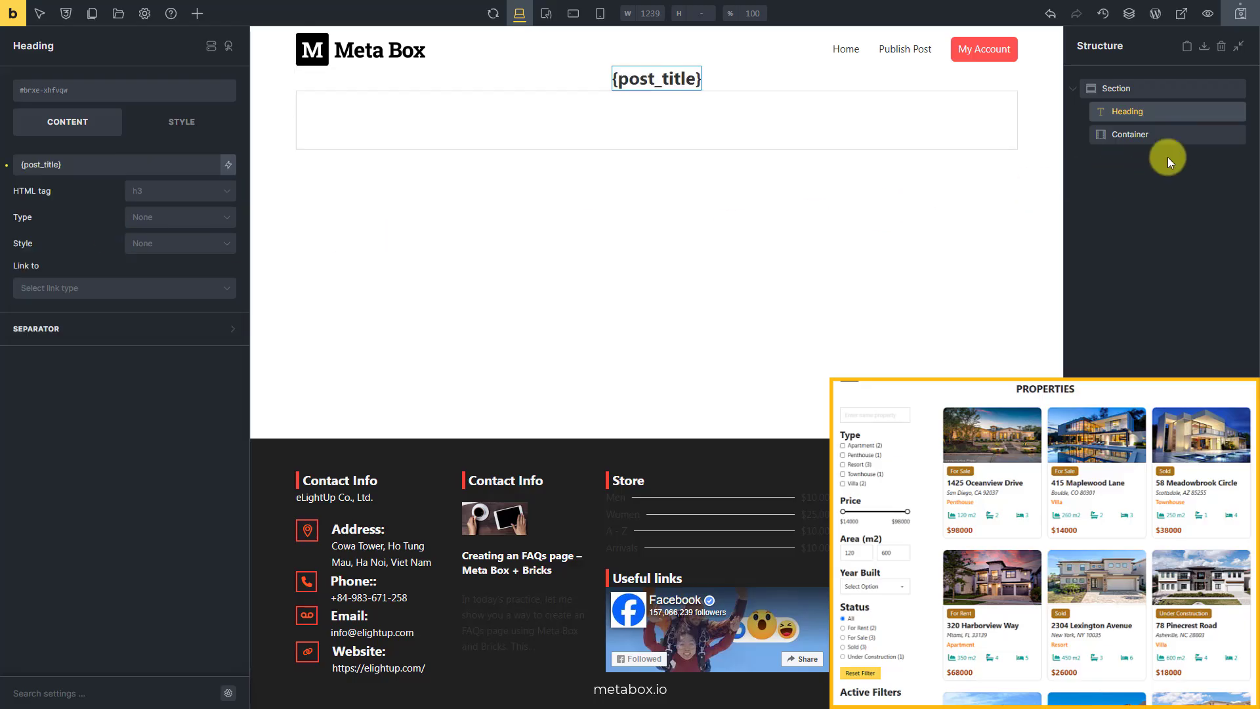
- Split the container into two columns, one third and two thirds wide
{"action": "left_click", "coordinate": [1201, 134]}
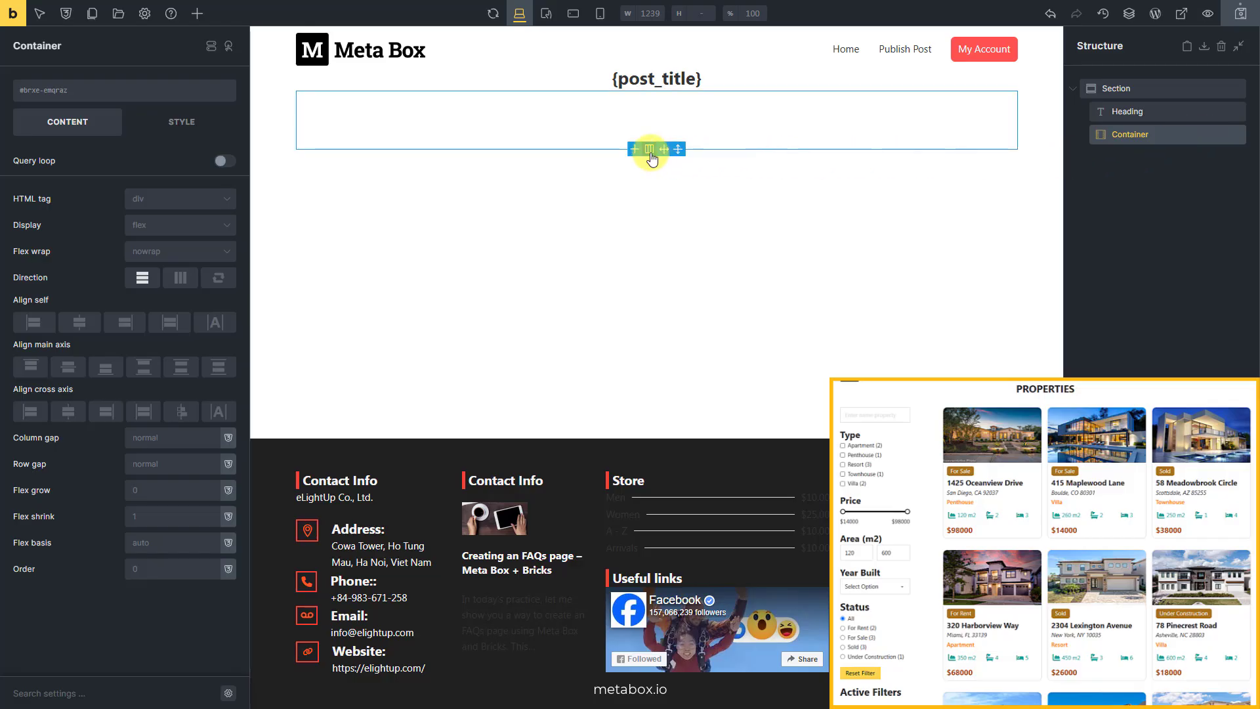
{"action": "left_click", "coordinate": [649, 150]}
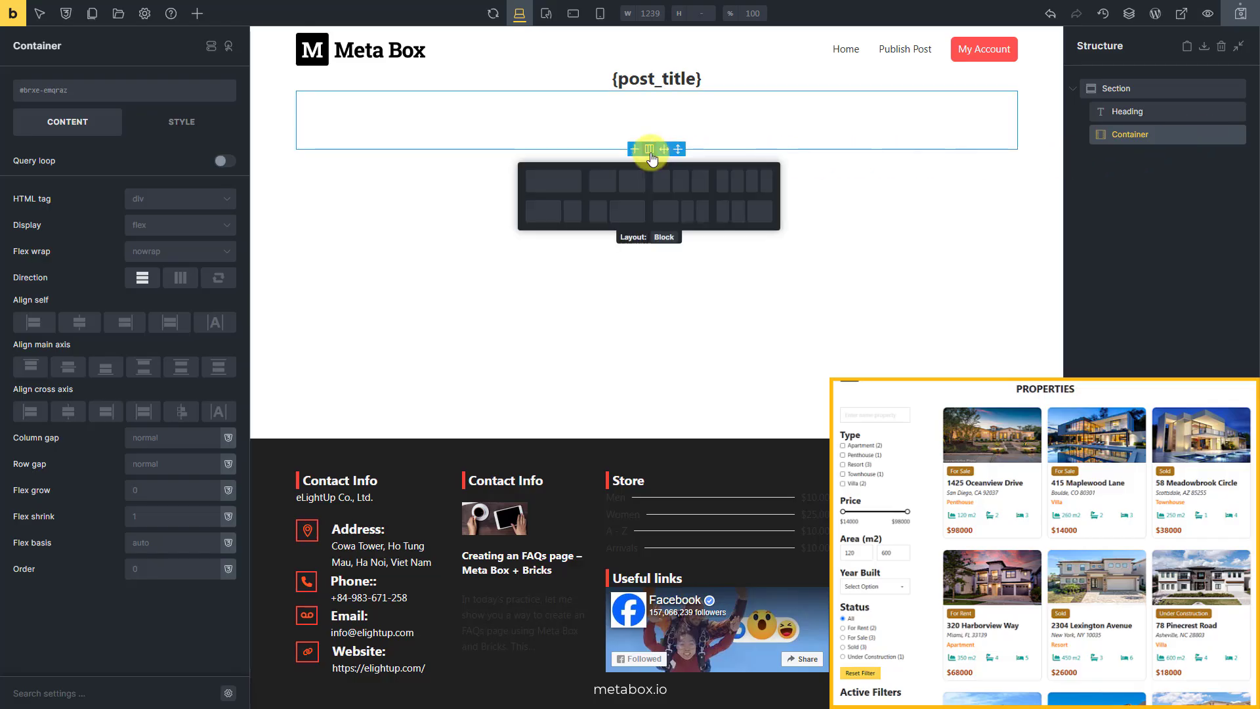
{"action": "left_click", "coordinate": [626, 219]}
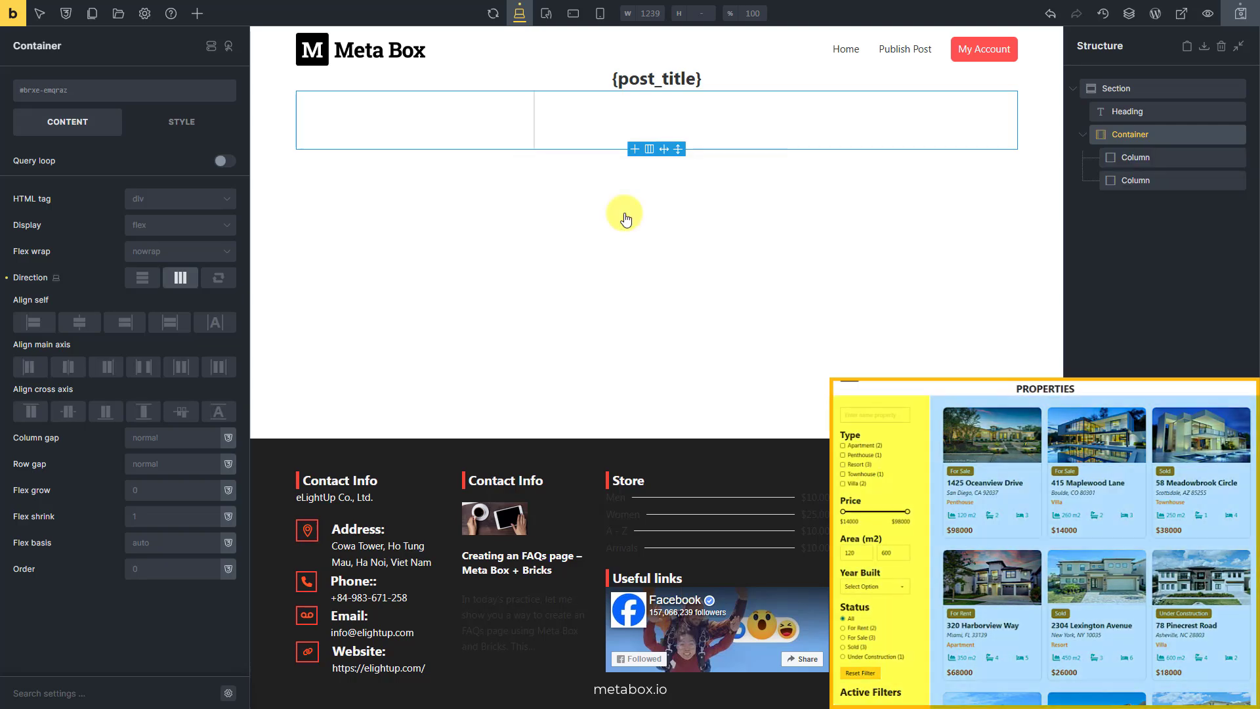
- Set the first column's width to 25% and the second column's width to 75%
{"action": "left_click", "coordinate": [1162, 157]}
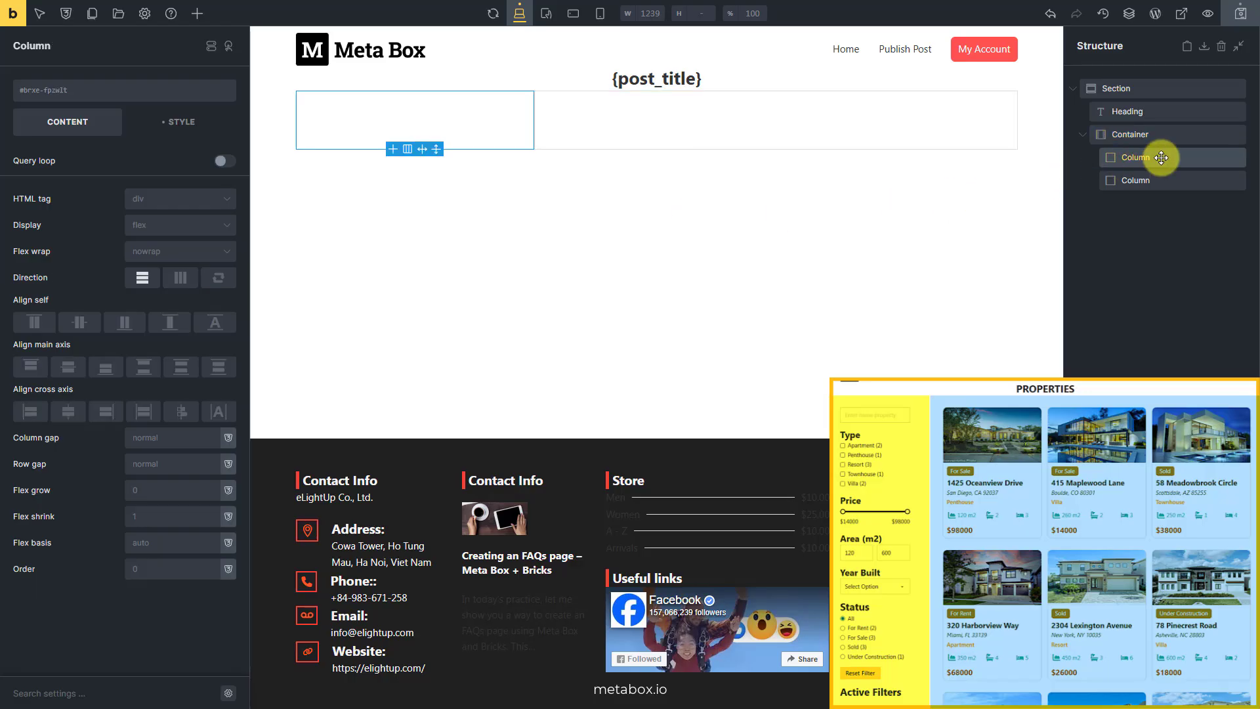
{"action": "left_click", "coordinate": [222, 121]}
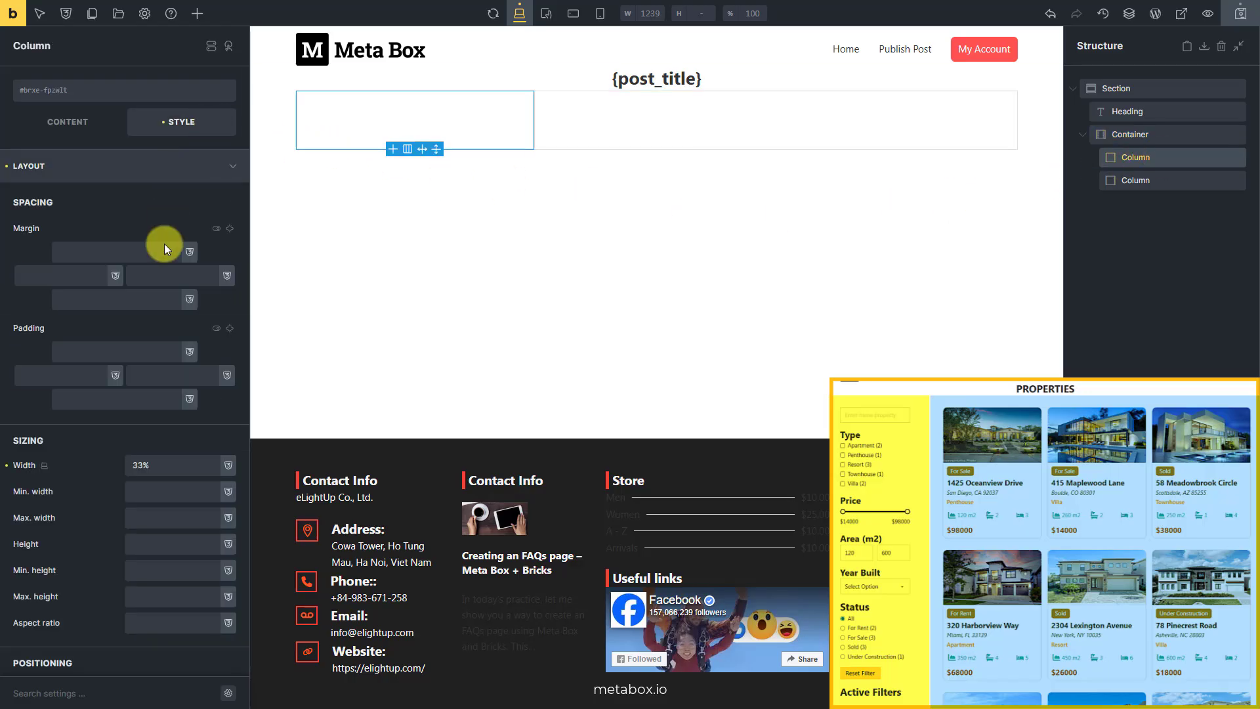
{"action": "double_click", "coordinate": [129, 465]}
{"action": "type", "text": "25"}
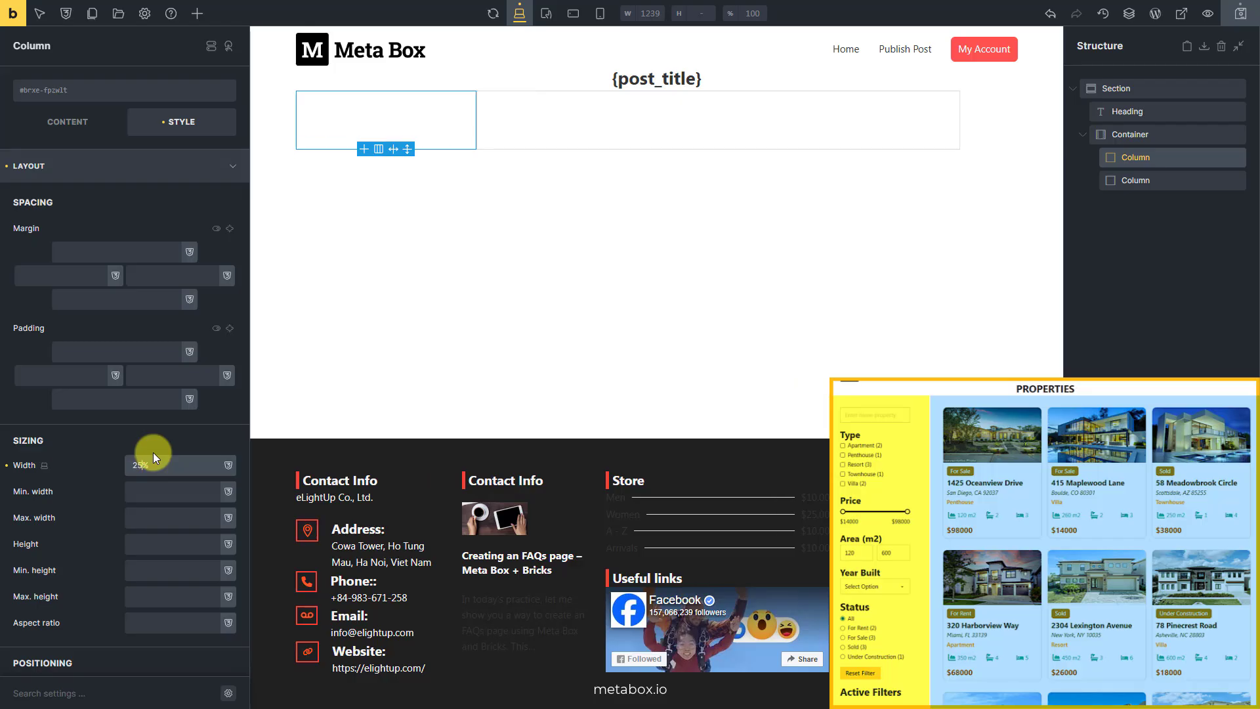
{"action": "left_click", "coordinate": [1170, 180]}
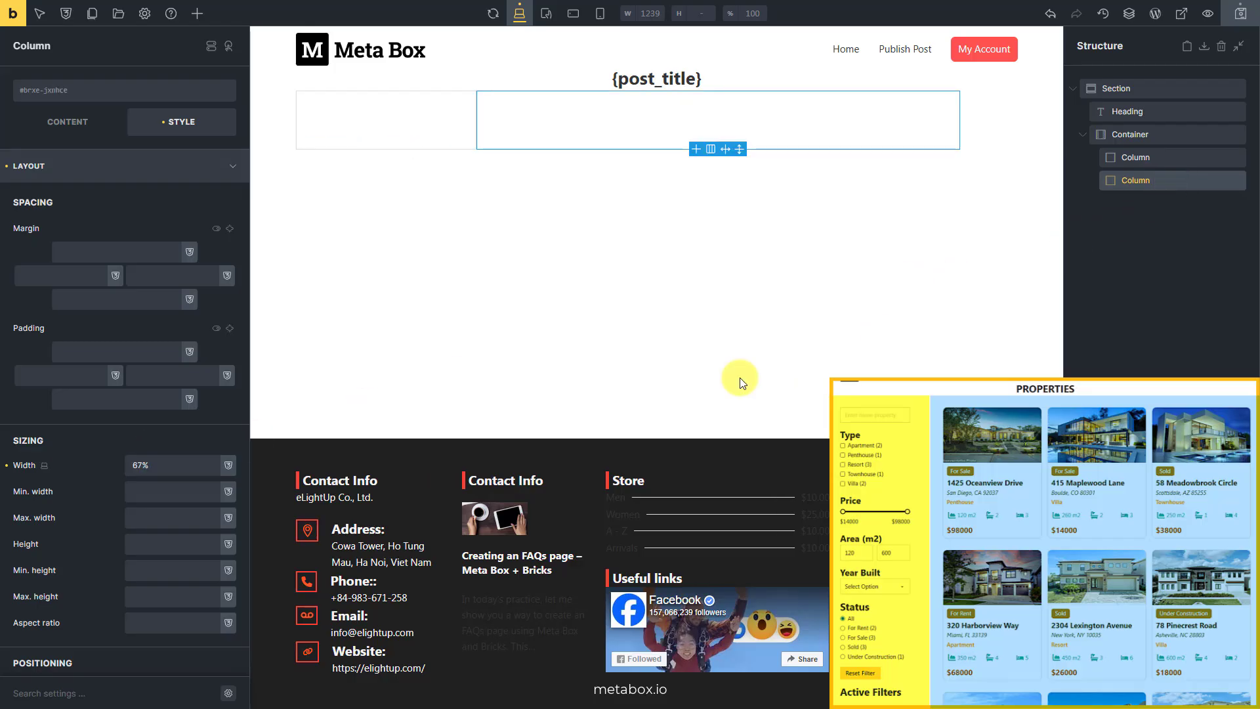
{"action": "double_click", "coordinate": [138, 465]}
{"action": "type", "text": "75"}
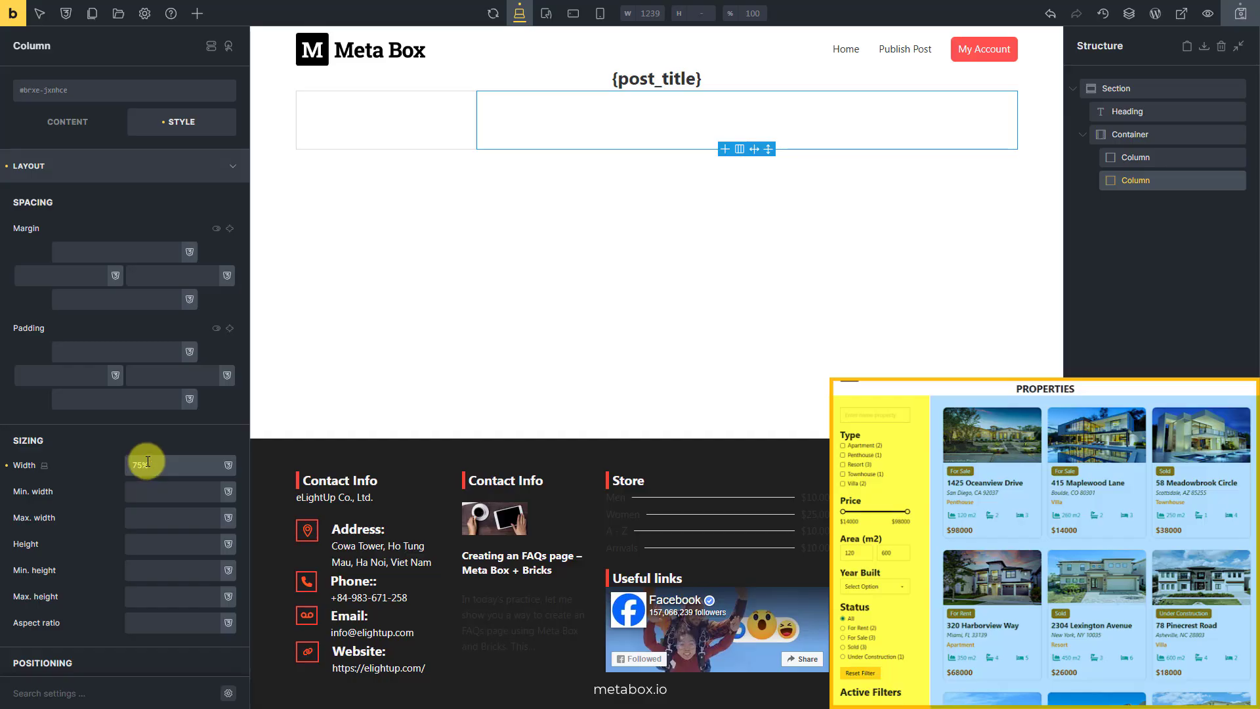
- Add a Div element inside the second, wider column
{"action": "left_click", "coordinate": [1166, 181]}
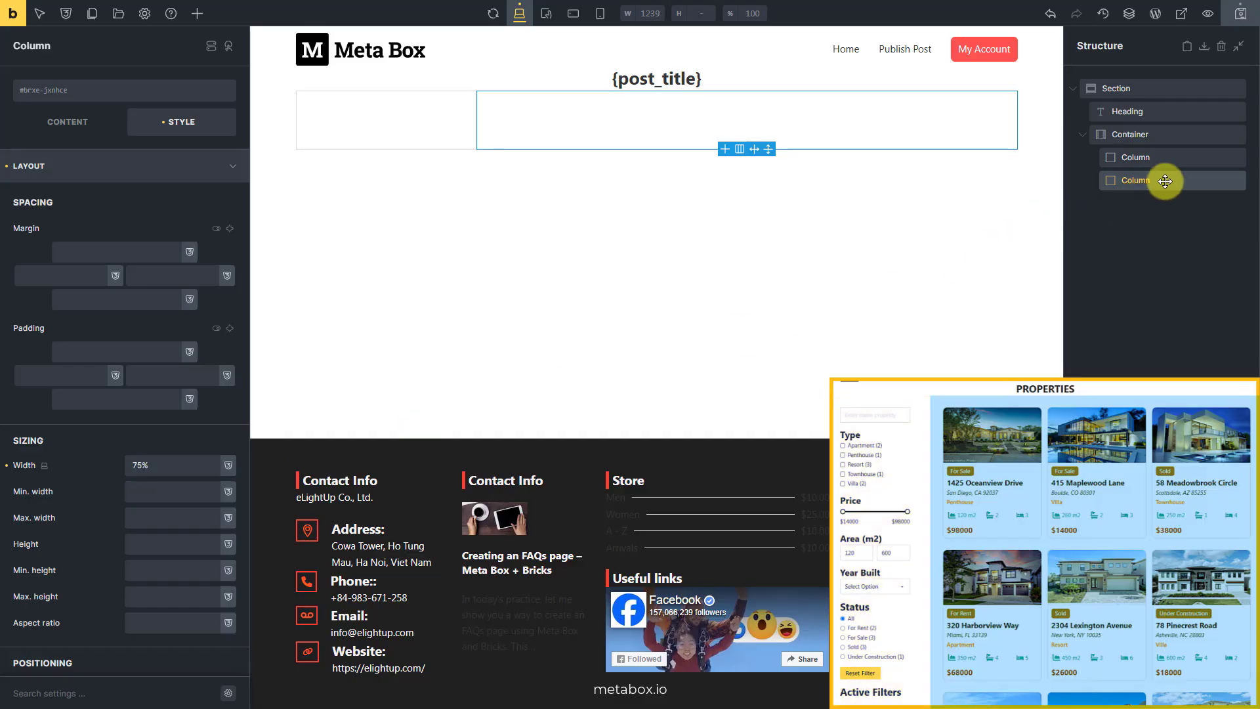
{"action": "left_click", "coordinate": [198, 14]}
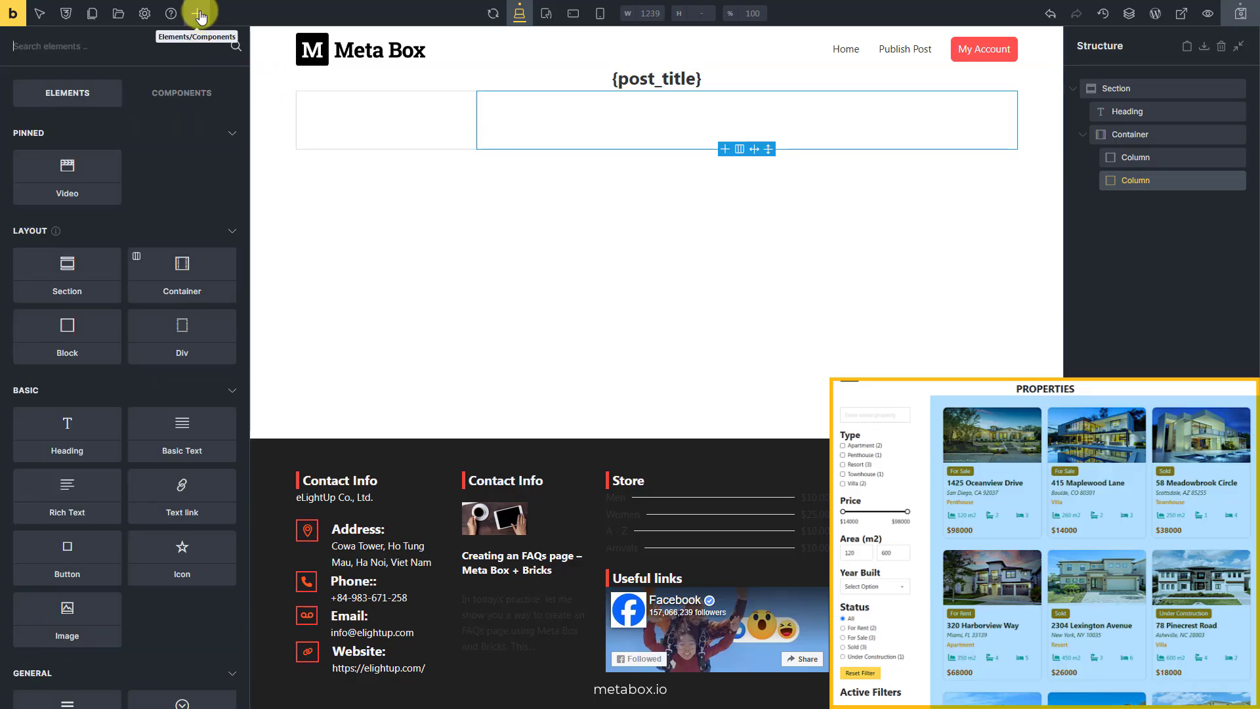
{"action": "type", "text": "div"}
{"action": "left_click", "coordinate": [89, 144]}
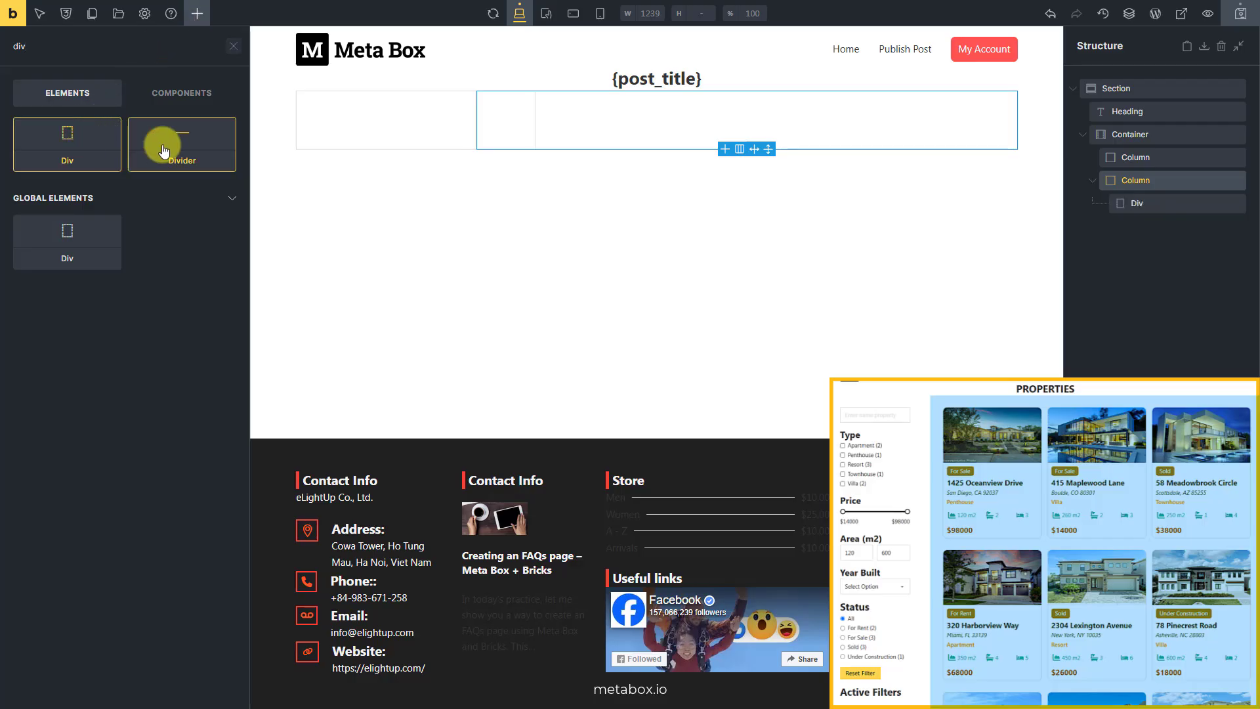
- Enable the query loop on the Div in the wider column and set its query's post type to Properties
{"action": "left_click", "coordinate": [1177, 203]}
{"action": "left_click", "coordinate": [73, 125]}
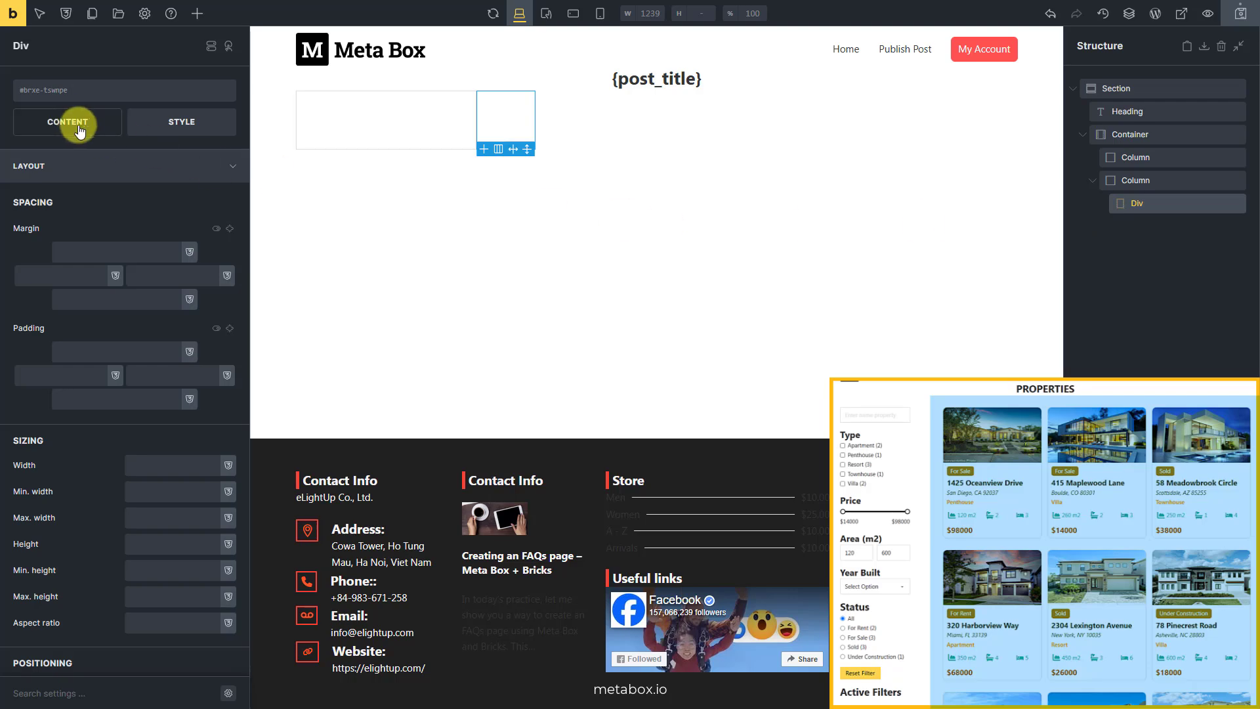
{"action": "left_click", "coordinate": [225, 162]}
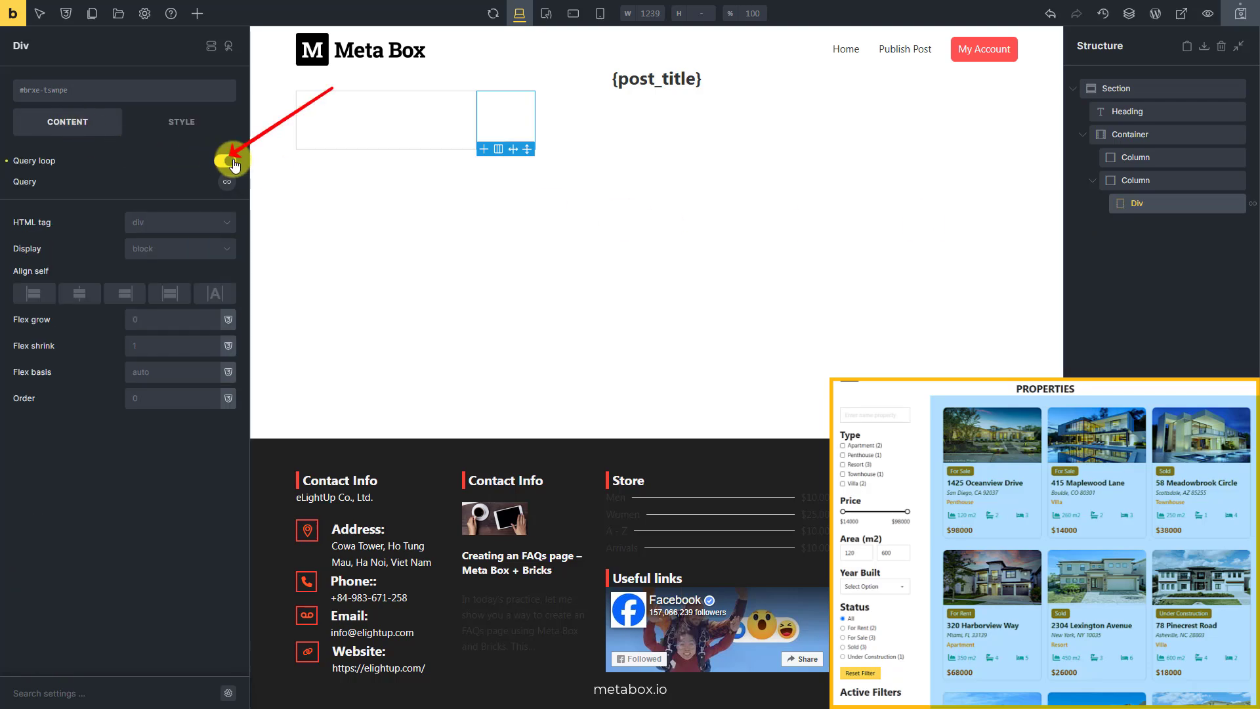
{"action": "left_click", "coordinate": [228, 182]}
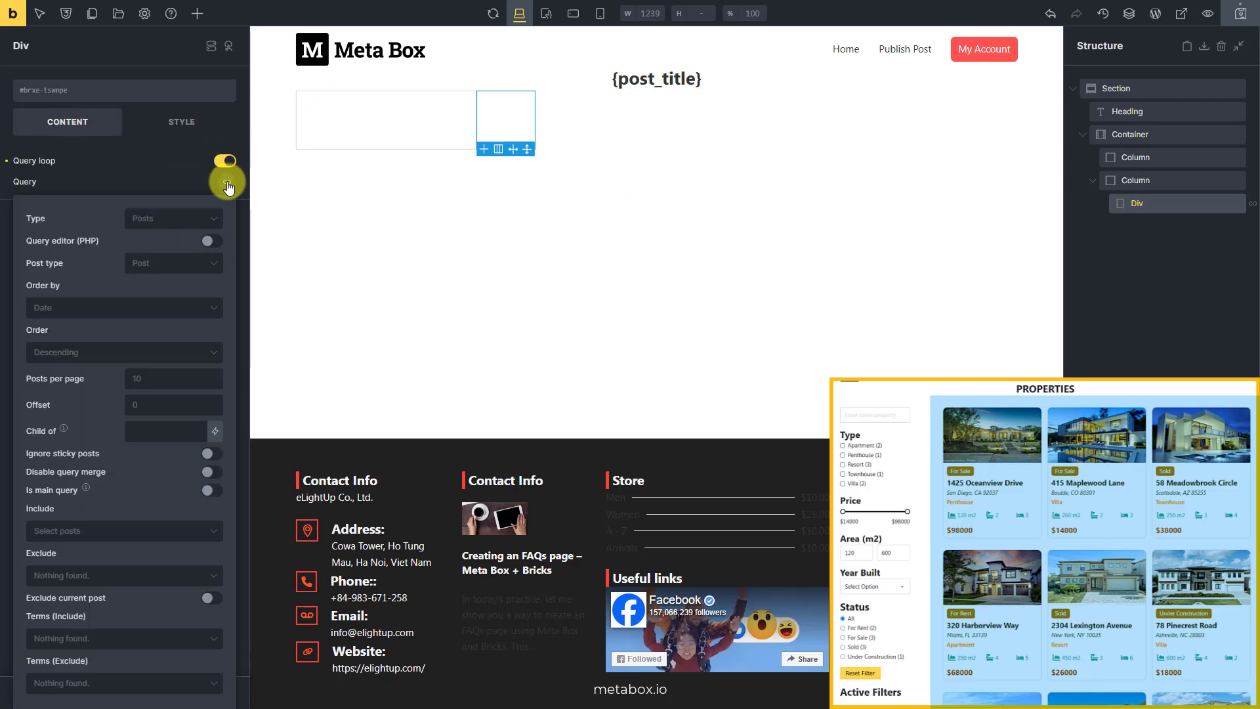
{"action": "left_click", "coordinate": [191, 263]}
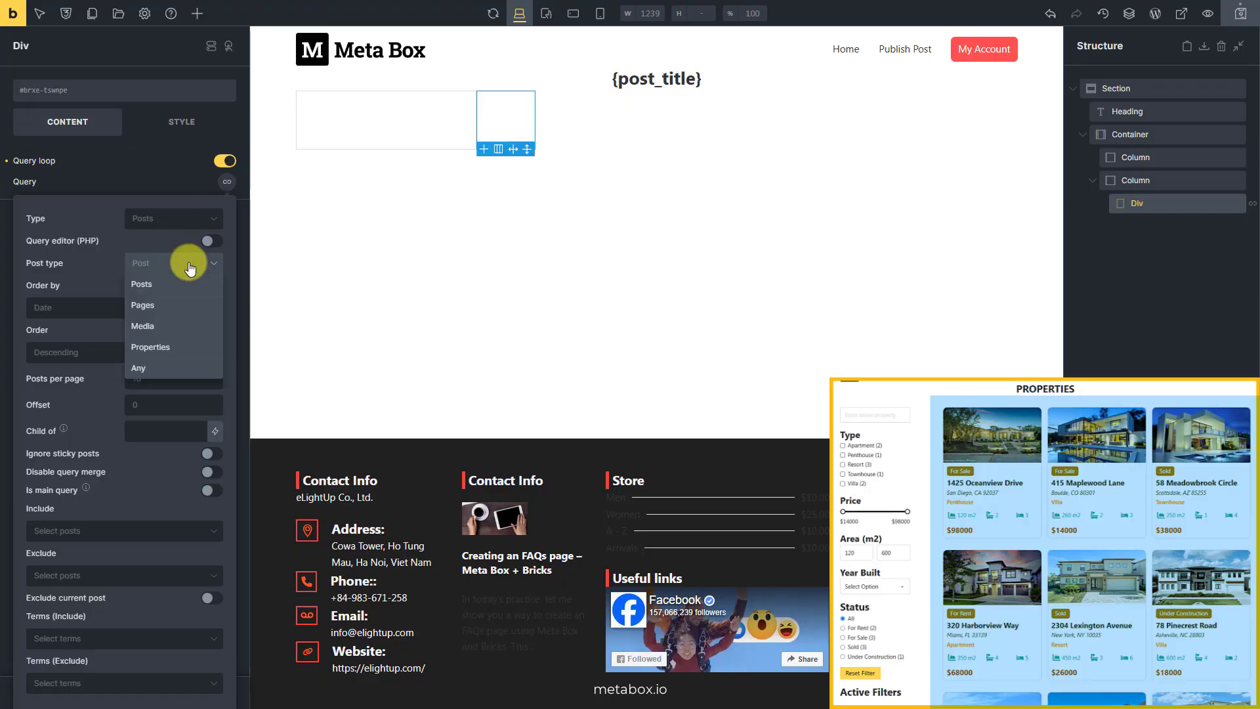
{"action": "left_click", "coordinate": [180, 350]}
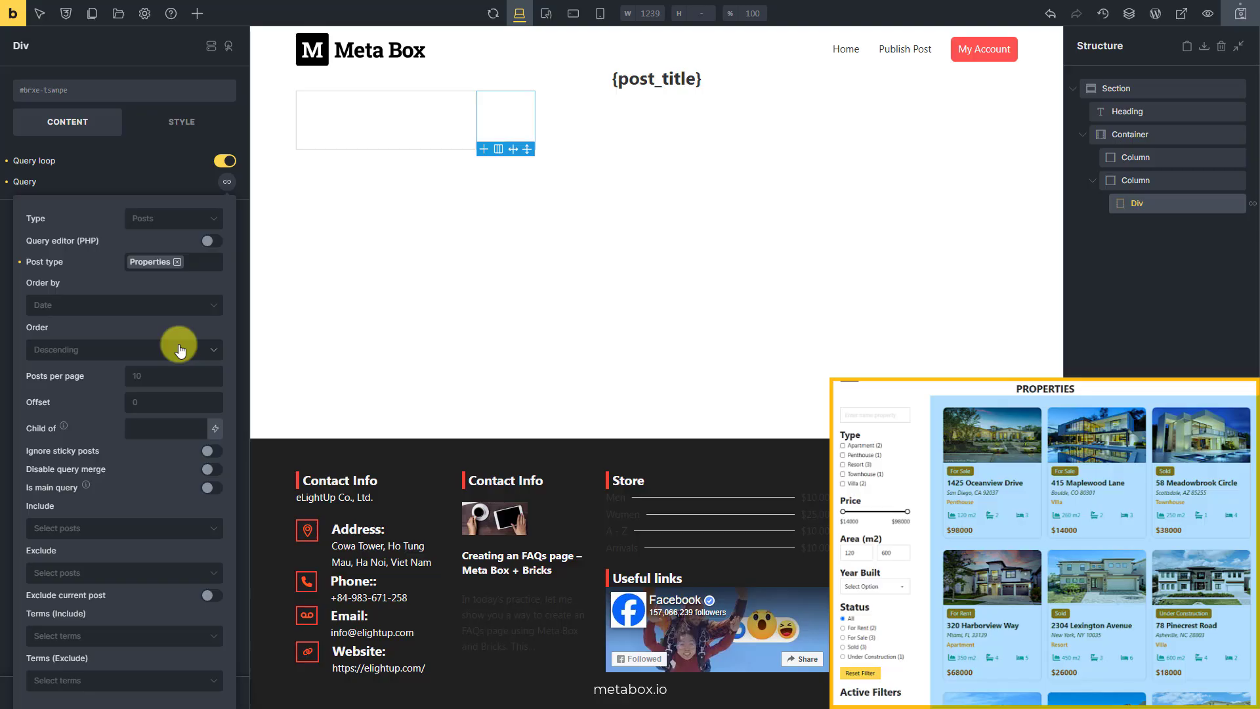
- Add an Image element inside the query loop Div and set its source to the dynamic Featured image tag
{"action": "left_click", "coordinate": [197, 14]}
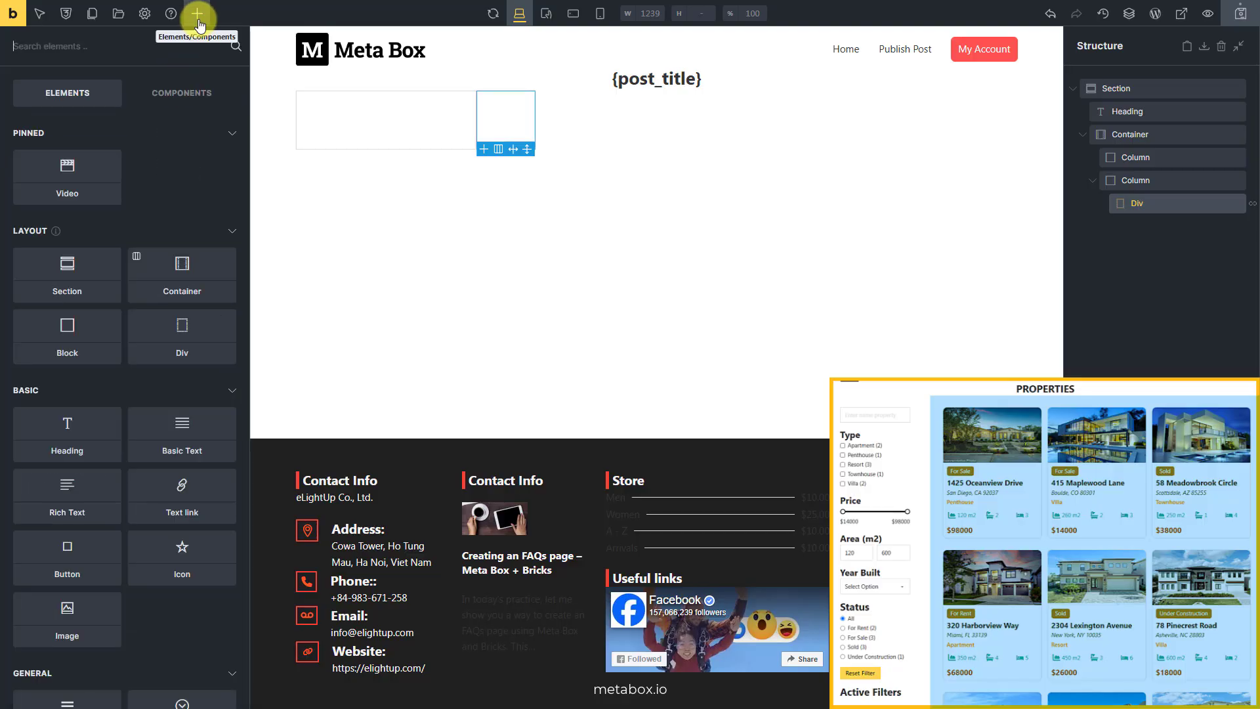
{"action": "type", "text": "image"}
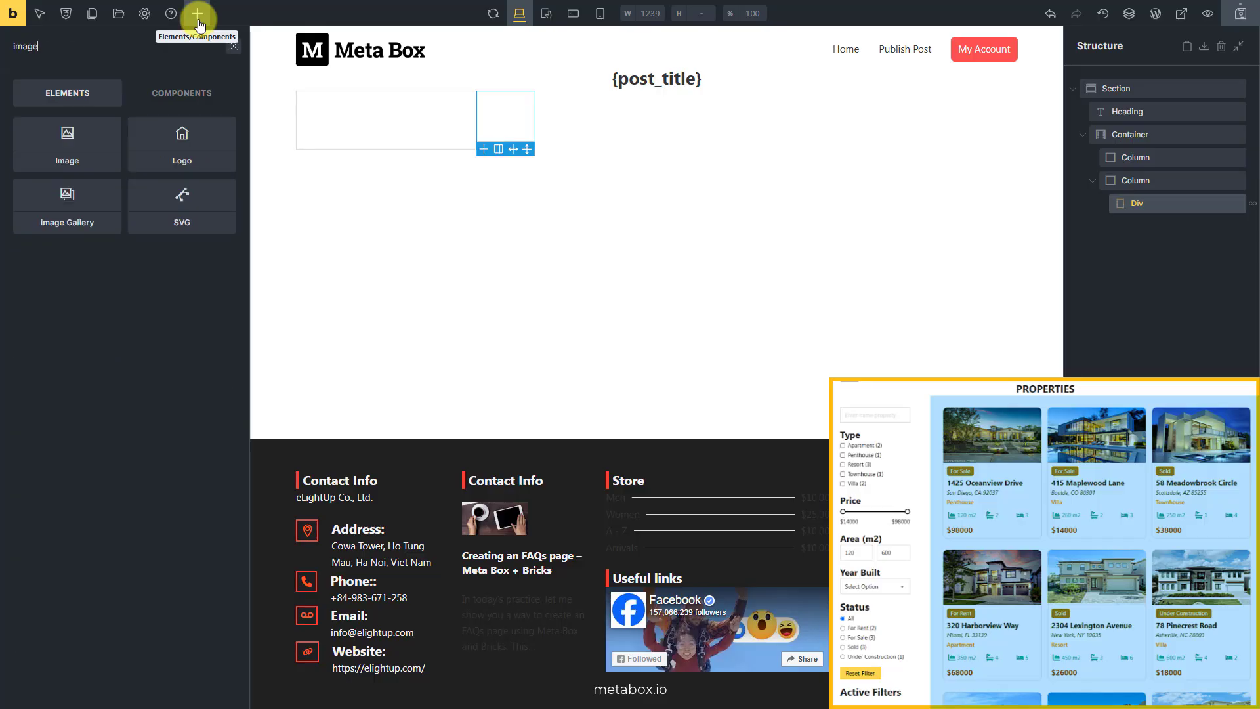
{"action": "left_click", "coordinate": [90, 146]}
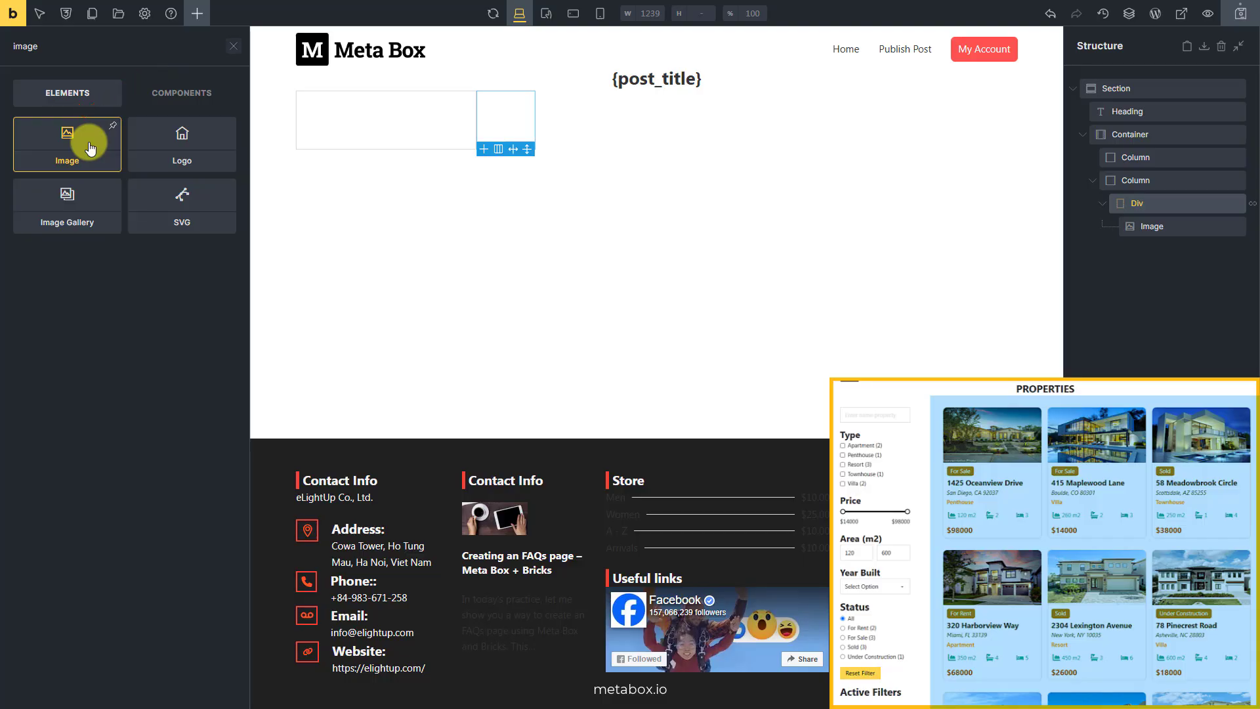
{"action": "left_click", "coordinate": [1185, 227]}
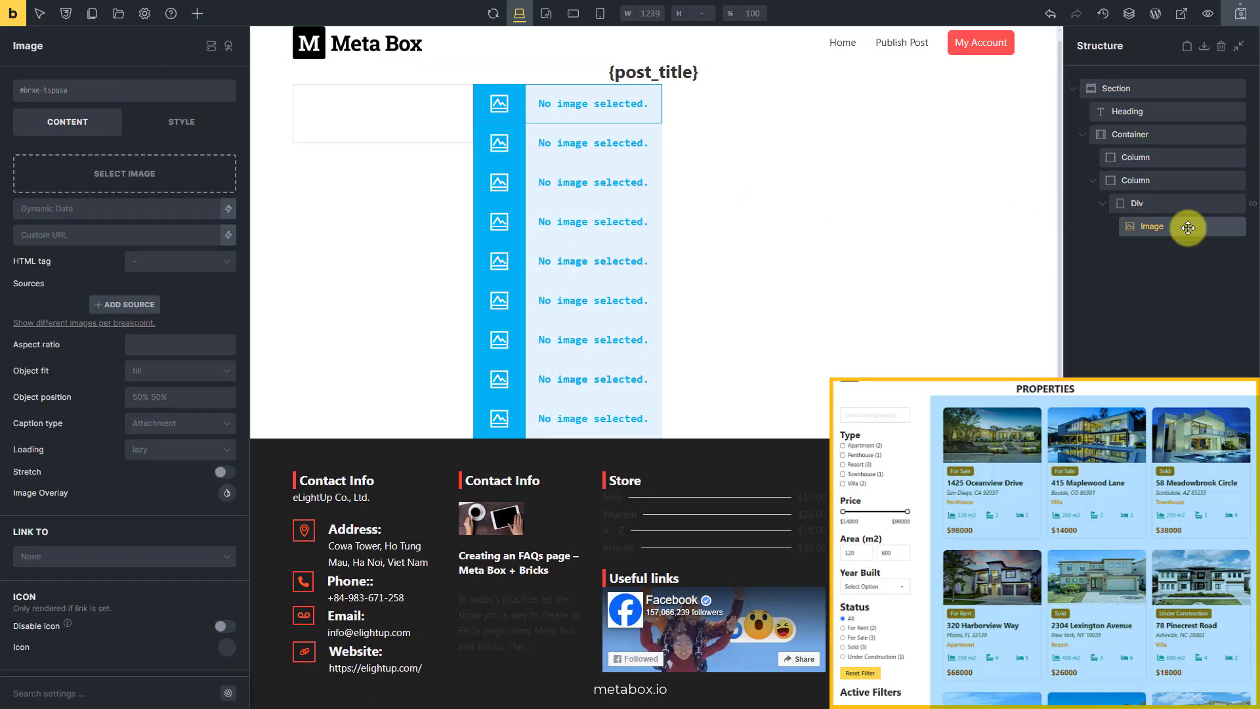
{"action": "left_click", "coordinate": [228, 209]}
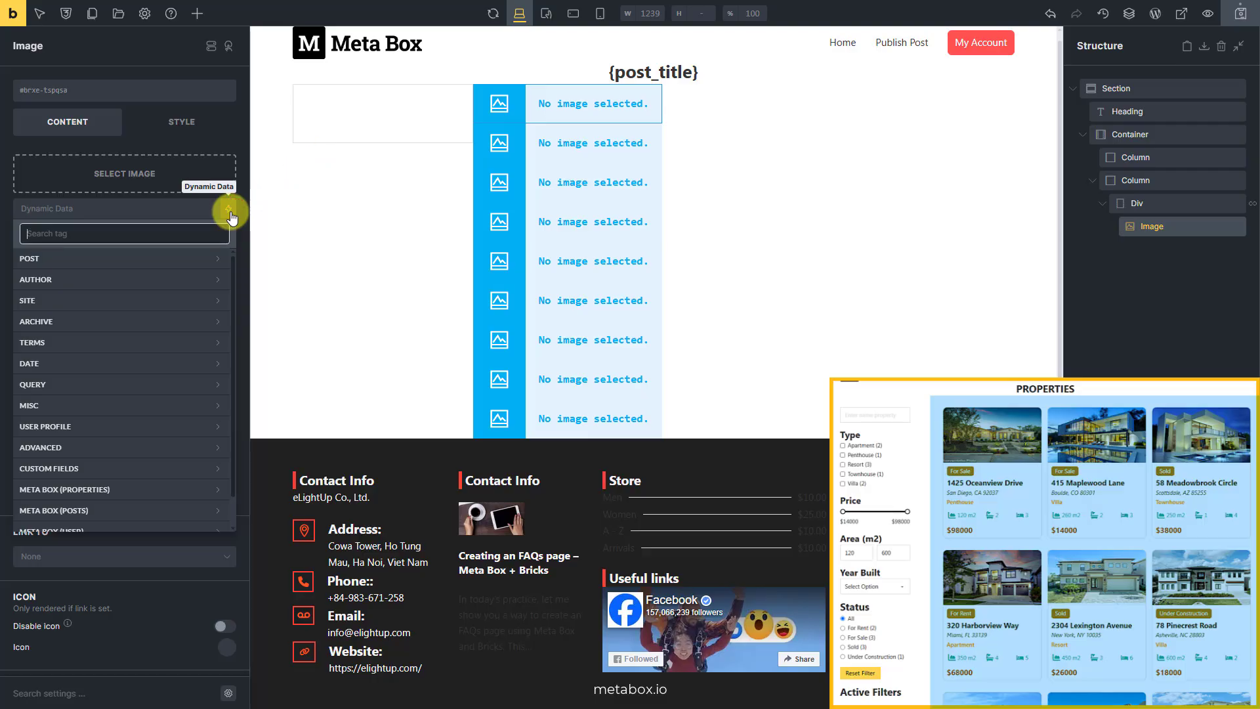
{"action": "type", "text": "feature"}
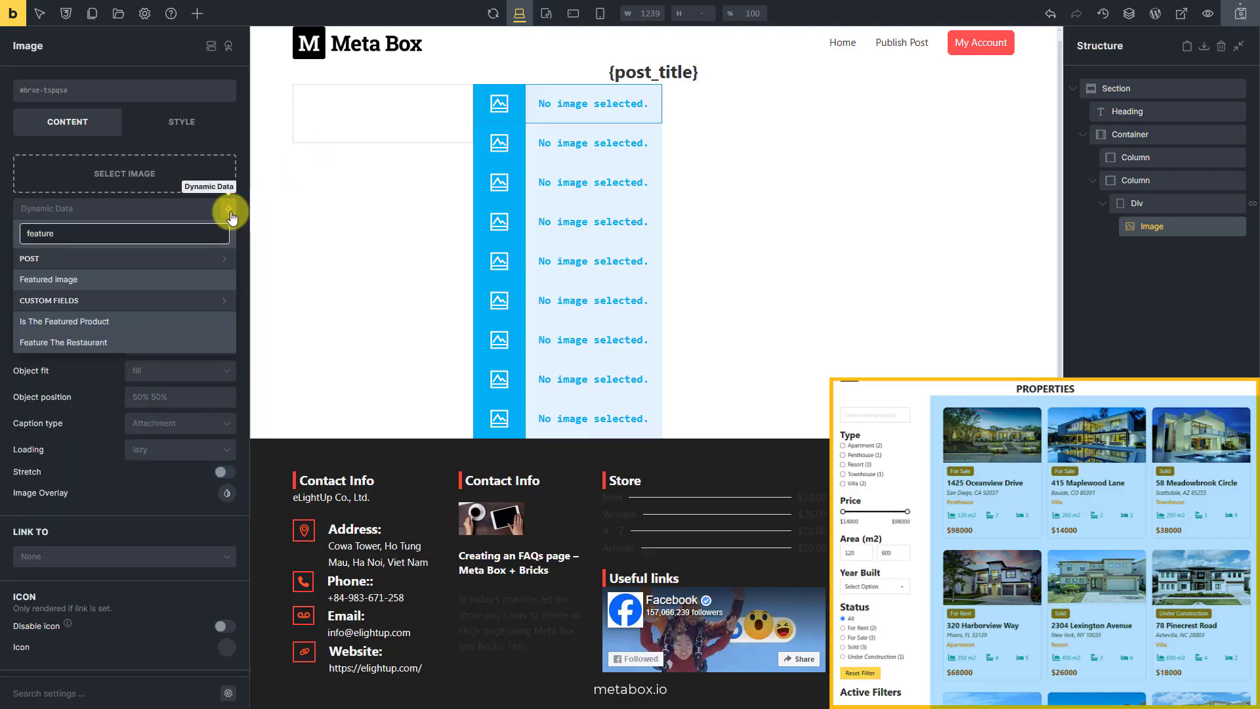
{"action": "left_click", "coordinate": [155, 282]}
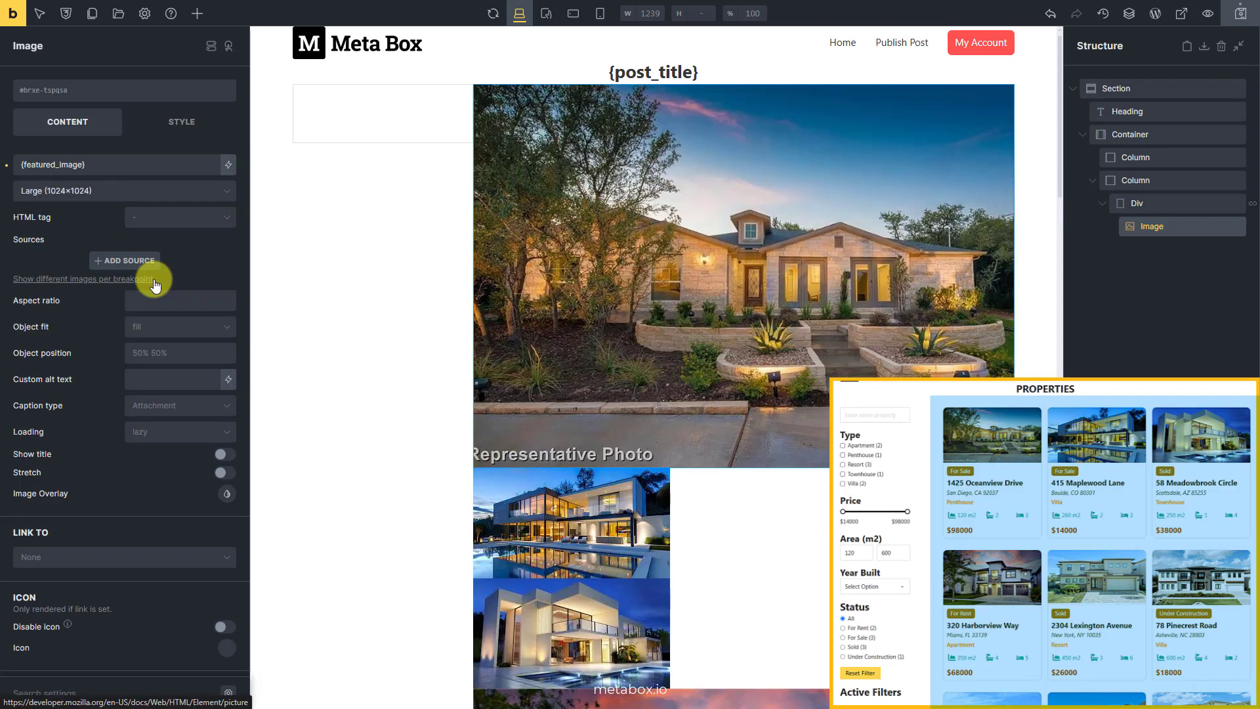
- Add a nested Div below the Image element inside the query loop Div
{"action": "left_click", "coordinate": [197, 14]}
{"action": "type", "text": "div"}
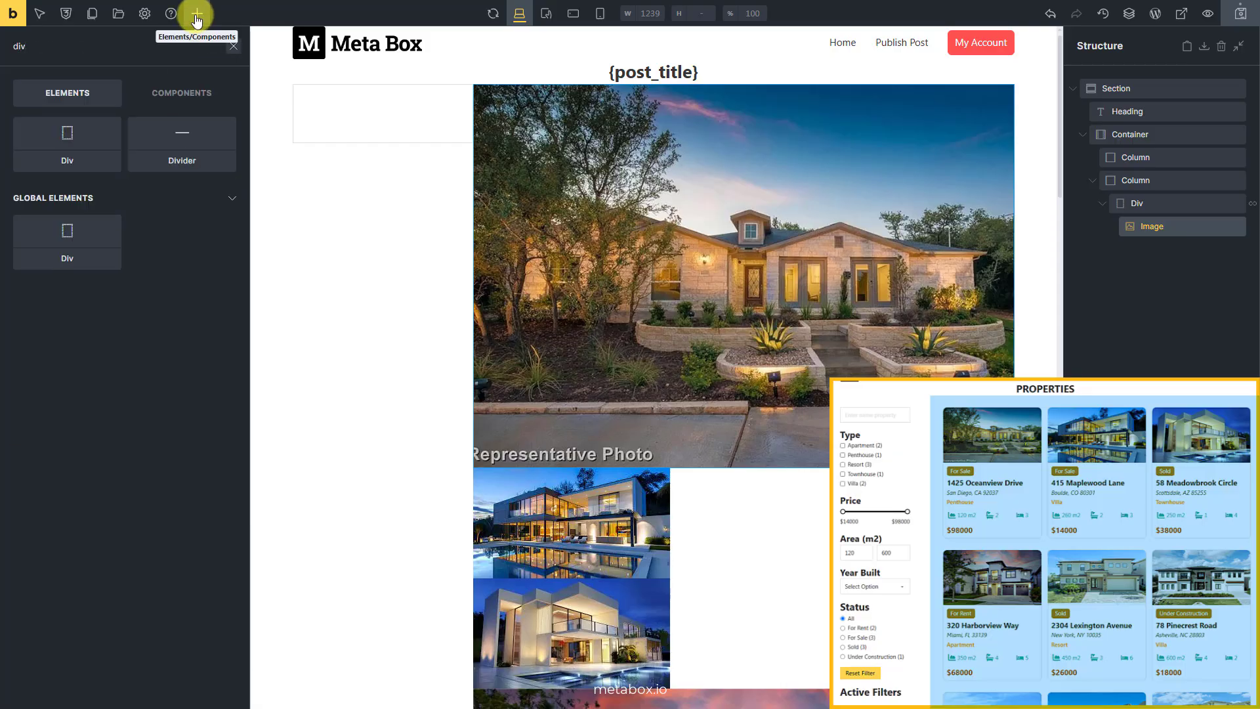
{"action": "left_click", "coordinate": [88, 139]}
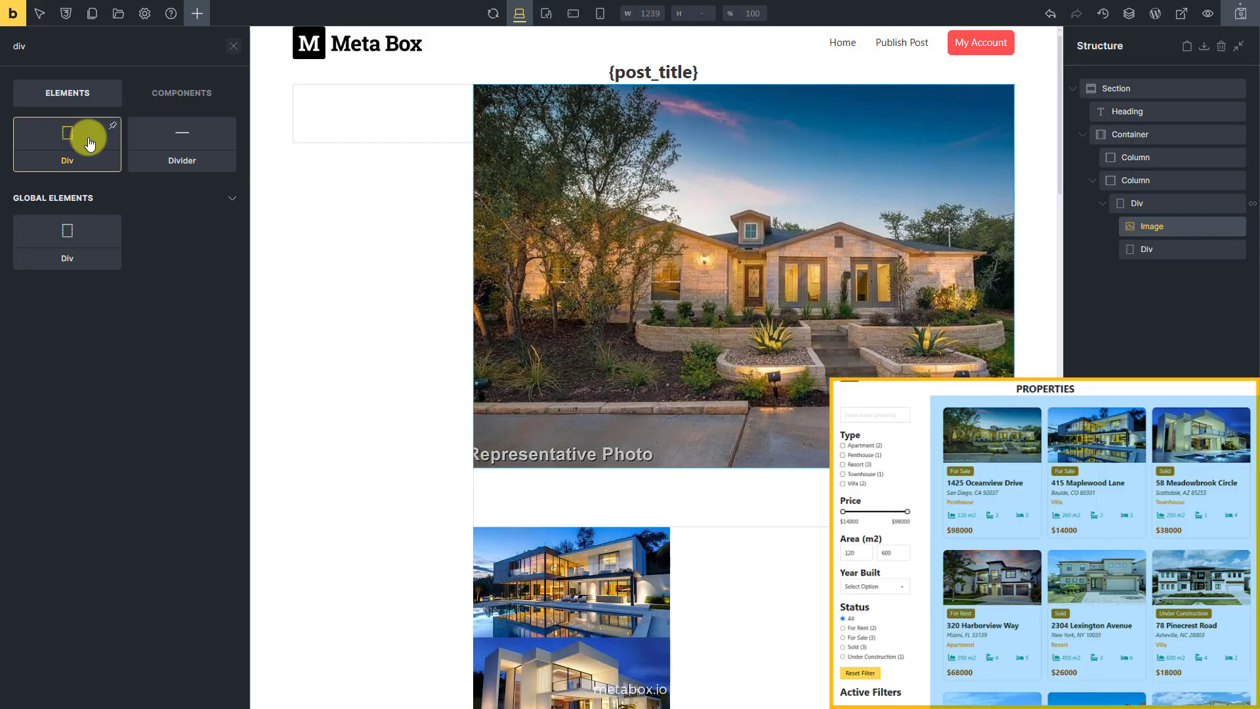
- Add a Post Title element inside the nested Div below the image
{"action": "left_click", "coordinate": [1191, 250]}
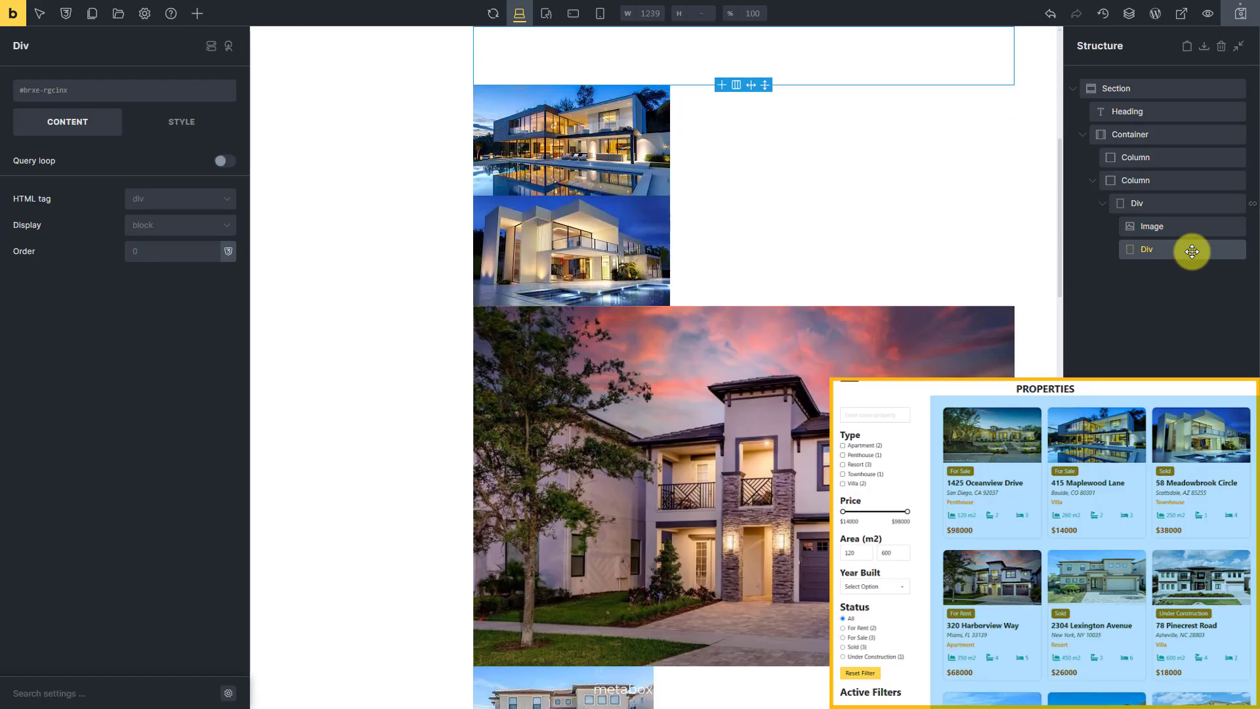
{"action": "left_click", "coordinate": [199, 14]}
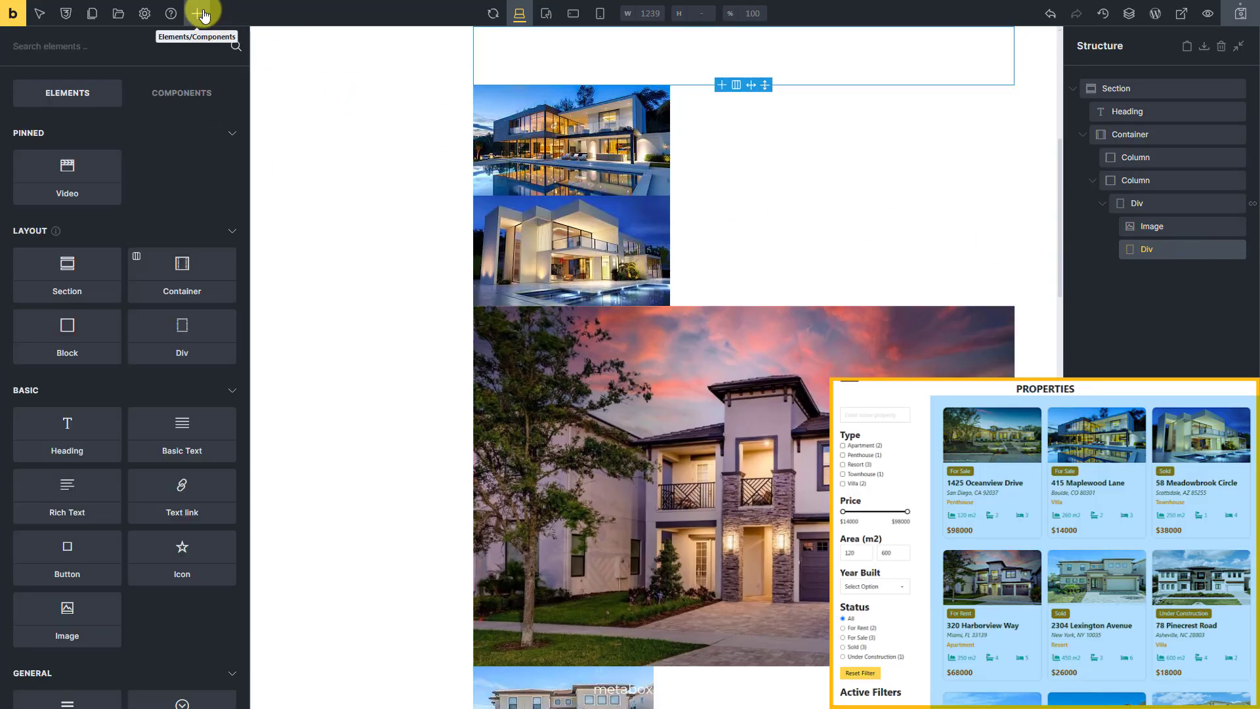
{"action": "type", "text": "title"}
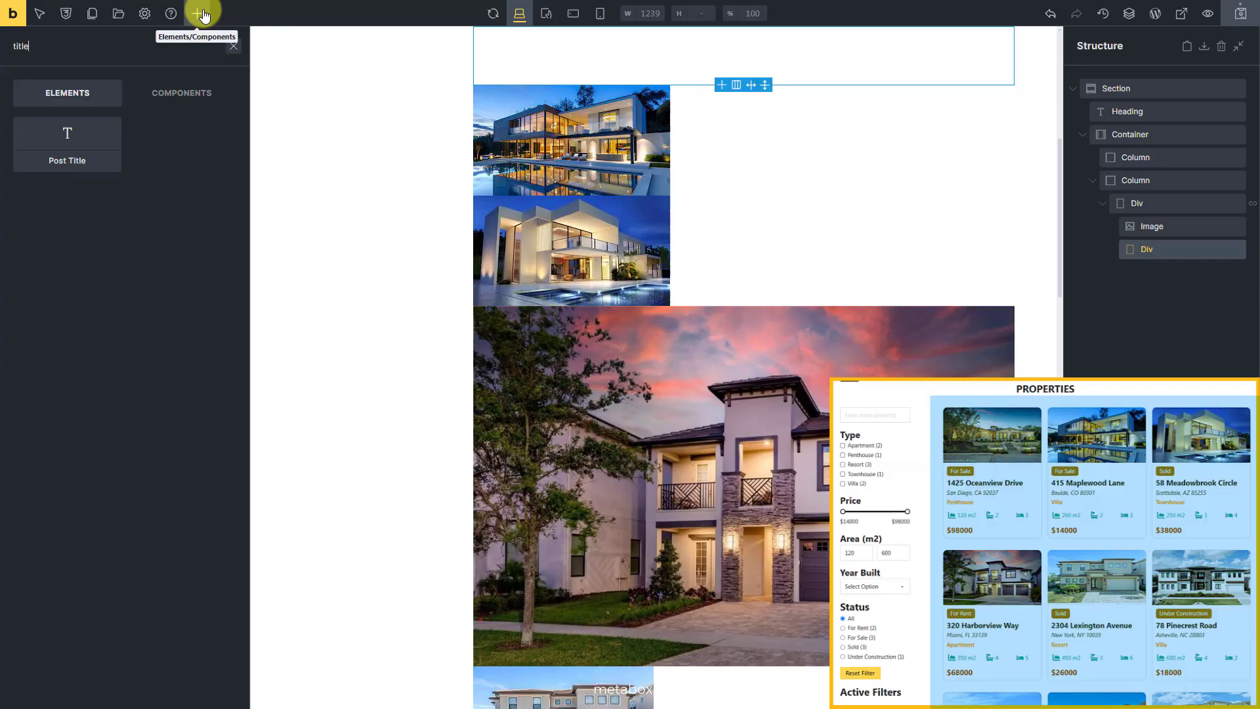
{"action": "left_click", "coordinate": [86, 148]}
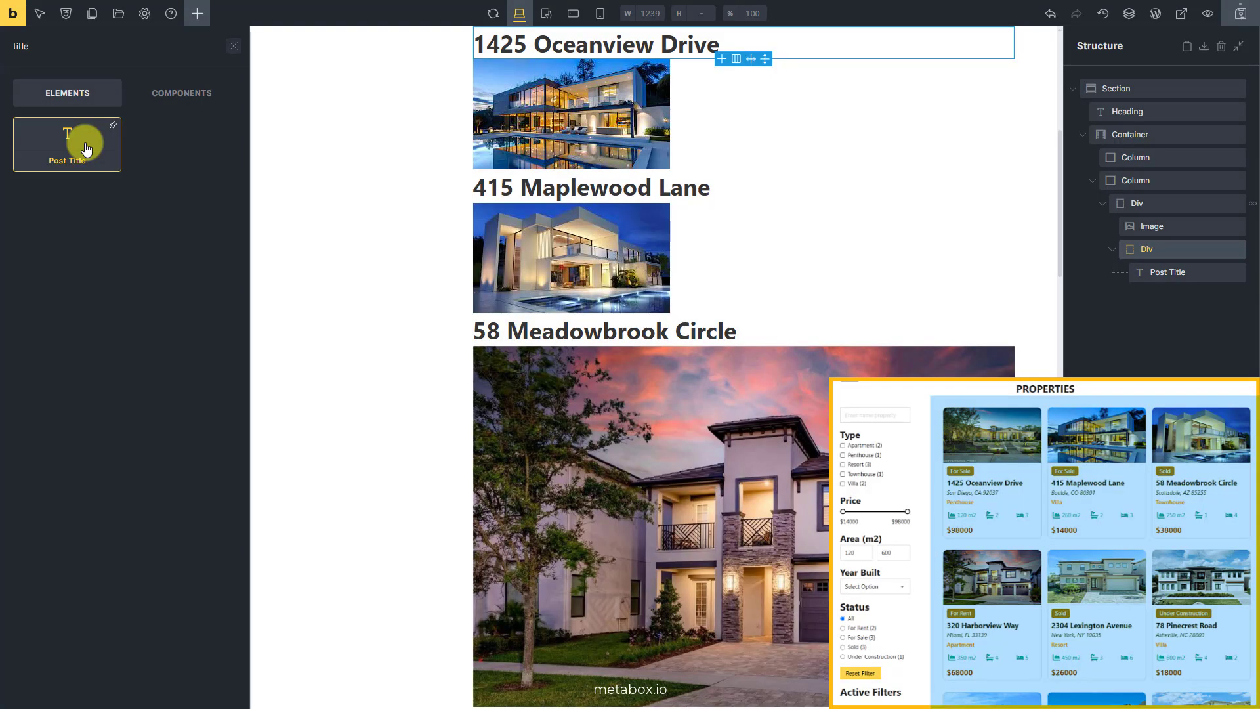
- Add a Basic Text element below the Post Title and replace its placeholder text with the Meta Box Status tag
{"action": "left_click", "coordinate": [1175, 272]}
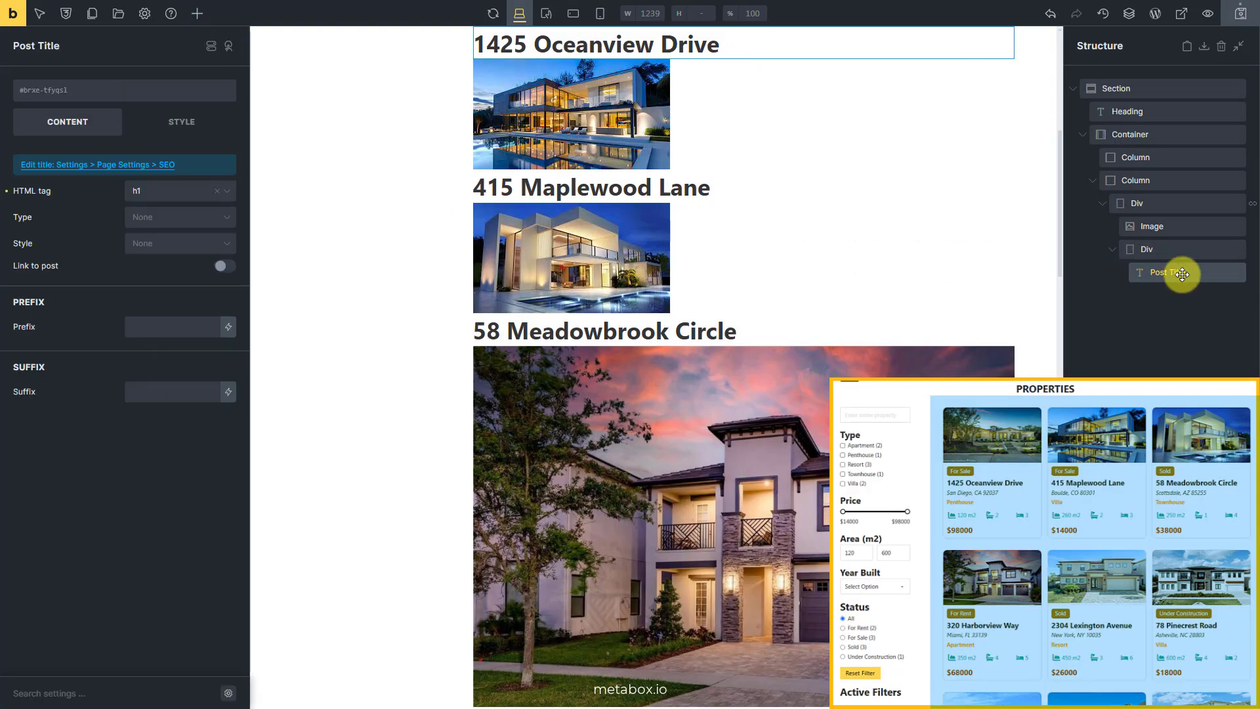
{"action": "left_click", "coordinate": [197, 13]}
{"action": "type", "text": "text"}
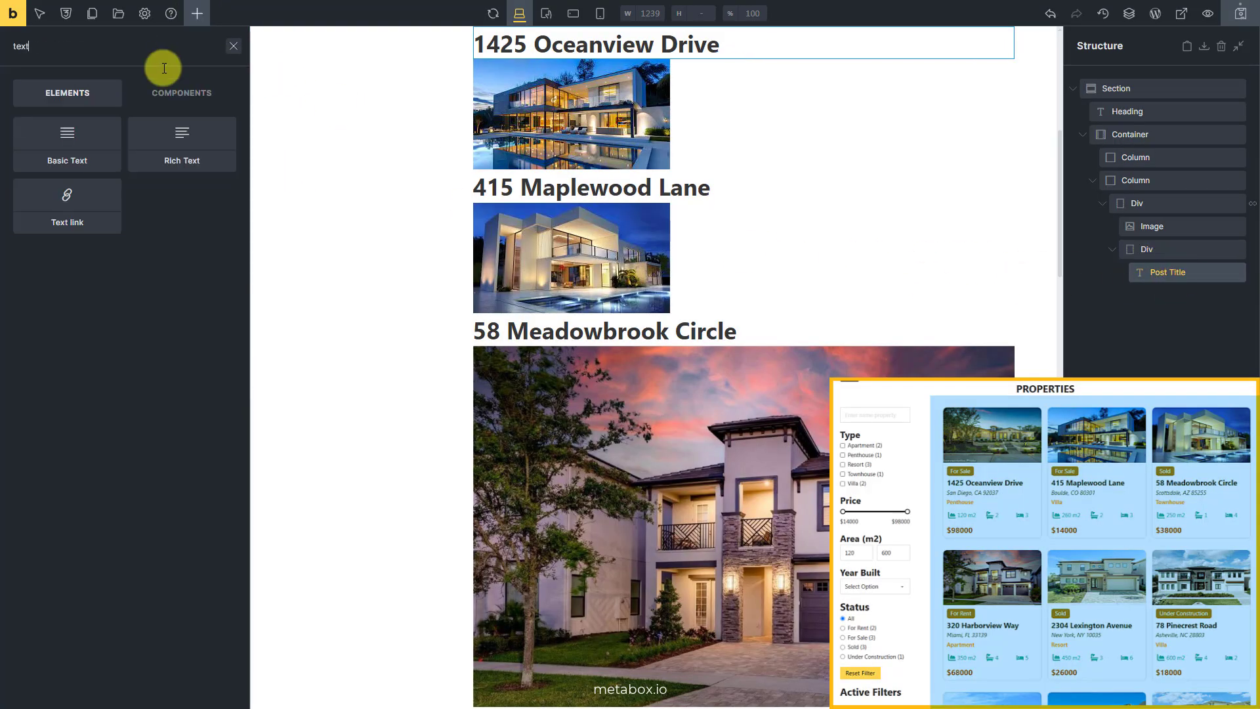
{"action": "left_click", "coordinate": [99, 145]}
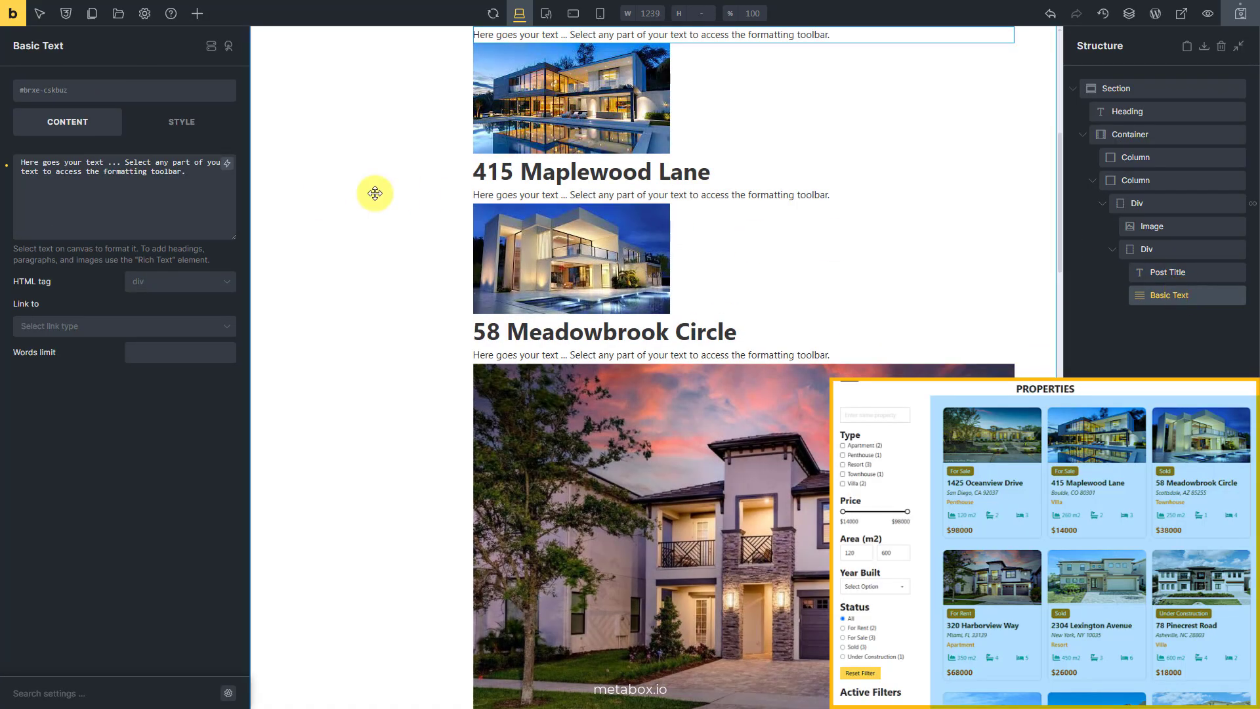
{"action": "left_click", "coordinate": [215, 191]}
{"action": "key", "text": "ctrl+a"}
{"action": "key", "text": "BackSpace"}
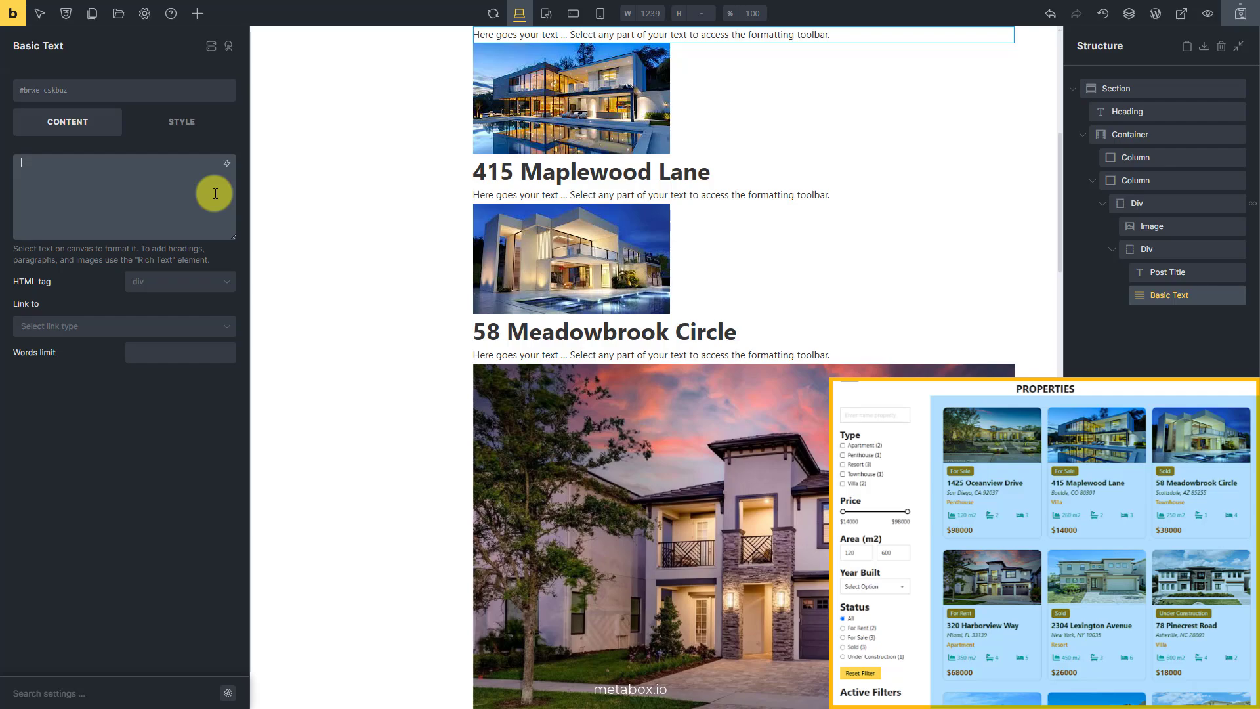
{"action": "left_click", "coordinate": [227, 163]}
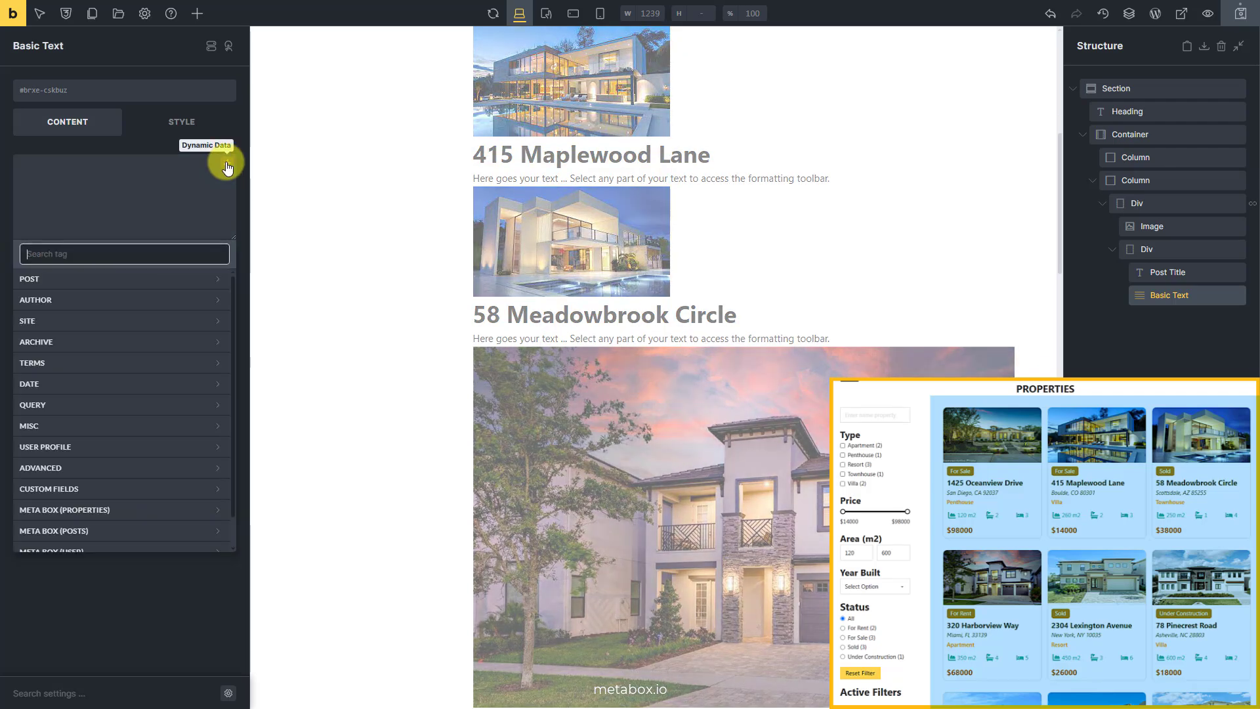
{"action": "type", "text": "status"}
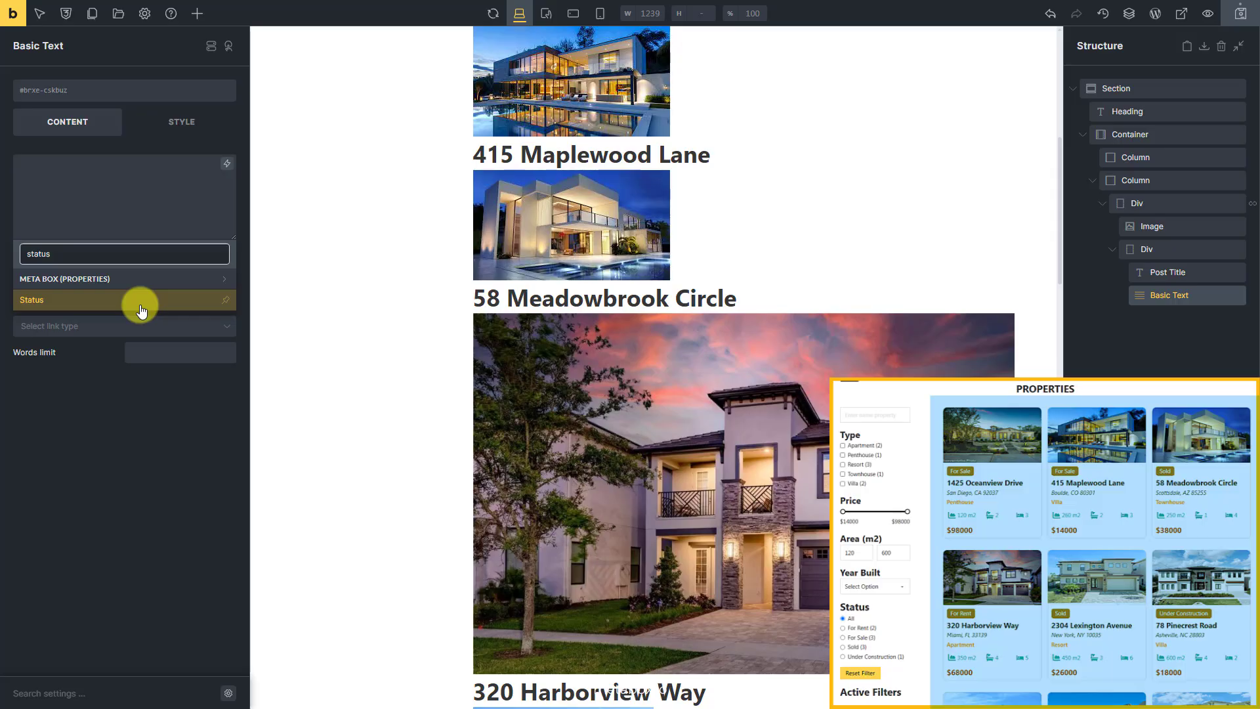
{"action": "left_click", "coordinate": [140, 305]}
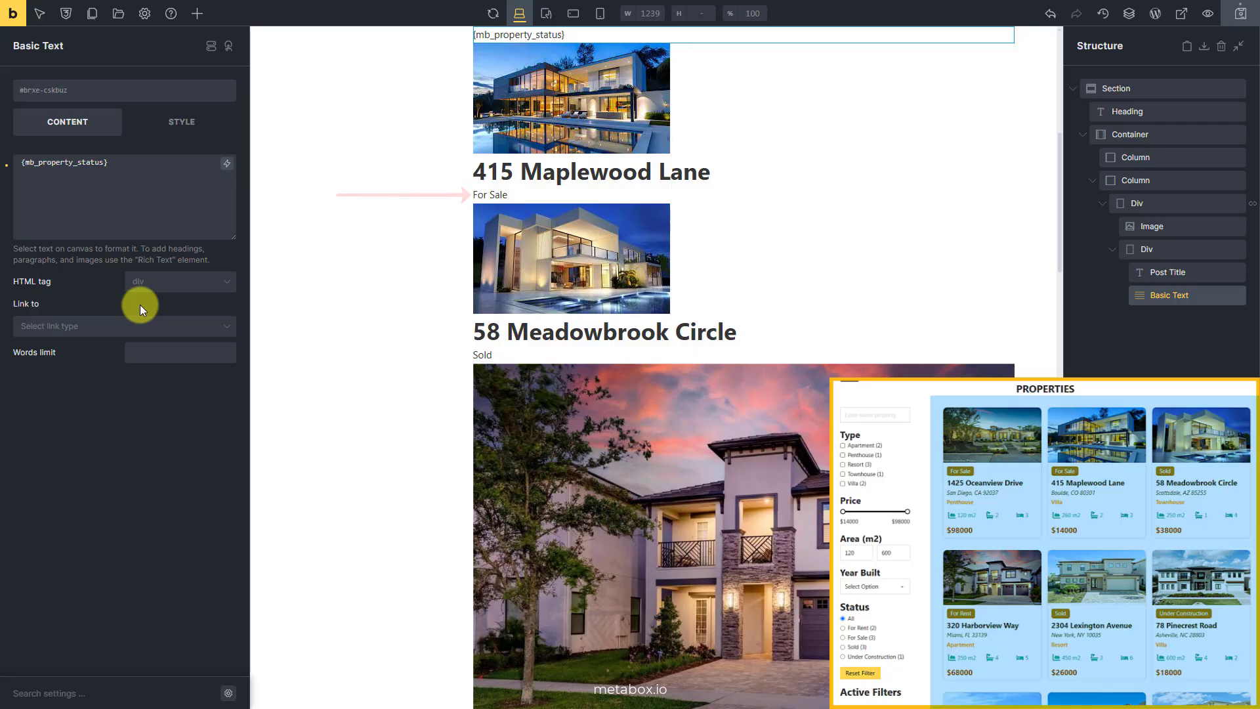
- Add a Basic Text element below the status text and replace its placeholder with the Meta Box Location tag
{"action": "left_click", "coordinate": [197, 14]}
{"action": "type", "text": "text"}
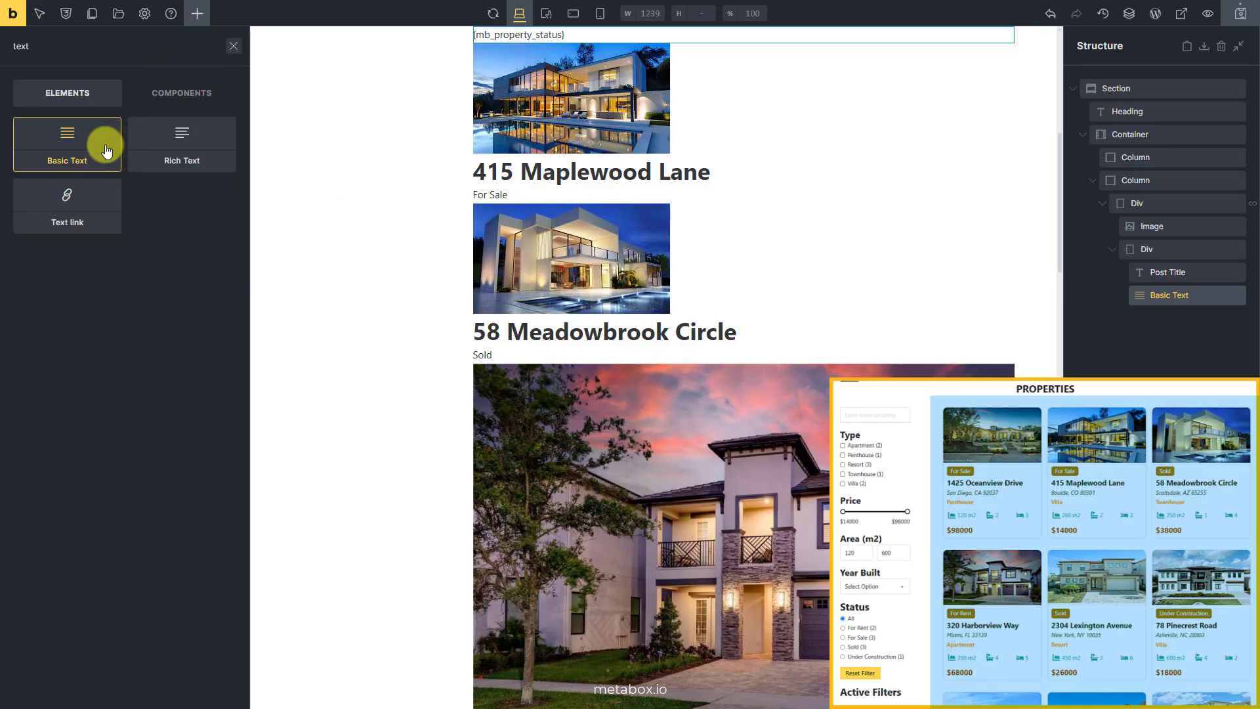
{"action": "left_click", "coordinate": [105, 149]}
{"action": "left_click", "coordinate": [1175, 316]}
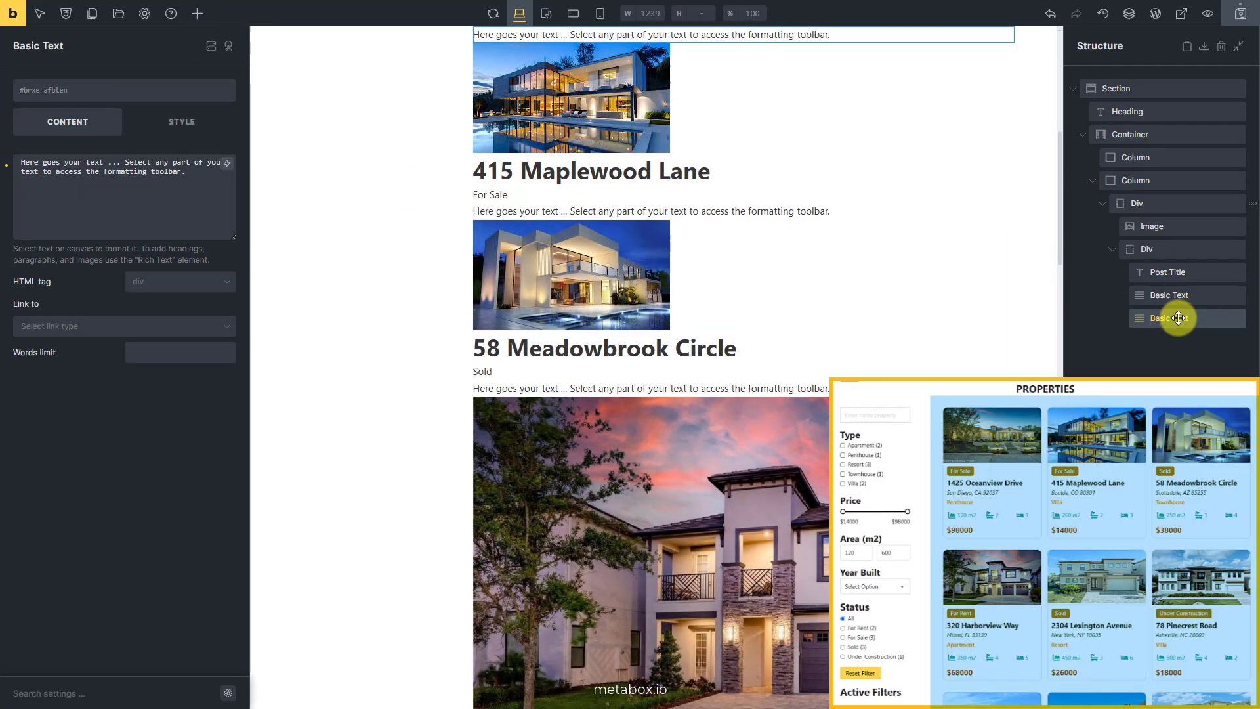
{"action": "left_click", "coordinate": [219, 197]}
{"action": "key", "text": "ctrl+a"}
{"action": "key", "text": "BackSpace"}
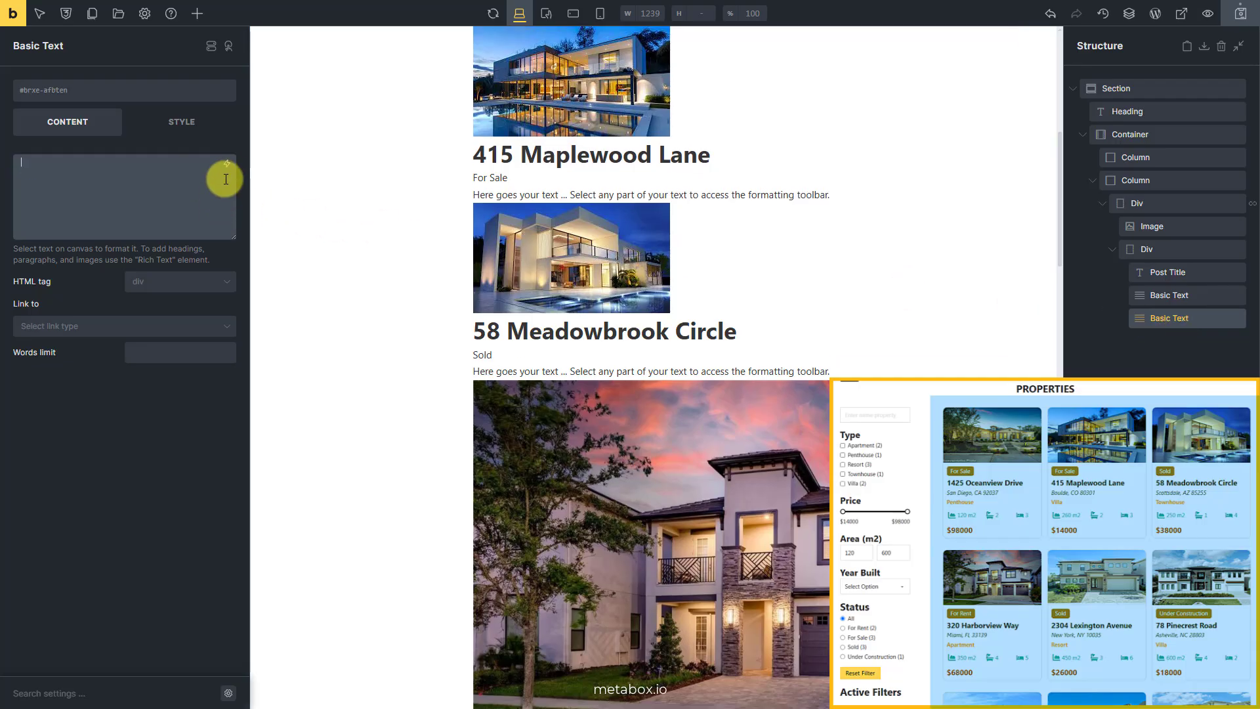
{"action": "left_click", "coordinate": [228, 163]}
{"action": "type", "text": "location"}
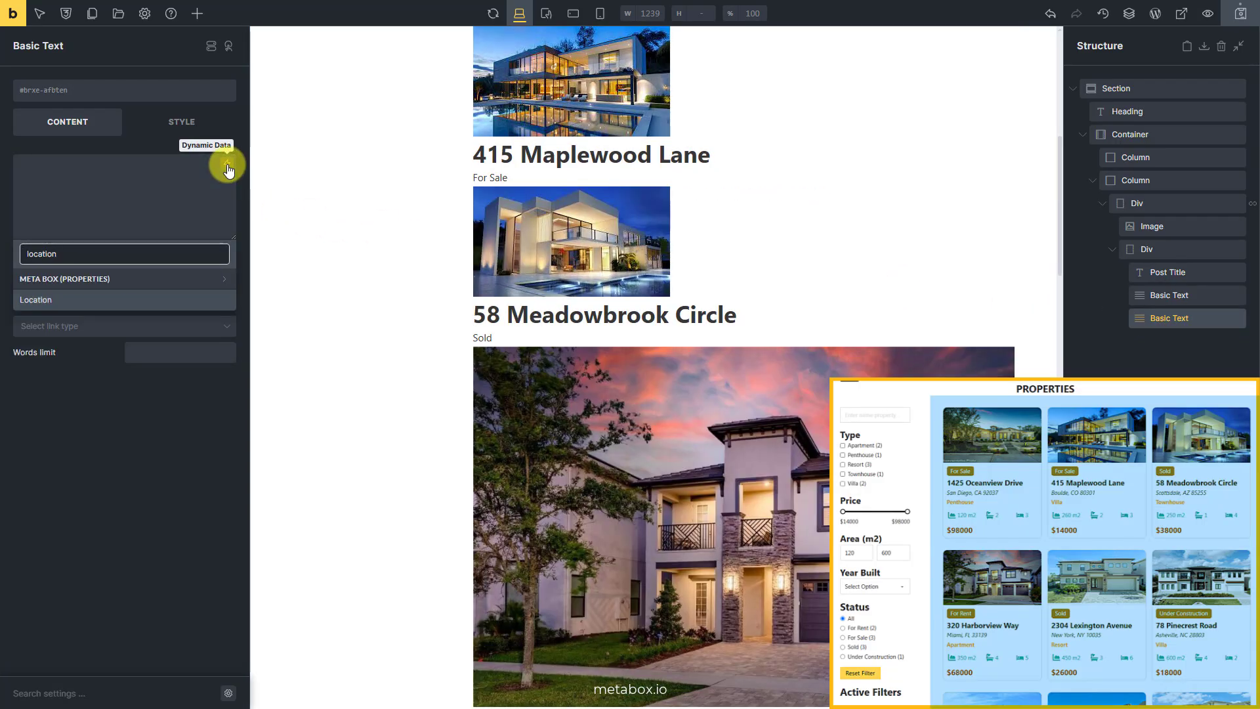
{"action": "left_click", "coordinate": [119, 300]}
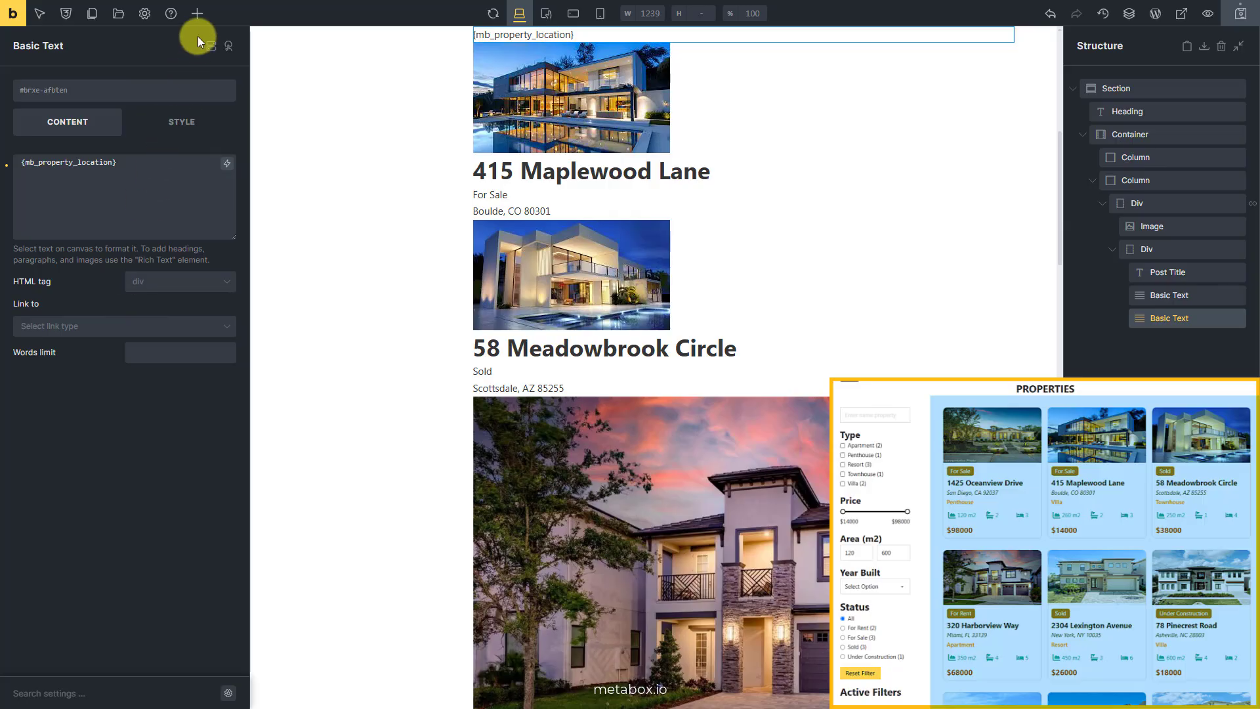
- Add a Basic Text element below the location text and replace its placeholder with the dynamic tag {post_terms_property-type}
{"action": "left_click", "coordinate": [197, 13]}
{"action": "type", "text": "text"}
{"action": "left_click", "coordinate": [95, 140]}
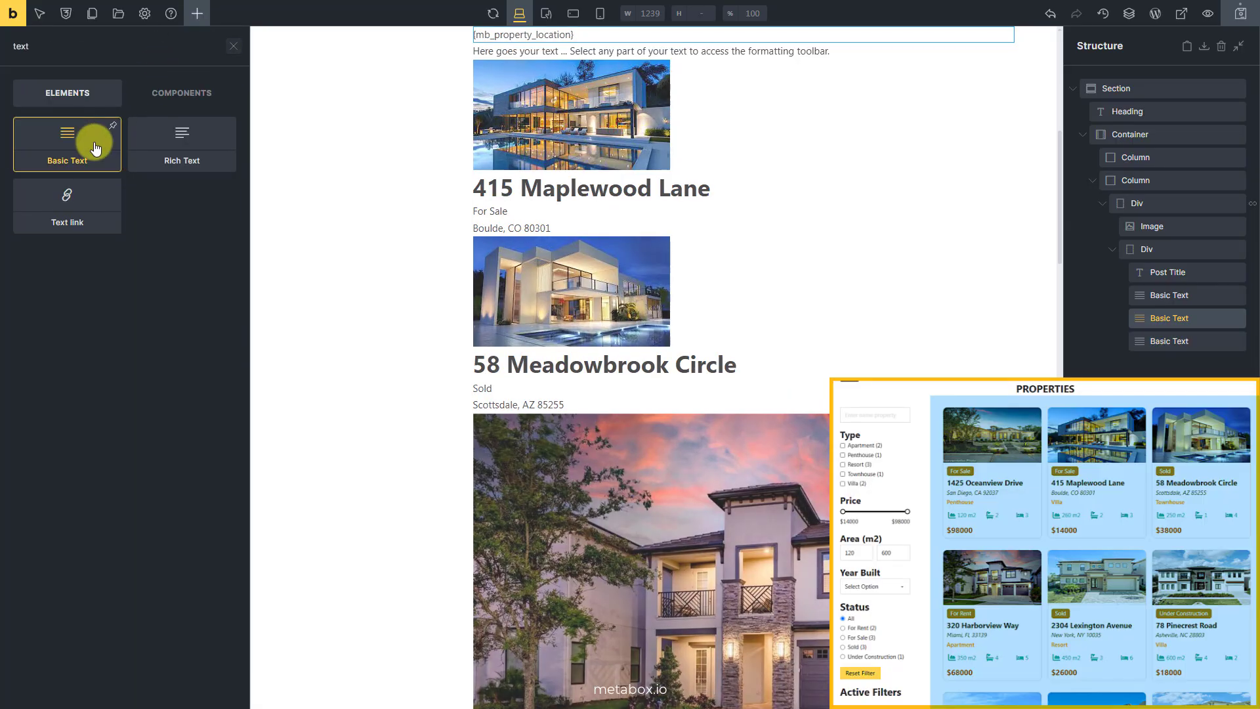
{"action": "left_click", "coordinate": [1199, 342]}
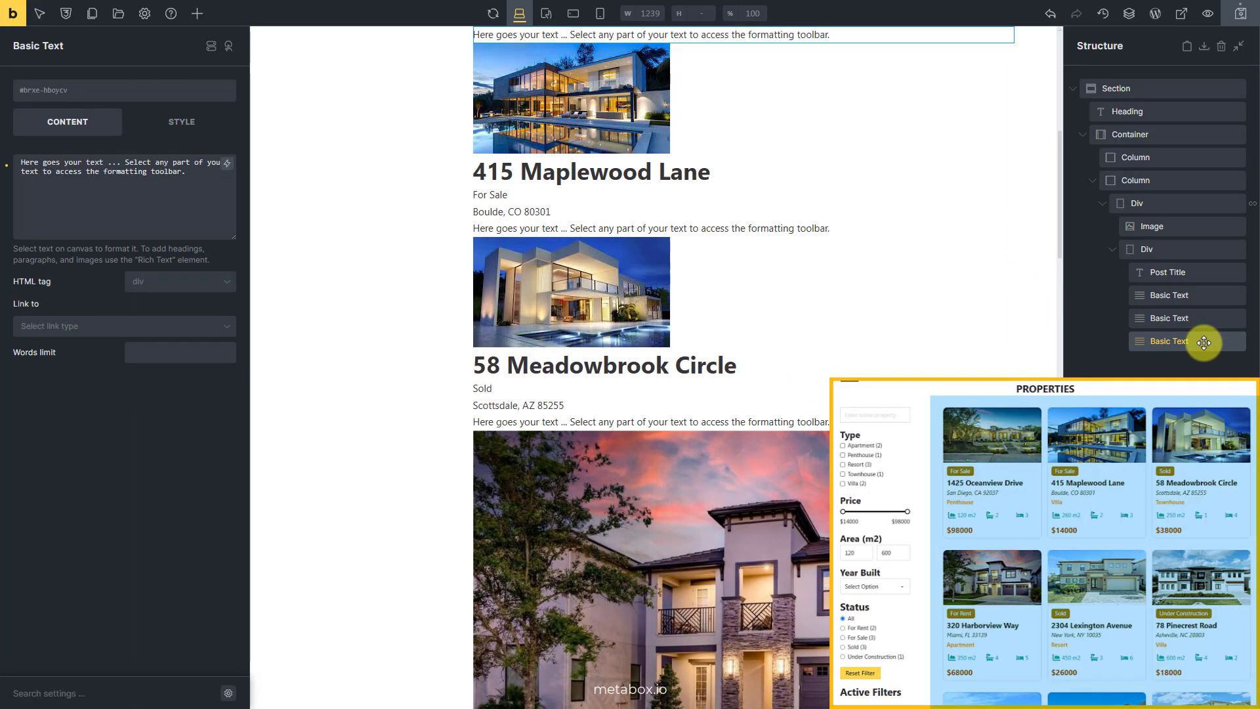
{"action": "left_click", "coordinate": [197, 188]}
{"action": "key", "text": "ctrl+a"}
{"action": "key", "text": "BackSpace"}
{"action": "left_click", "coordinate": [227, 163]}
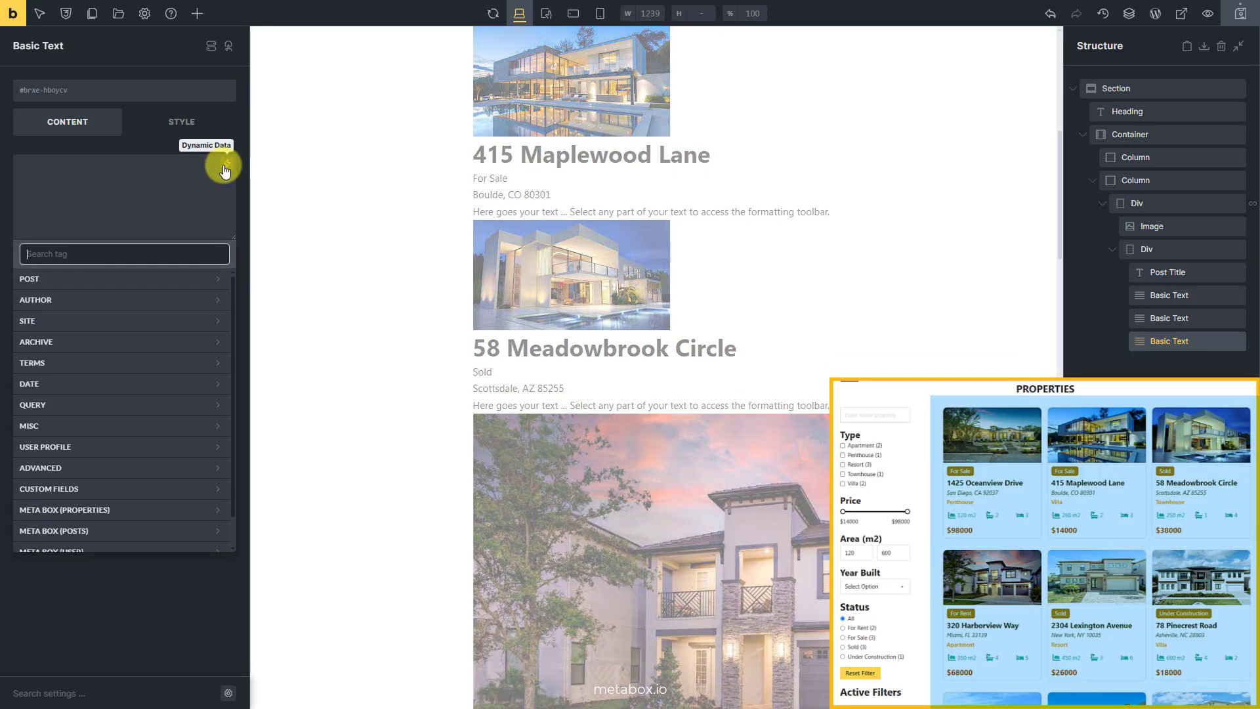
{"action": "type", "text": "type"}
{"action": "left_click", "coordinate": [183, 341]}
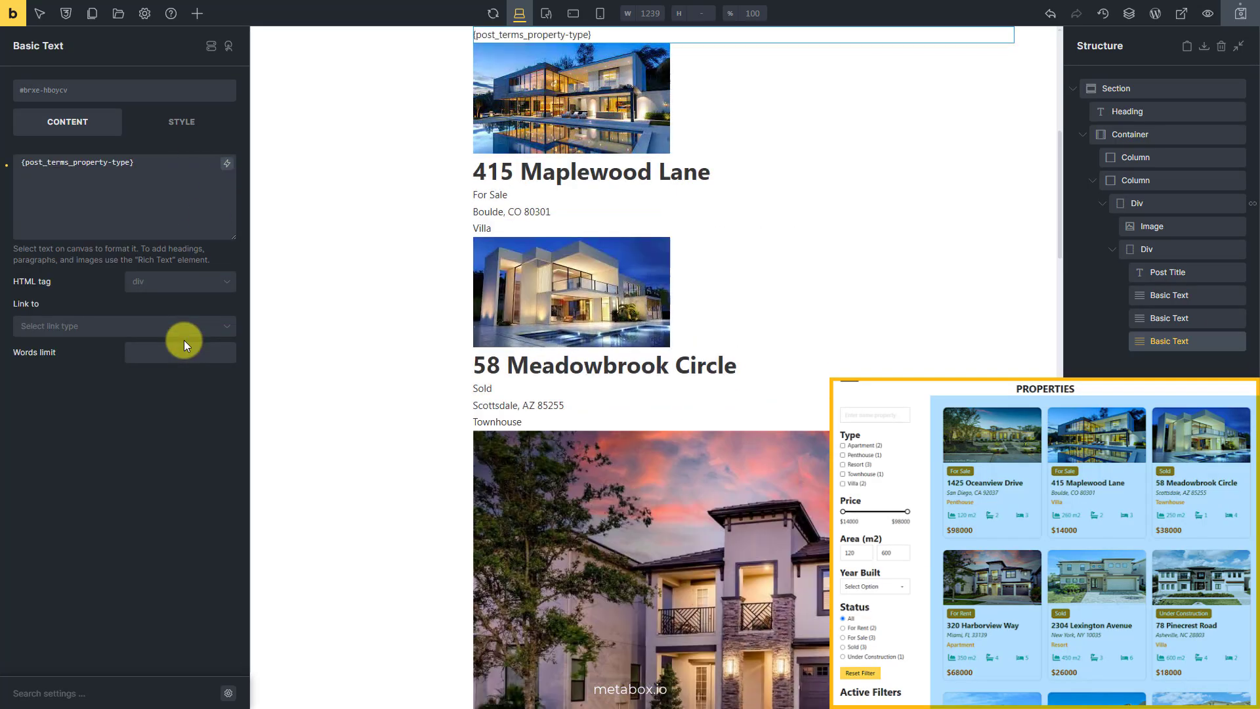
- Add an Icon List element below the property type text inside the nested Div
{"action": "left_click", "coordinate": [199, 21]}
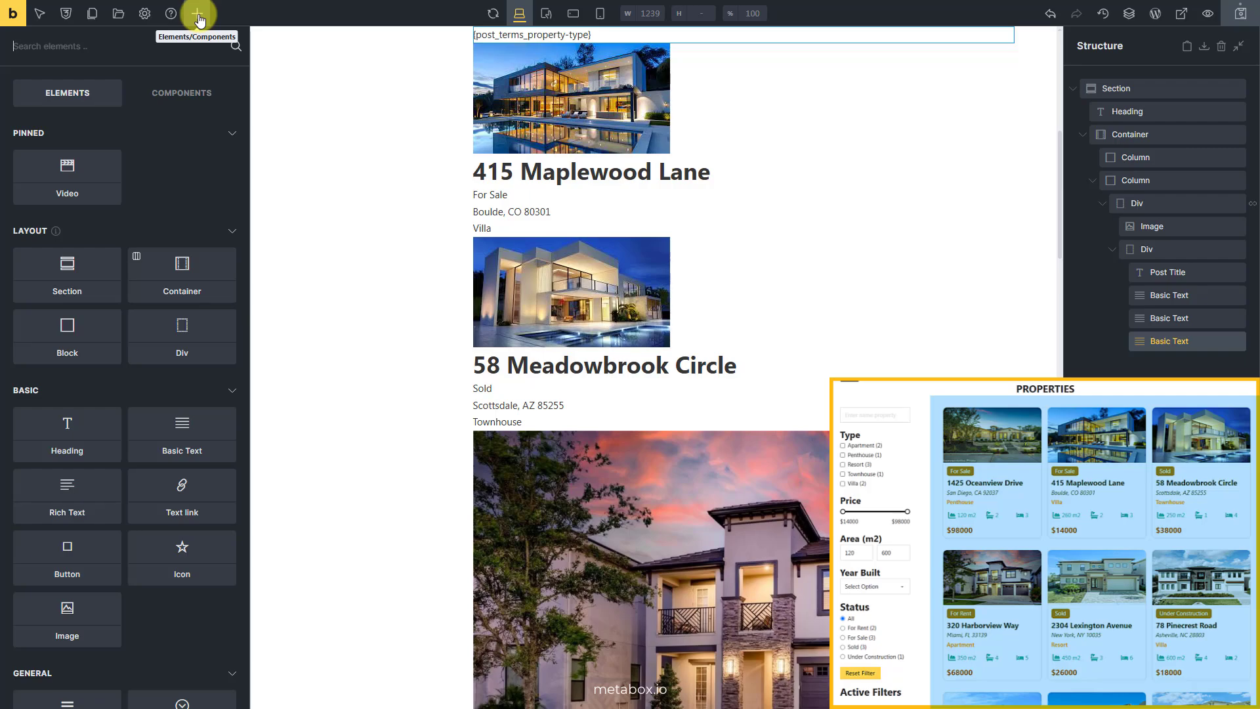
{"action": "type", "text": "icon"}
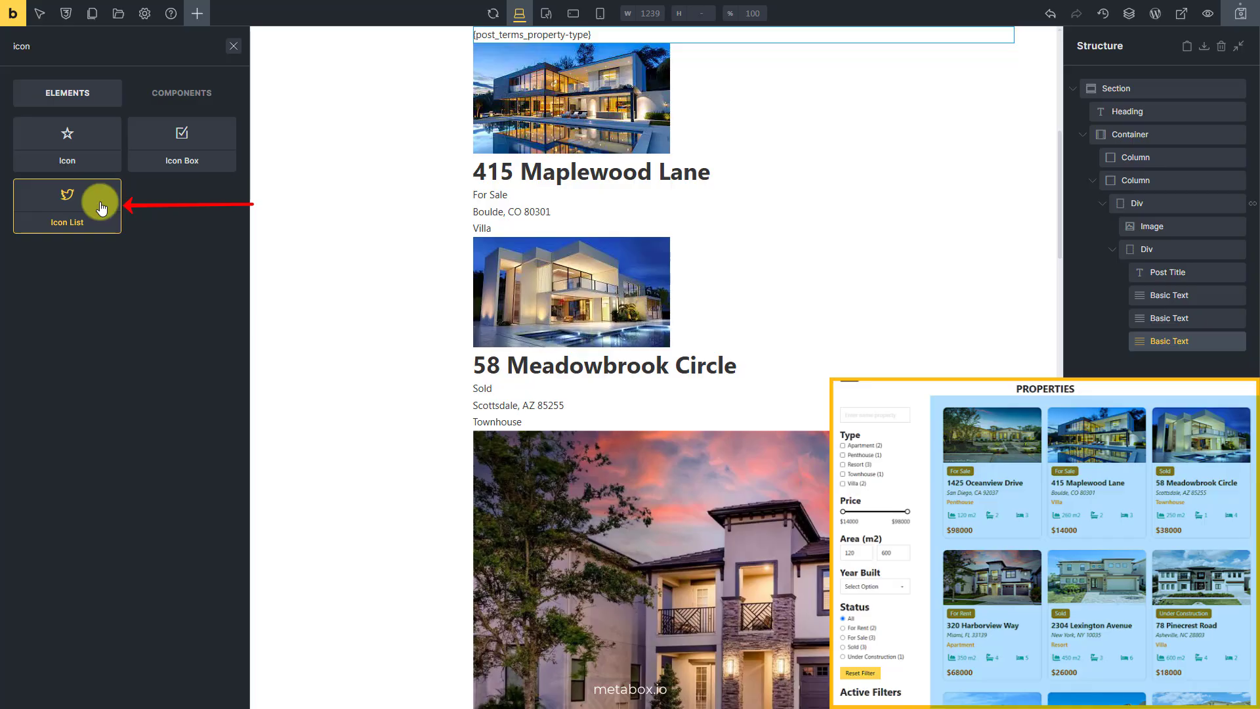
{"action": "left_click_drag", "start_coordinate": [102, 209], "coordinate": [1179, 362]}
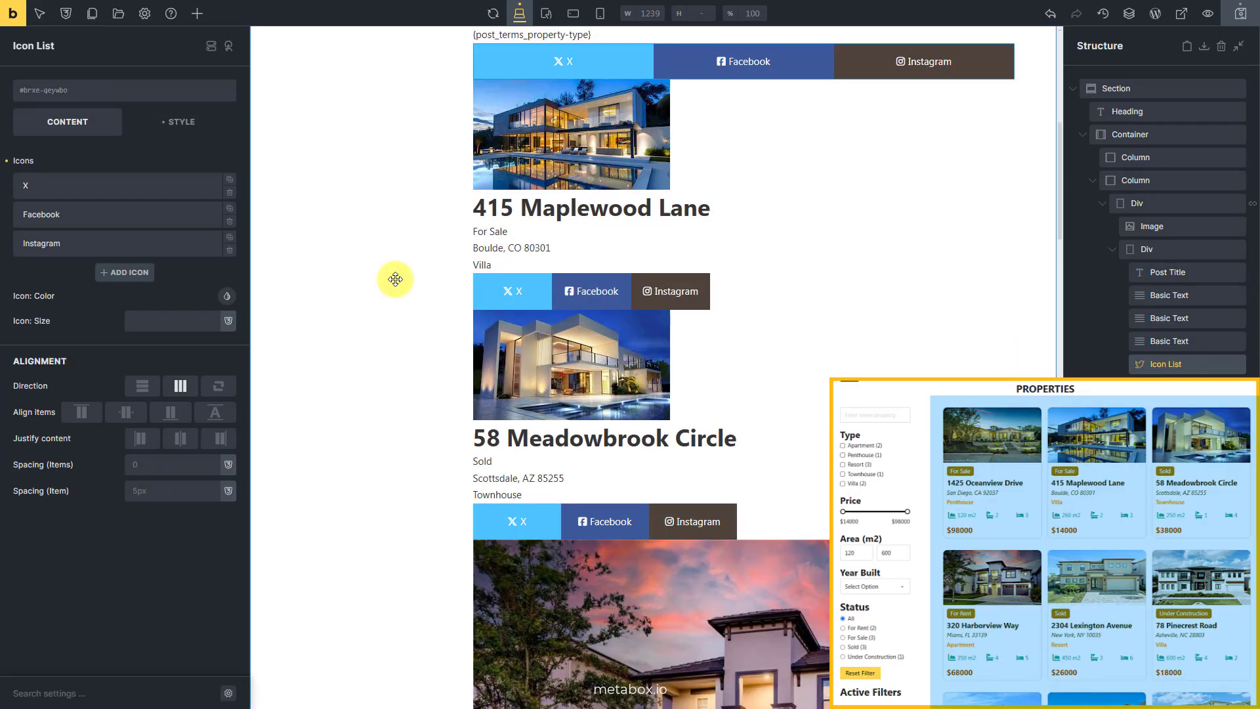
- Change the X item's icon in the Icon List to the area chart icon from the Fontawesome - Solid library
{"action": "left_click", "coordinate": [176, 194]}
{"action": "left_click", "coordinate": [213, 214]}
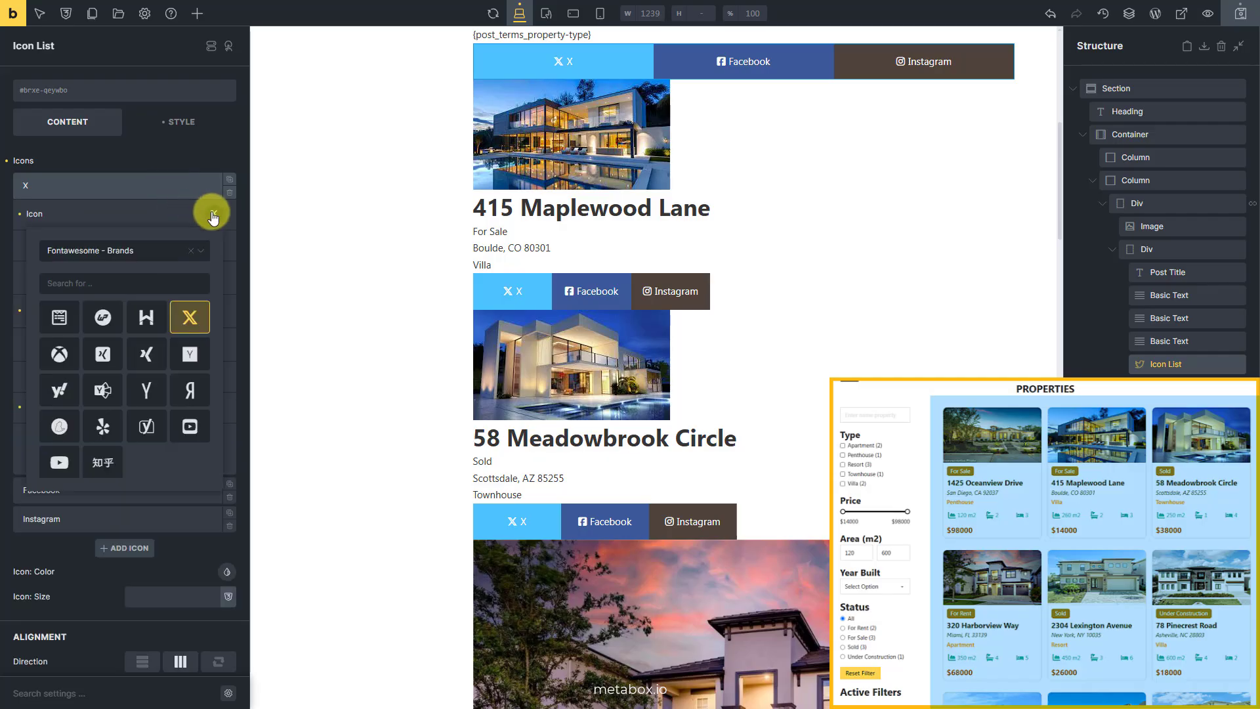
{"action": "left_click", "coordinate": [163, 256]}
{"action": "left_click", "coordinate": [135, 293]}
{"action": "left_click", "coordinate": [161, 282]}
{"action": "type", "text": "ar"}
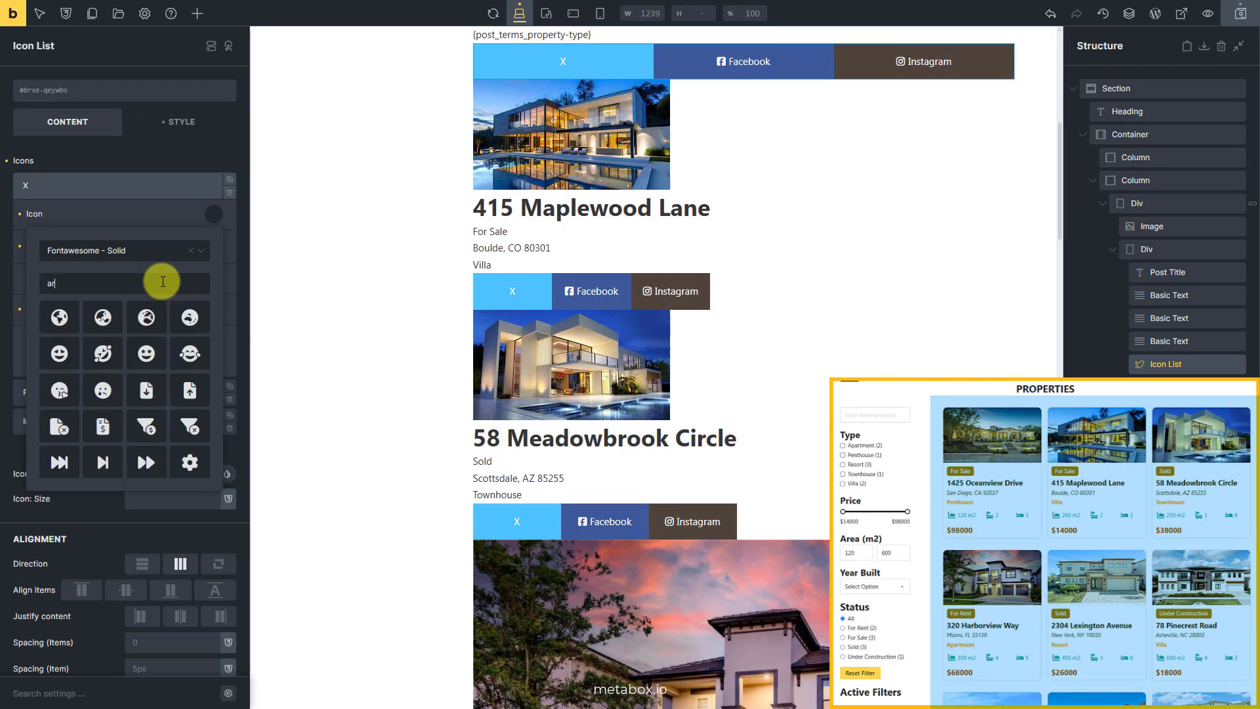
{"action": "type", "text": "ea"}
{"action": "left_click", "coordinate": [58, 325]}
{"action": "left_click", "coordinate": [148, 216]}
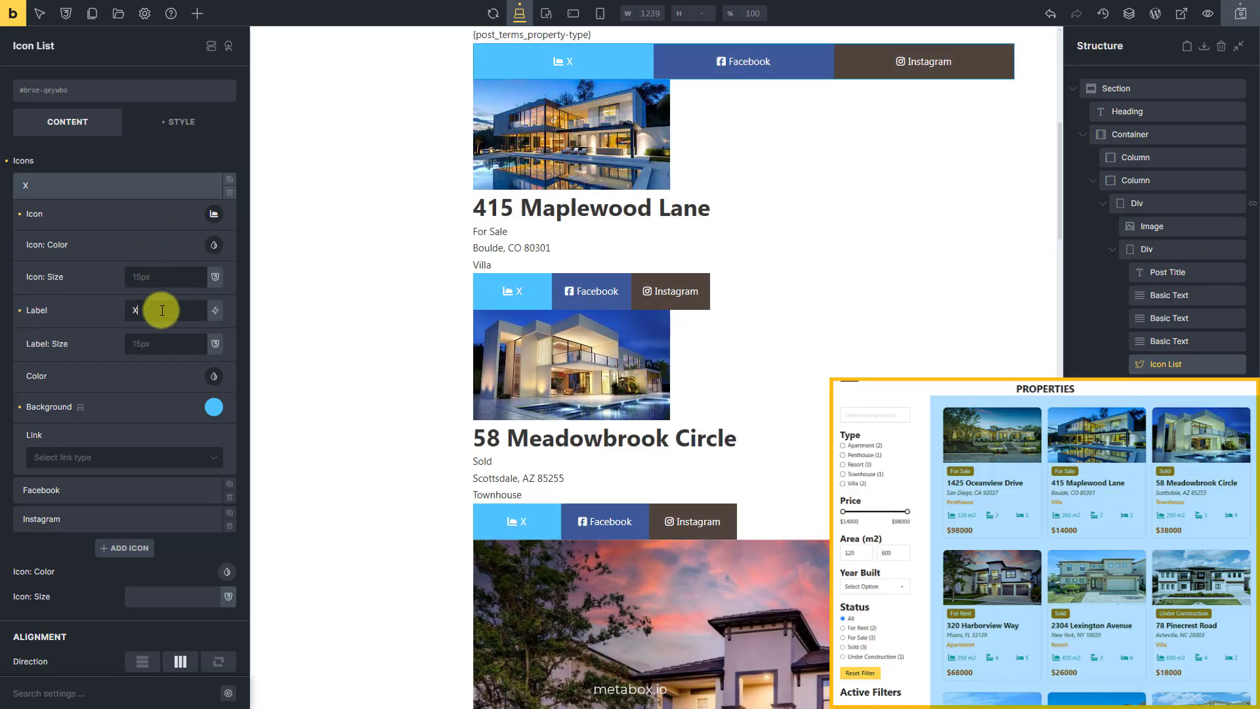
- Replace the X label of the first list item with the Meta Box Area tag followed by "m2"
{"action": "key", "text": "BackSpace"}
{"action": "left_click", "coordinate": [215, 311]}
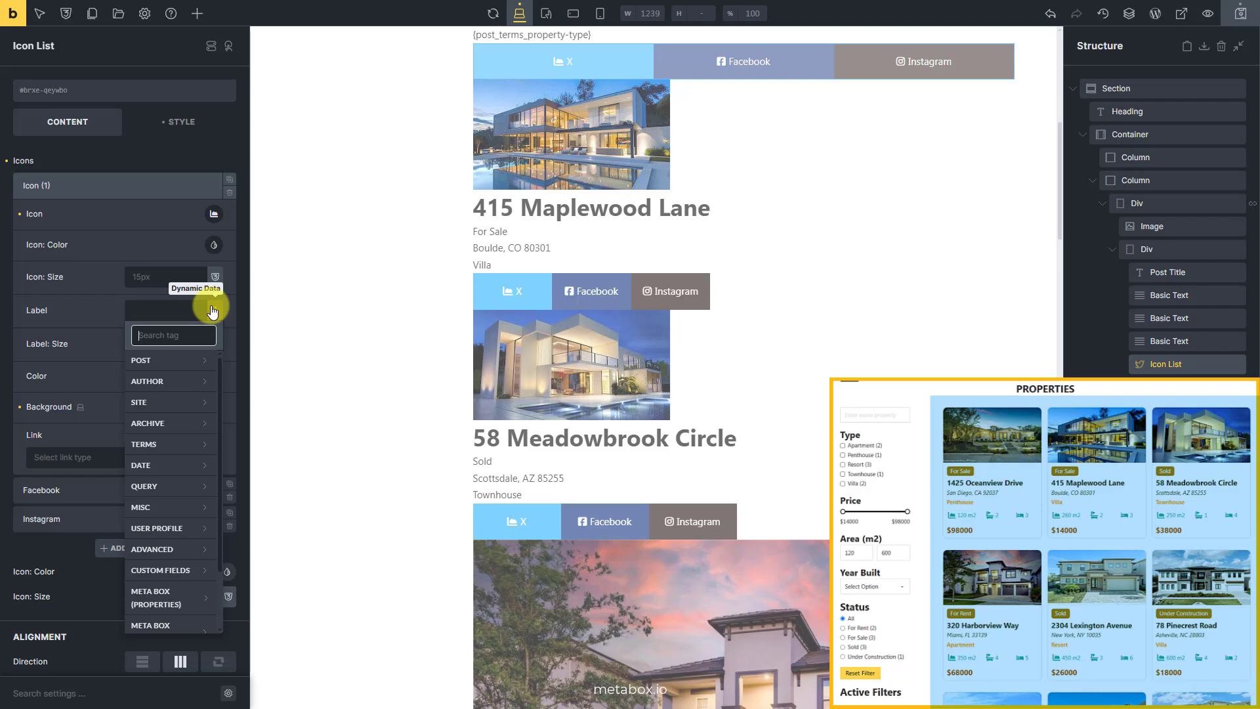
{"action": "type", "text": "area"}
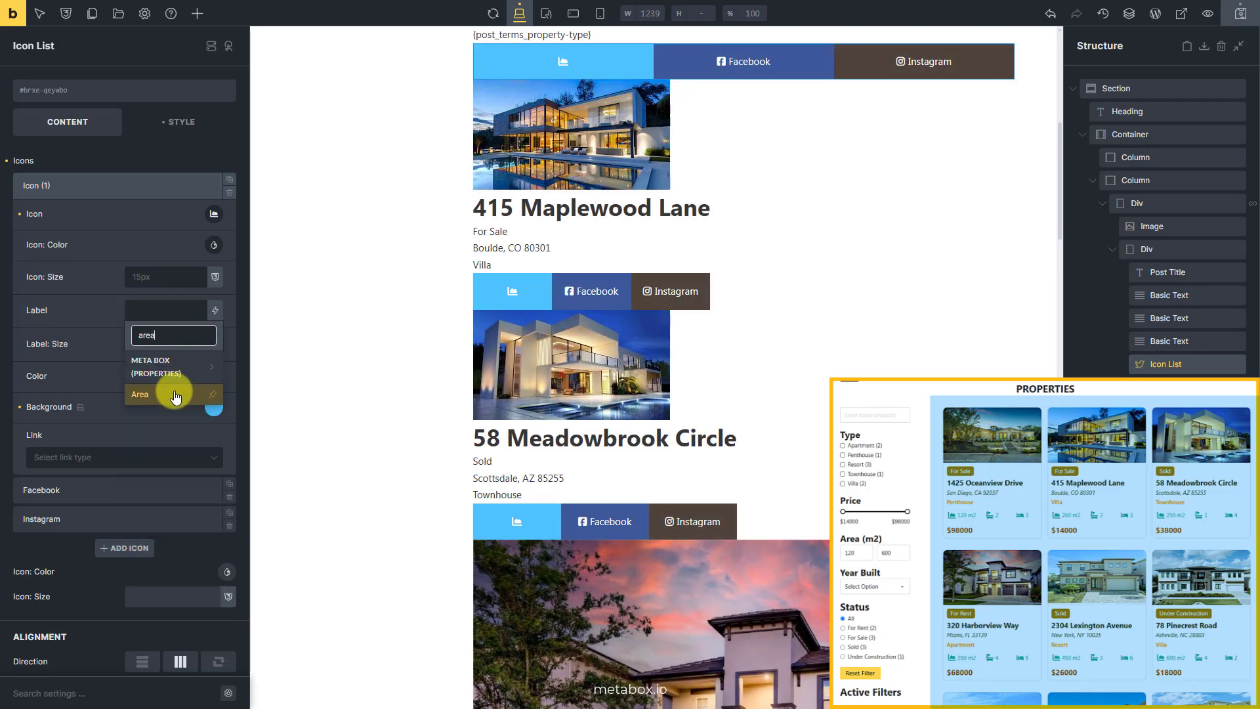
{"action": "left_click", "coordinate": [174, 394]}
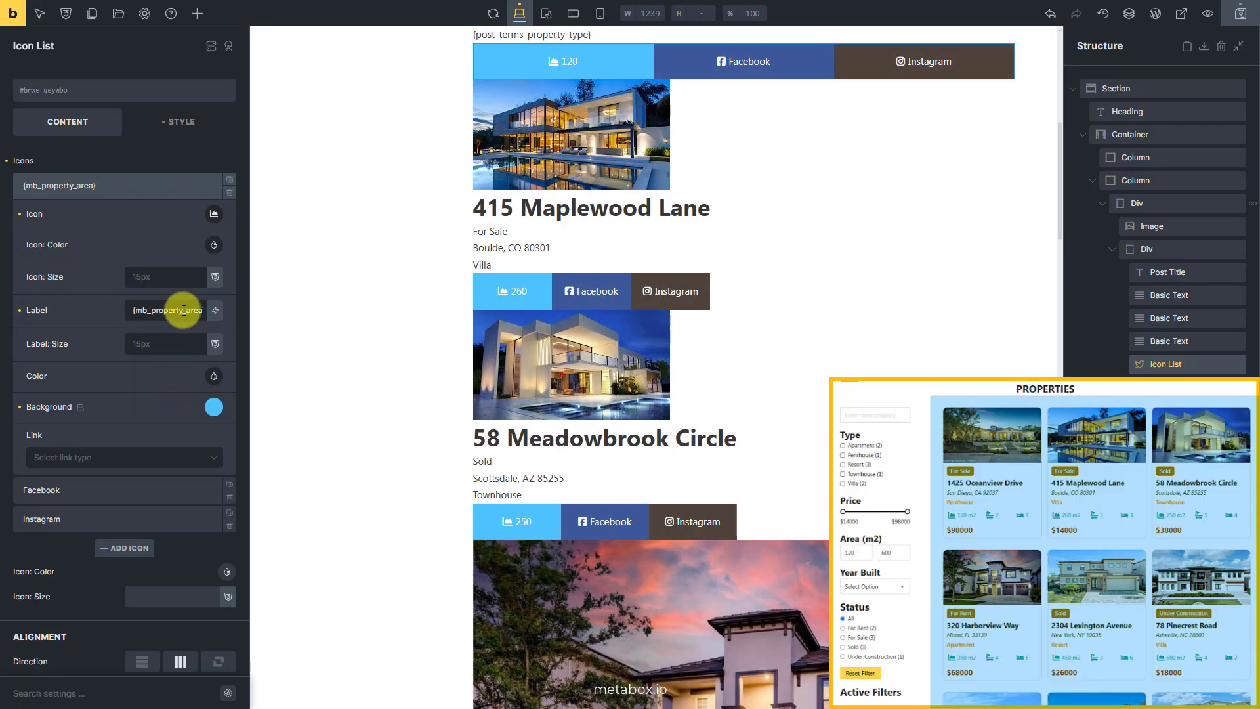
{"action": "type", "text": "m2"}
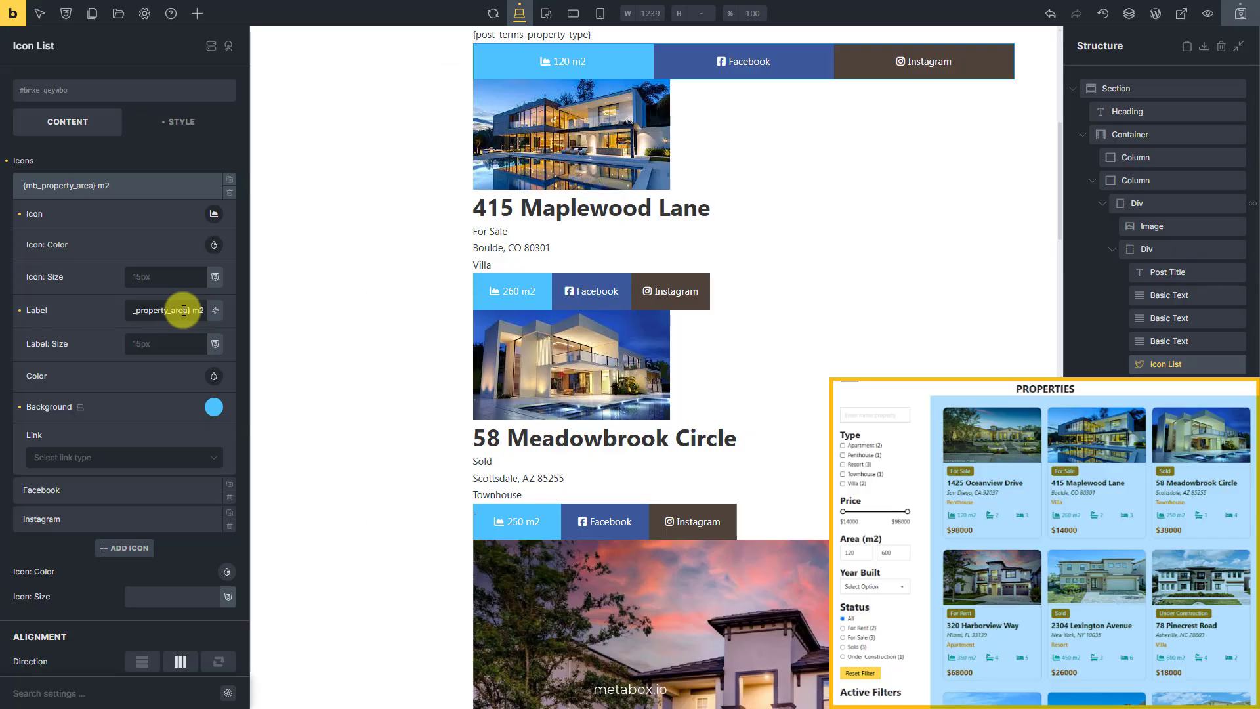
{"action": "left_click", "coordinate": [181, 187]}
- Change the Facebook item's icon to the bath icon from the Fontawesome - Solid library
{"action": "left_click", "coordinate": [174, 211]}
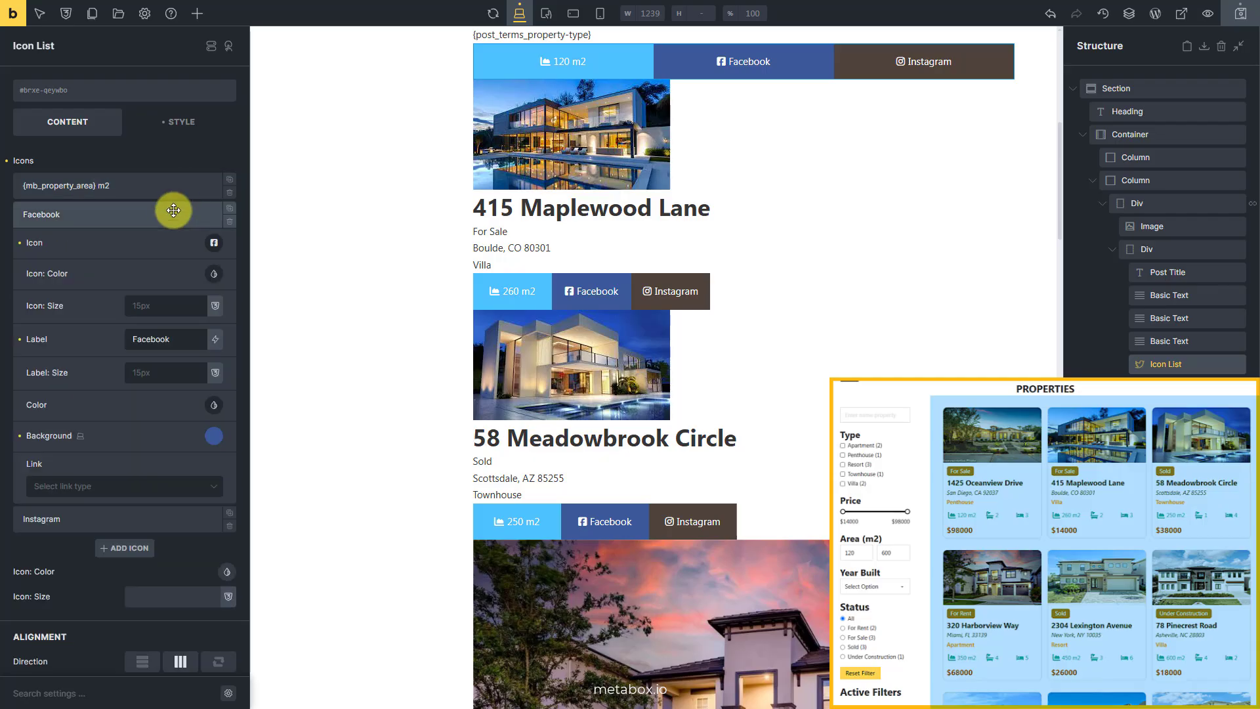
{"action": "left_click", "coordinate": [214, 244]}
{"action": "left_click", "coordinate": [174, 275]}
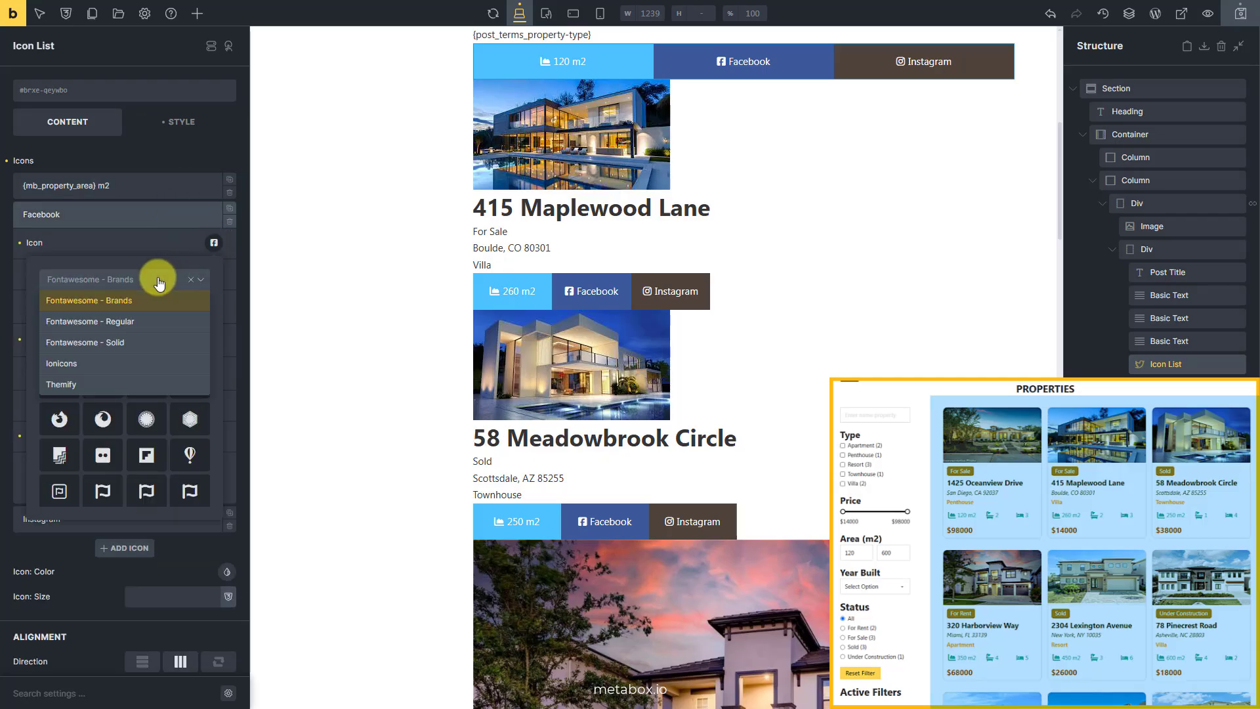
{"action": "left_click", "coordinate": [135, 340]}
{"action": "left_click", "coordinate": [147, 314]}
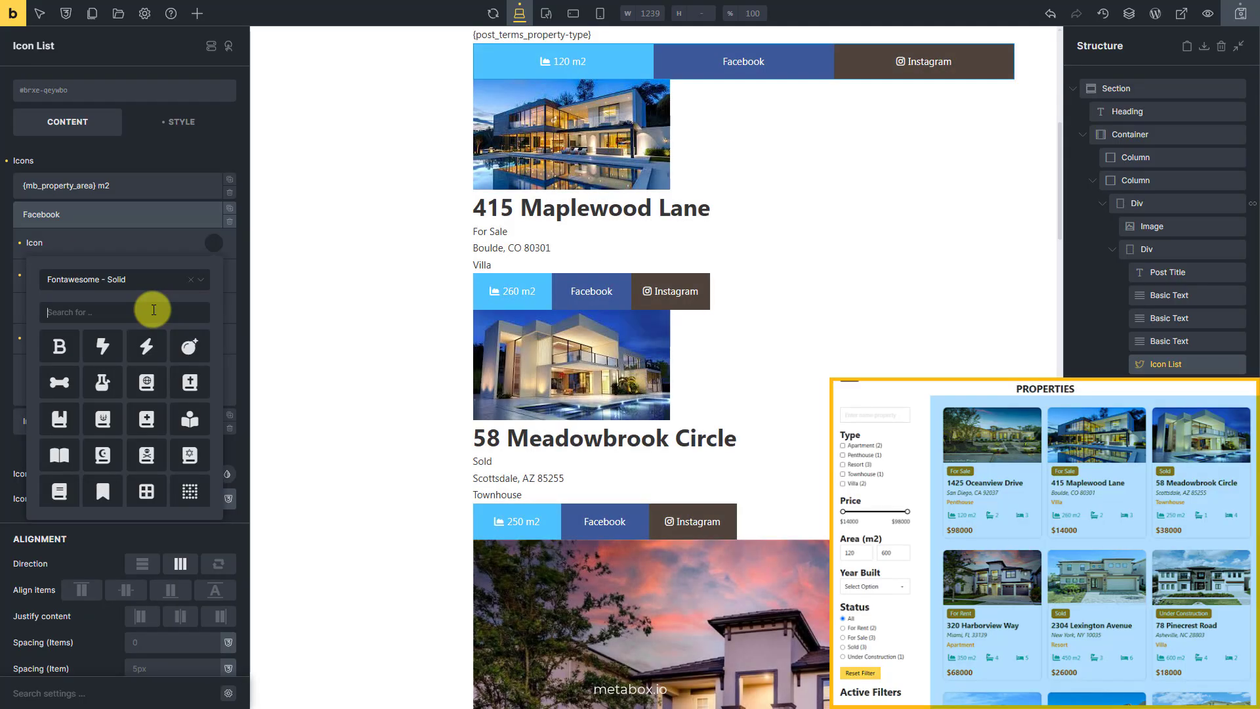
{"action": "type", "text": "bath"}
{"action": "left_click", "coordinate": [67, 352]}
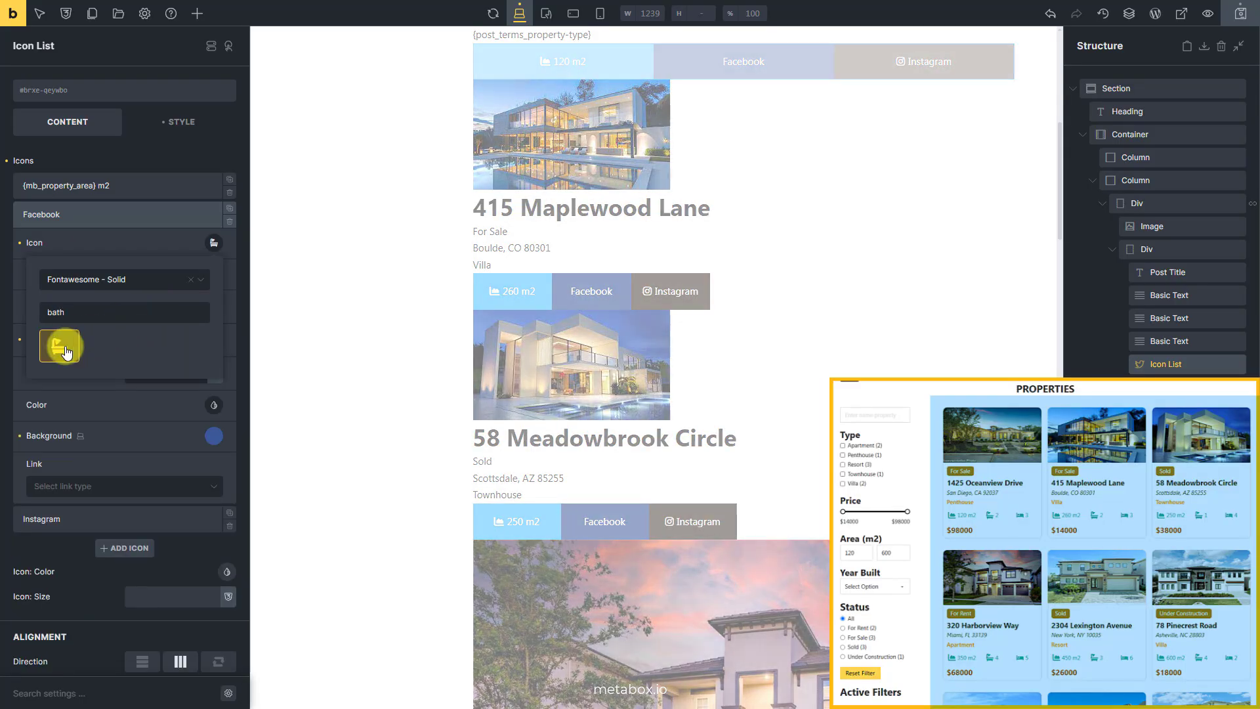
{"action": "left_click", "coordinate": [147, 247]}
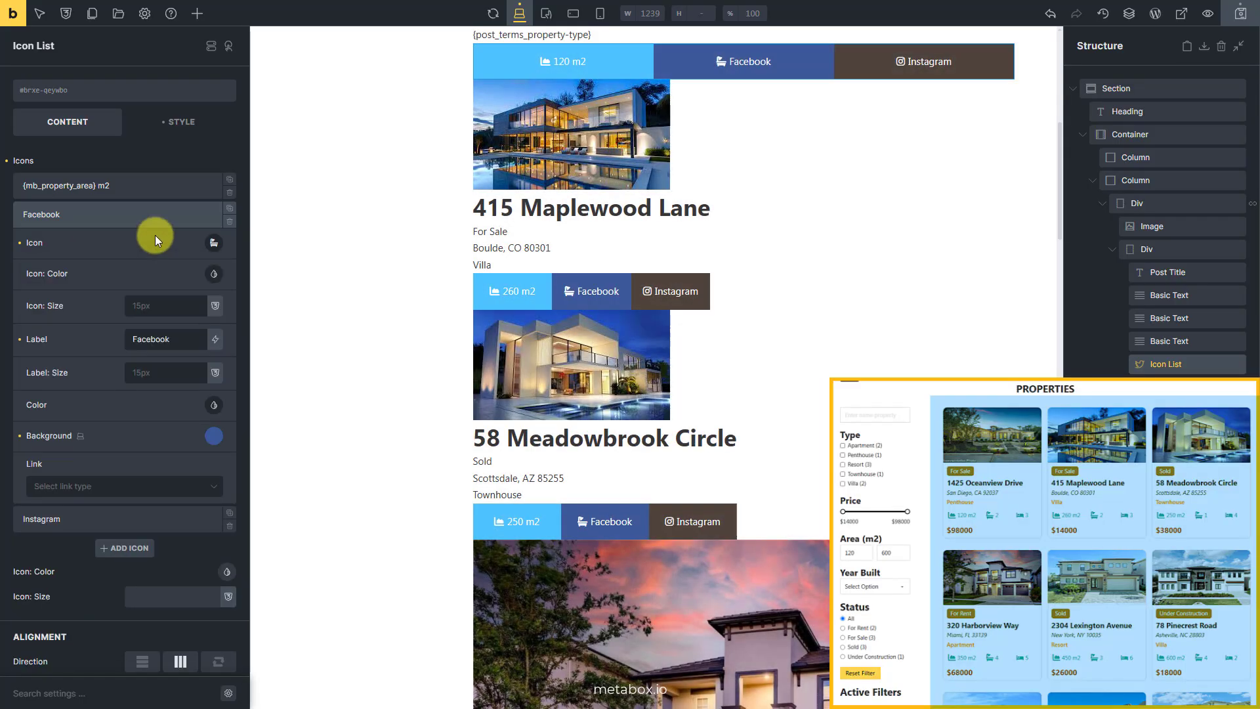
- Replace the Facebook label of the second list item with the Meta Box Bathrooms tag
{"action": "double_click", "coordinate": [176, 336]}
{"action": "key", "text": "BackSpace"}
{"action": "left_click", "coordinate": [214, 339]}
{"action": "type", "text": "bath"}
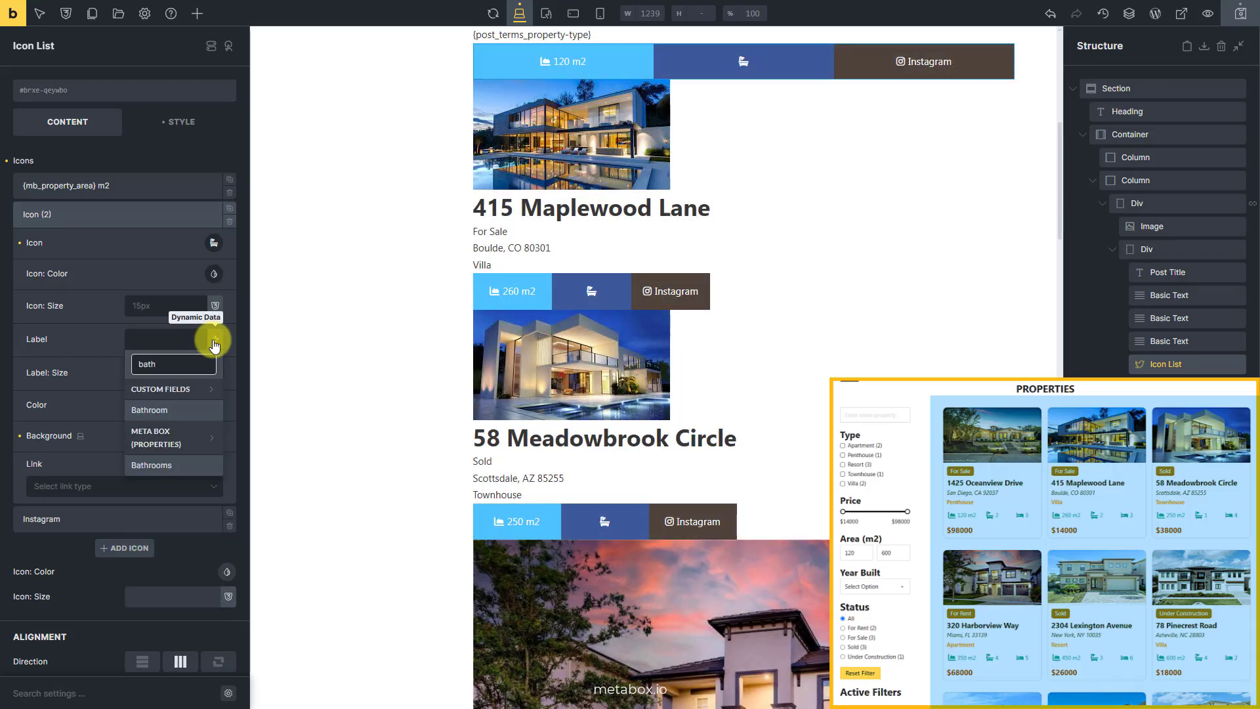
{"action": "left_click", "coordinate": [188, 466]}
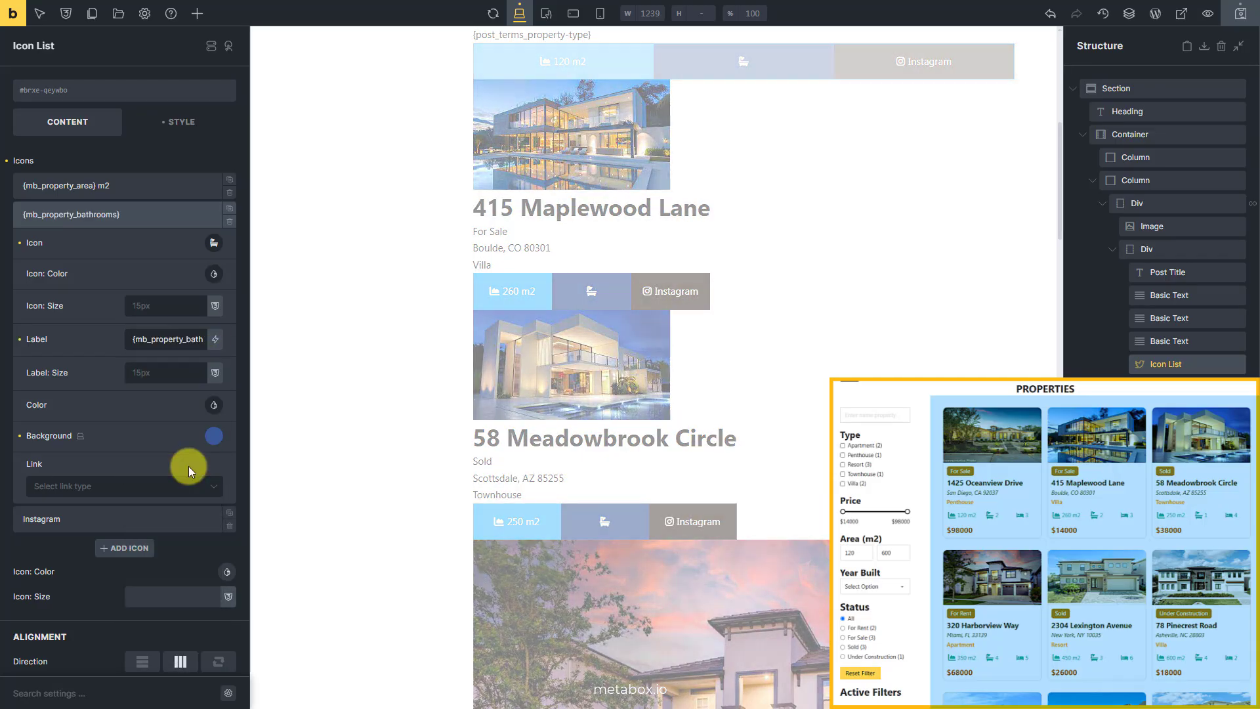
{"action": "left_click", "coordinate": [183, 214]}
- Change the Instagram item's icon to the plain bed icon from the Fontawesome - Solid library
{"action": "left_click", "coordinate": [170, 245]}
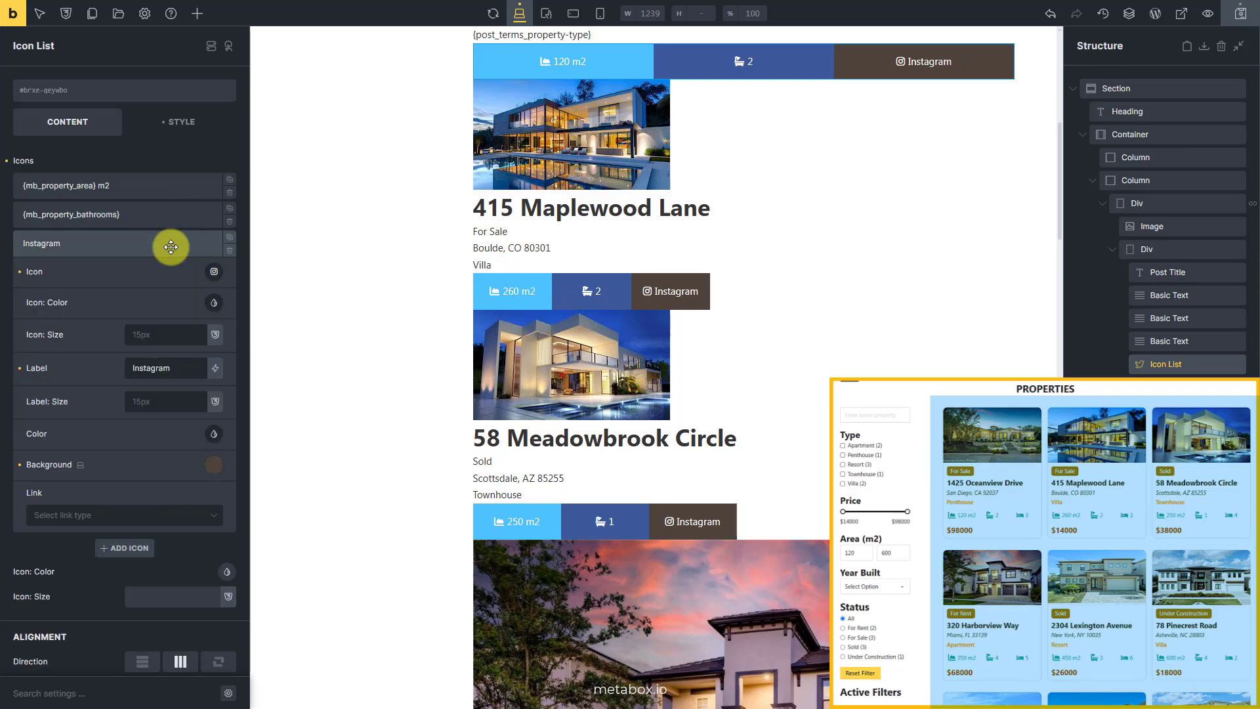
{"action": "left_click", "coordinate": [215, 272]}
{"action": "left_click", "coordinate": [140, 309]}
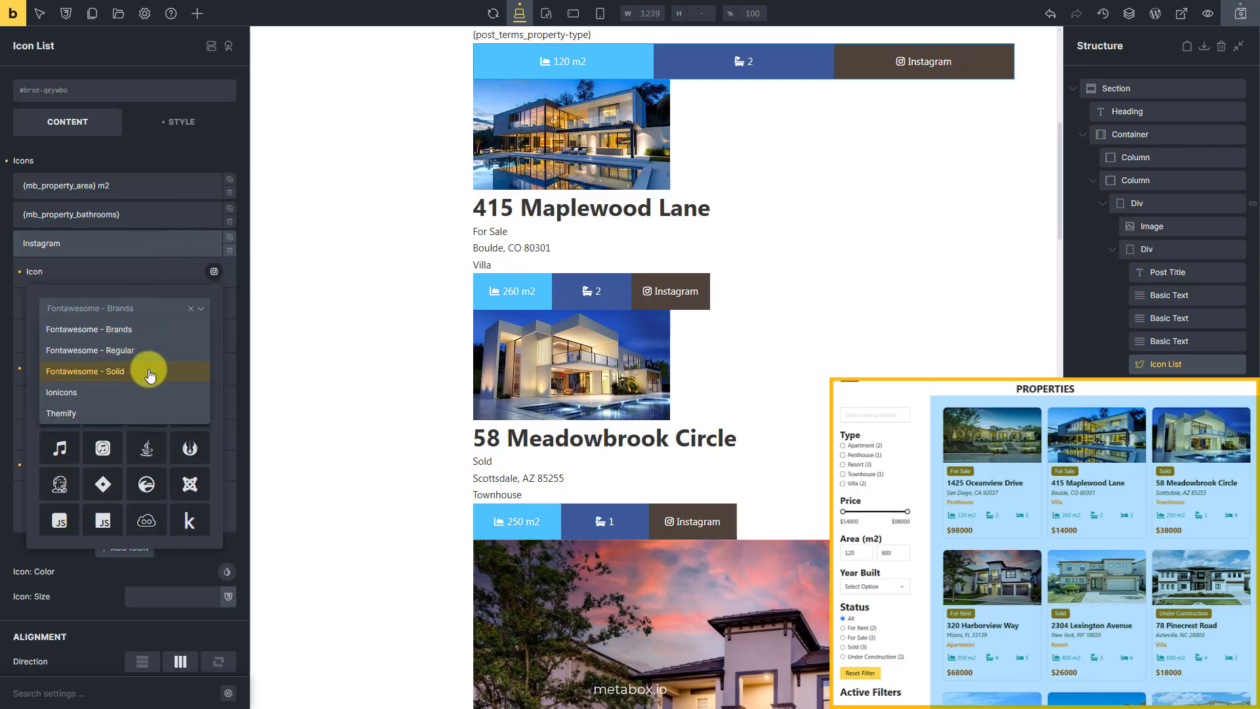
{"action": "left_click", "coordinate": [148, 366]}
{"action": "left_click", "coordinate": [158, 341]}
{"action": "type", "text": "bed"}
{"action": "left_click", "coordinate": [102, 375]}
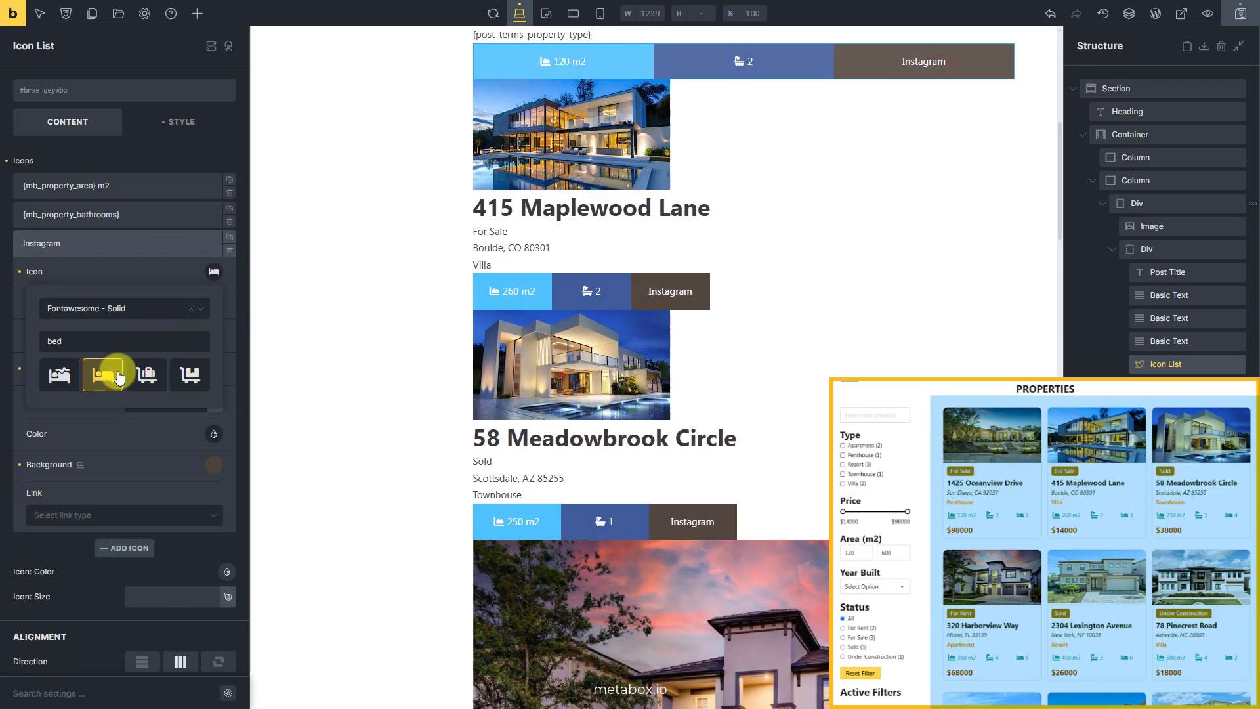
- Replace the Instagram label of the third list item with the Meta Box Bedrooms tag
{"action": "double_click", "coordinate": [172, 366]}
{"action": "key", "text": "BackSpace"}
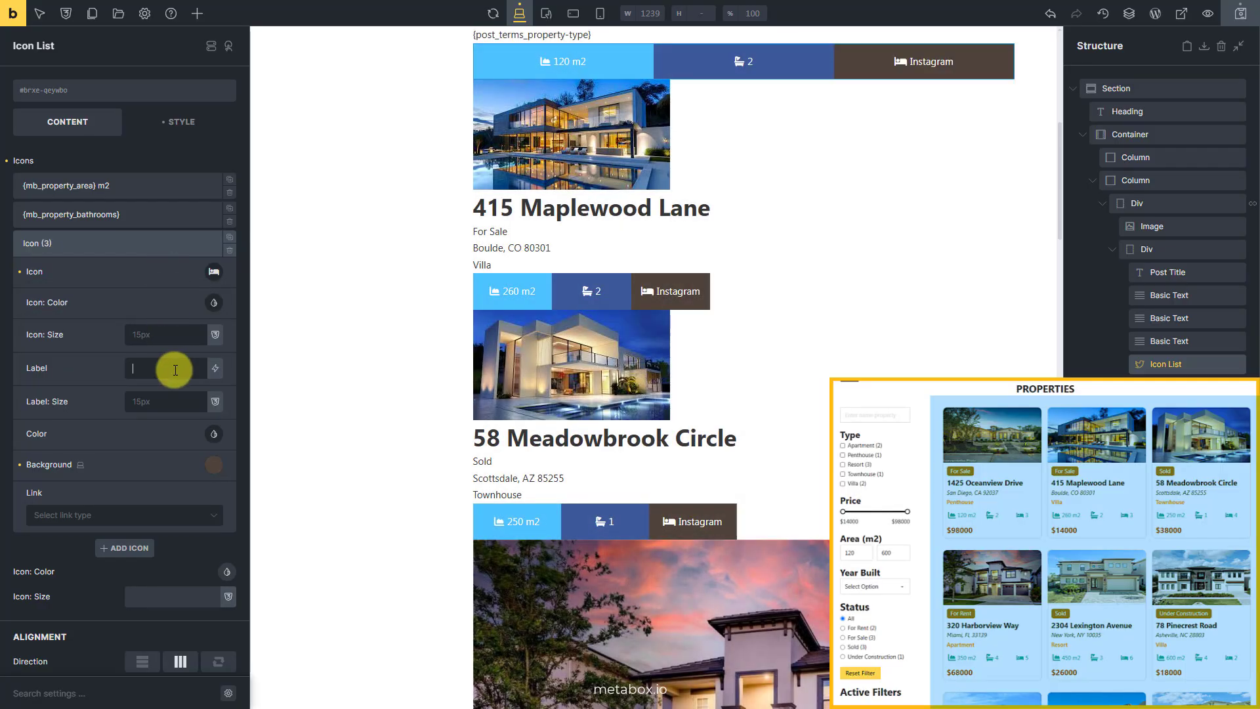
{"action": "left_click", "coordinate": [215, 367]}
{"action": "type", "text": "bed"}
{"action": "left_click", "coordinate": [151, 515]}
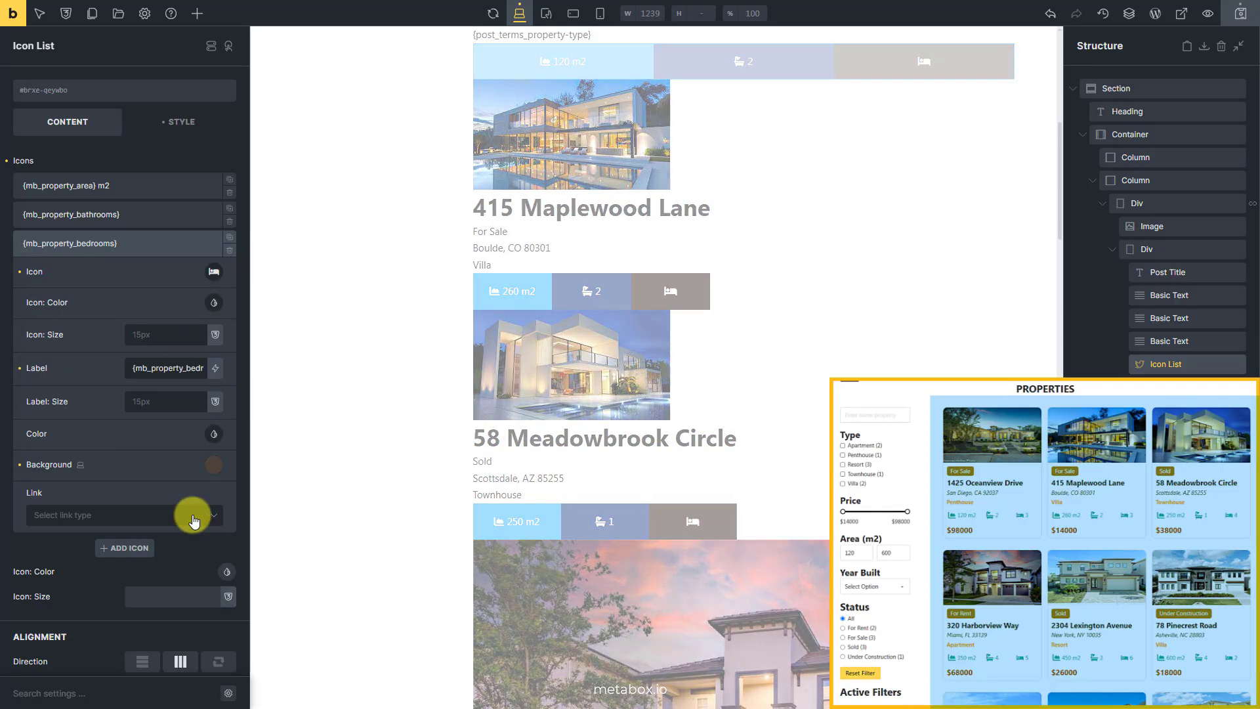
{"action": "left_click", "coordinate": [192, 244]}
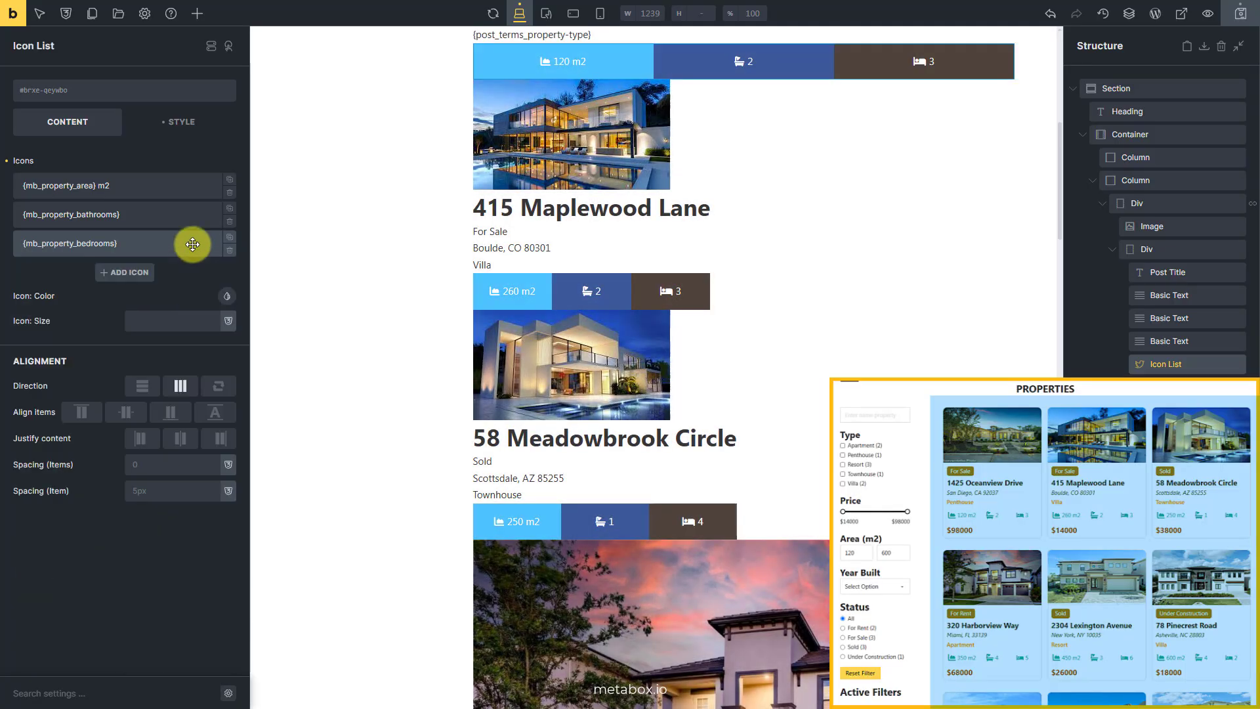
- Add a Basic Text element below the Icon List and replace its placeholder text with the Meta Box Price tag
{"action": "left_click", "coordinate": [197, 13]}
{"action": "type", "text": "text"}
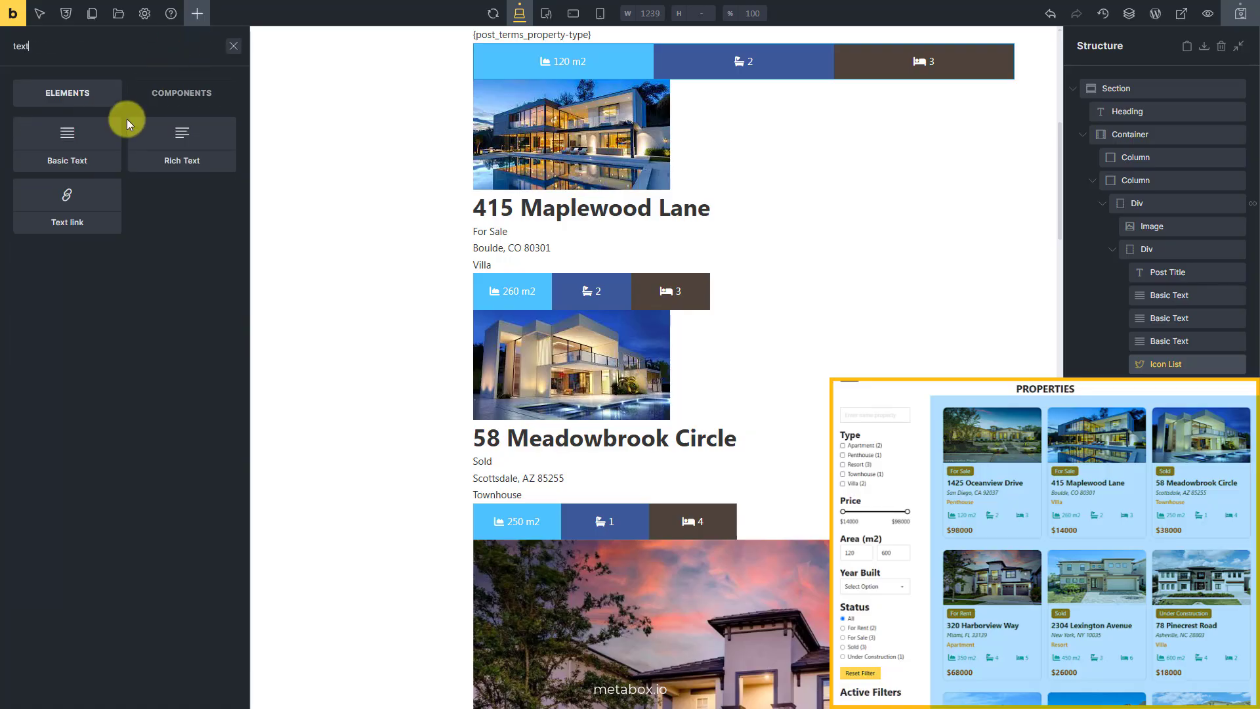
{"action": "left_click", "coordinate": [94, 149]}
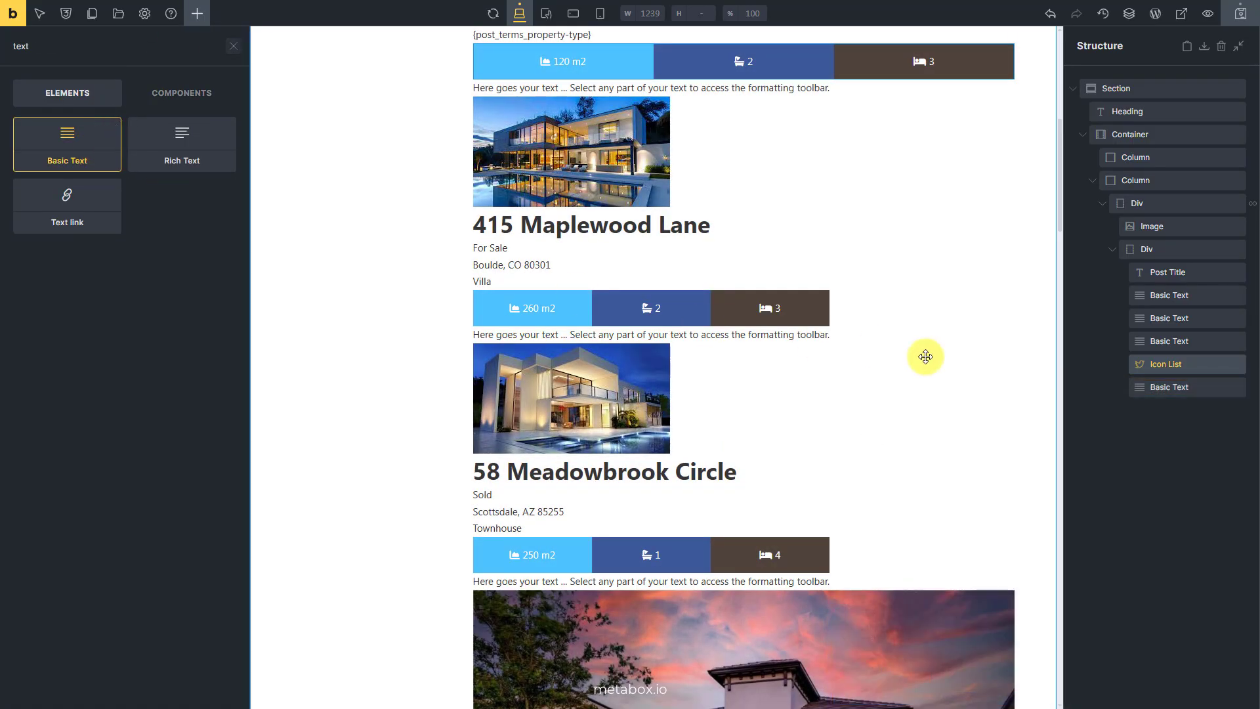
{"action": "left_click", "coordinate": [1158, 386]}
{"action": "left_click", "coordinate": [214, 186]}
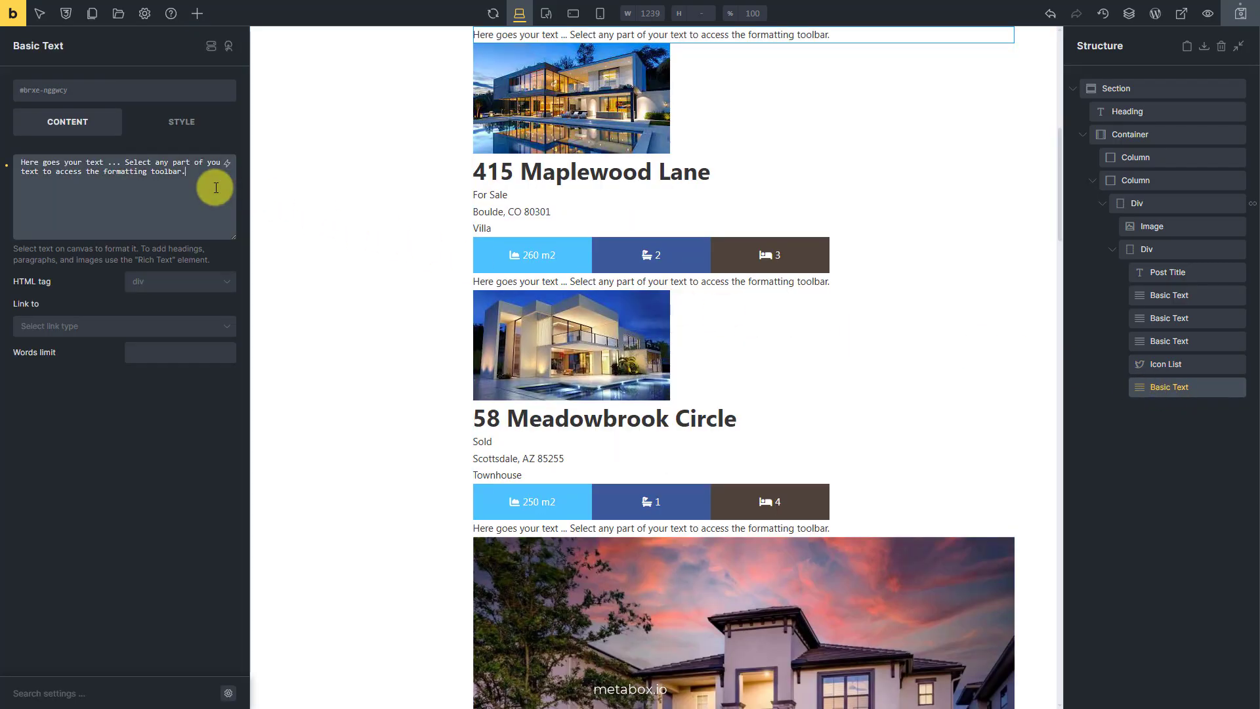
{"action": "key", "text": "ctrl+a"}
{"action": "key", "text": "BackSpace"}
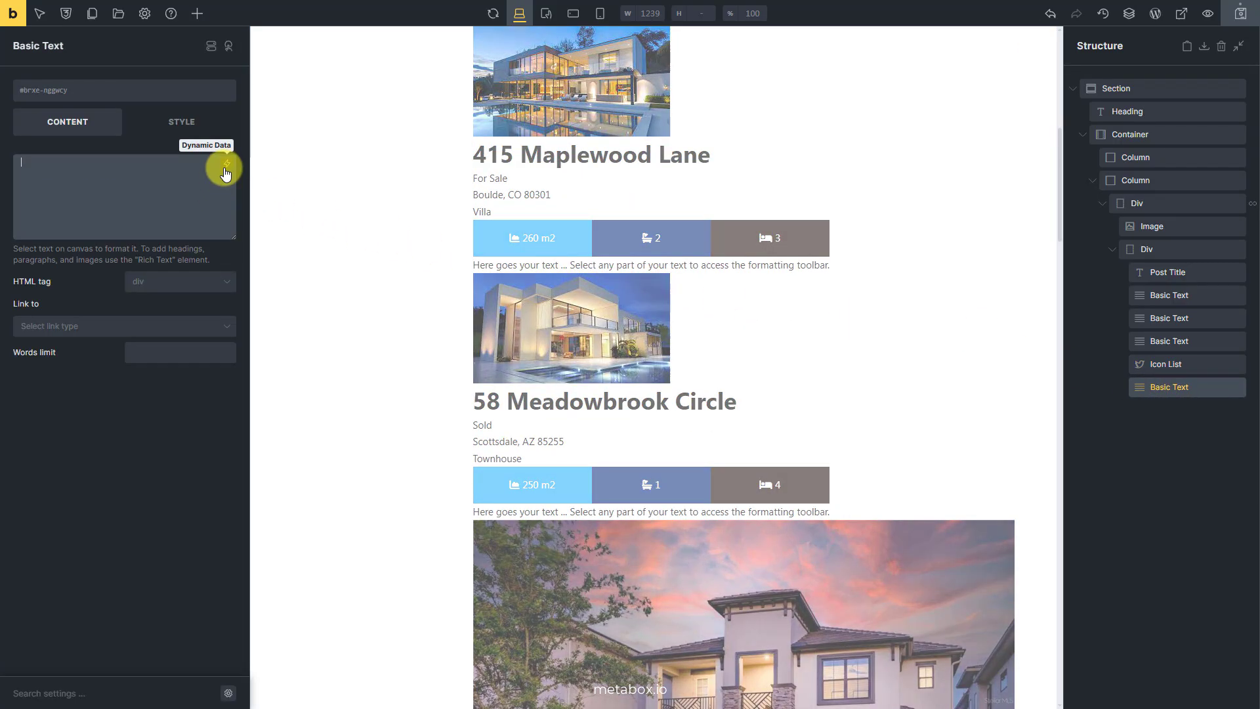
{"action": "left_click", "coordinate": [227, 164]}
{"action": "type", "text": "price"}
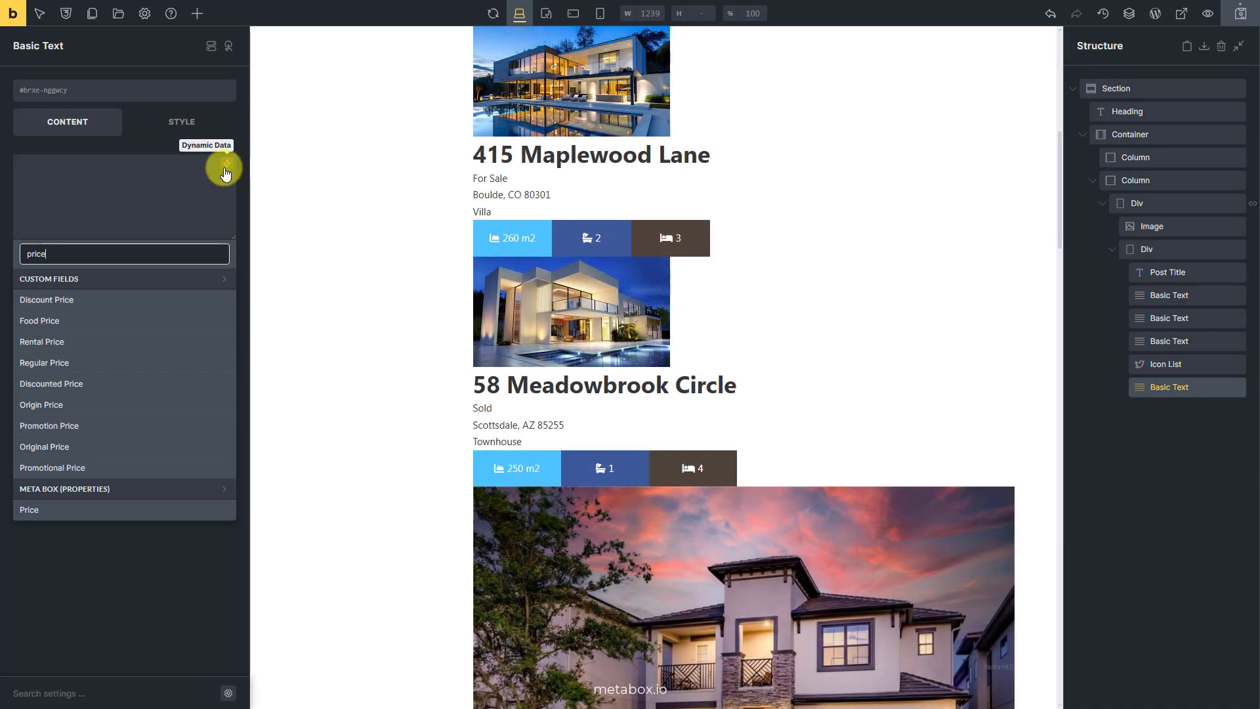
{"action": "left_click", "coordinate": [115, 510]}
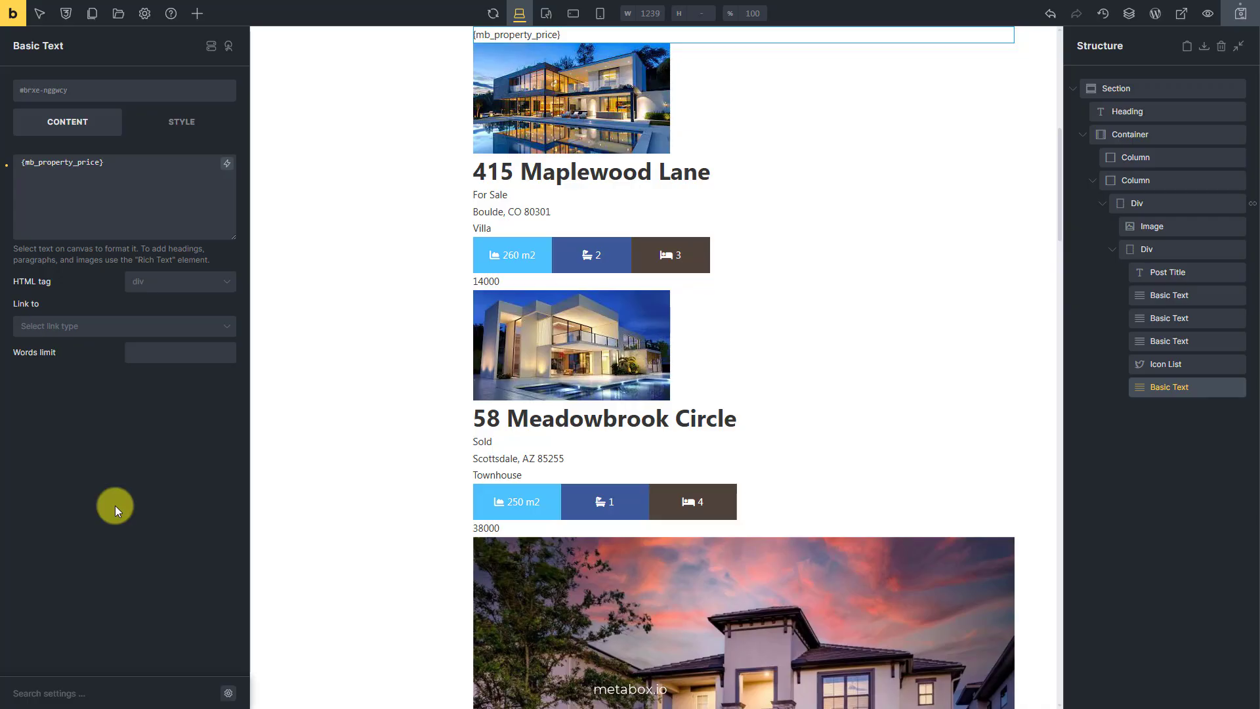
- Save the page and review the property cards on the frontend
{"action": "left_click", "coordinate": [1244, 16]}
{"action": "left_click", "coordinate": [1208, 13]}
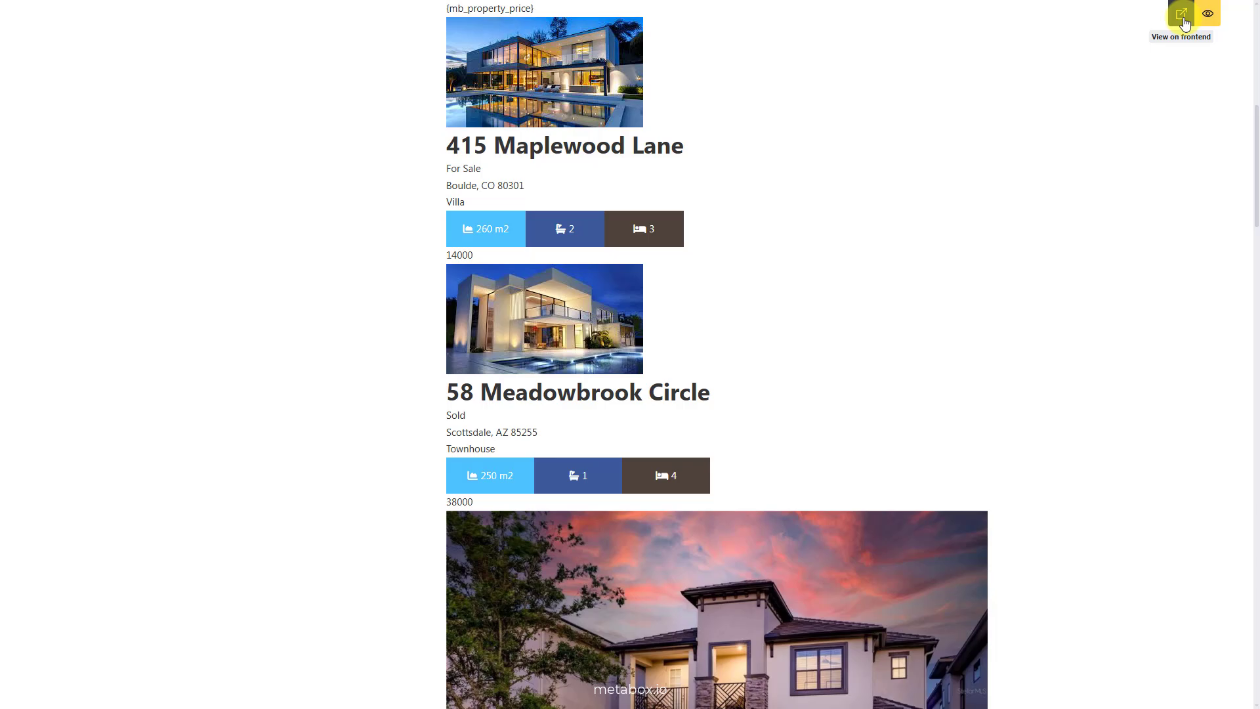
{"action": "left_click", "coordinate": [1183, 18]}
{"action": "scroll", "coordinate": [1172, 152], "scroll_direction": "down", "scroll_amount": 15}
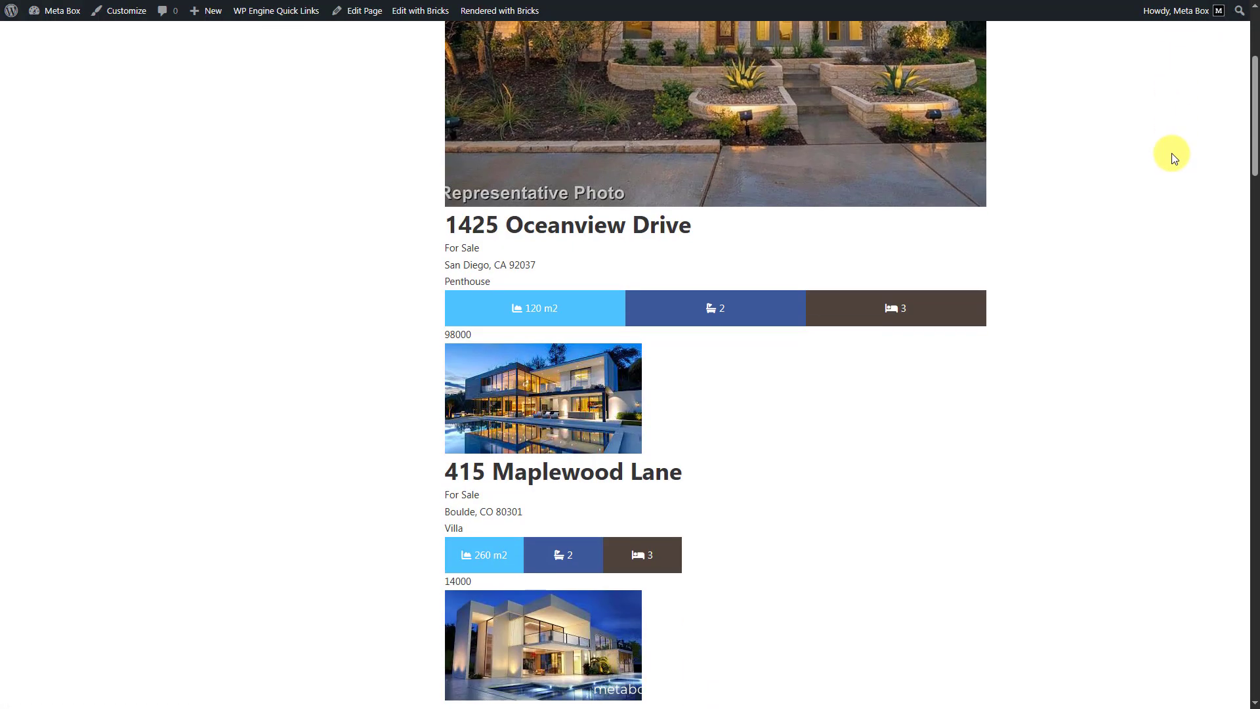
{"action": "scroll", "coordinate": [1168, 160], "scroll_direction": "down", "scroll_amount": 20}
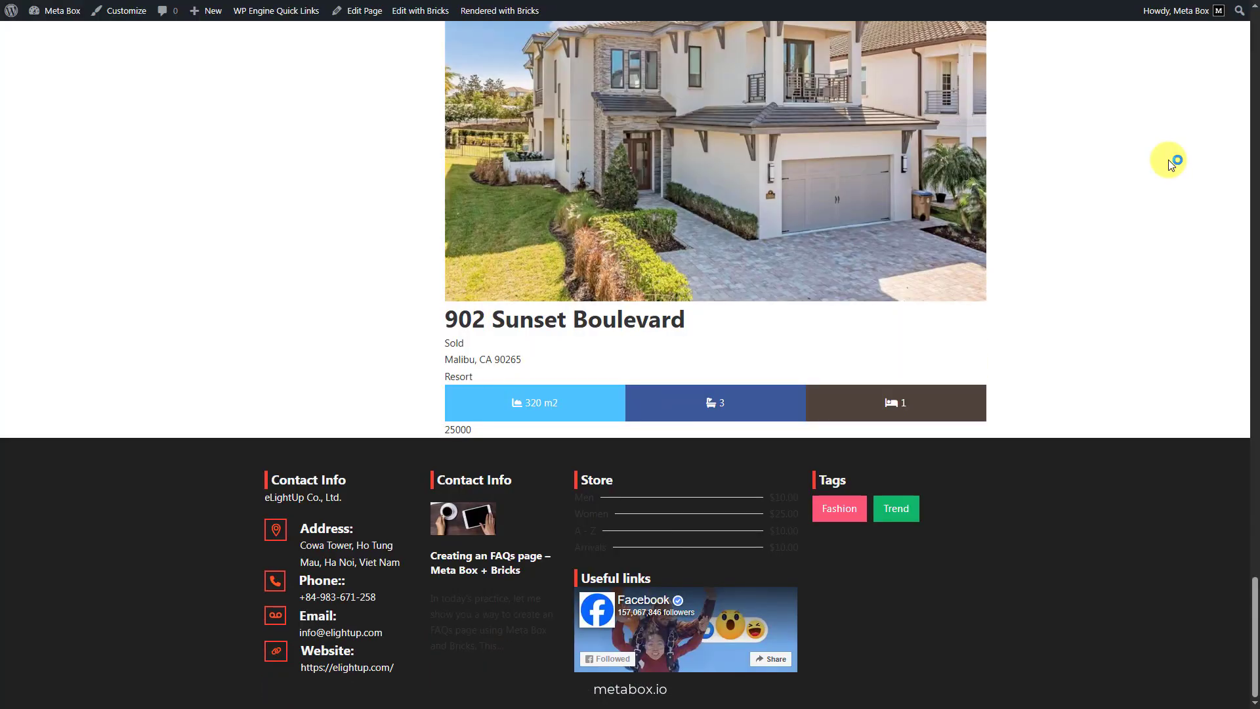
{"action": "scroll", "coordinate": [1172, 164], "scroll_direction": "up", "scroll_amount": 20}
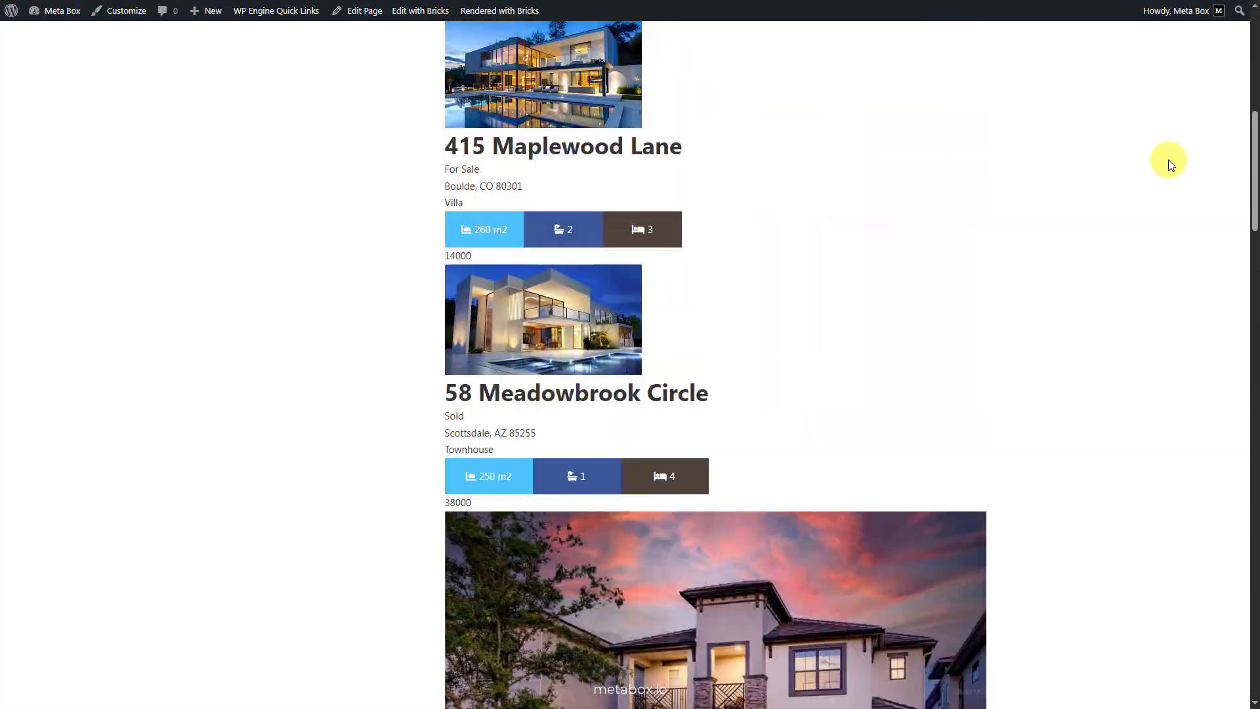
{"action": "scroll", "coordinate": [1171, 164], "scroll_direction": "up", "scroll_amount": 9}
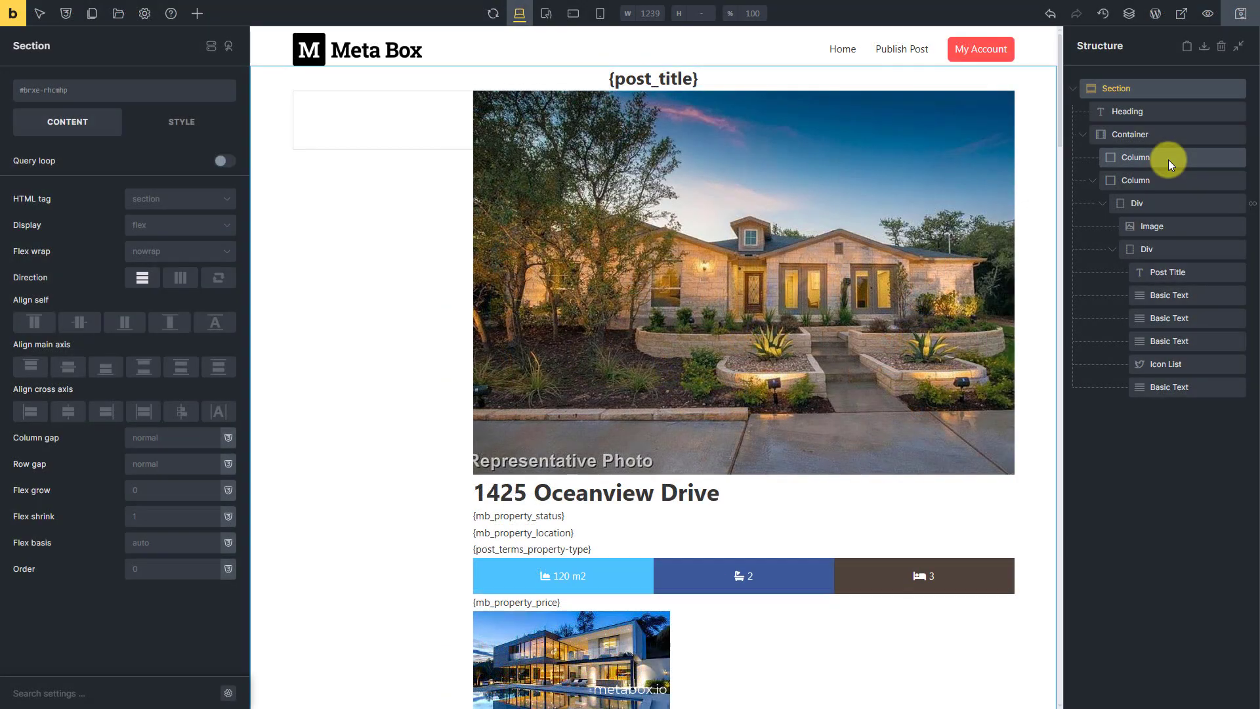
- Set the post title Heading above the property grid to uppercase text
{"action": "left_click", "coordinate": [1185, 109]}
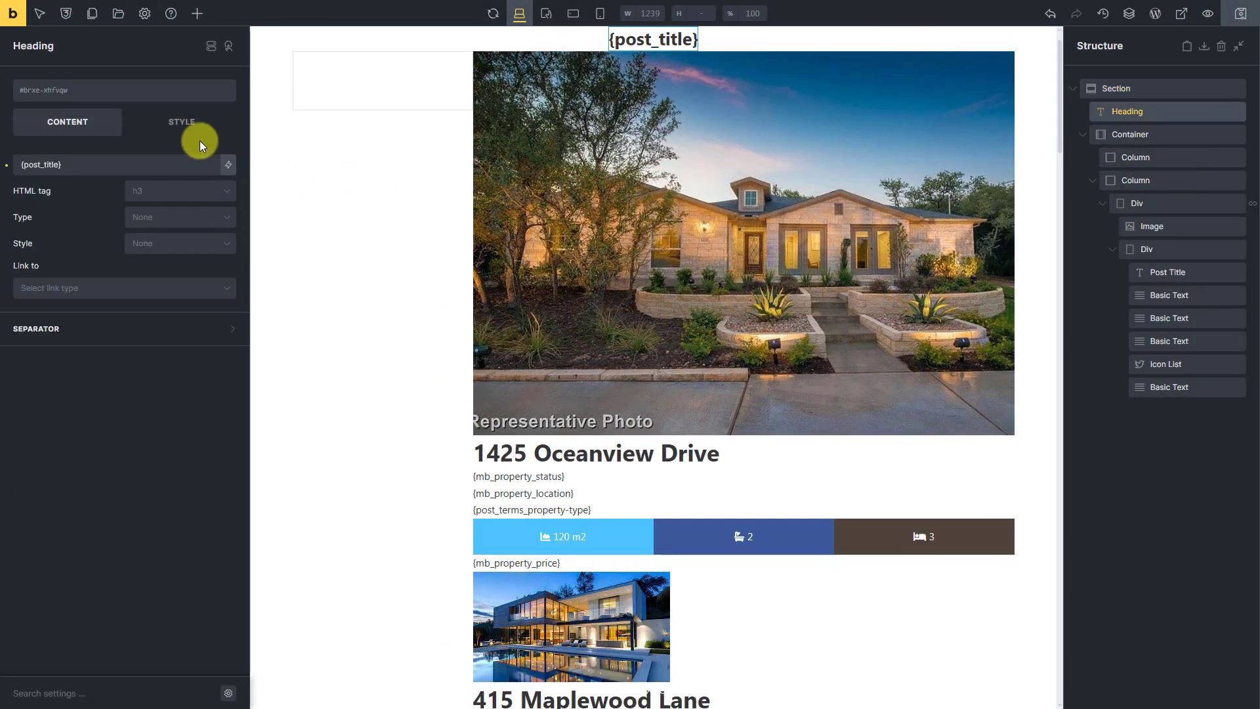
{"action": "left_click", "coordinate": [186, 124]}
{"action": "left_click", "coordinate": [175, 166]}
{"action": "left_click", "coordinate": [168, 200]}
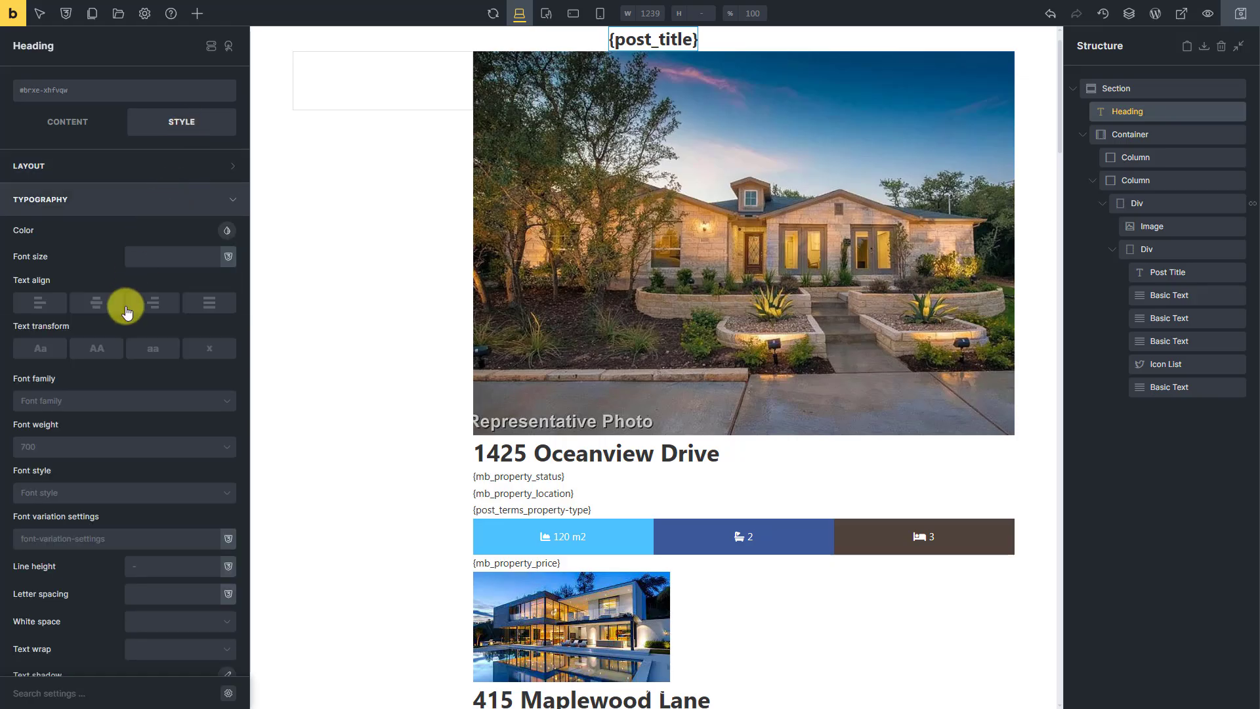
{"action": "left_click", "coordinate": [99, 346]}
{"action": "left_click", "coordinate": [163, 201]}
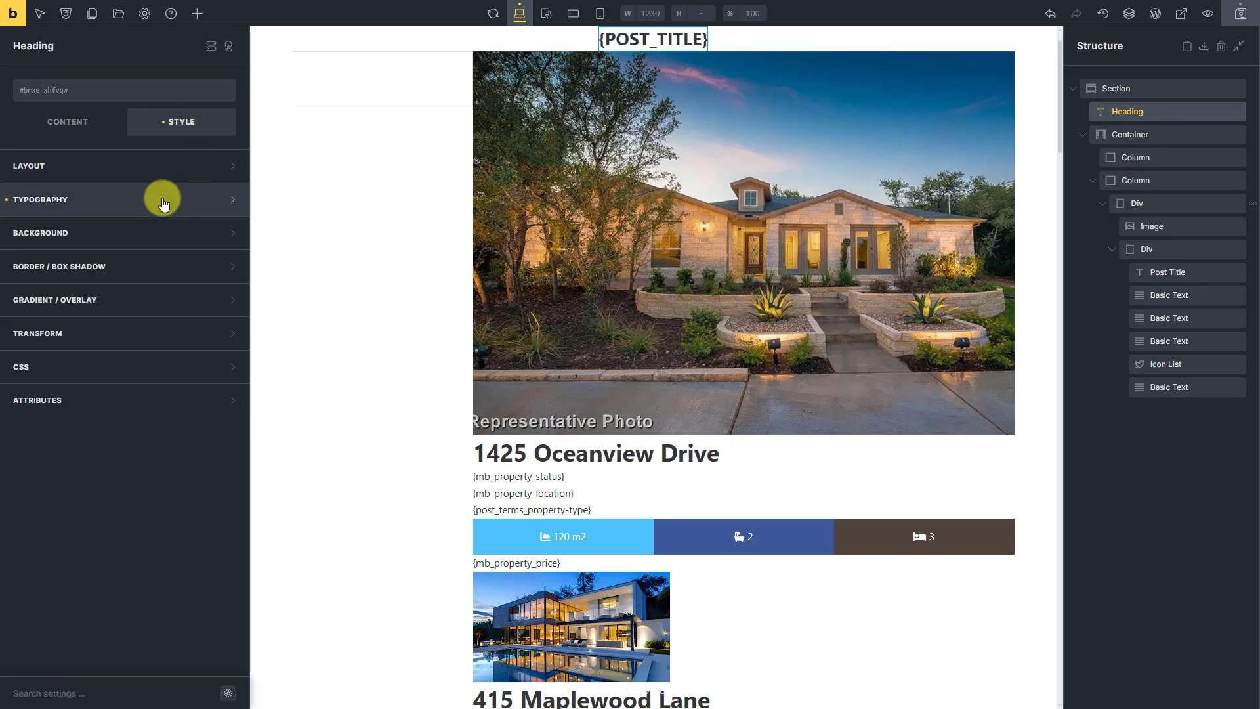
- Give the Container below the heading top and bottom margins of 30px
{"action": "left_click", "coordinate": [1156, 132]}
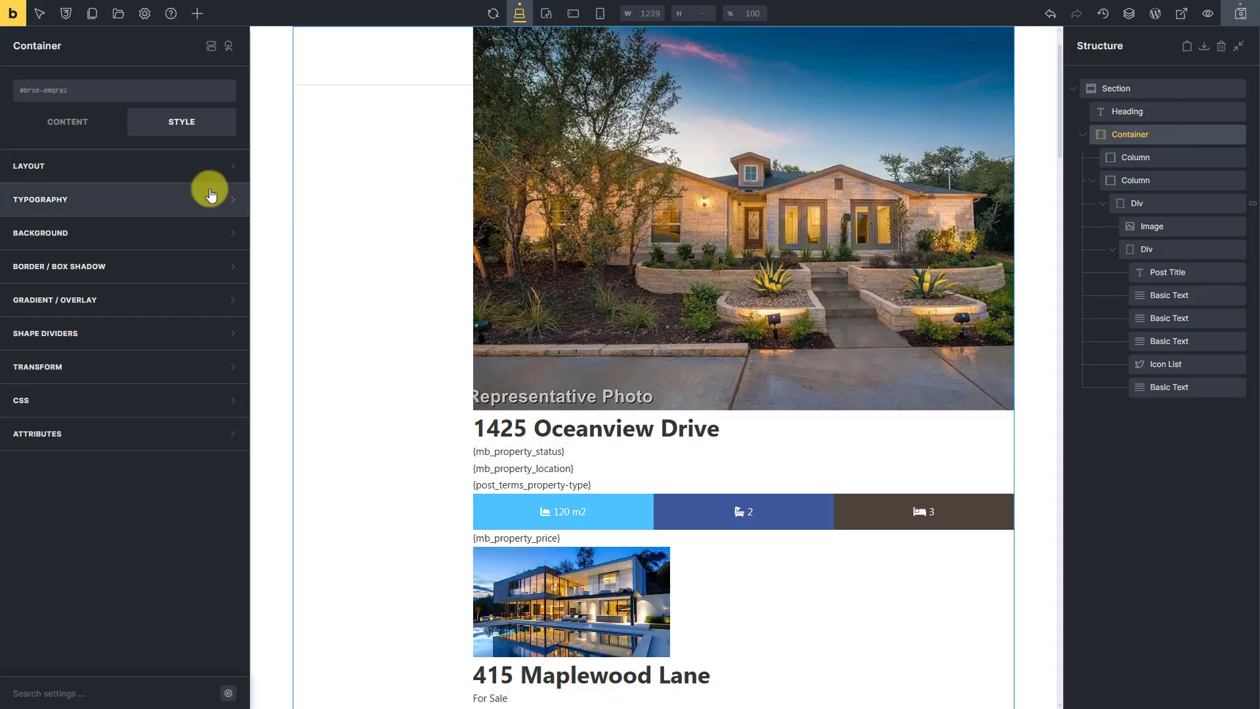
{"action": "left_click", "coordinate": [194, 168]}
{"action": "left_click", "coordinate": [157, 252]}
{"action": "type", "text": "30px"}
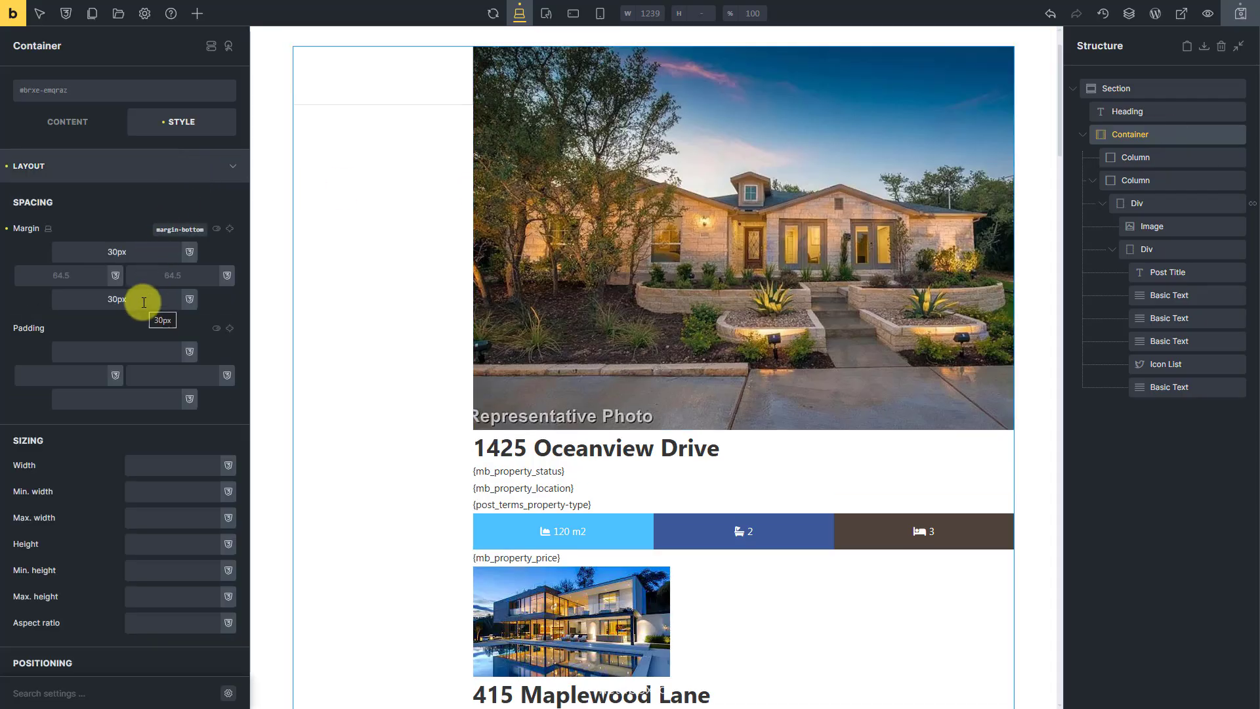
- Display the second Column as a grid with a 30px 15px gap and repeat(3, 1fr) template columns
{"action": "left_click", "coordinate": [1175, 158]}
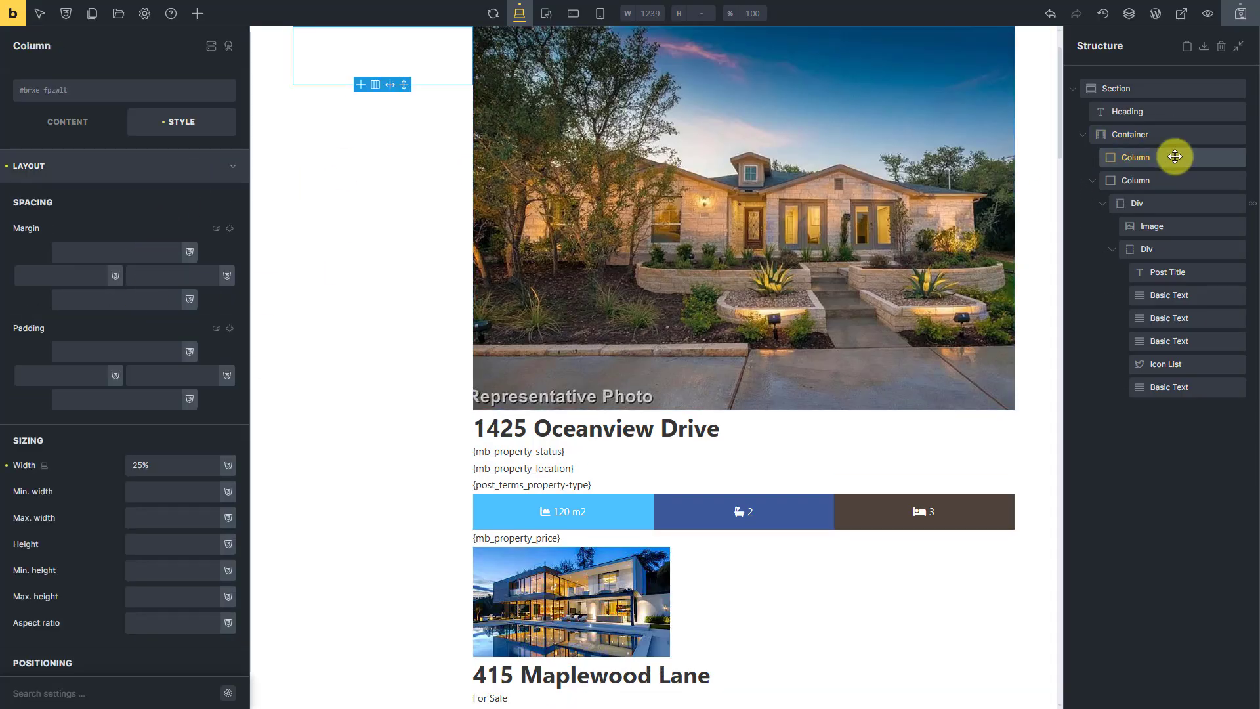
{"action": "left_click", "coordinate": [1162, 181]}
{"action": "left_click", "coordinate": [76, 122]}
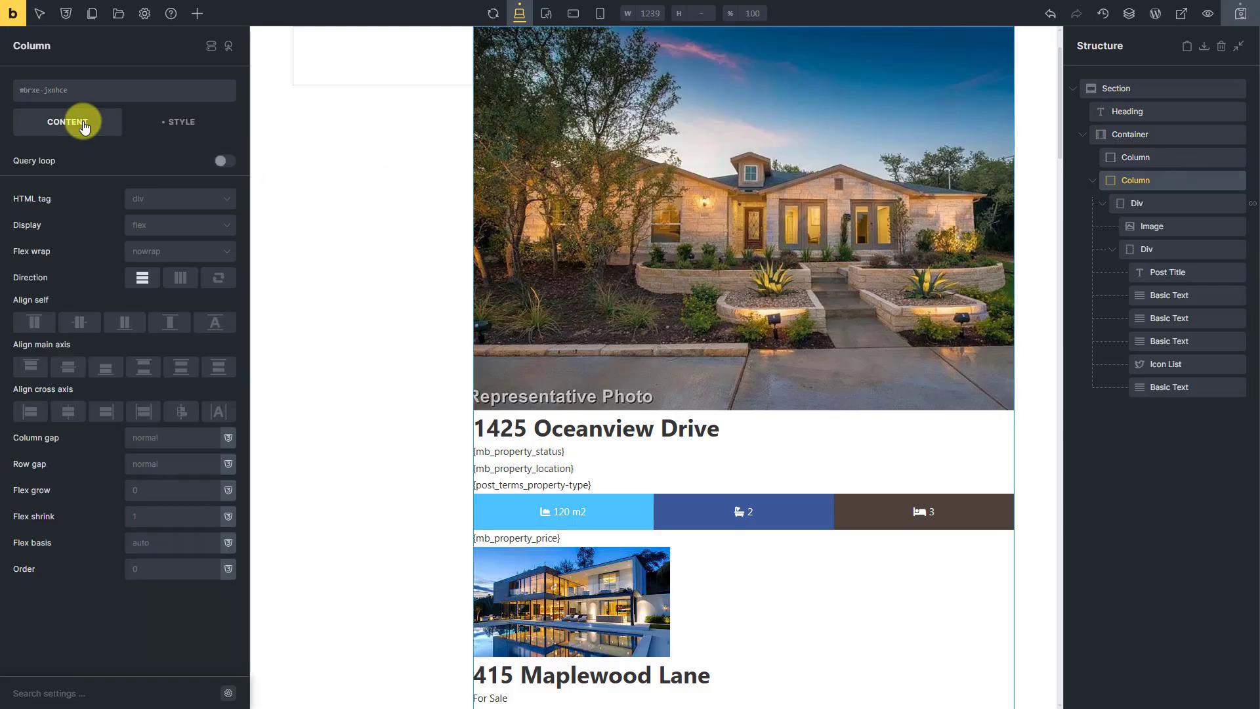
{"action": "left_click", "coordinate": [164, 225]}
{"action": "left_click", "coordinate": [164, 291]}
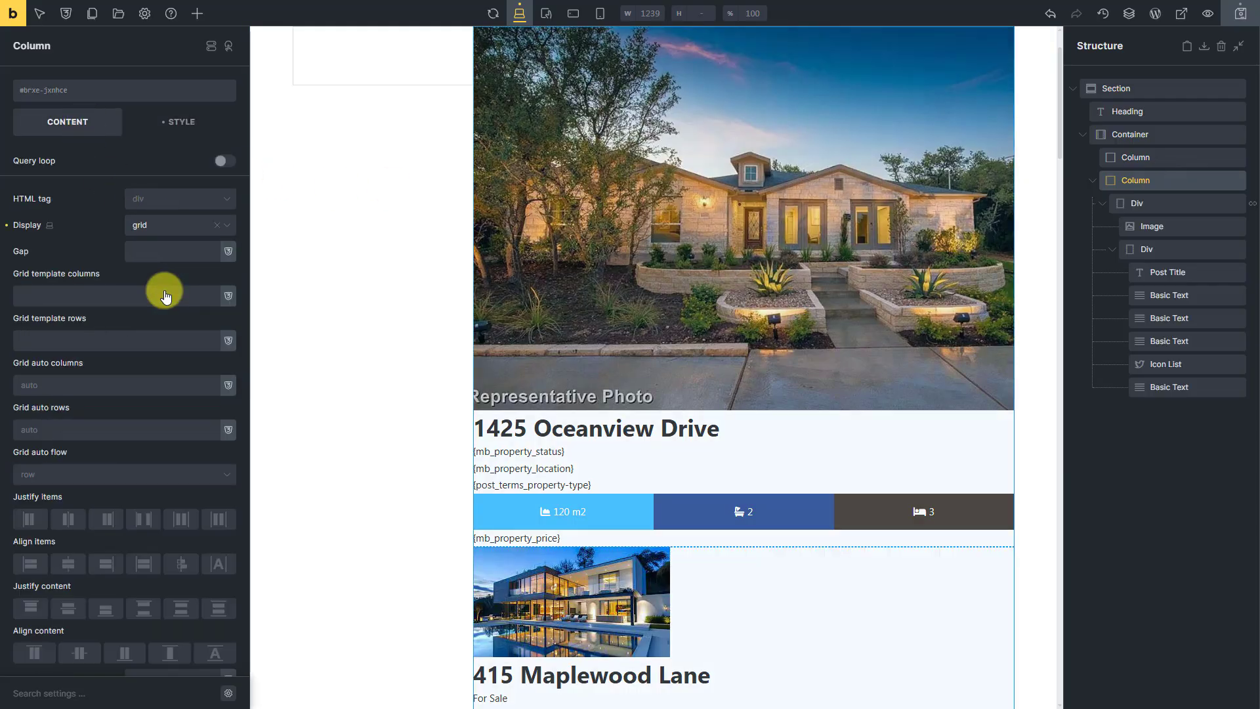
{"action": "left_click", "coordinate": [195, 251]}
{"action": "type", "text": "30px 15px"}
{"action": "left_click", "coordinate": [163, 295]}
{"action": "type", "text": "repeat(3, 1fr)"}
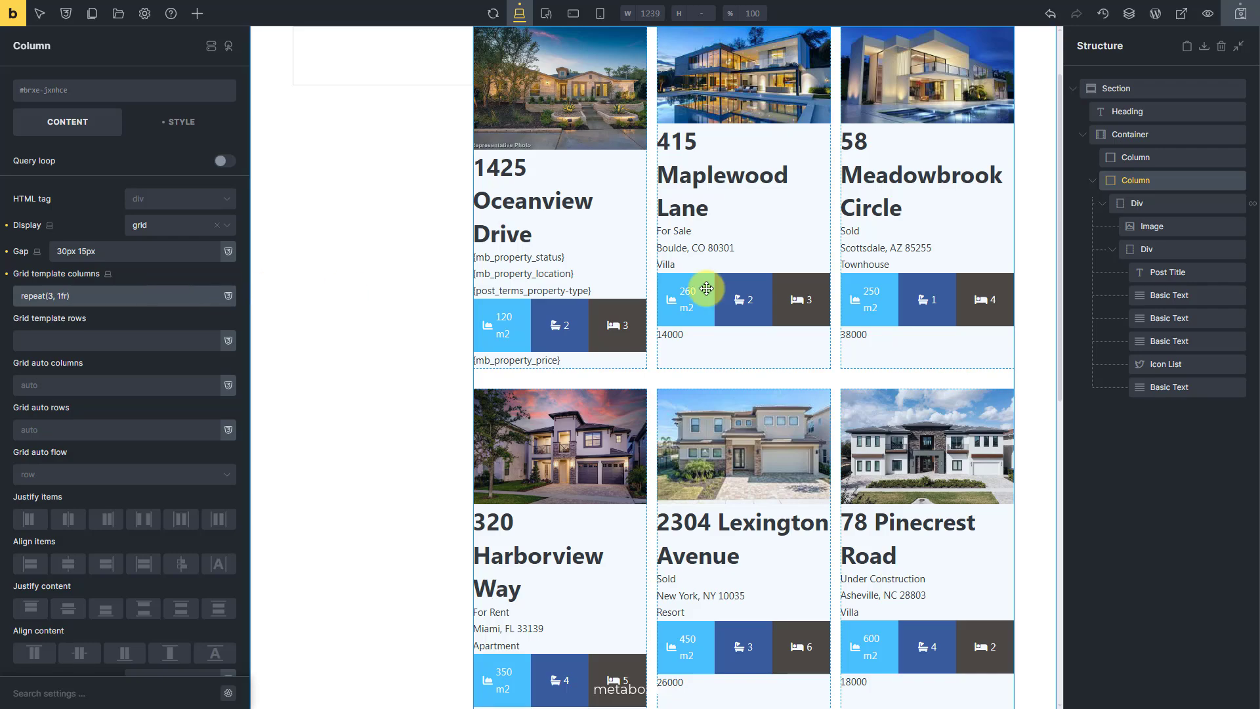
- Add a 1px solid border on all sides of the outer property card Div
{"action": "left_click", "coordinate": [1176, 208]}
{"action": "left_click", "coordinate": [166, 124]}
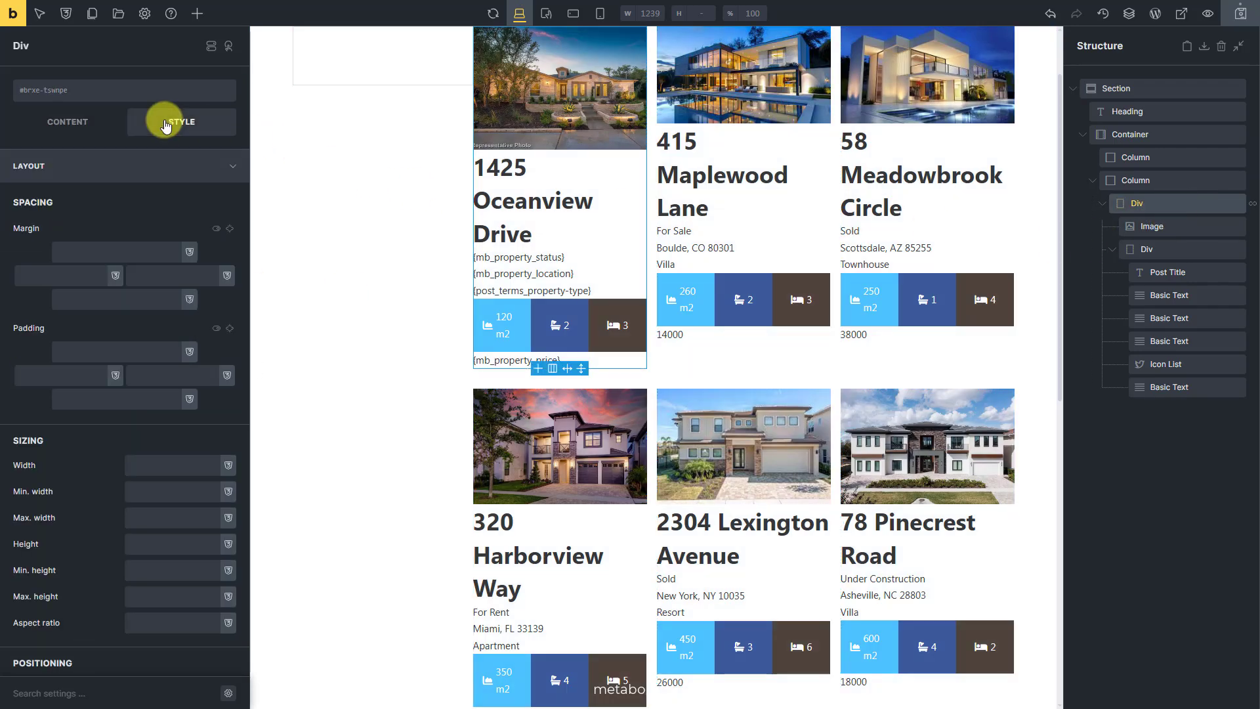
{"action": "left_click", "coordinate": [152, 169]}
{"action": "left_click", "coordinate": [169, 261]}
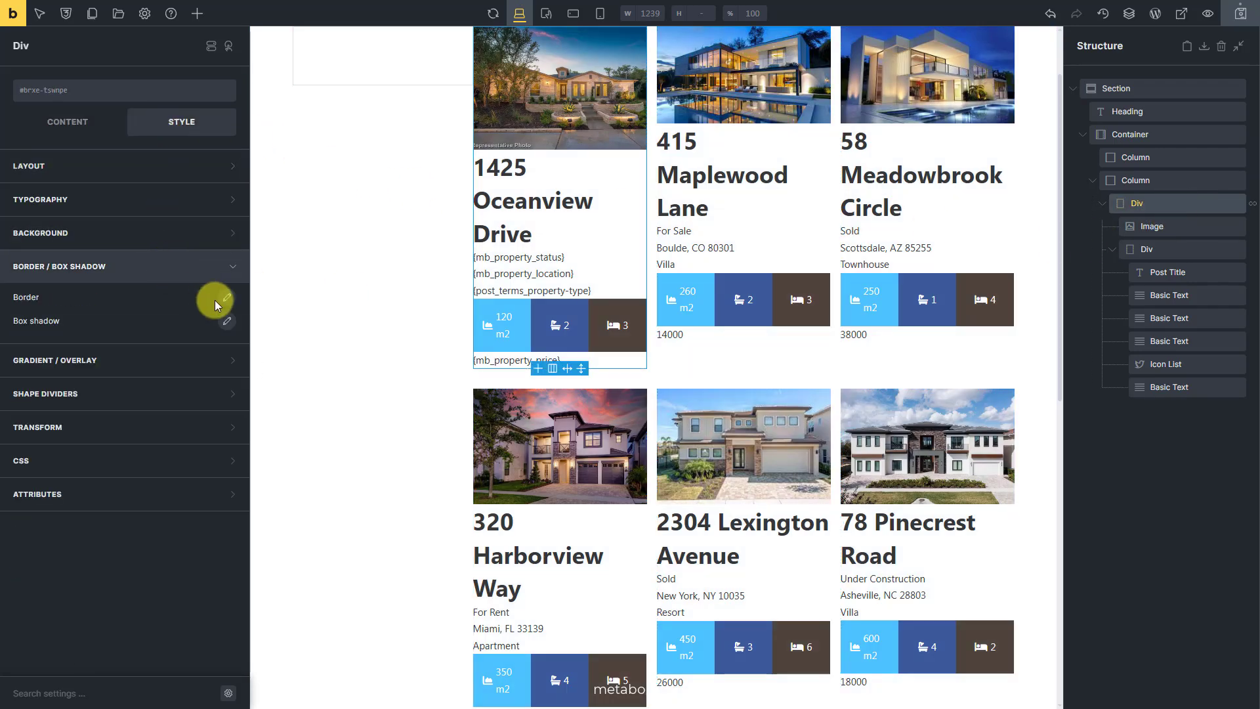
{"action": "left_click", "coordinate": [231, 301]}
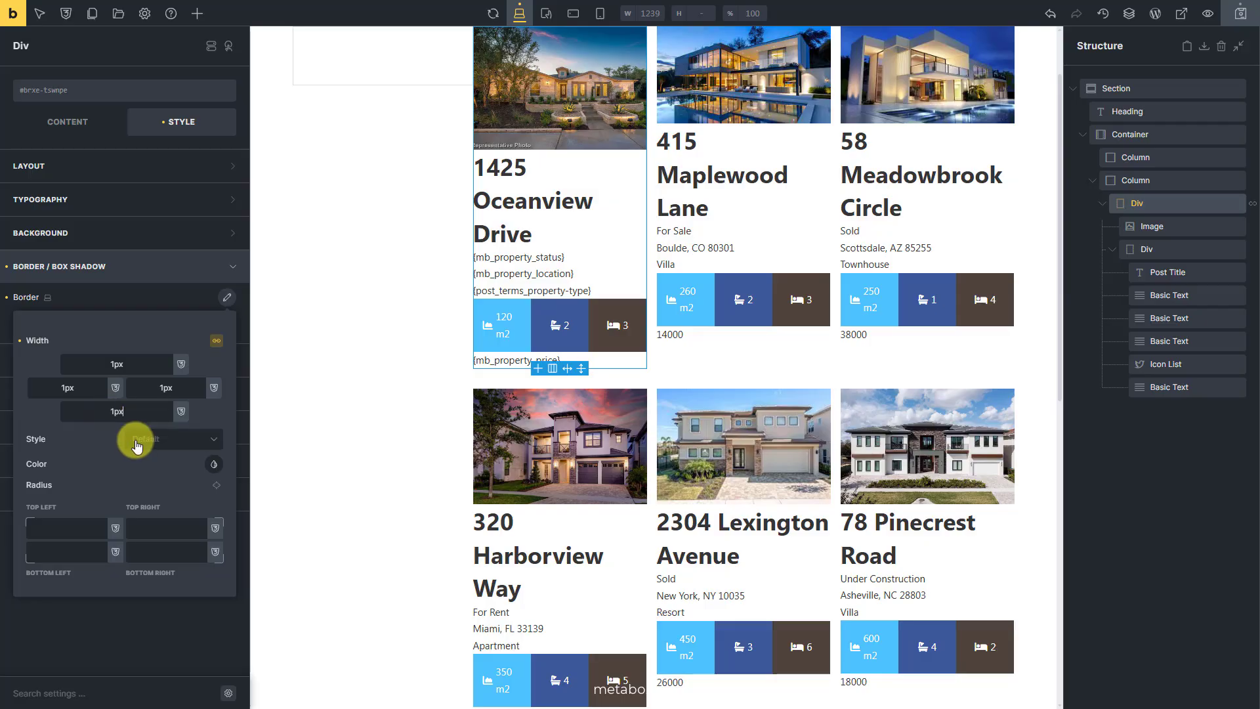
{"action": "left_click", "coordinate": [151, 439]}
{"action": "left_click", "coordinate": [180, 501]}
- Set the card Div's border color to #dddedf and round all its corners by 10px
{"action": "left_click", "coordinate": [216, 465]}
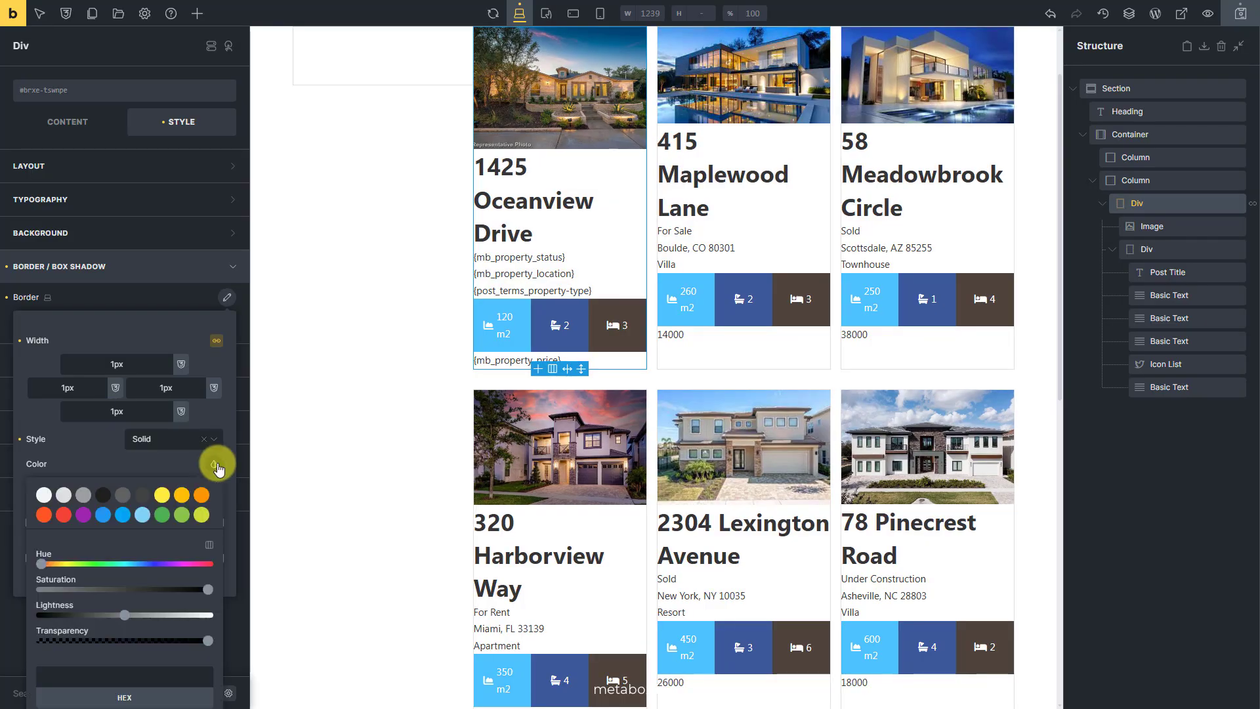
{"action": "left_click", "coordinate": [164, 677]}
{"action": "type", "text": "#dddedf"}
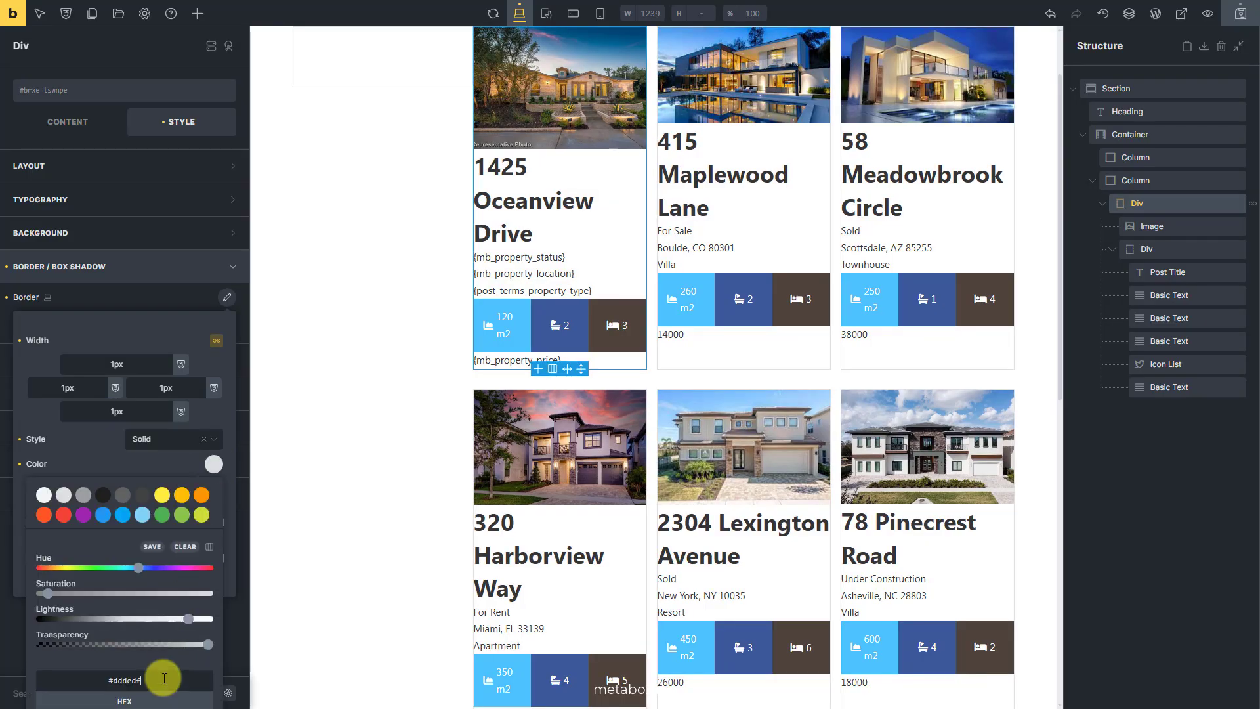
{"action": "left_click", "coordinate": [98, 461]}
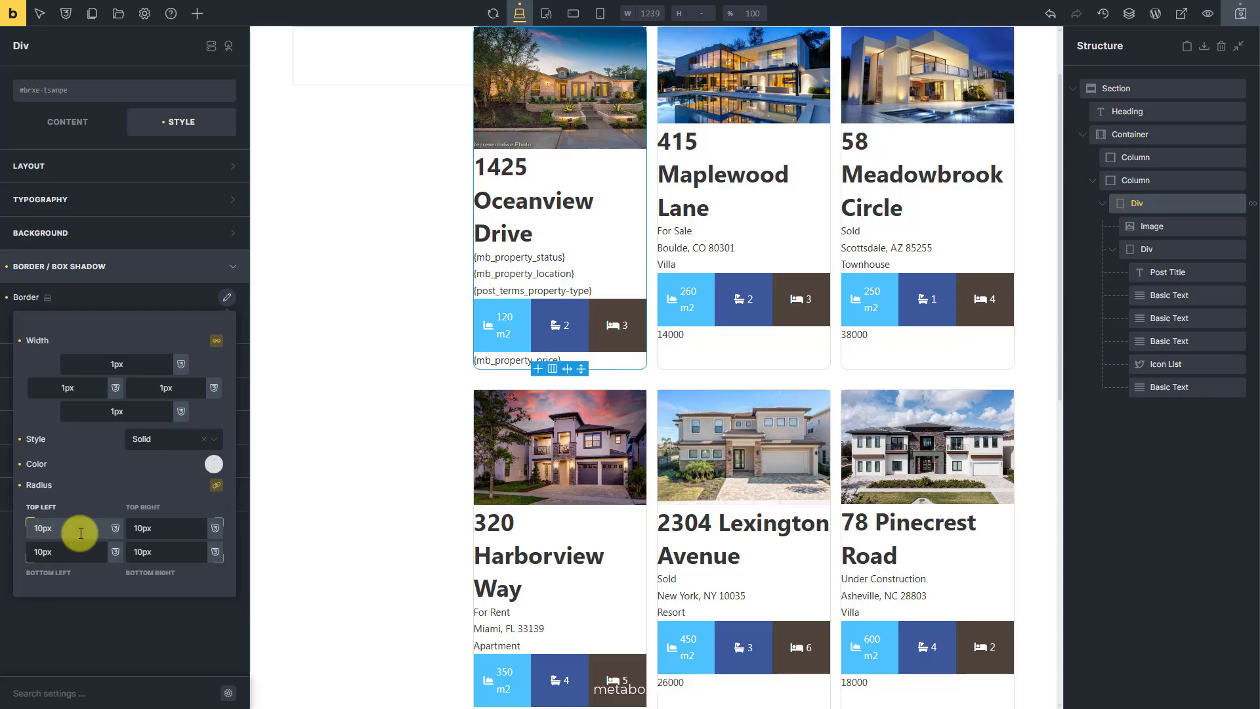
- Set the property card Image's aspect ratio to 16/9
{"action": "left_click", "coordinate": [1123, 229]}
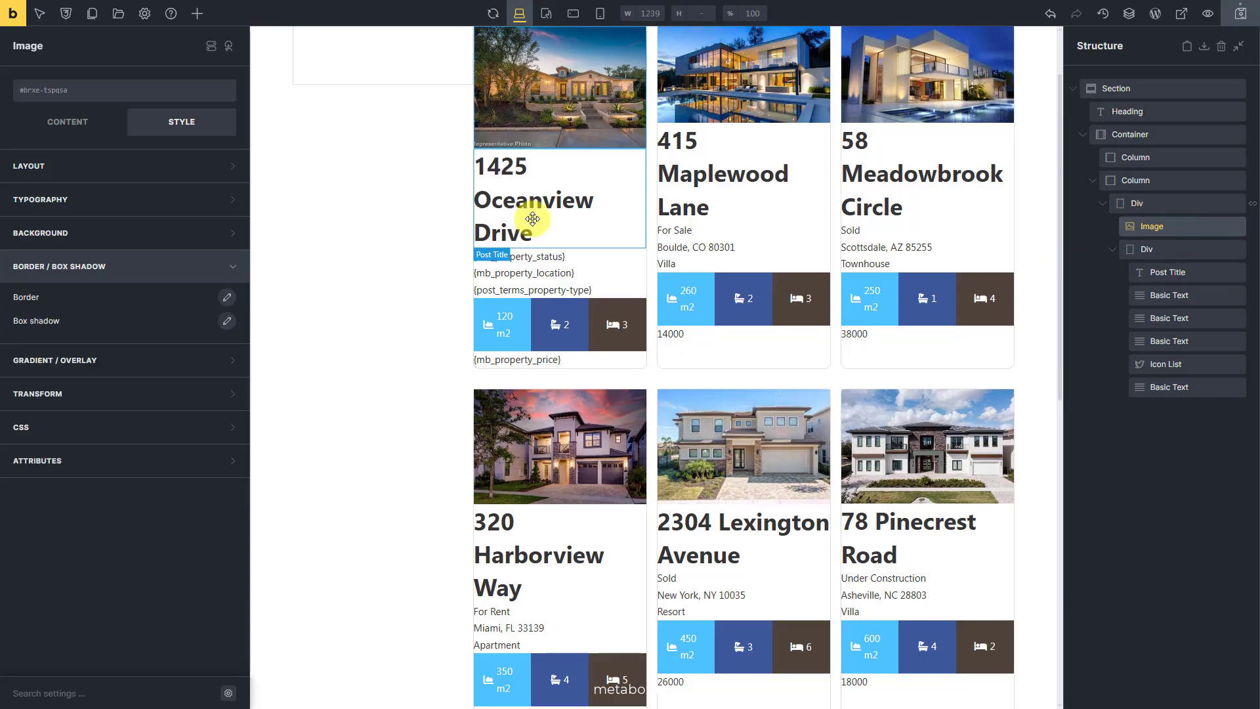
{"action": "left_click", "coordinate": [94, 129]}
{"action": "left_click", "coordinate": [211, 304]}
{"action": "type", "text": "16/9"}
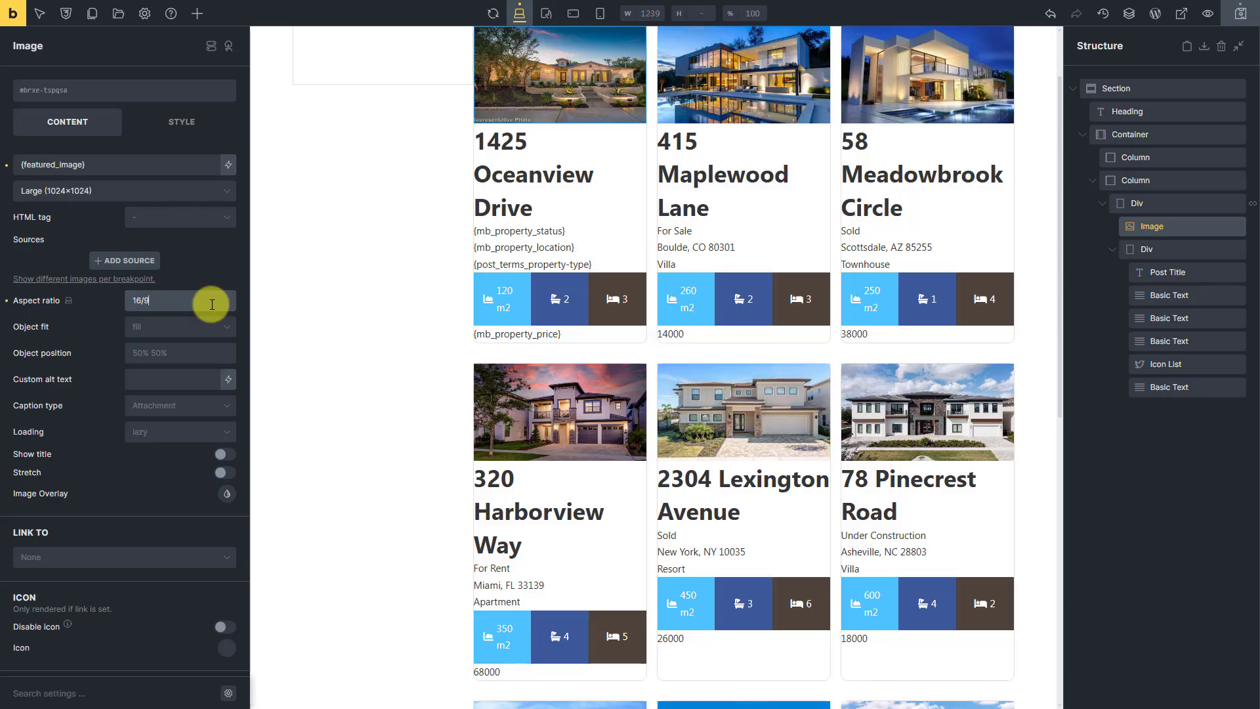
- Round the two upper corners of the card Image with a 10px radius
{"action": "left_click", "coordinate": [189, 126]}
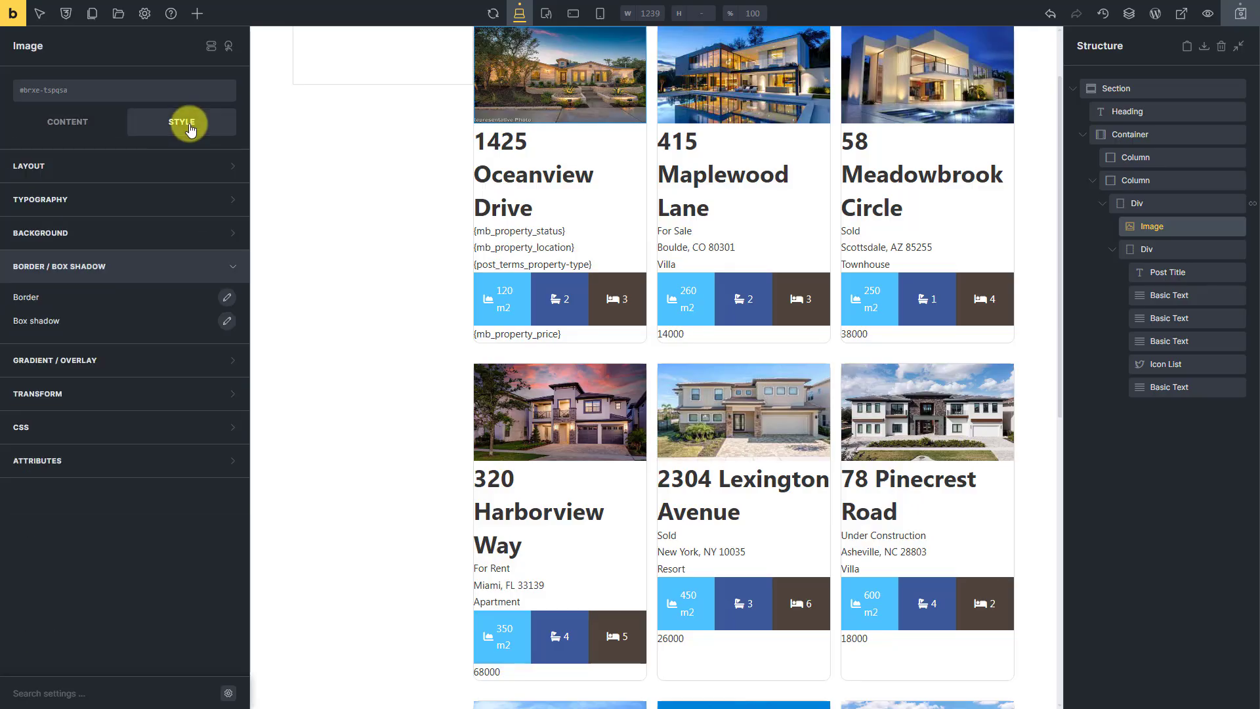
{"action": "left_click", "coordinate": [223, 298]}
{"action": "left_click", "coordinate": [69, 527]}
{"action": "type", "text": "10px"}
{"action": "left_click", "coordinate": [158, 531]}
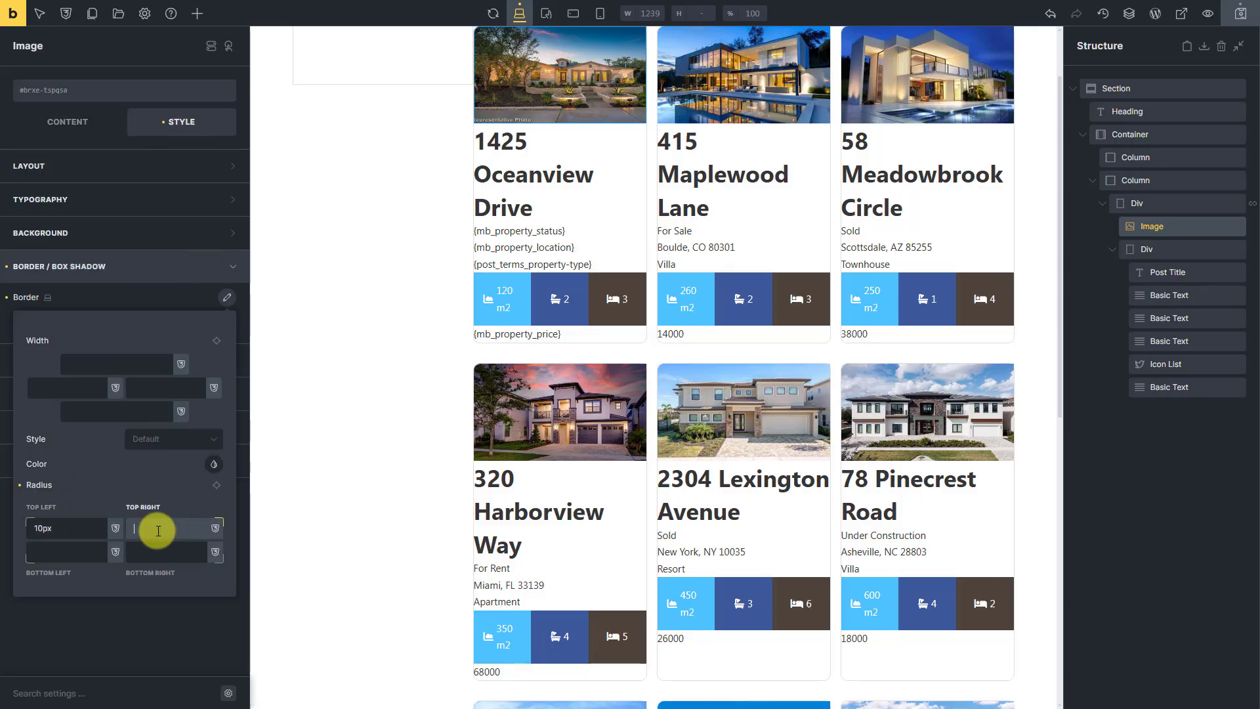
- Pad the inner Div holding the card text with 5px top and bottom and 10px left and right
{"action": "left_click", "coordinate": [1112, 248]}
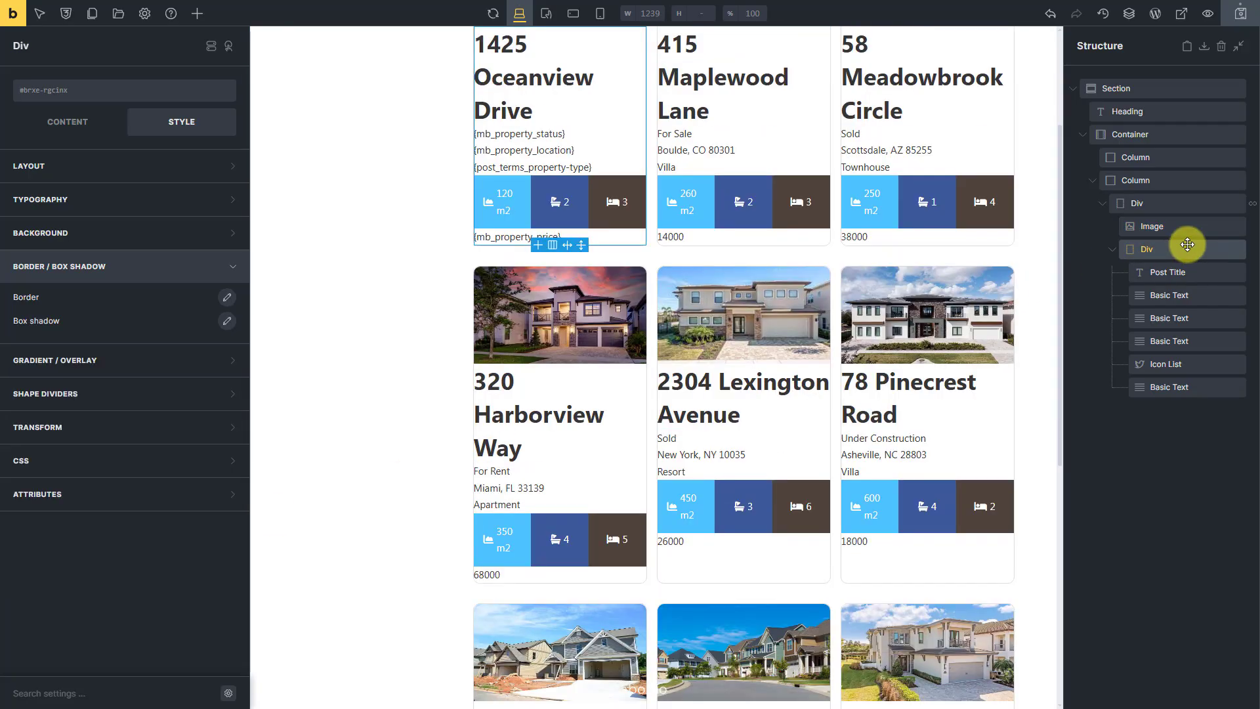
{"action": "left_click", "coordinate": [174, 172]}
{"action": "type", "text": "5px"}
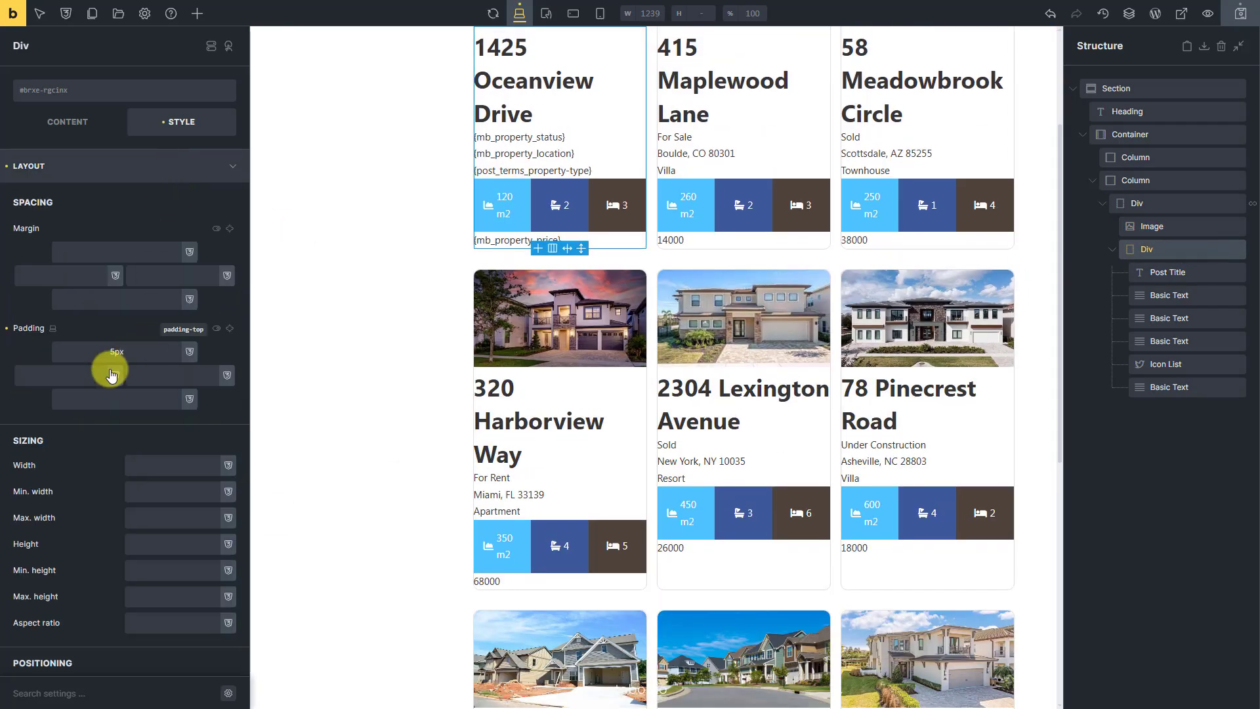
{"action": "type", "text": "10px"}
{"action": "left_click", "coordinate": [146, 376]}
{"action": "type", "text": "10px"}
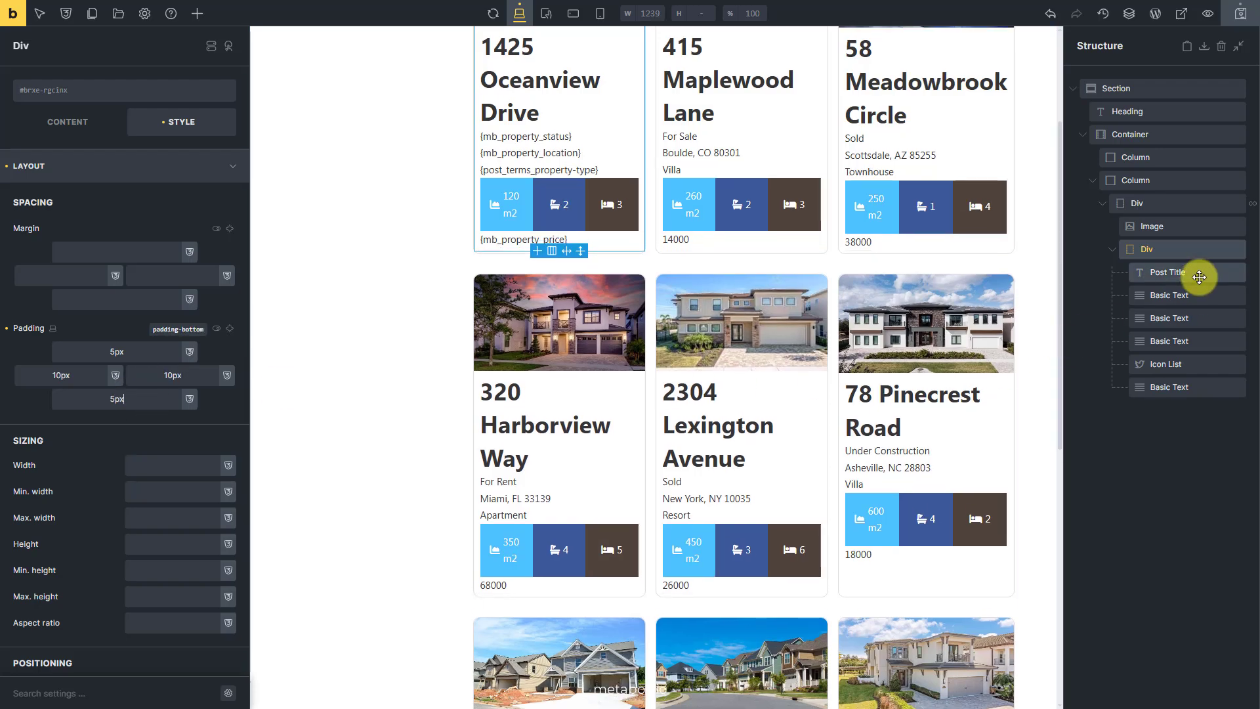
- Change the Post Title's HTML tag to h5 and link it to the post
{"action": "left_click", "coordinate": [1202, 274]}
{"action": "left_click", "coordinate": [96, 130]}
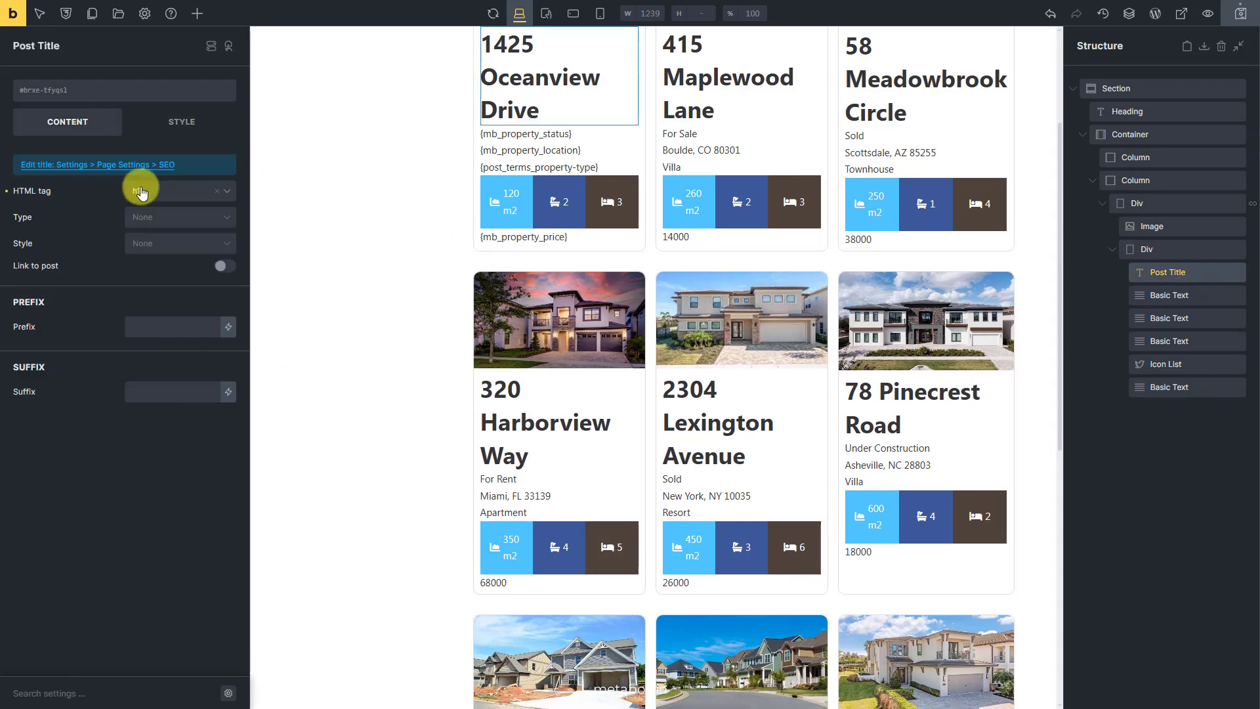
{"action": "left_click", "coordinate": [140, 191]}
{"action": "left_click", "coordinate": [156, 293]}
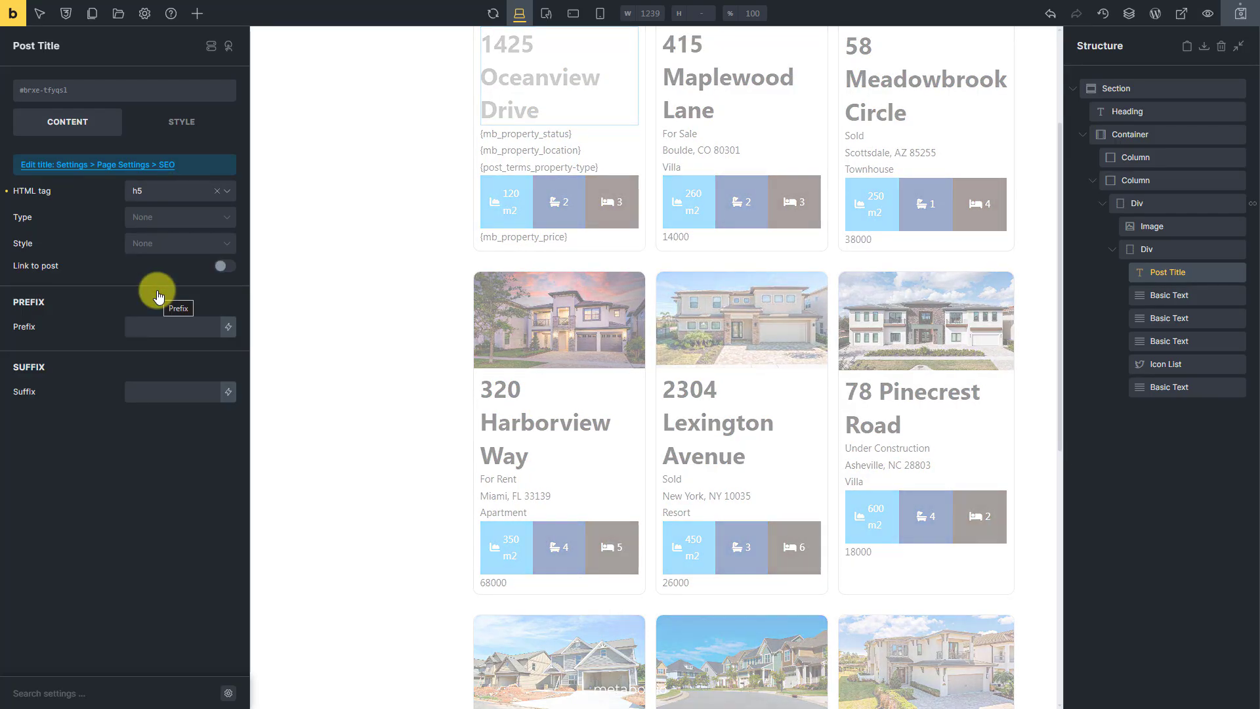
{"action": "left_click", "coordinate": [234, 268]}
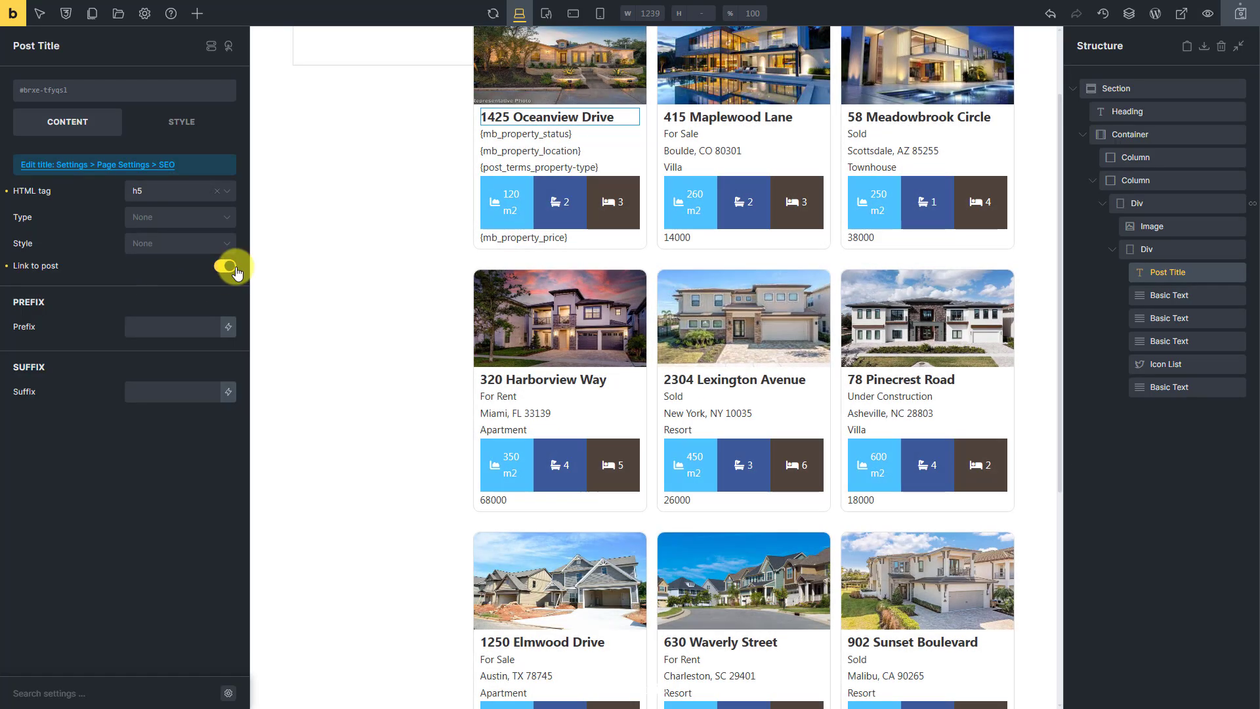
- Move the property status Basic Text above the Post Title, with 5px top and bottom margins and 10px left and right padding
{"action": "left_click_drag", "start_coordinate": [1156, 295], "coordinate": [1169, 270]}
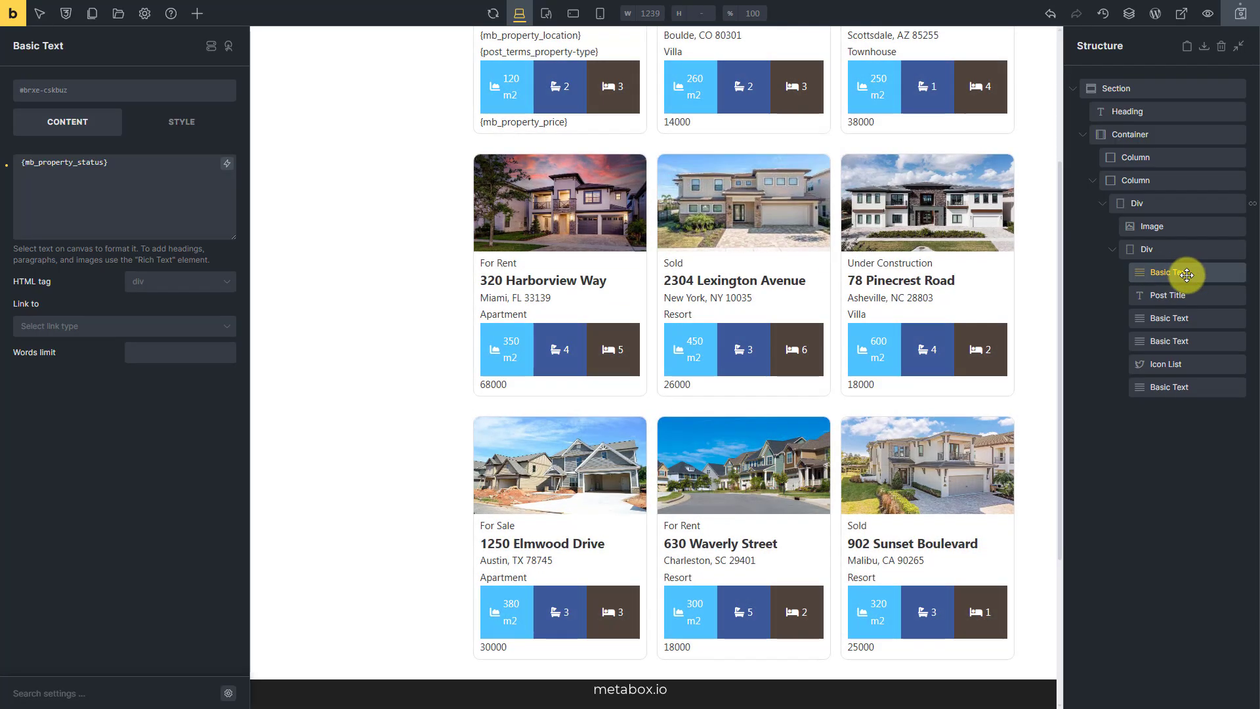
{"action": "left_click", "coordinate": [188, 131]}
{"action": "left_click", "coordinate": [158, 256]}
{"action": "type", "text": "5"}
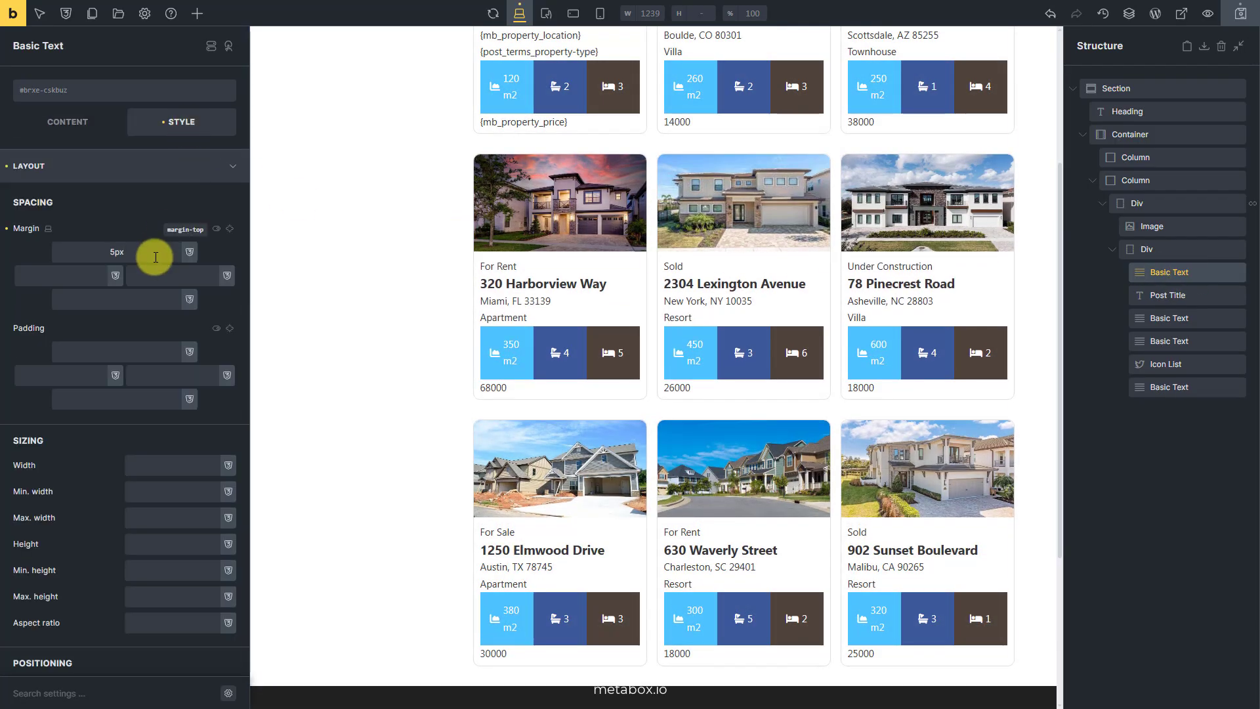
{"action": "left_click", "coordinate": [152, 300]}
{"action": "type", "text": "5"}
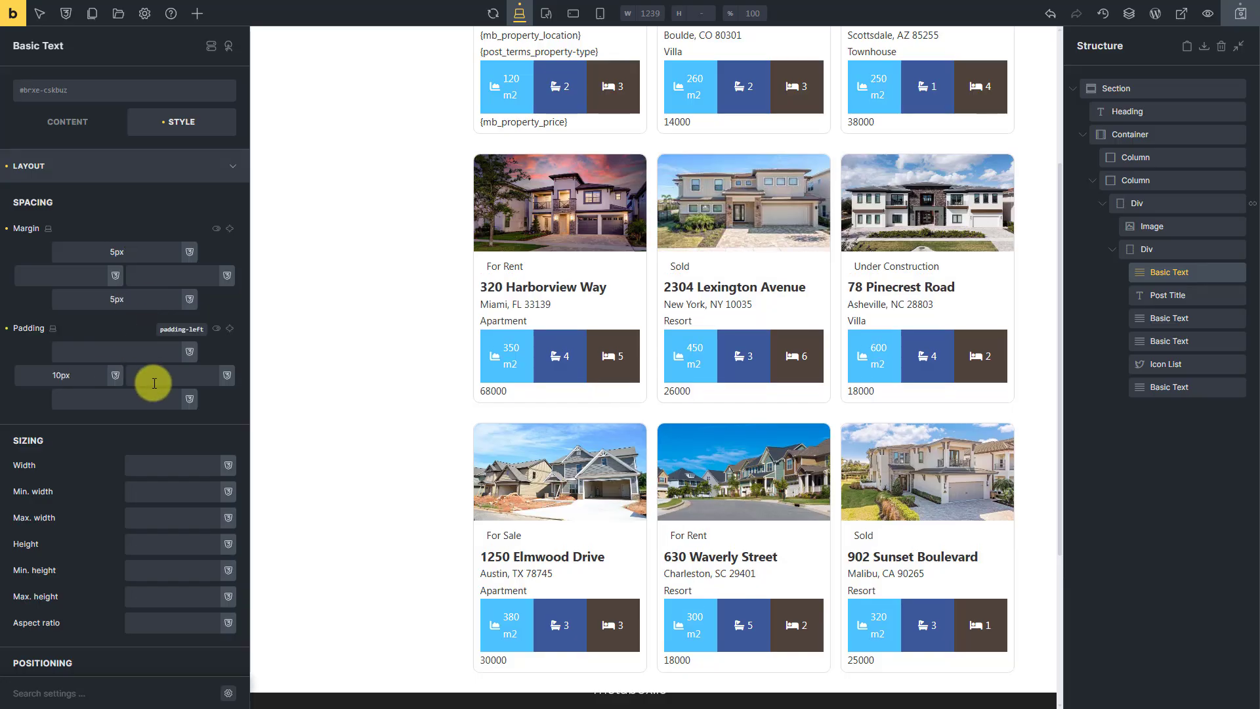
{"action": "left_click", "coordinate": [190, 173]}
- Set the property status text's color to #f5f9fa and its background color to #aa741d
{"action": "left_click", "coordinate": [201, 199]}
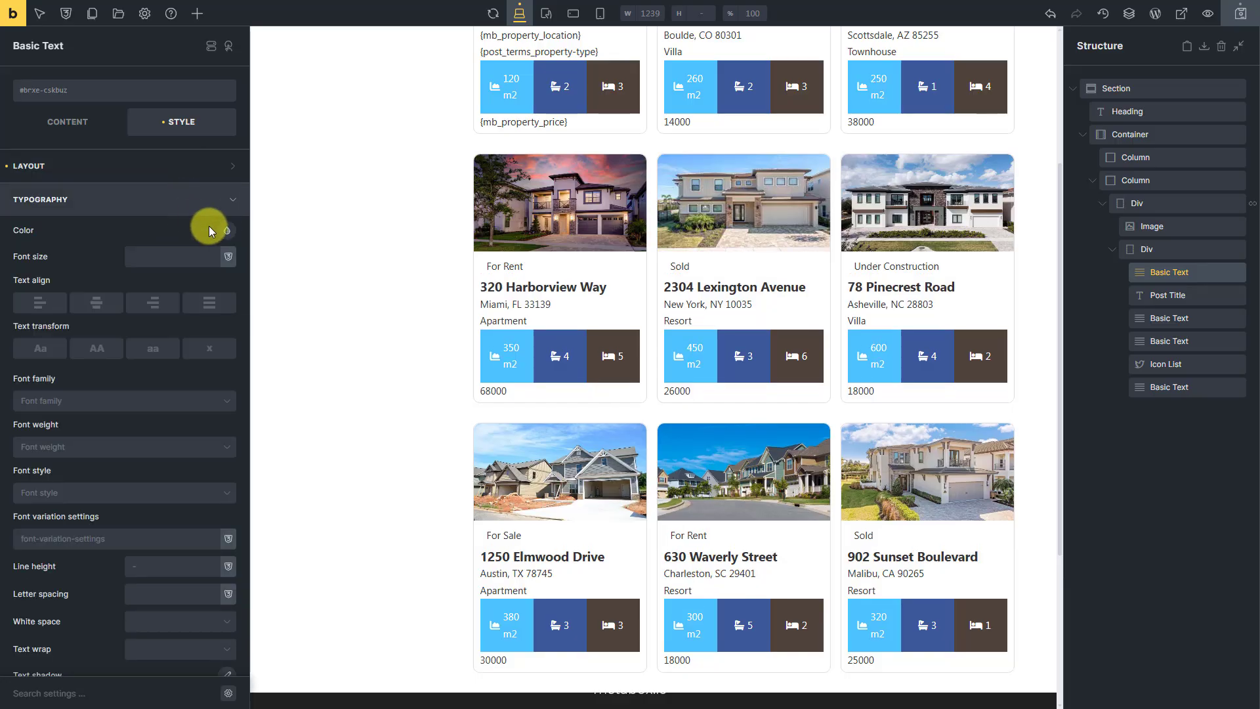
{"action": "left_click", "coordinate": [226, 231]}
{"action": "left_click", "coordinate": [158, 408]}
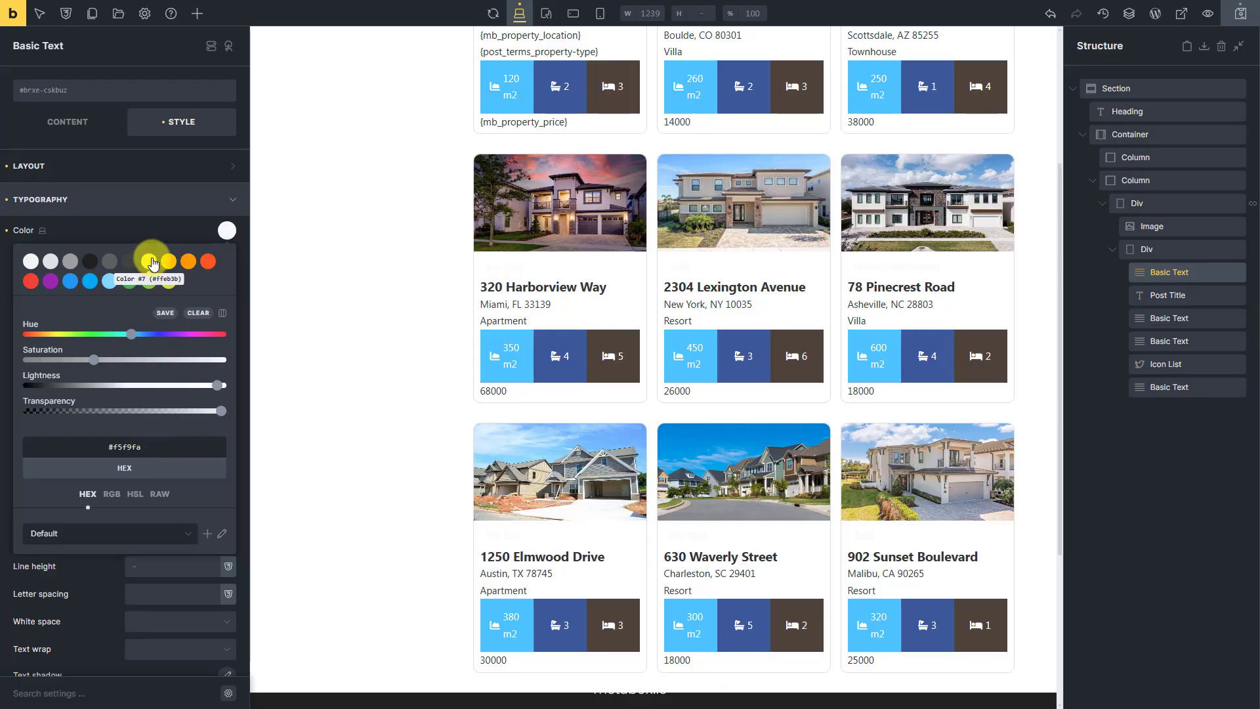
{"action": "left_click", "coordinate": [163, 204]}
{"action": "left_click", "coordinate": [163, 237]}
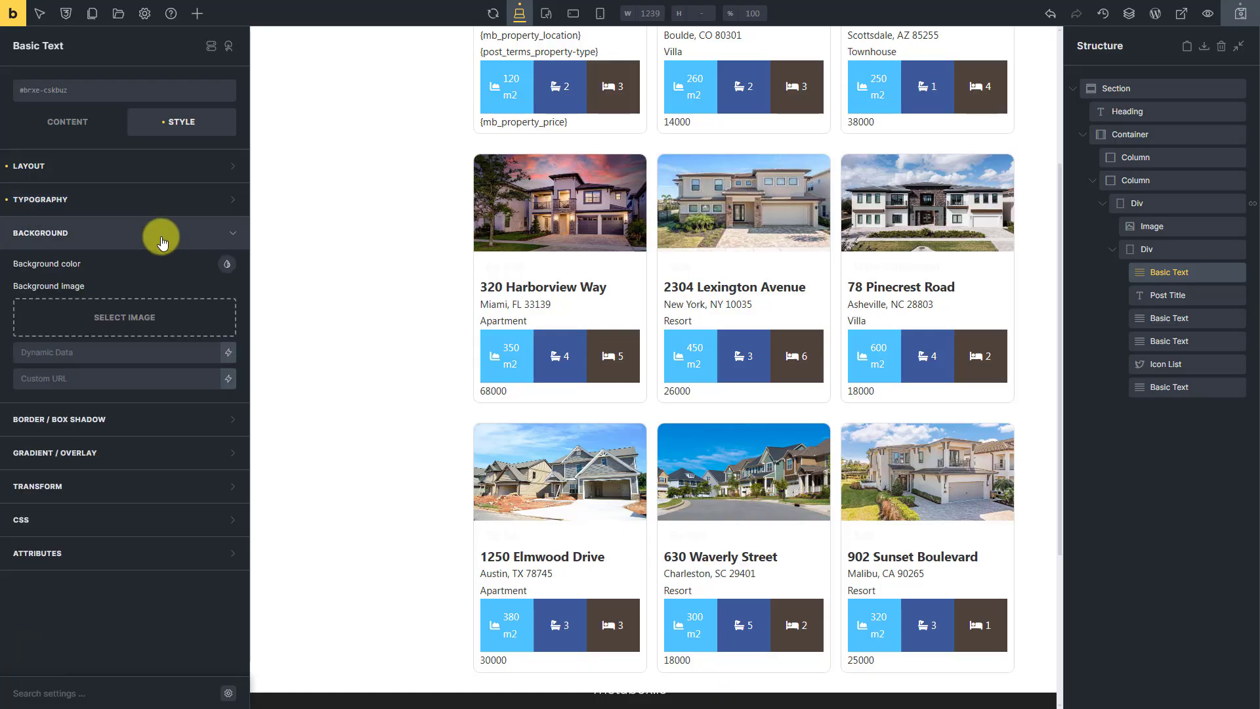
{"action": "left_click", "coordinate": [225, 266]}
{"action": "key", "text": "ctrl+v"}
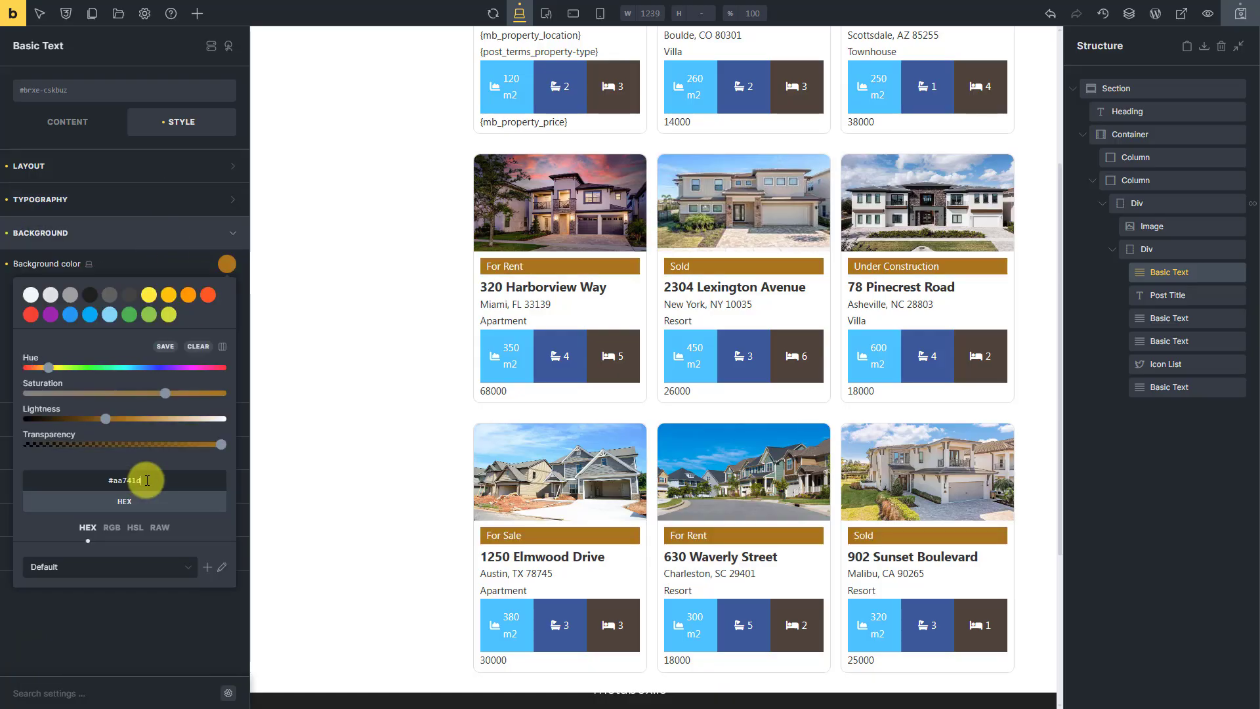
{"action": "left_click", "coordinate": [169, 232]}
- Round all corners of the property status label with a 5px radius
{"action": "left_click", "coordinate": [161, 269]}
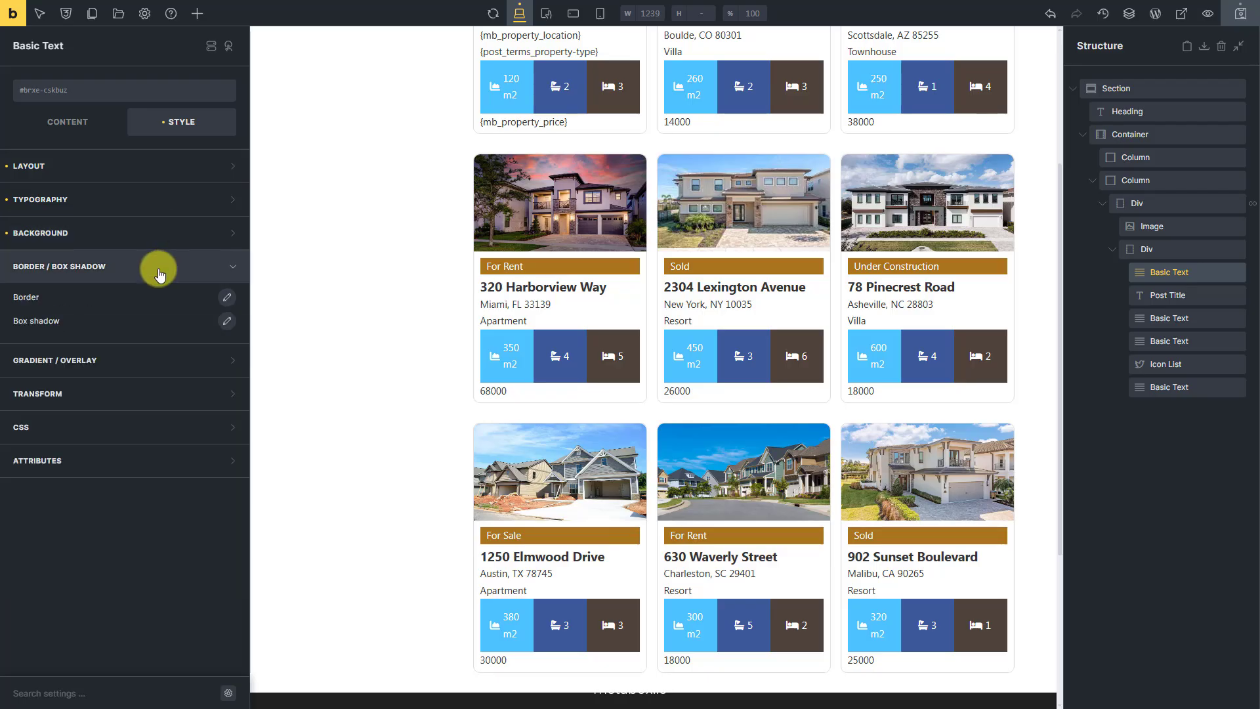
{"action": "left_click", "coordinate": [224, 299]}
{"action": "left_click", "coordinate": [90, 528]}
{"action": "type", "text": "5"}
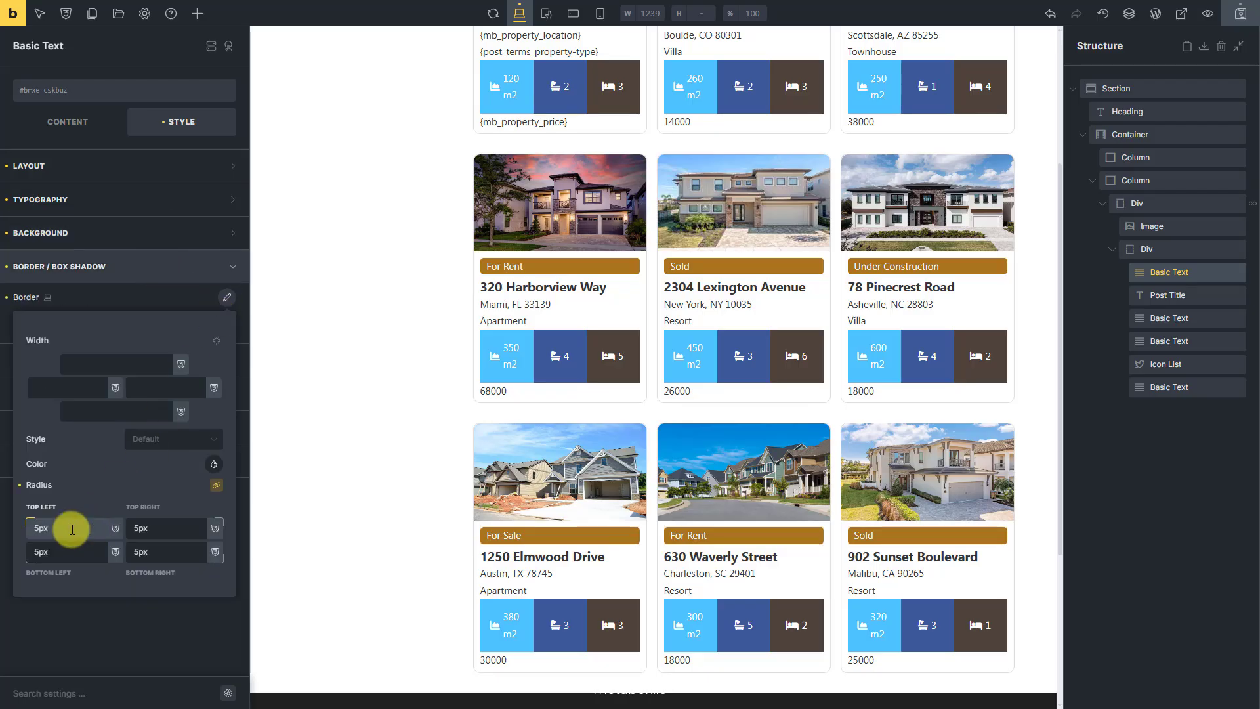
{"action": "left_click", "coordinate": [153, 279]}
- Set the property status label's display to inline-block
{"action": "left_click", "coordinate": [168, 169]}
{"action": "scroll", "coordinate": [174, 408], "scroll_direction": "down", "scroll_amount": 8}
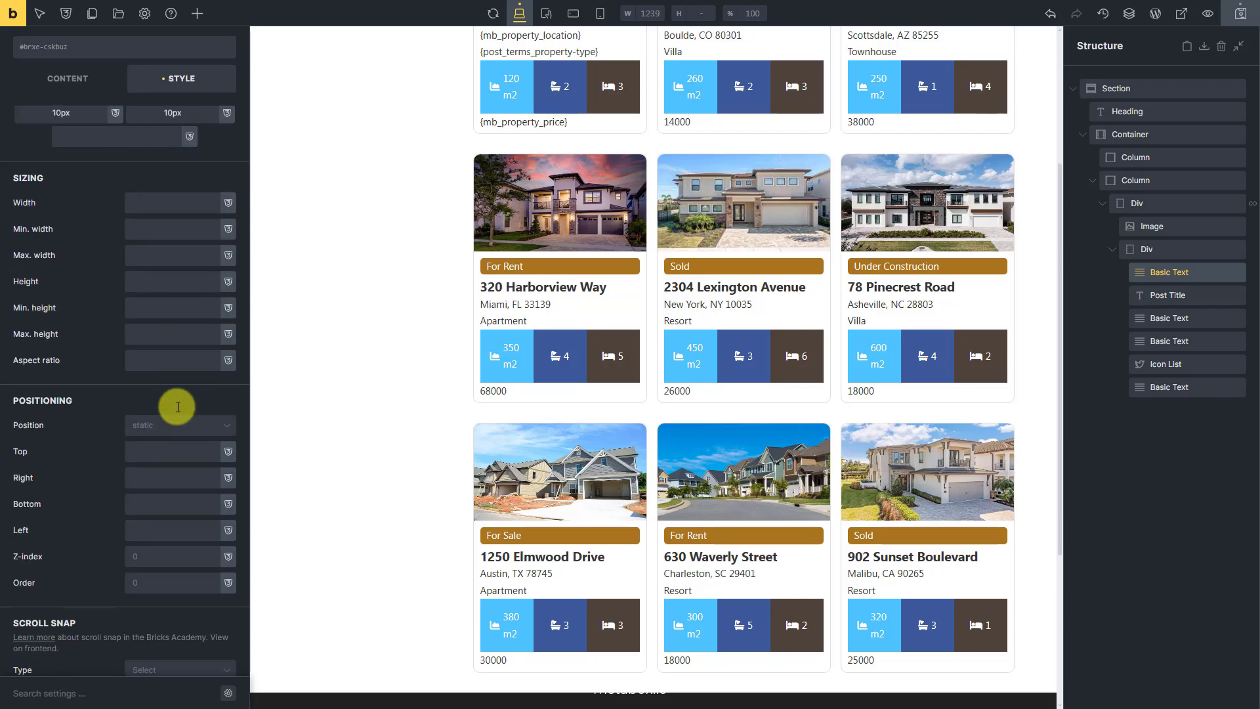
{"action": "scroll", "coordinate": [177, 411], "scroll_direction": "down", "scroll_amount": 1}
{"action": "left_click", "coordinate": [175, 454]}
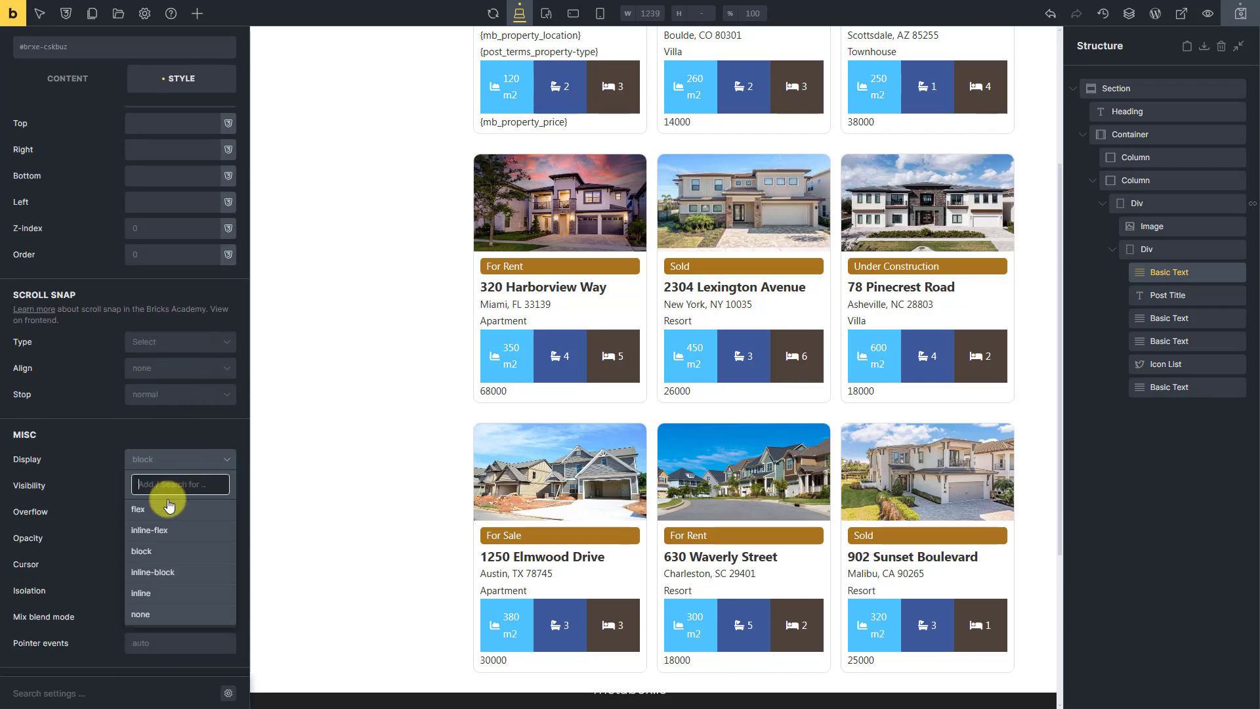
{"action": "left_click", "coordinate": [164, 575]}
{"action": "scroll", "coordinate": [163, 575], "scroll_direction": "up", "scroll_amount": 10}
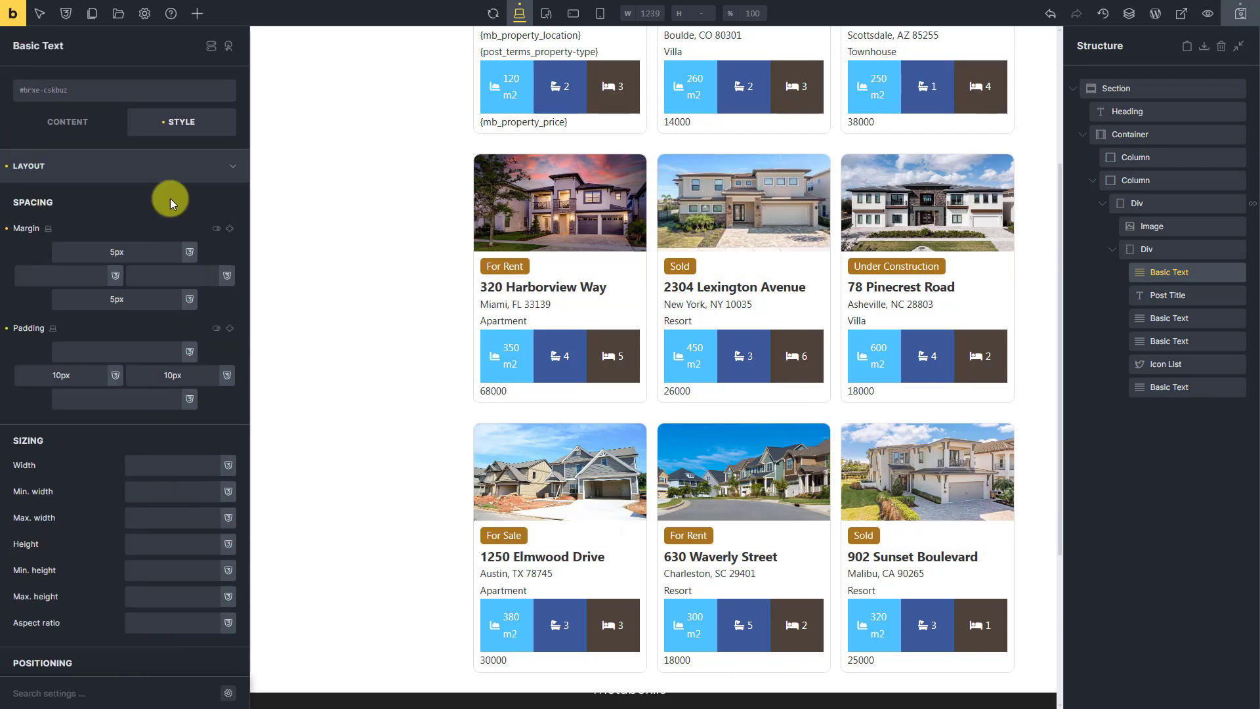
{"action": "left_click", "coordinate": [164, 167]}
- Set the property location text's font style to italic
{"action": "left_click", "coordinate": [1223, 320]}
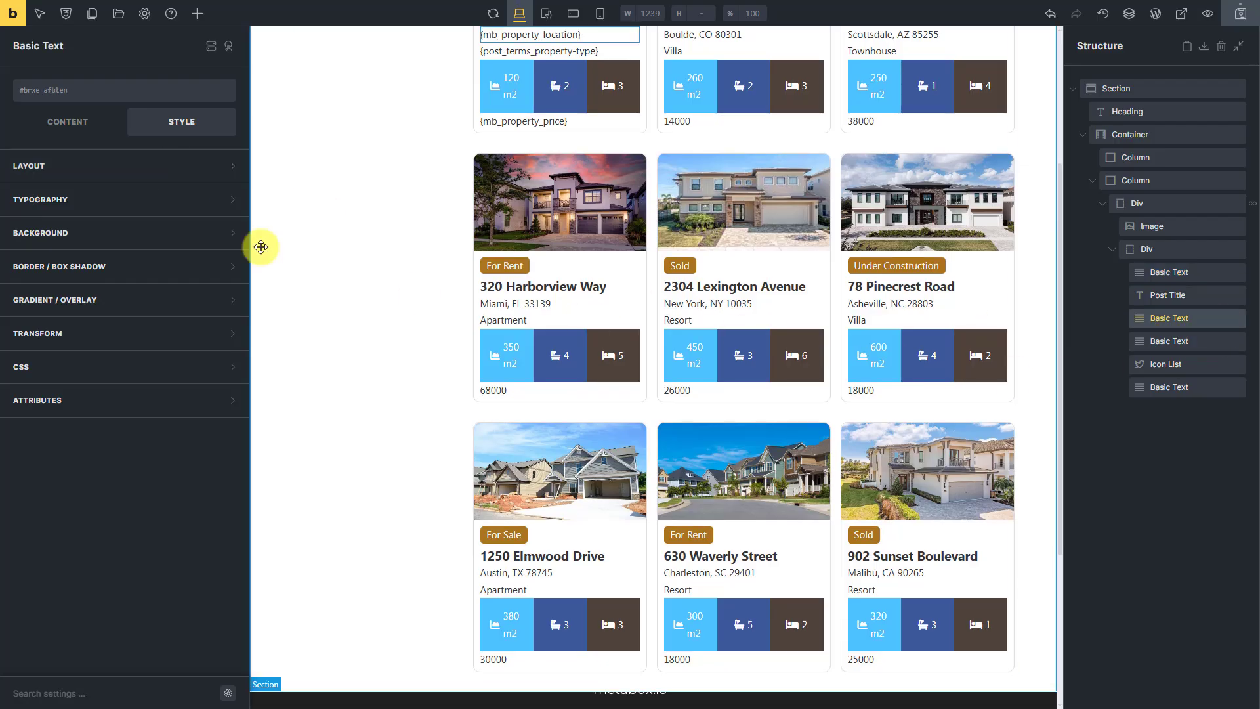
{"action": "left_click", "coordinate": [164, 203]}
{"action": "left_click", "coordinate": [98, 496]}
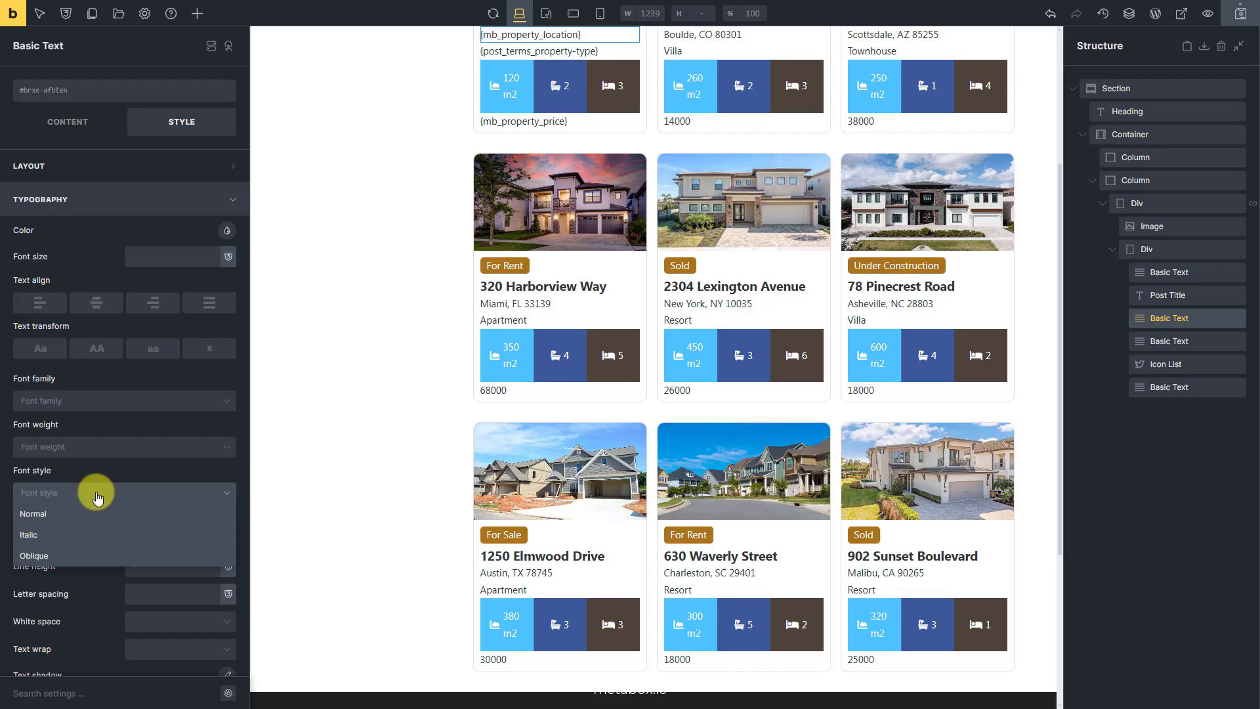
{"action": "left_click", "coordinate": [88, 533]}
- Color the property type text orange and set its font weight to 600
{"action": "left_click", "coordinate": [1145, 341]}
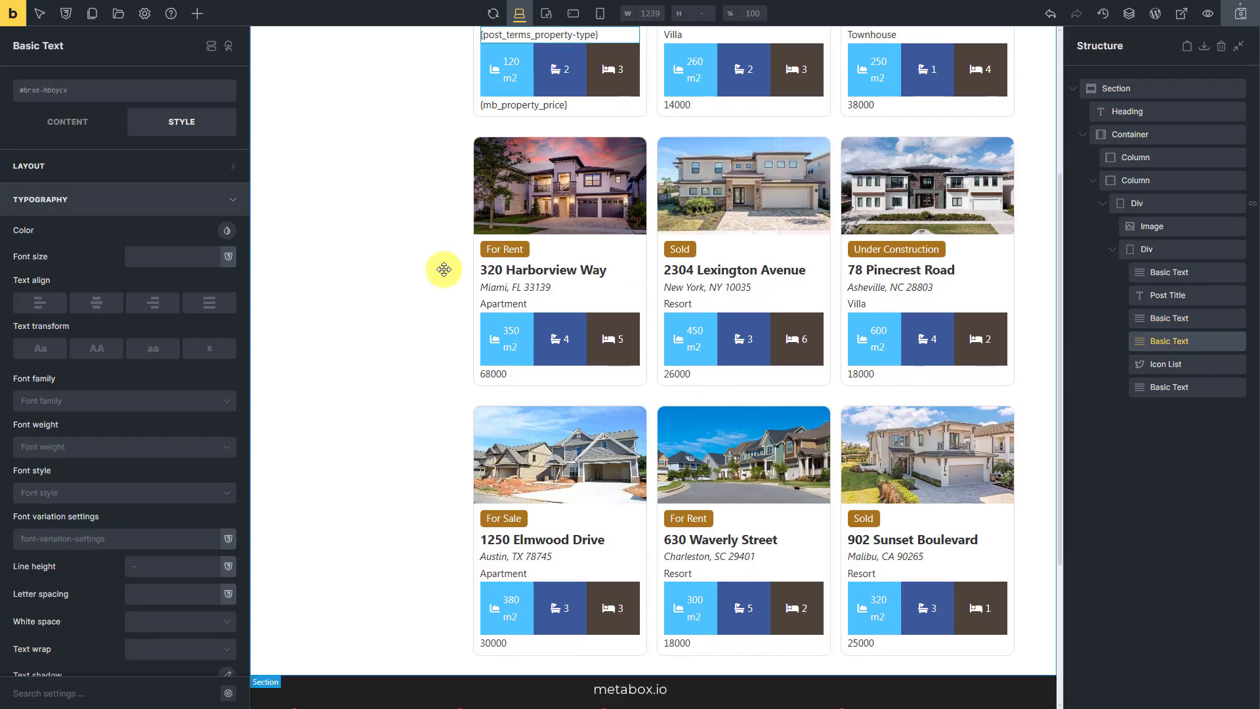
{"action": "left_click", "coordinate": [227, 230]}
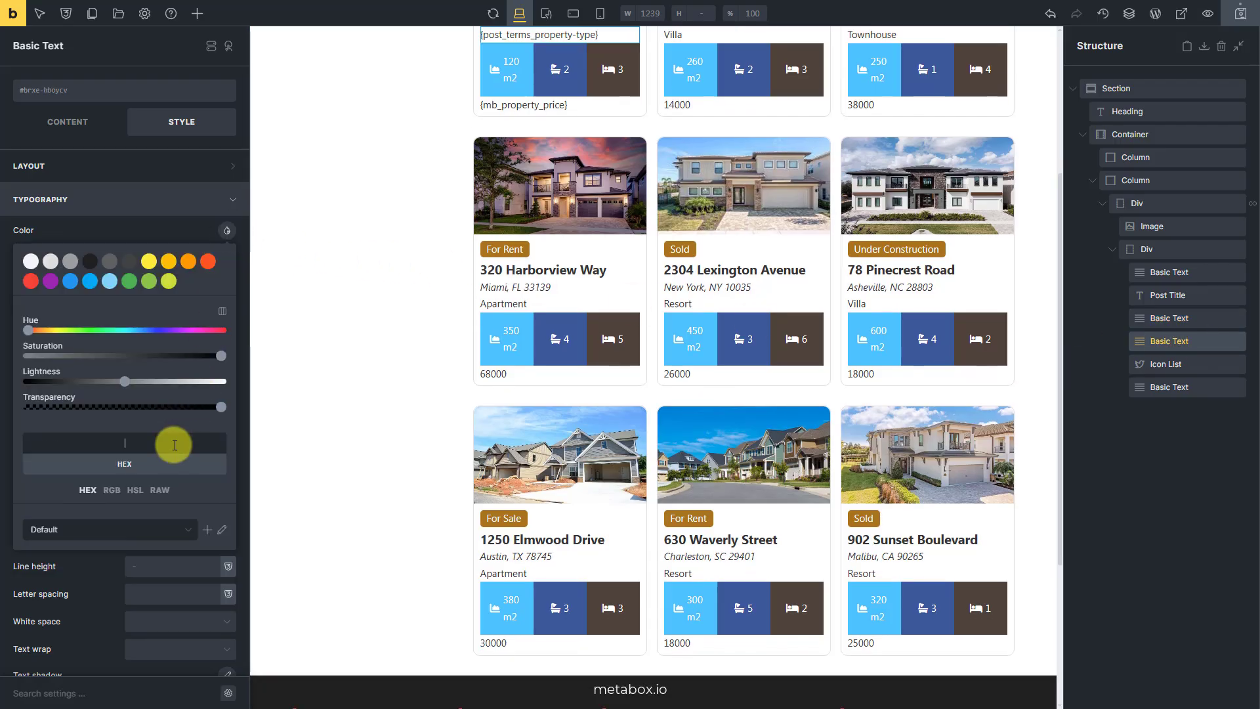
{"action": "left_click", "coordinate": [168, 261]}
{"action": "left_click", "coordinate": [169, 230]}
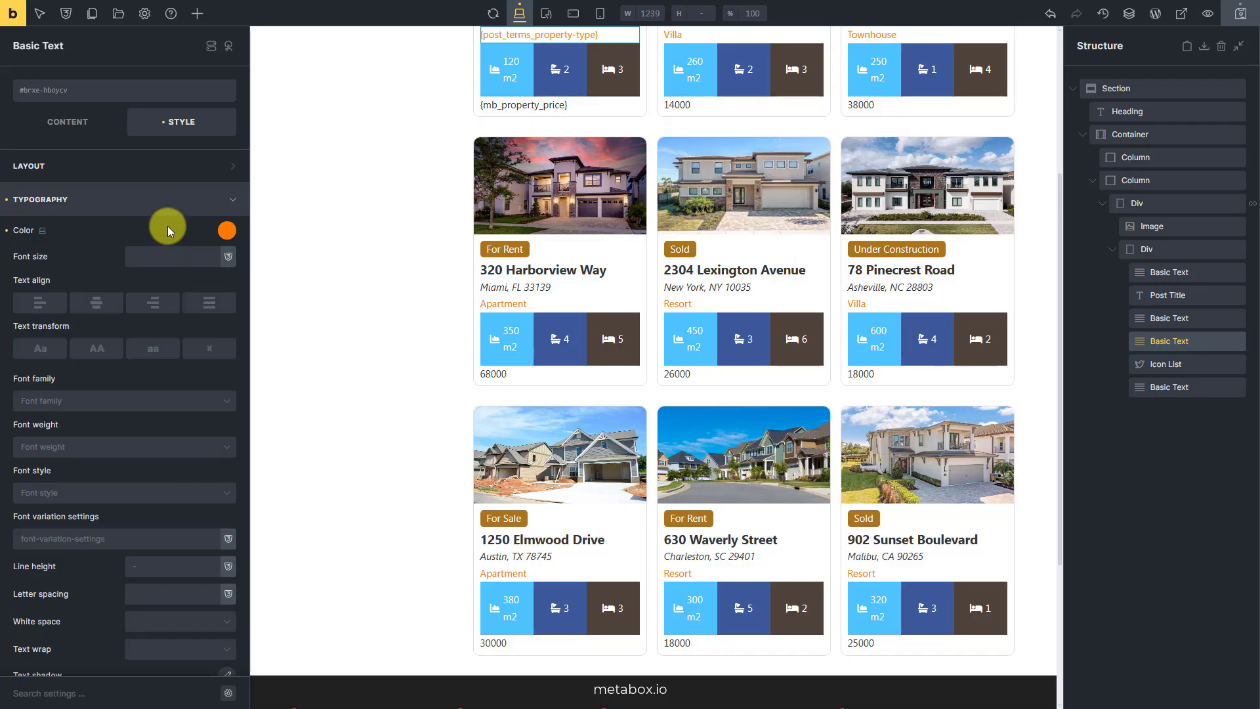
{"action": "left_click", "coordinate": [103, 452]}
{"action": "left_click", "coordinate": [74, 573]}
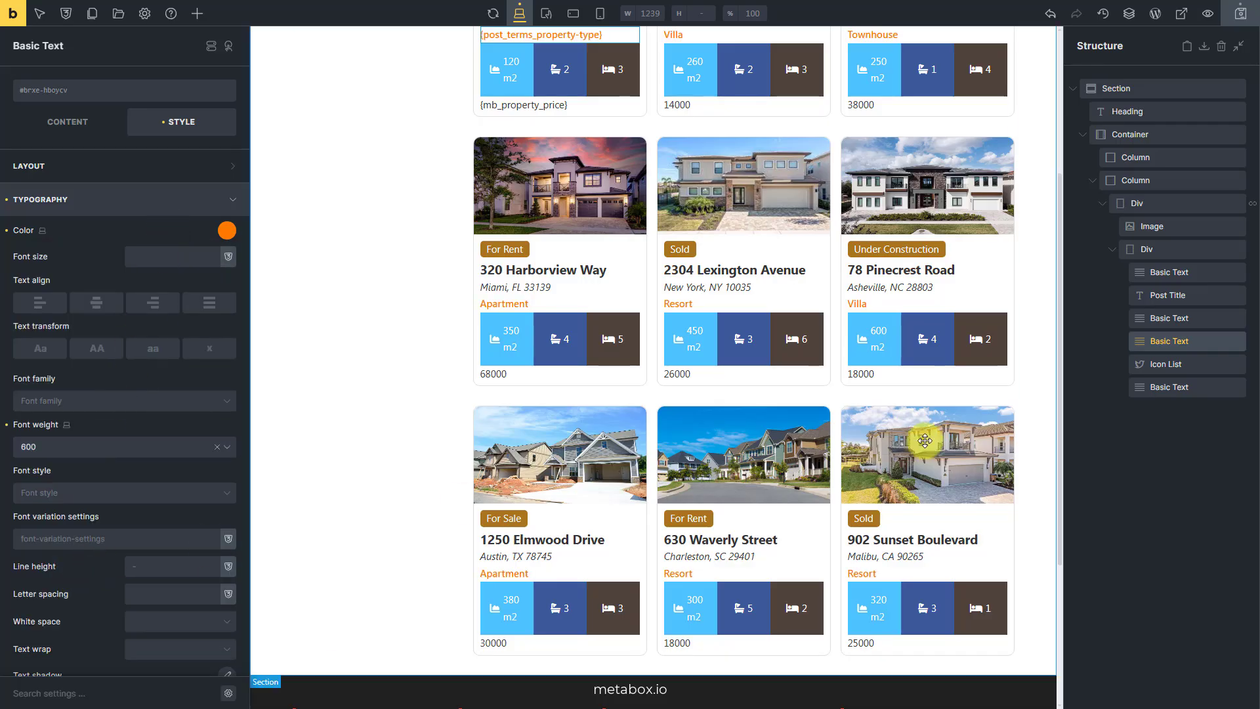
- In the Icon List, set the property area item's icon color to teal and its icon size to 20px
{"action": "left_click", "coordinate": [1210, 363]}
{"action": "left_click", "coordinate": [70, 123]}
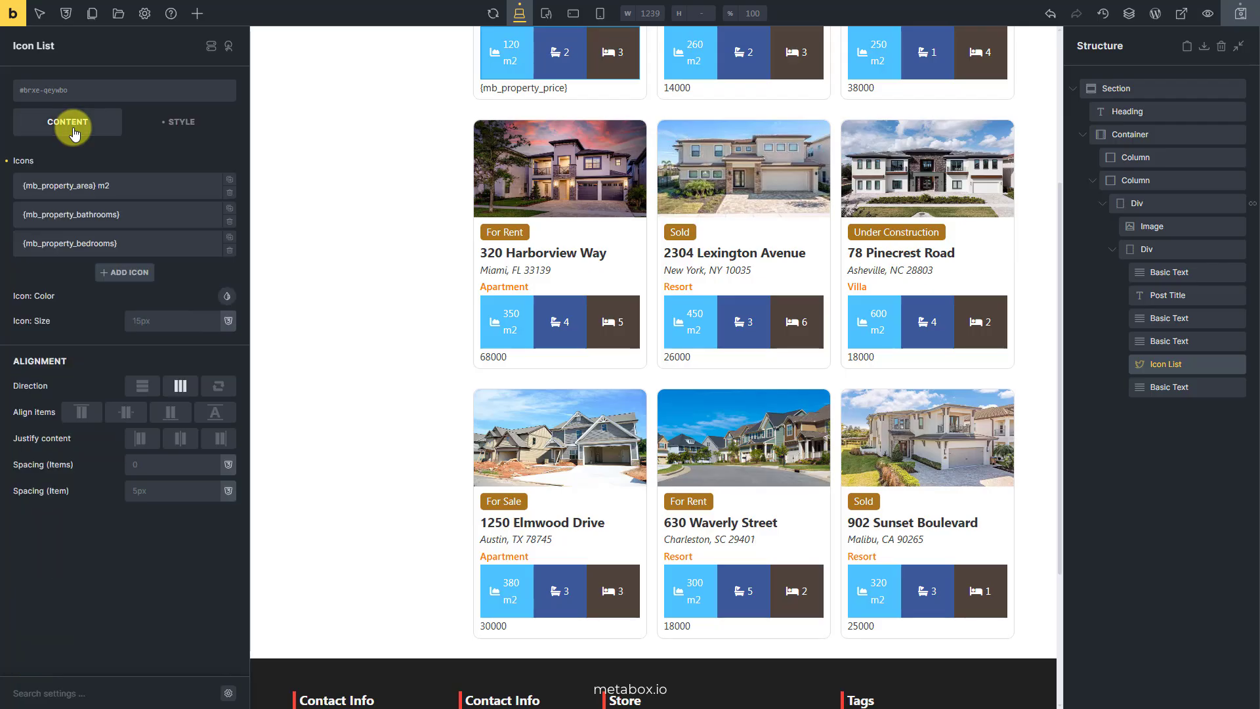
{"action": "left_click", "coordinate": [160, 194]}
{"action": "left_click", "coordinate": [214, 247]}
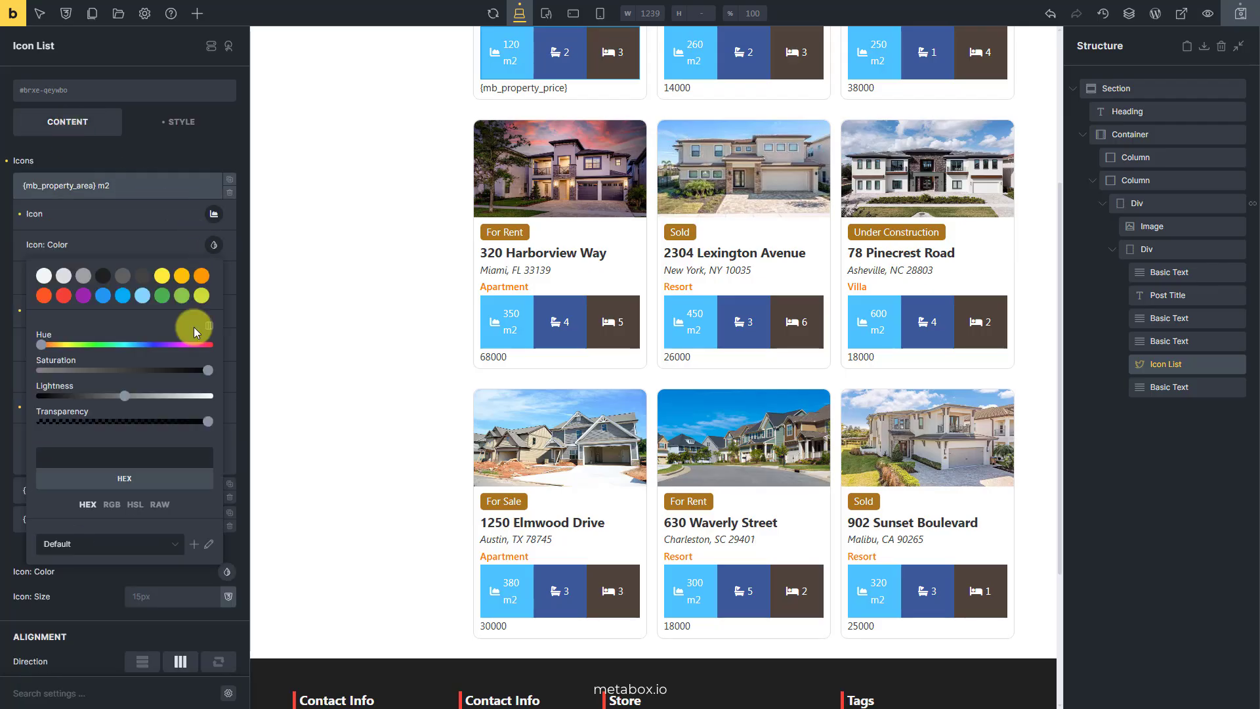
{"action": "key", "text": "ctrl+v"}
{"action": "left_click", "coordinate": [153, 228]}
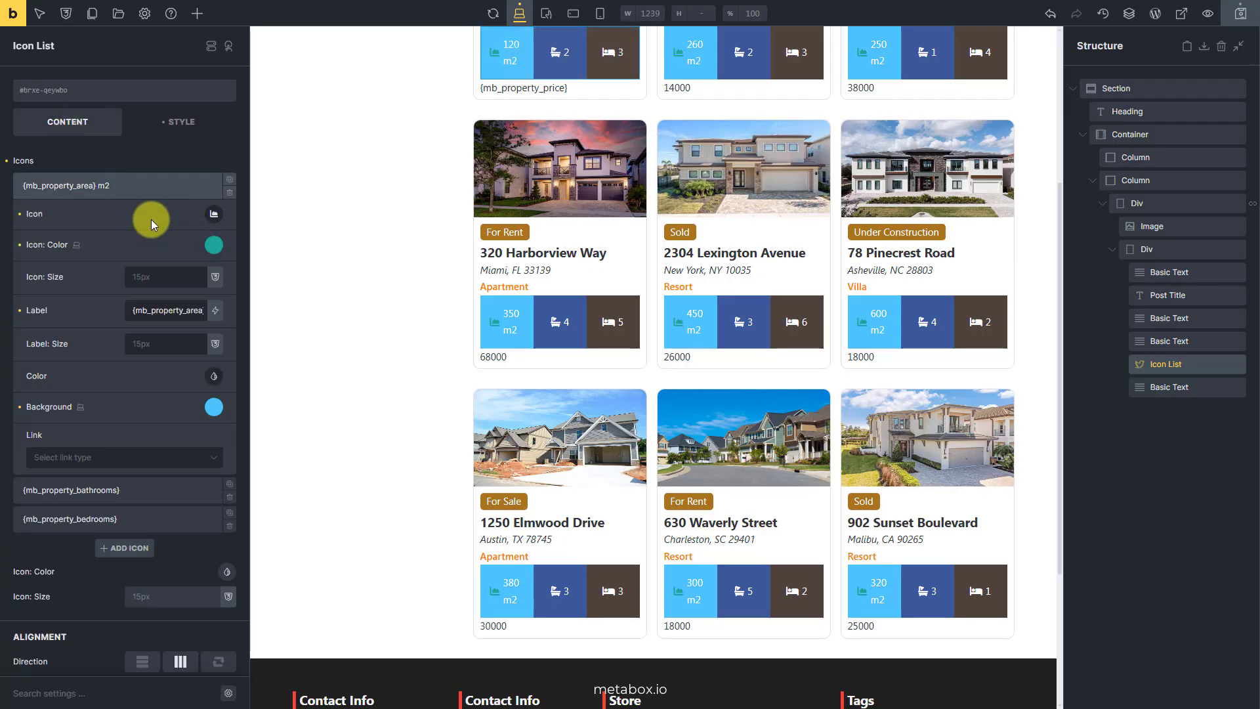
{"action": "left_click", "coordinate": [164, 279]}
{"action": "type", "text": "20px"}
- Set the property area item's text color to #1da69a and clear its background color
{"action": "left_click", "coordinate": [214, 376]}
{"action": "left_click", "coordinate": [148, 593]}
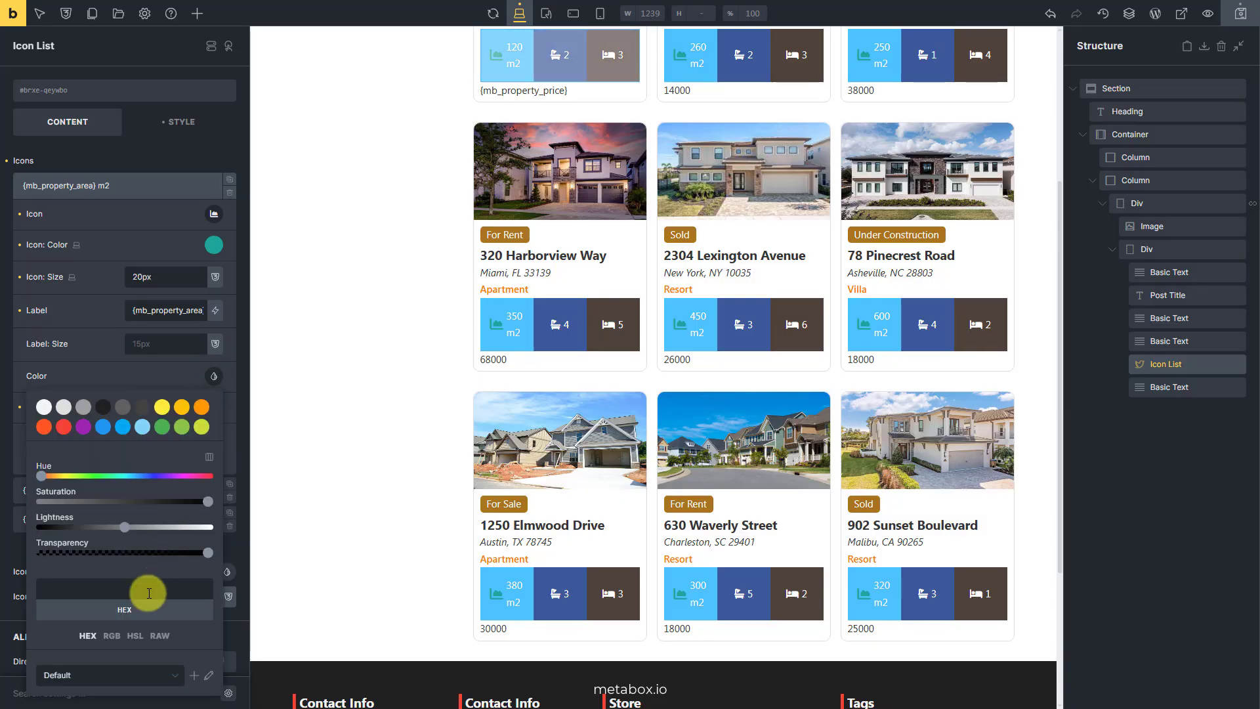
{"action": "type", "text": "#1da69a"}
{"action": "left_click", "coordinate": [152, 374]}
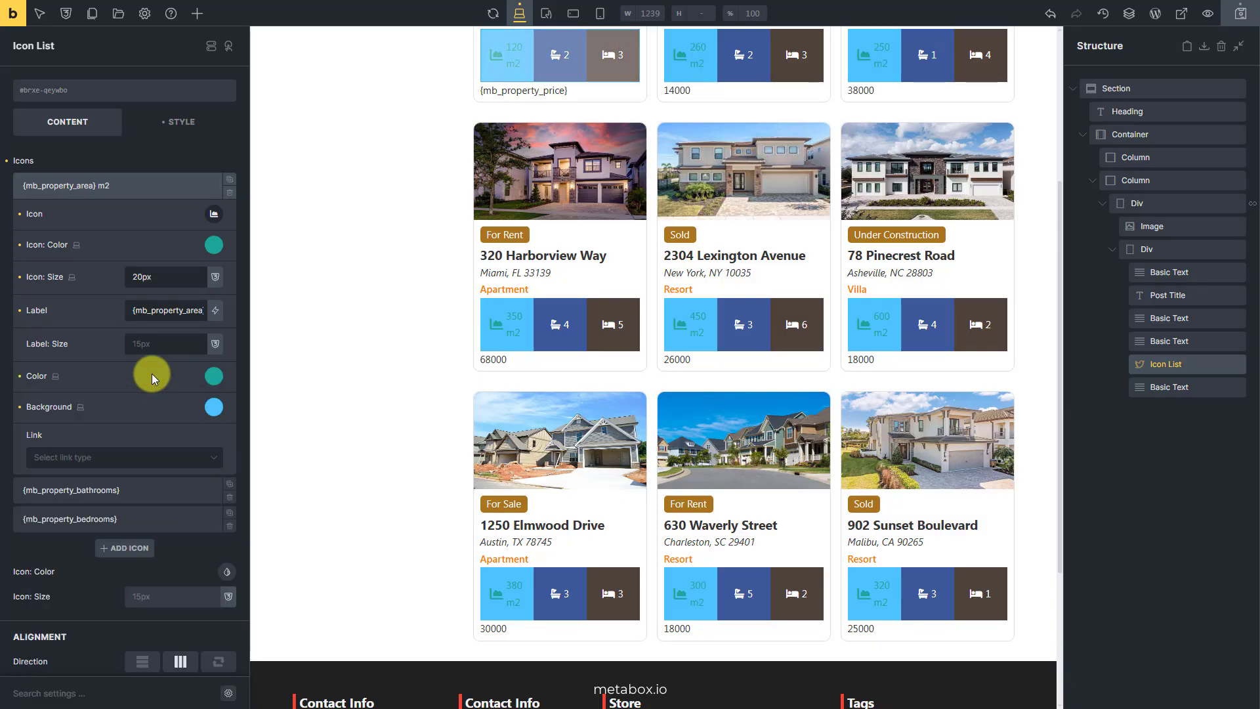
{"action": "left_click", "coordinate": [215, 410]}
{"action": "left_click", "coordinate": [175, 490]}
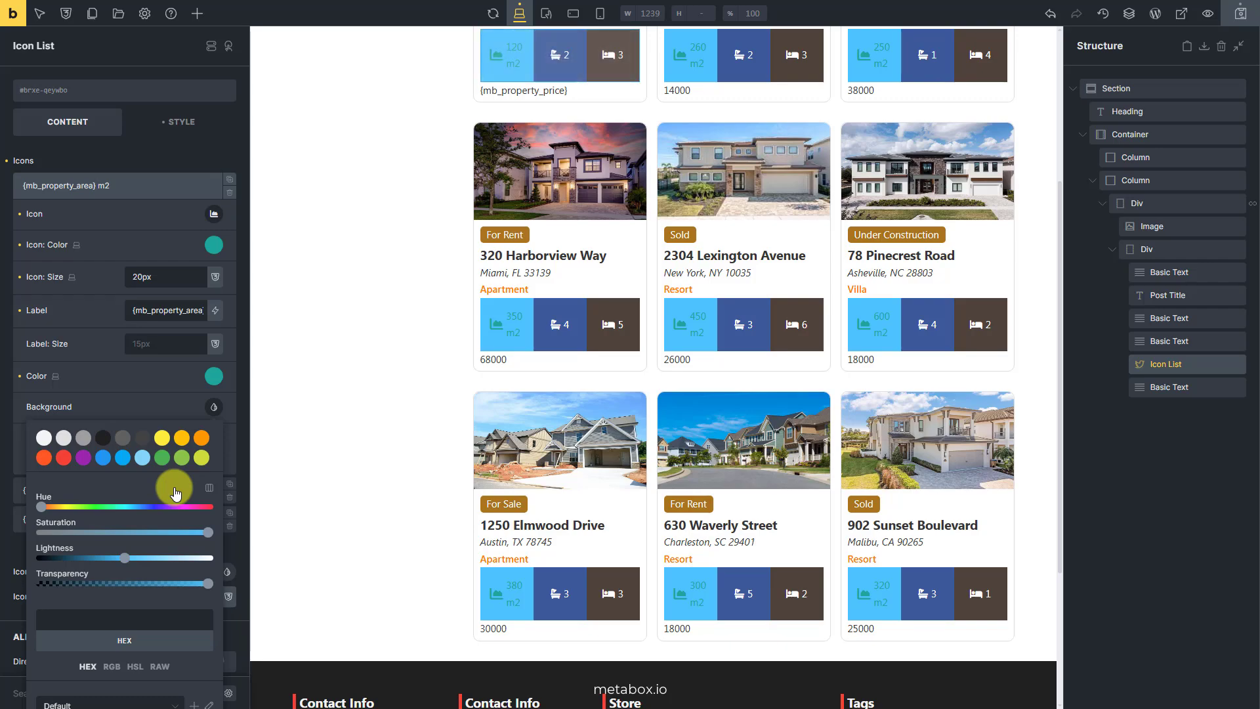
{"action": "left_click", "coordinate": [176, 394]}
{"action": "left_click", "coordinate": [168, 187]}
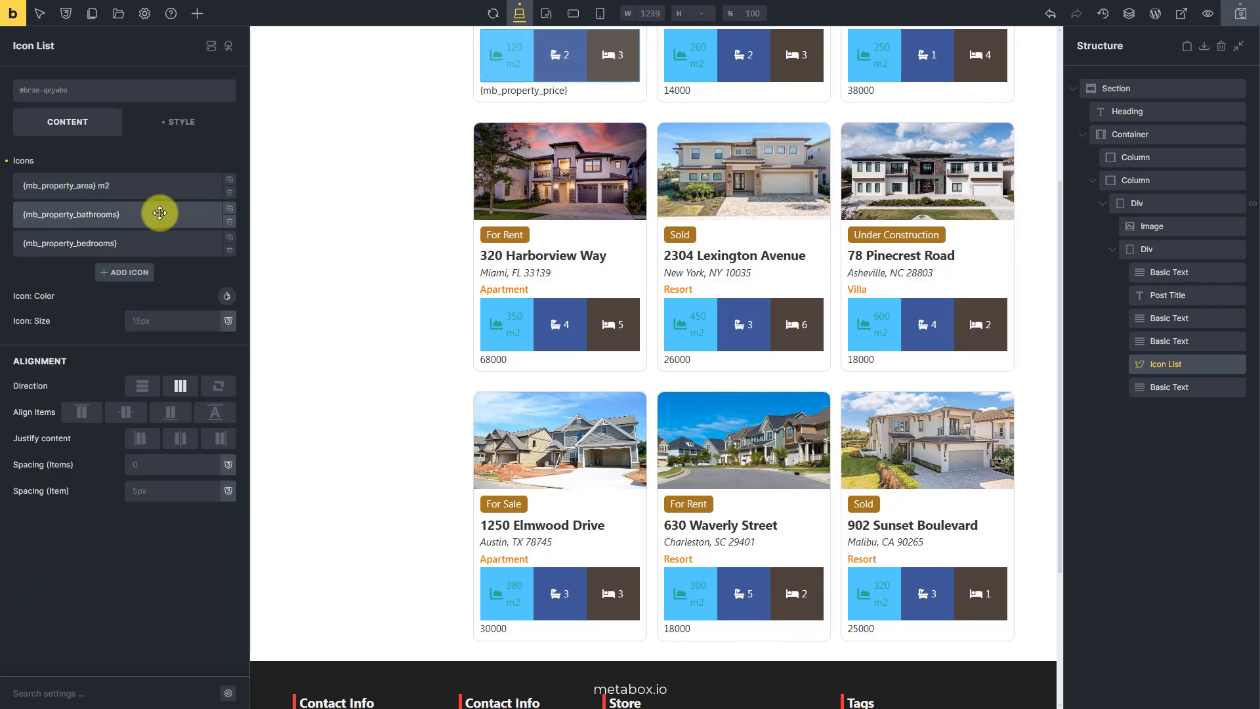
- Set the bathrooms item's icon color to #1da69a and its icon size to 20px
{"action": "left_click", "coordinate": [160, 214]}
{"action": "left_click", "coordinate": [213, 273]}
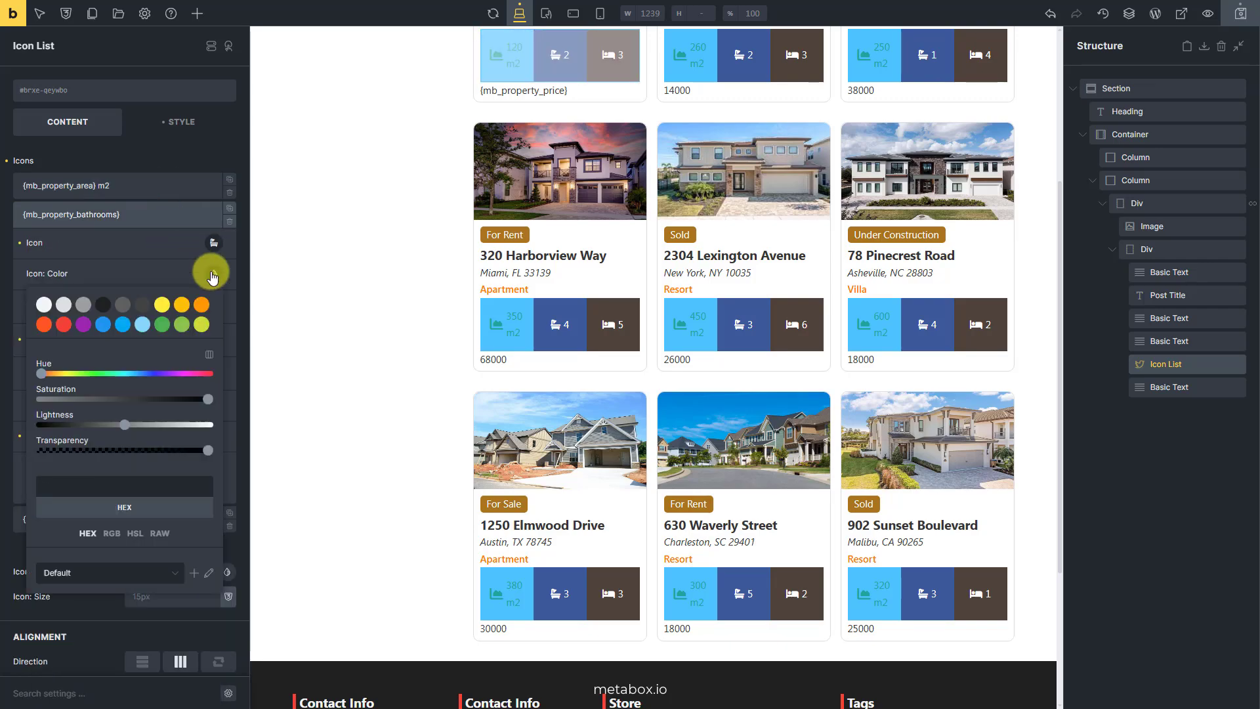
{"action": "left_click", "coordinate": [182, 489]}
{"action": "type", "text": "#1da69a"}
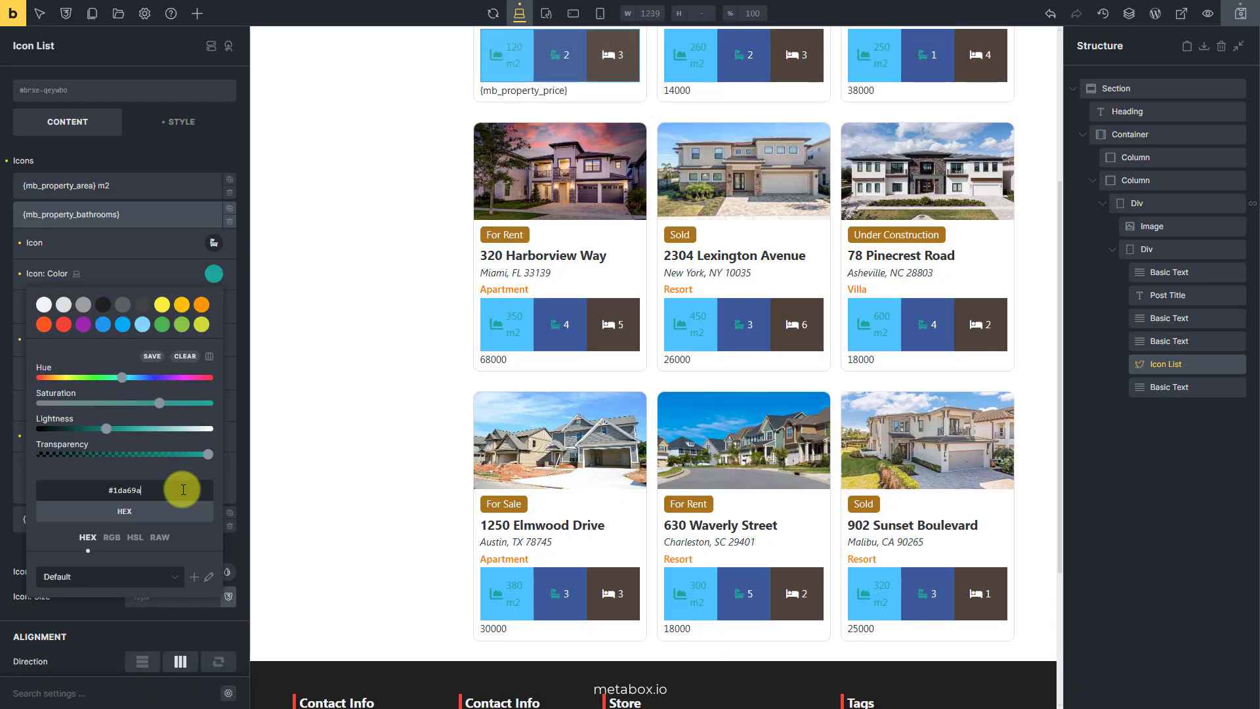
{"action": "left_click", "coordinate": [164, 278]}
{"action": "left_click", "coordinate": [185, 307]}
{"action": "type", "text": "20px"}
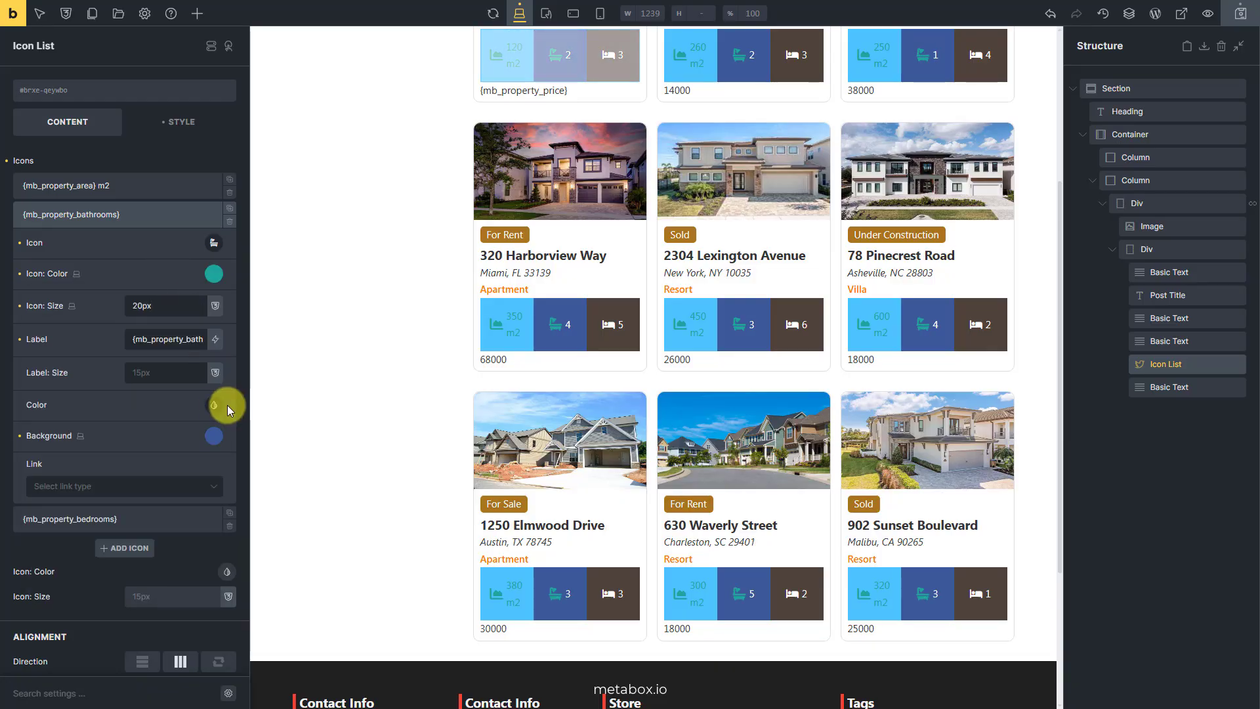
- Set the bathrooms item's text color to #1da69a and clear its background color
{"action": "left_click", "coordinate": [216, 406]}
{"action": "left_click", "coordinate": [155, 605]}
{"action": "type", "text": "#1da69a"}
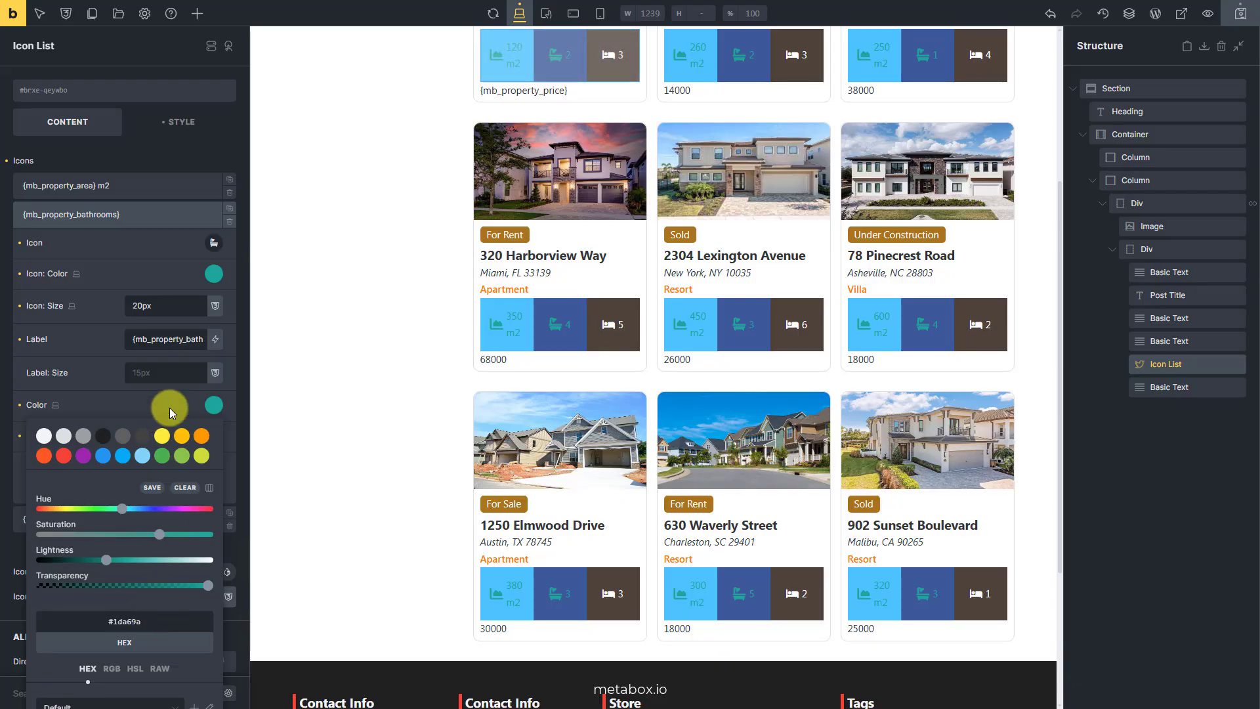
{"action": "left_click", "coordinate": [169, 407]}
{"action": "left_click", "coordinate": [215, 436]}
{"action": "left_click", "coordinate": [185, 517]}
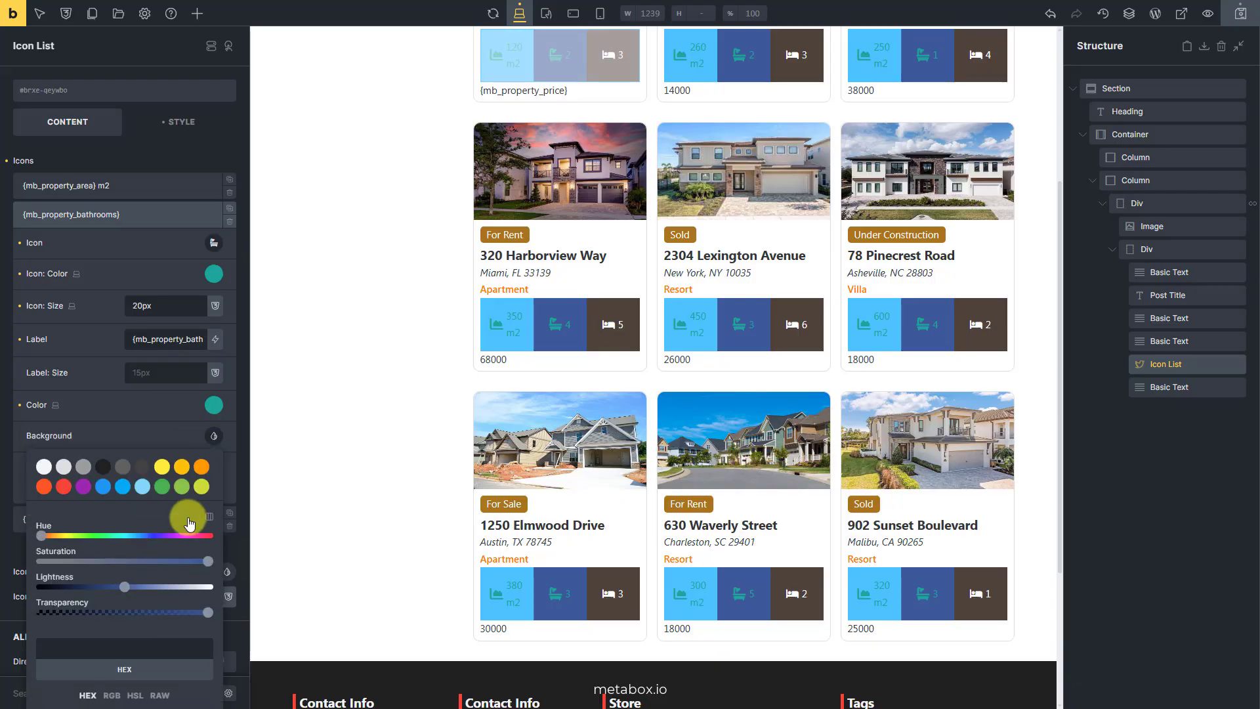
{"action": "left_click", "coordinate": [172, 428]}
{"action": "left_click", "coordinate": [175, 214]}
- Set the bedrooms item's icon color to #1da69a
{"action": "left_click", "coordinate": [168, 243]}
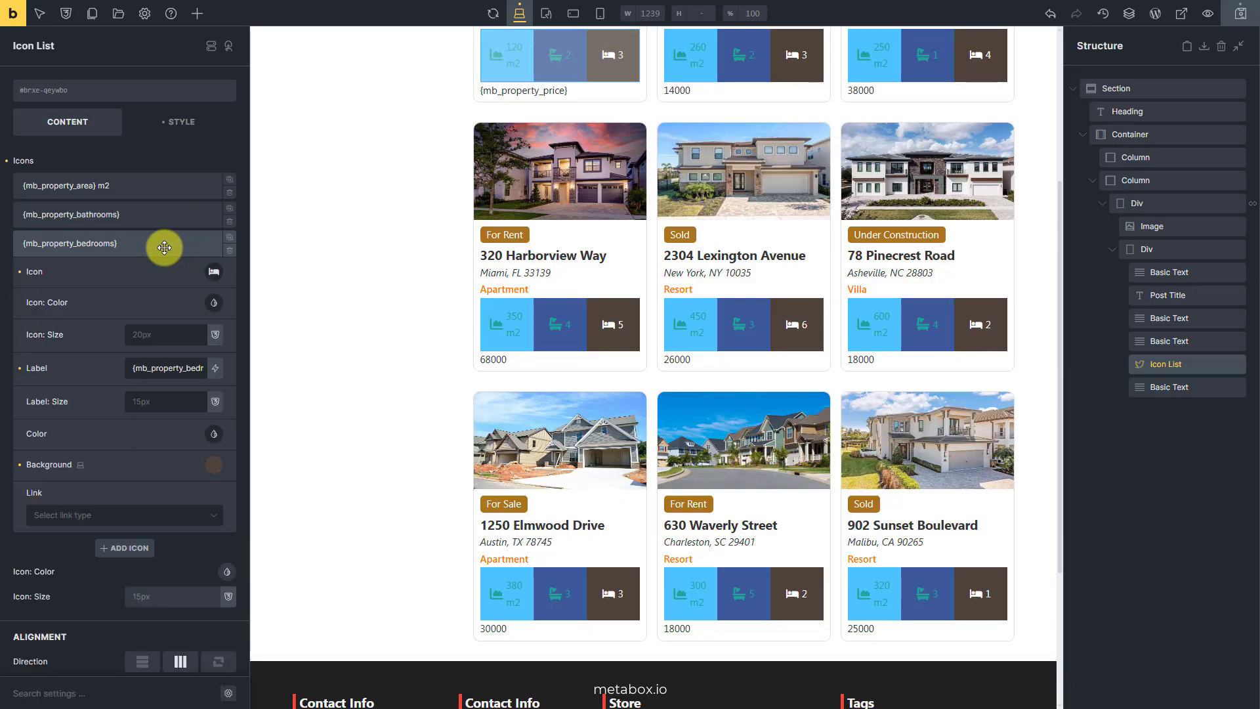
{"action": "left_click", "coordinate": [213, 302]}
{"action": "left_click", "coordinate": [163, 516]}
{"action": "type", "text": "#1da69a"}
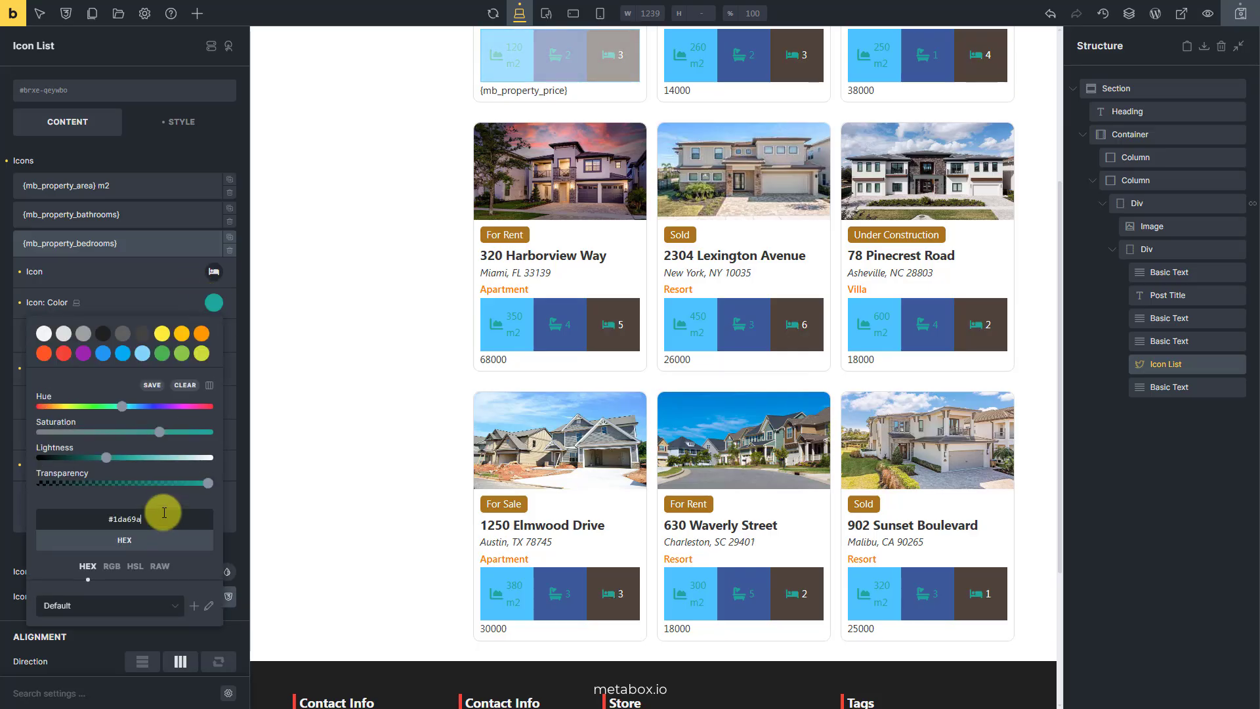
{"action": "left_click", "coordinate": [165, 319]}
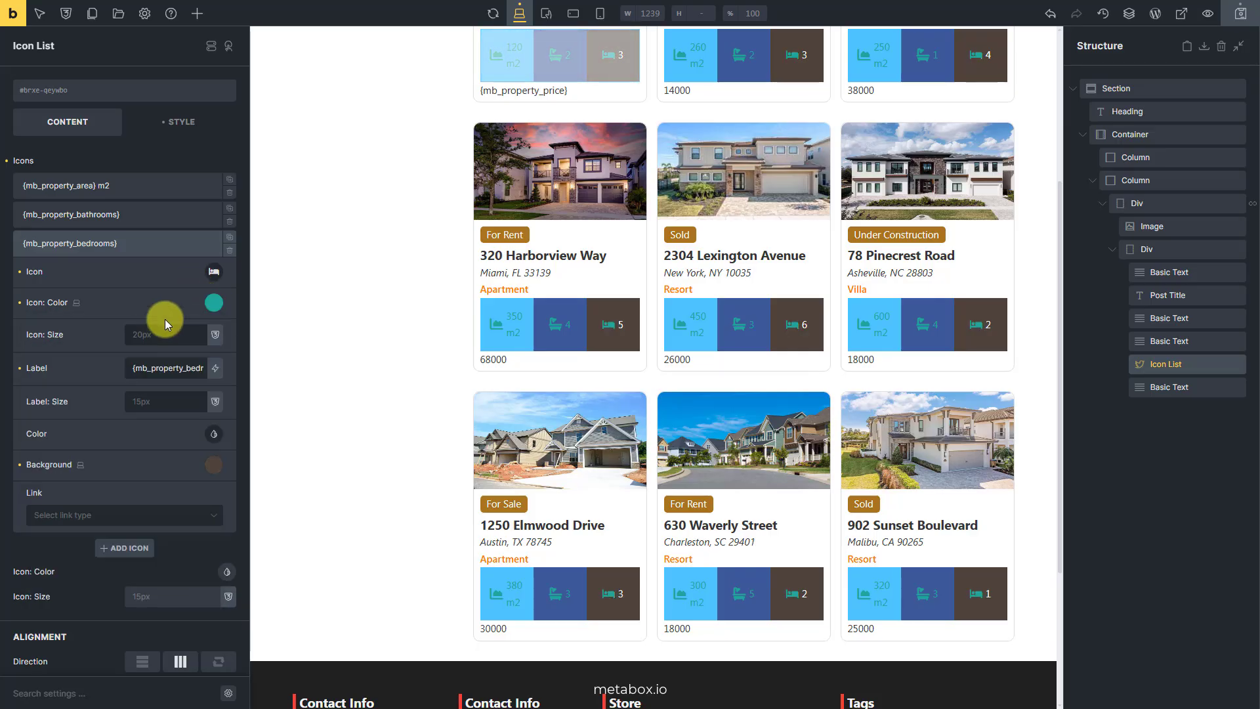
- Set the bedrooms item's text color to #1da69a and clear its background color
{"action": "left_click", "coordinate": [213, 435]}
{"action": "left_click", "coordinate": [167, 640]}
{"action": "type", "text": "#1da69a"}
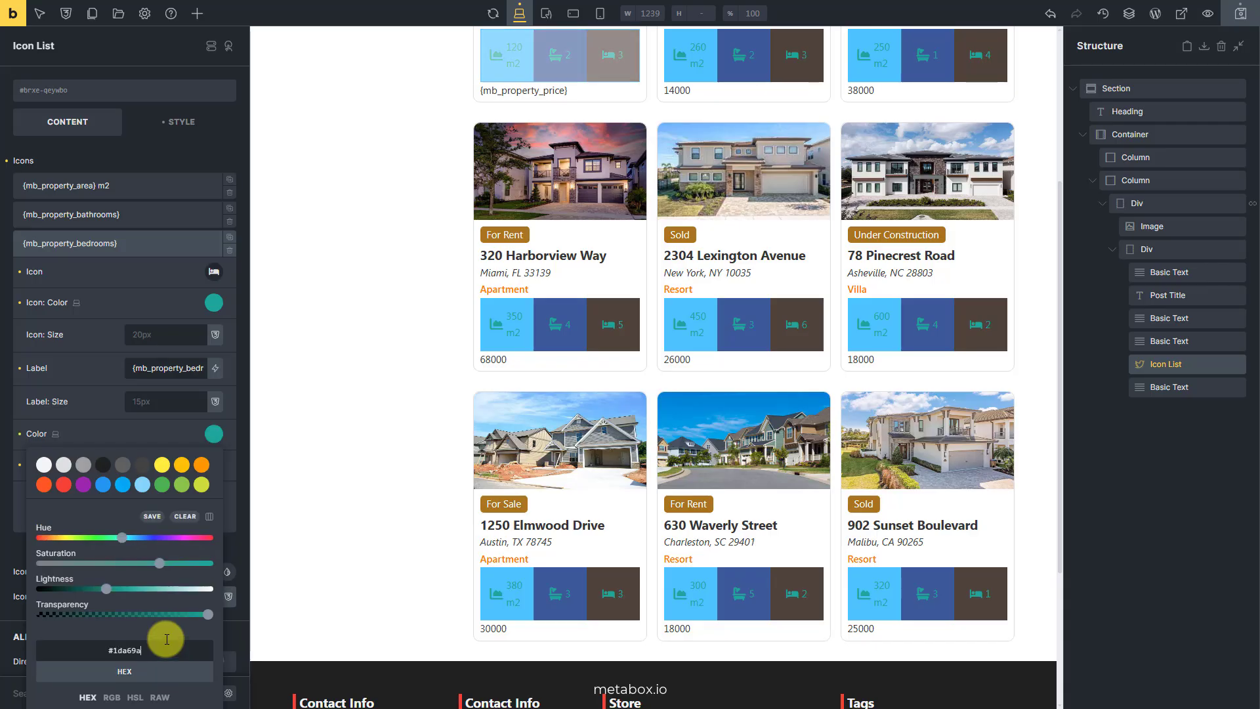
{"action": "left_click", "coordinate": [174, 432]}
{"action": "left_click", "coordinate": [214, 464]}
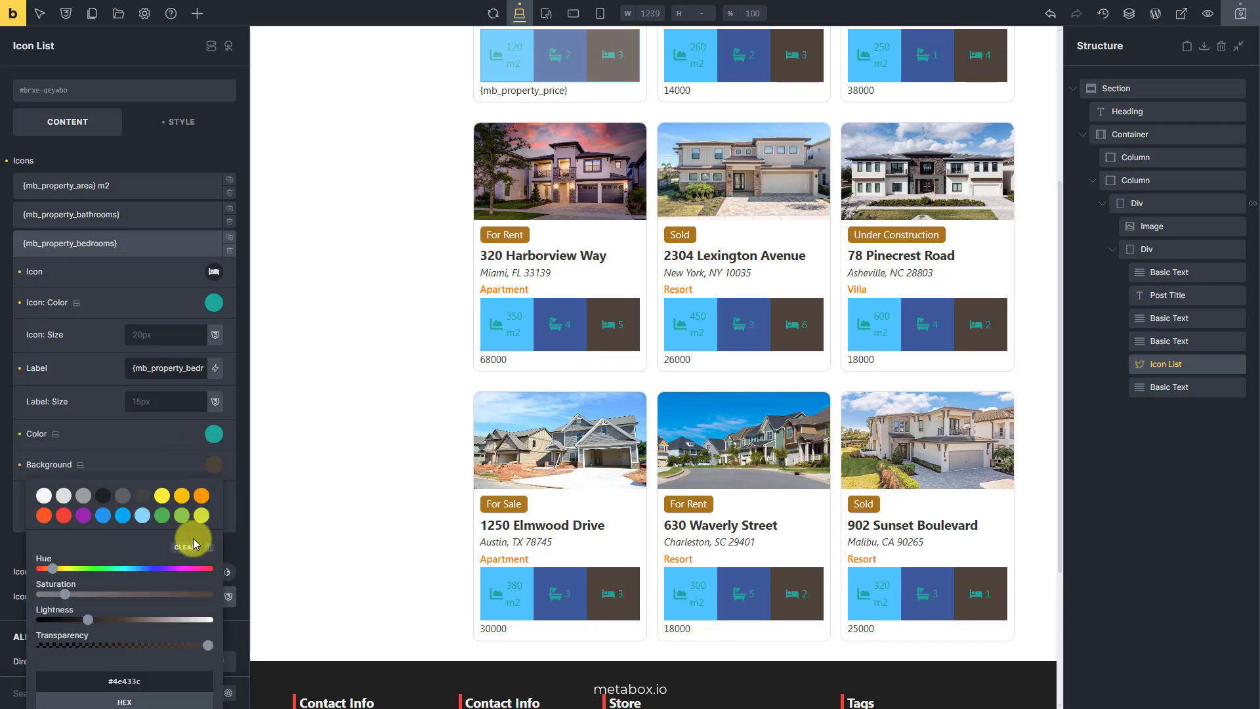
{"action": "left_click", "coordinate": [183, 462]}
{"action": "left_click", "coordinate": [178, 248]}
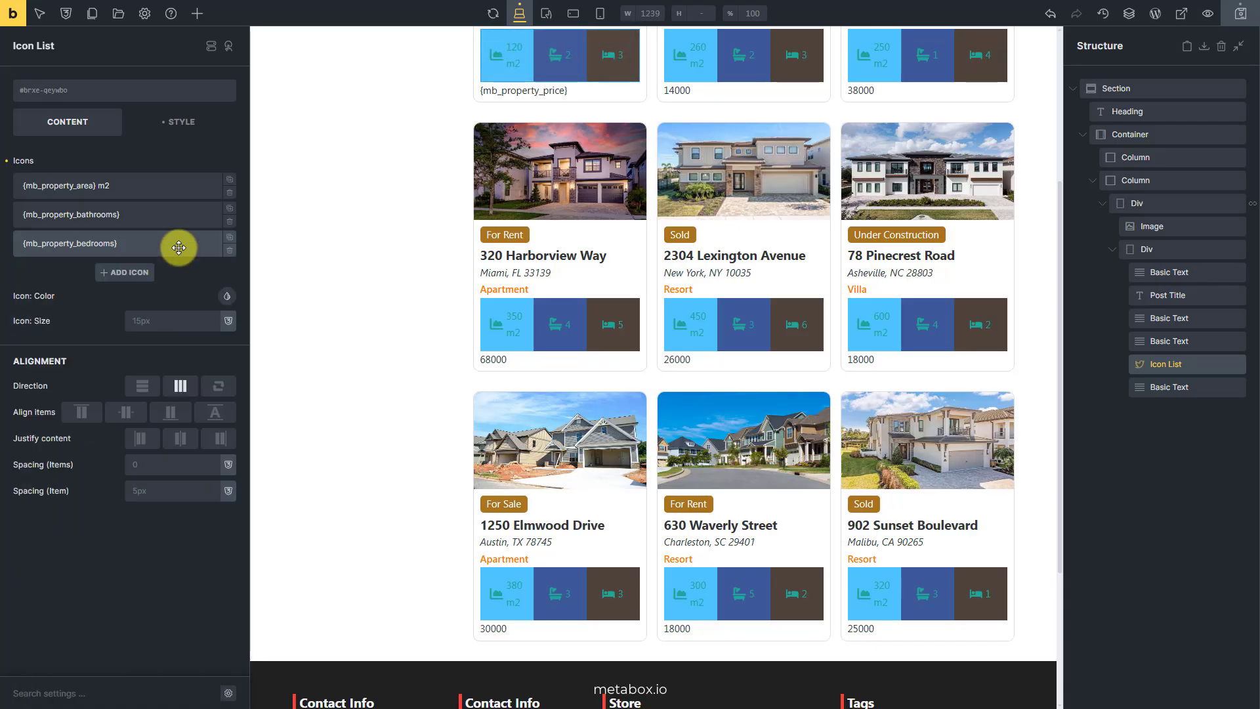
- Set the Icon List's padding to 5 at the top and bottom and 0 at the left and right
{"action": "left_click", "coordinate": [185, 127]}
{"action": "left_click", "coordinate": [185, 166]}
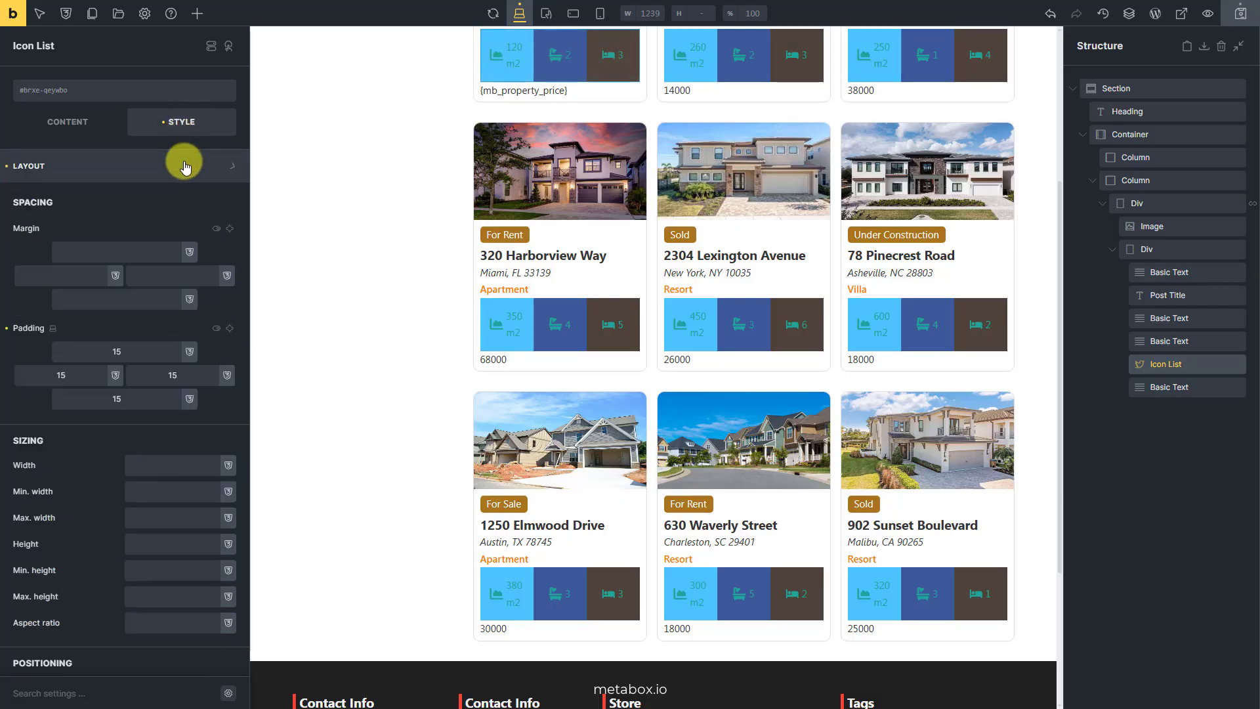
{"action": "double_click", "coordinate": [155, 351]}
{"action": "type", "text": "5"}
{"action": "double_click", "coordinate": [57, 377]}
{"action": "type", "text": "0"}
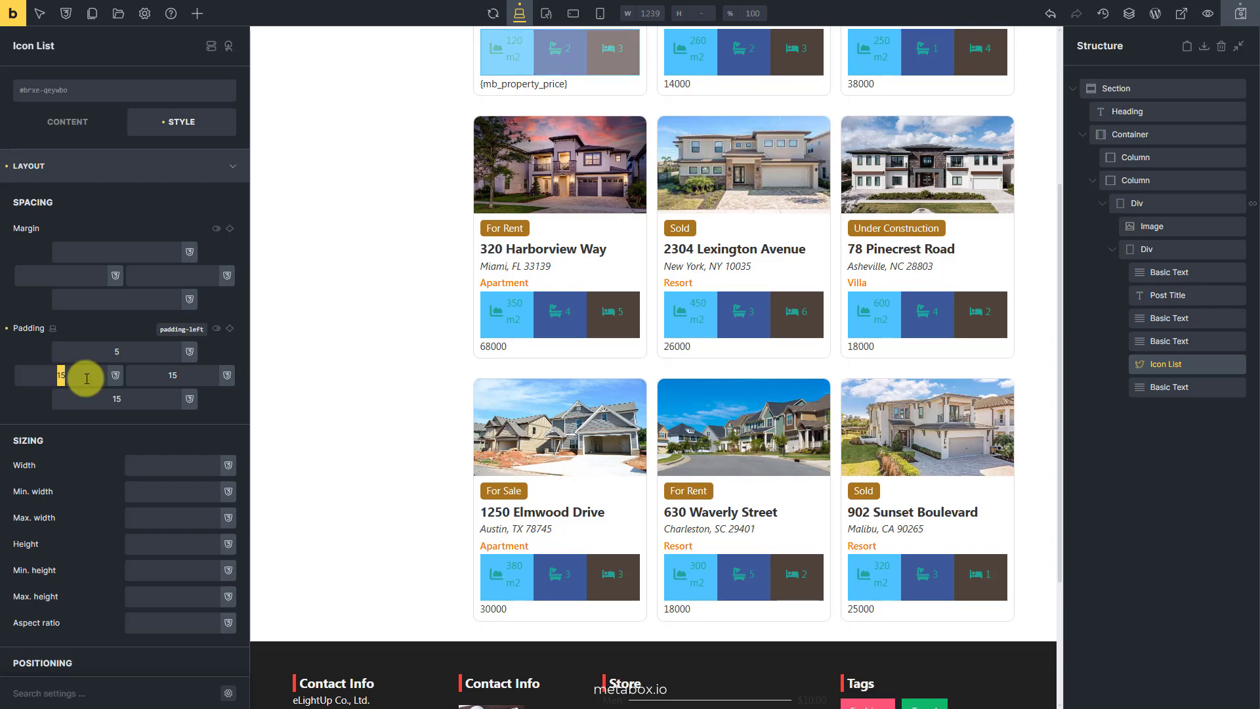
{"action": "double_click", "coordinate": [155, 375]}
{"action": "type", "text": "0"}
{"action": "double_click", "coordinate": [155, 397]}
{"action": "type", "text": "0"}
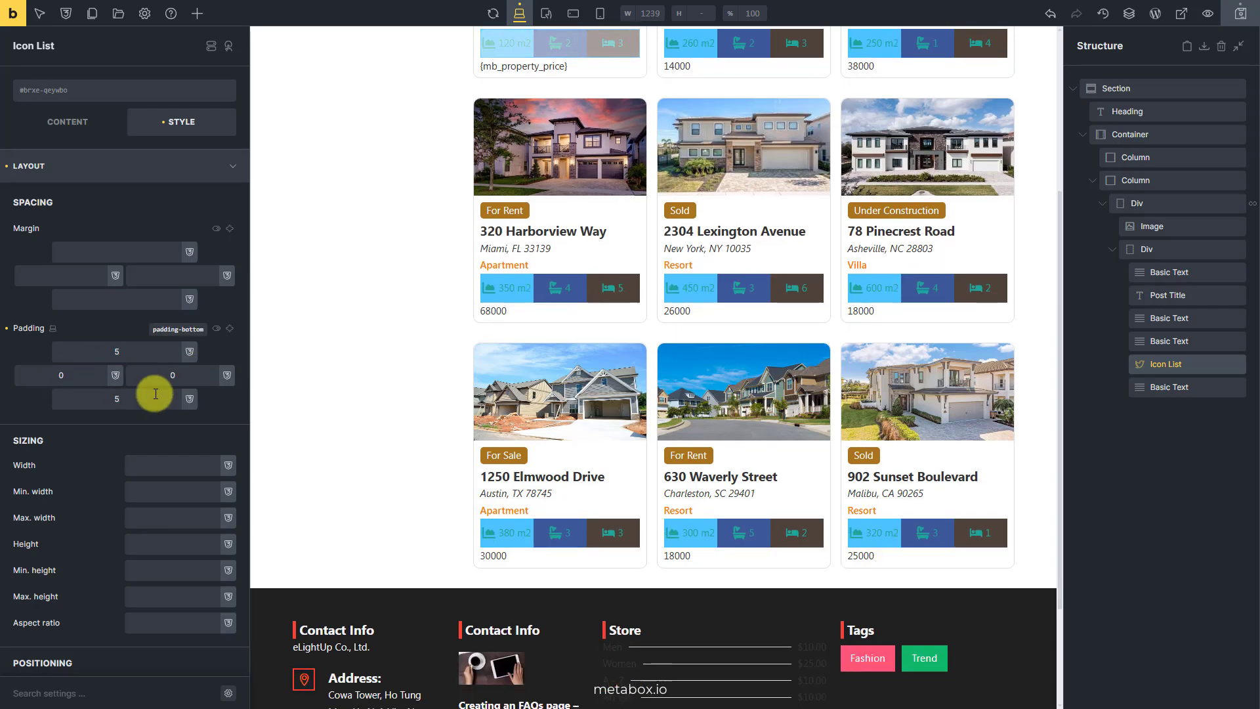
- Set the property price text's color to a burnt orange
{"action": "left_click", "coordinate": [1176, 389]}
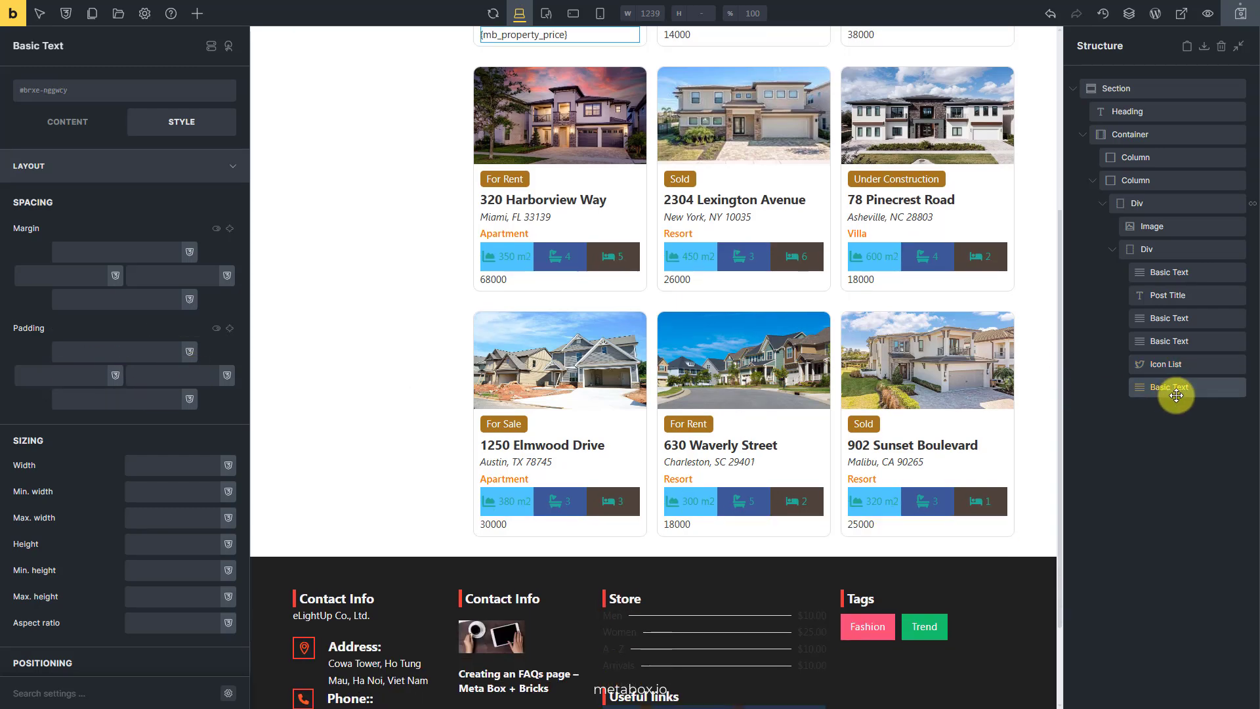
{"action": "left_click", "coordinate": [155, 166]}
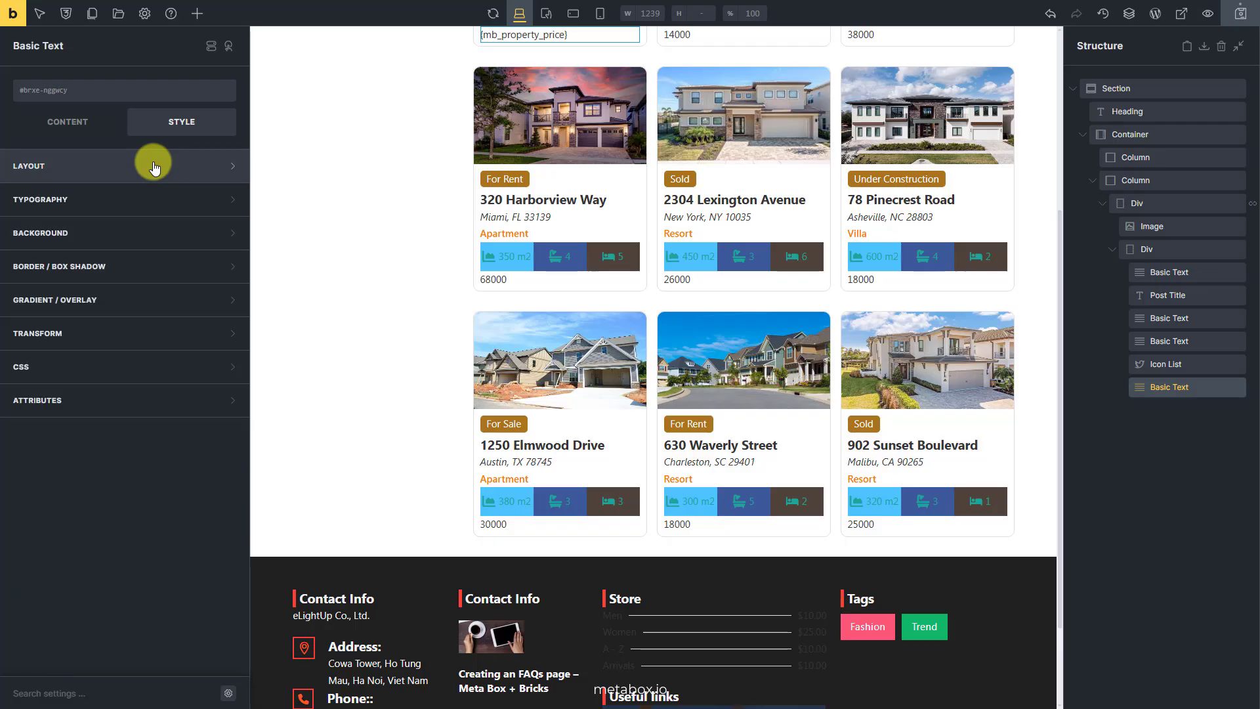
{"action": "left_click", "coordinate": [147, 199]}
{"action": "left_click", "coordinate": [226, 231]}
{"action": "left_click", "coordinate": [143, 444]}
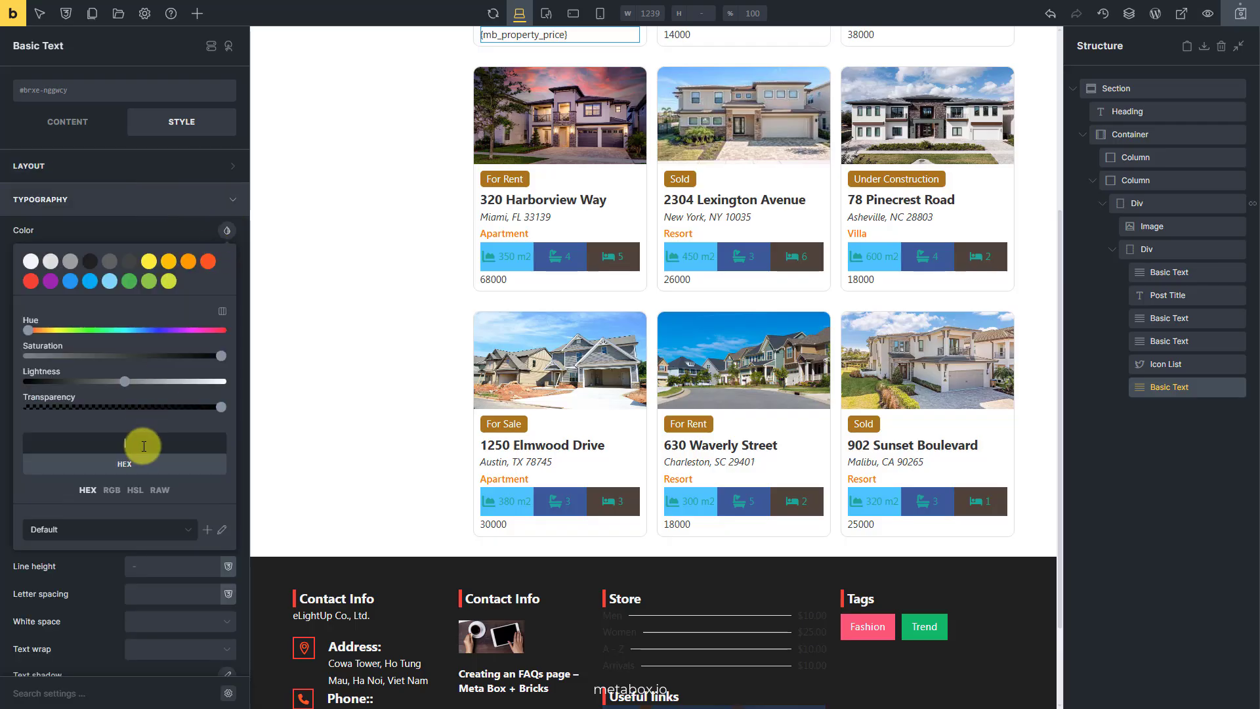
{"action": "key", "text": "ctrl+v"}
{"action": "left_click", "coordinate": [163, 224]}
- Set the property price text's font size to 20px and its font weight to 700
{"action": "left_click", "coordinate": [174, 256]}
{"action": "type", "text": "20px"}
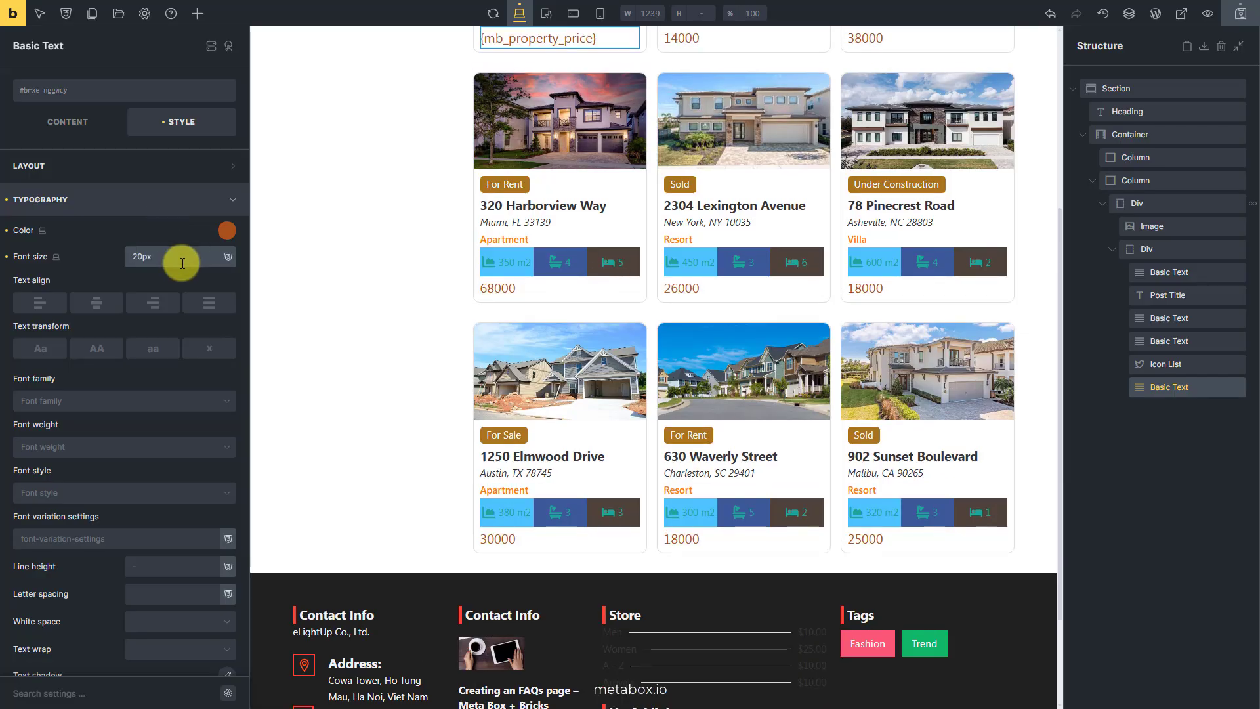
{"action": "left_click", "coordinate": [98, 446]}
{"action": "left_click", "coordinate": [61, 597]}
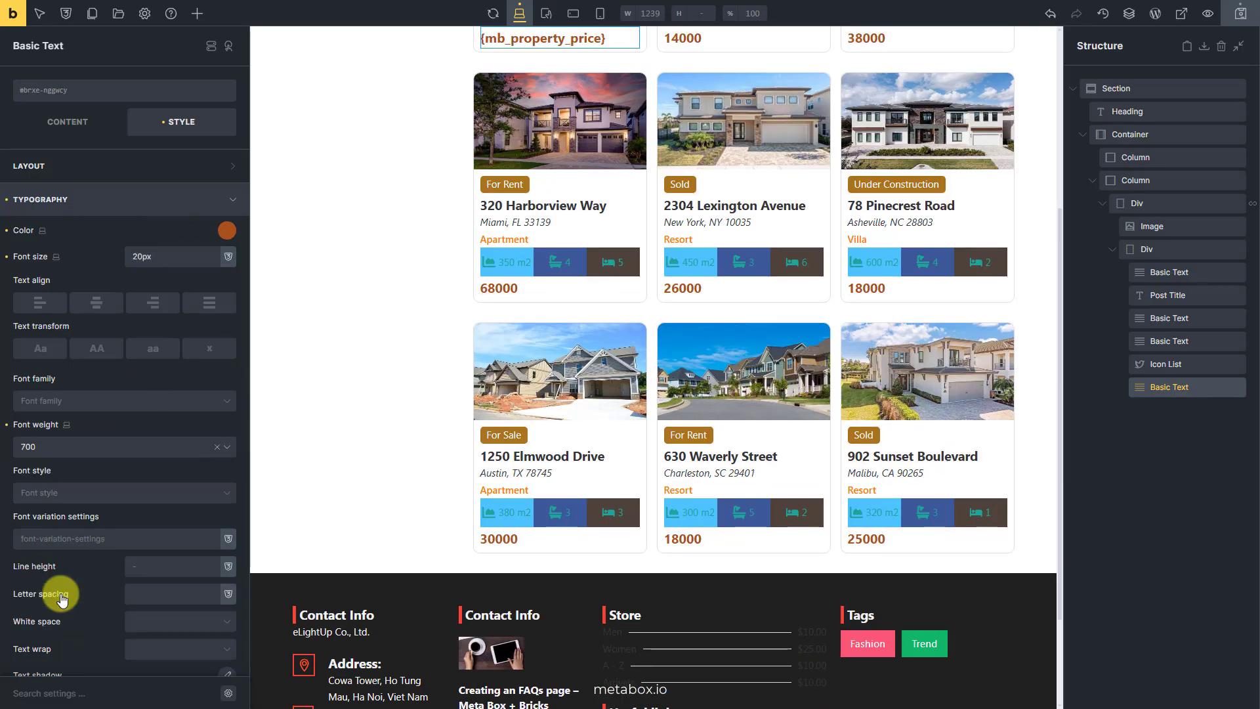
- Prefix the property price text with a dollar sign so its content reads ${mb_property_price}
{"action": "left_click", "coordinate": [166, 200]}
{"action": "left_click", "coordinate": [98, 122]}
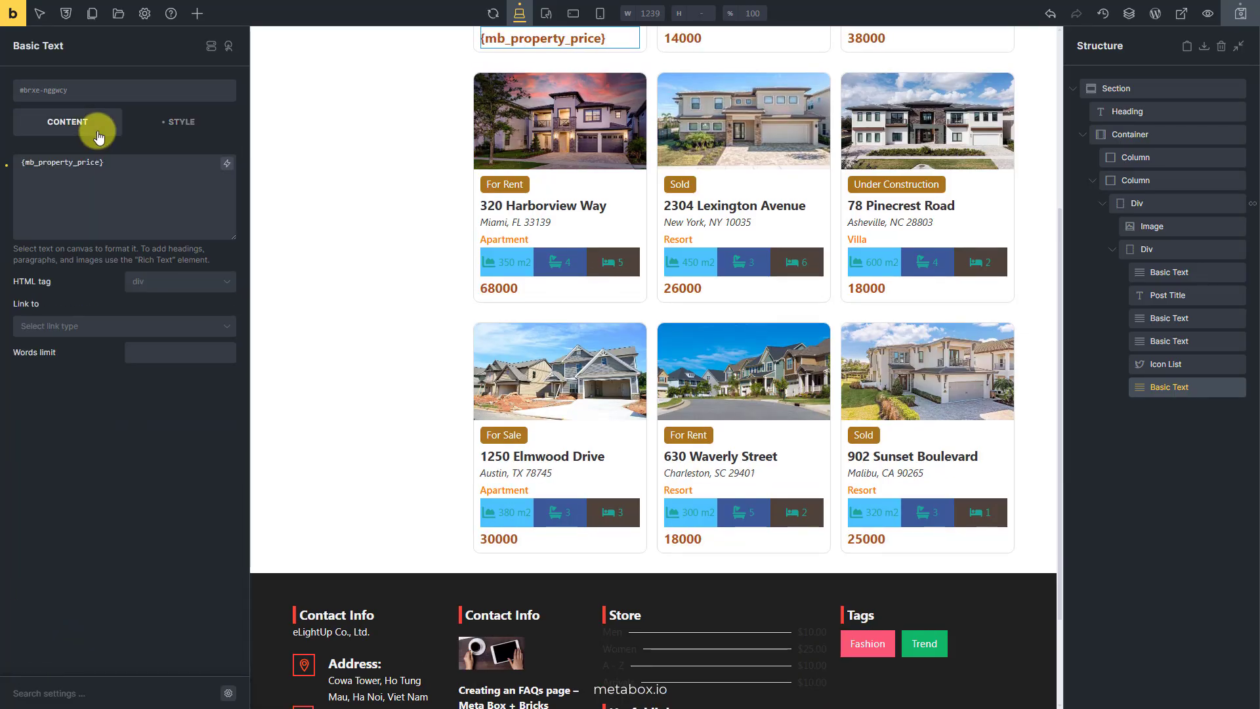
{"action": "left_click", "coordinate": [22, 165]}
{"action": "type", "text": "$"}
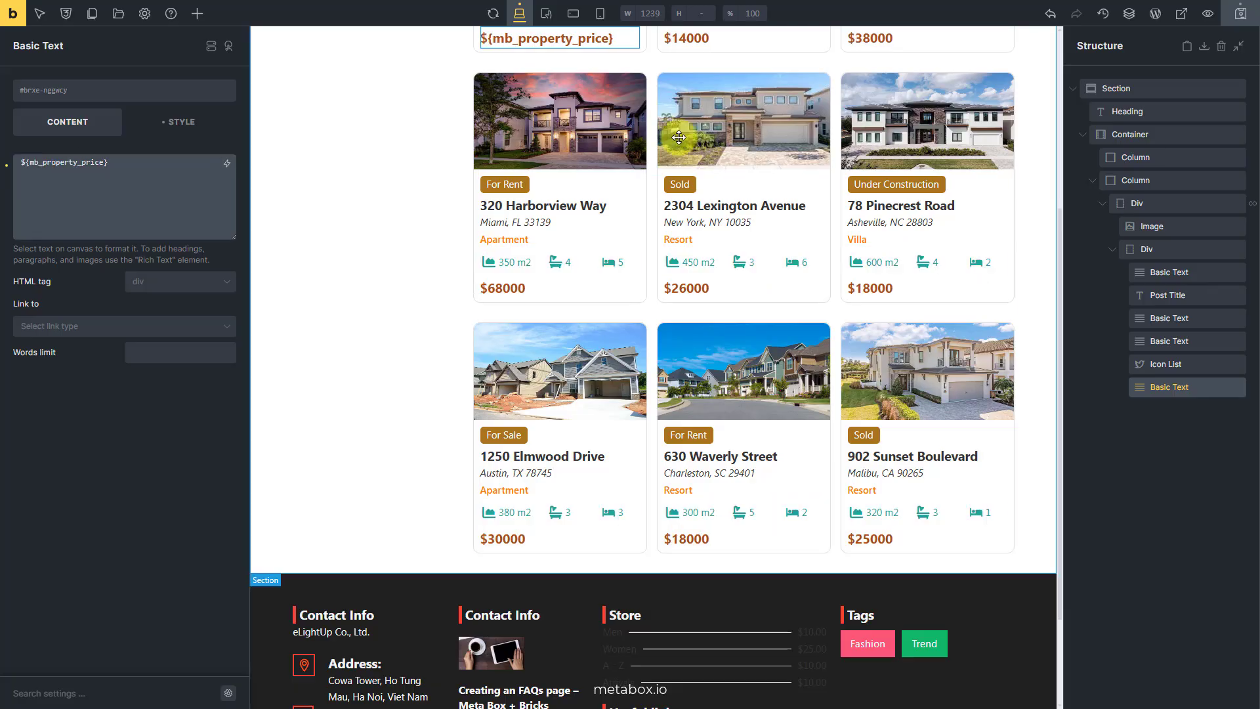
- Save the page and review the Properties listing on the front end from the first card row to the footer
{"action": "left_click", "coordinate": [1243, 18]}
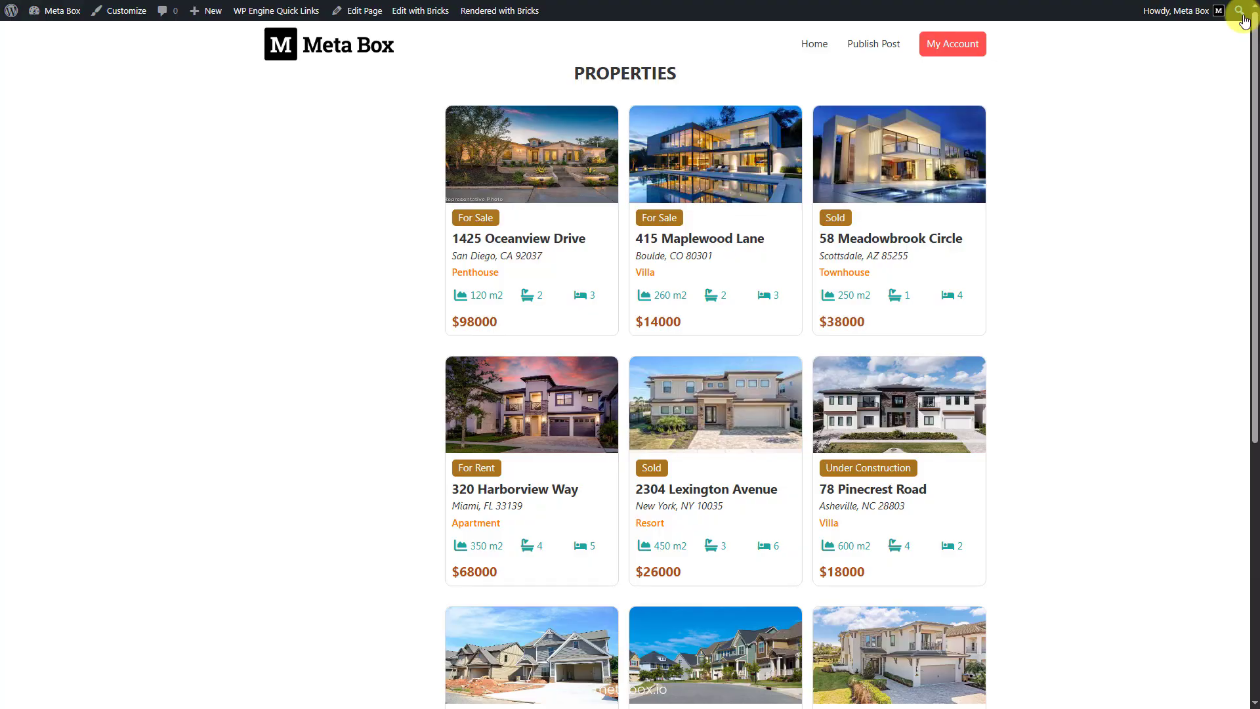
{"action": "scroll", "coordinate": [1121, 186], "scroll_direction": "down", "scroll_amount": 7}
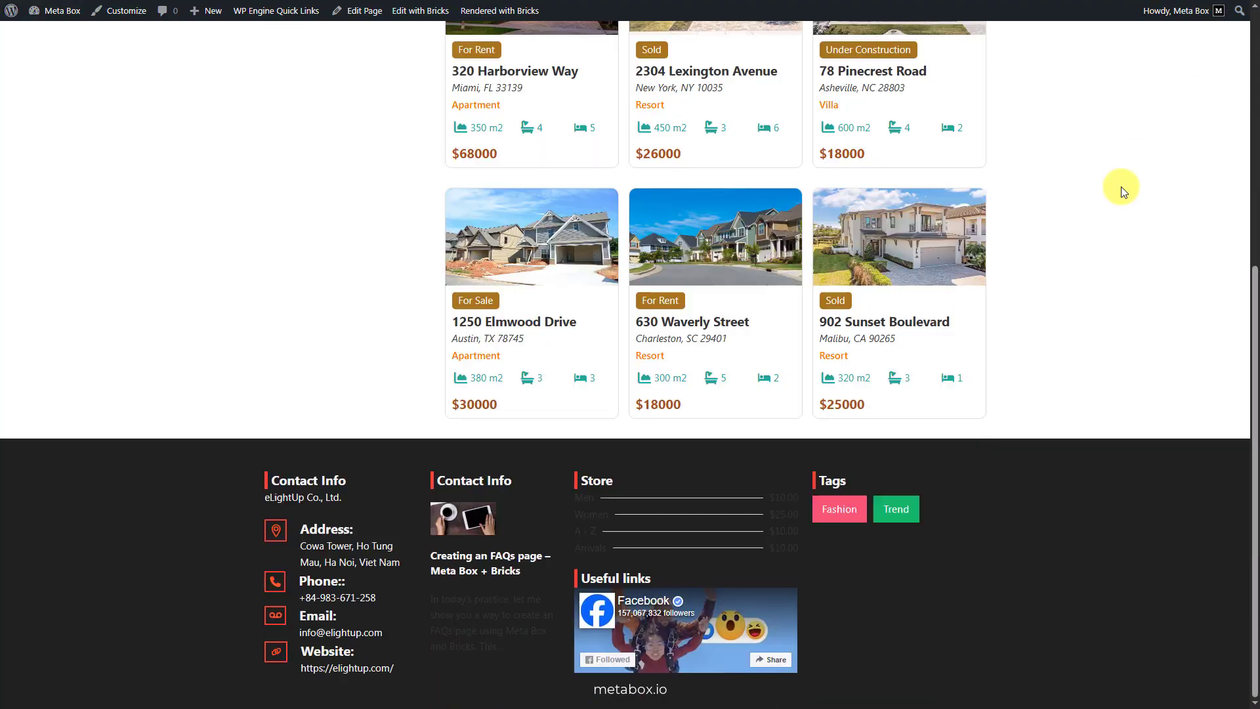
{"action": "scroll", "coordinate": [1121, 186], "scroll_direction": "up", "scroll_amount": 6}
{"action": "scroll", "coordinate": [1121, 187], "scroll_direction": "up", "scroll_amount": 1}
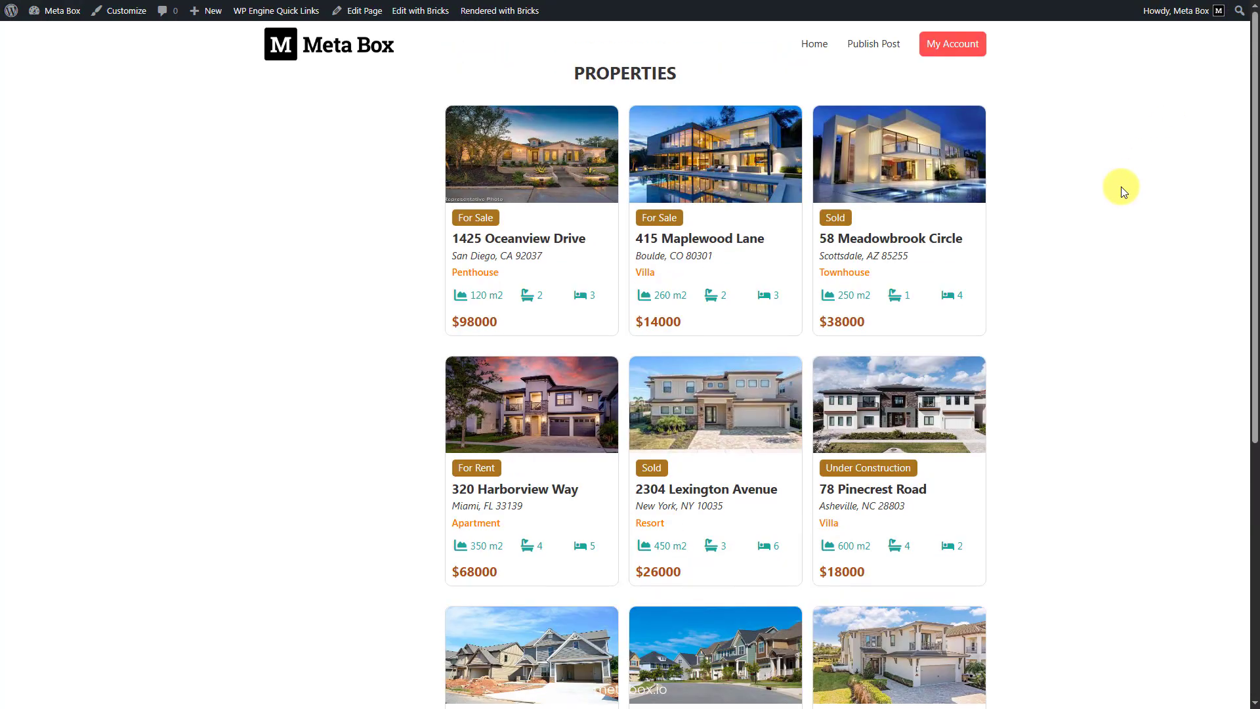
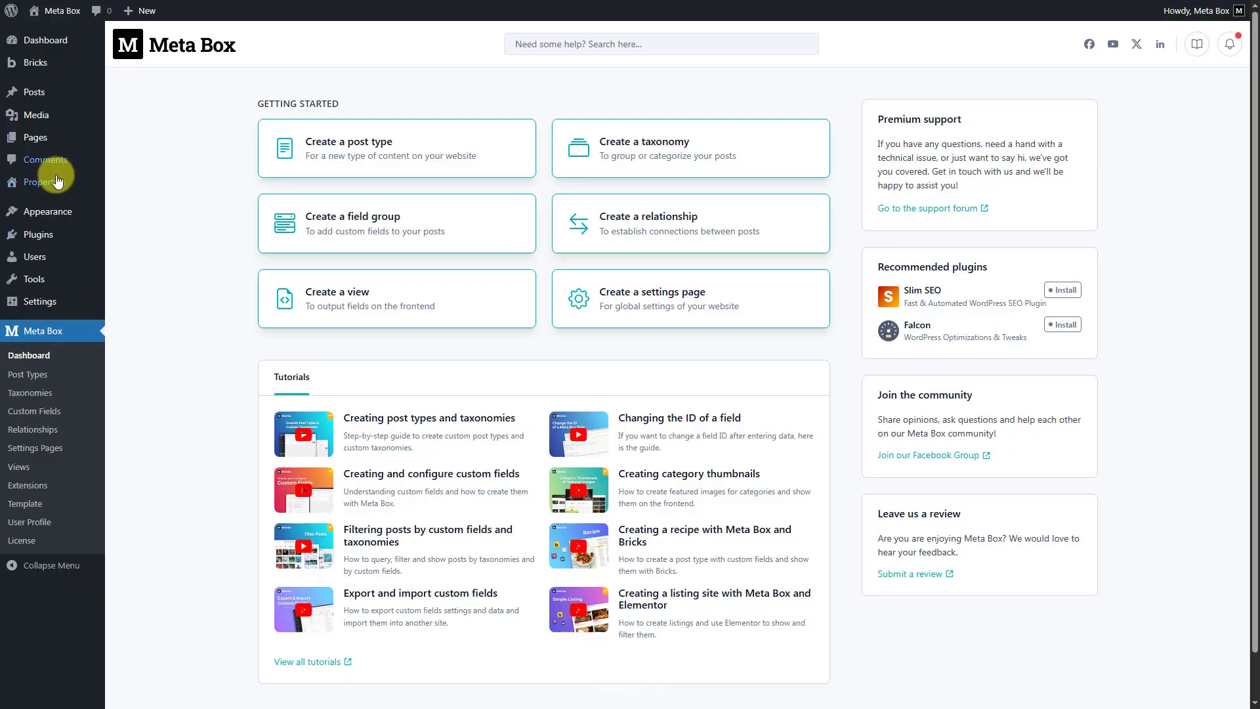
- In the Bricks settings, enable query sort / filter / live search and custom fields integration, and save the settings
{"action": "mouse_move", "coordinate": [35, 66]}
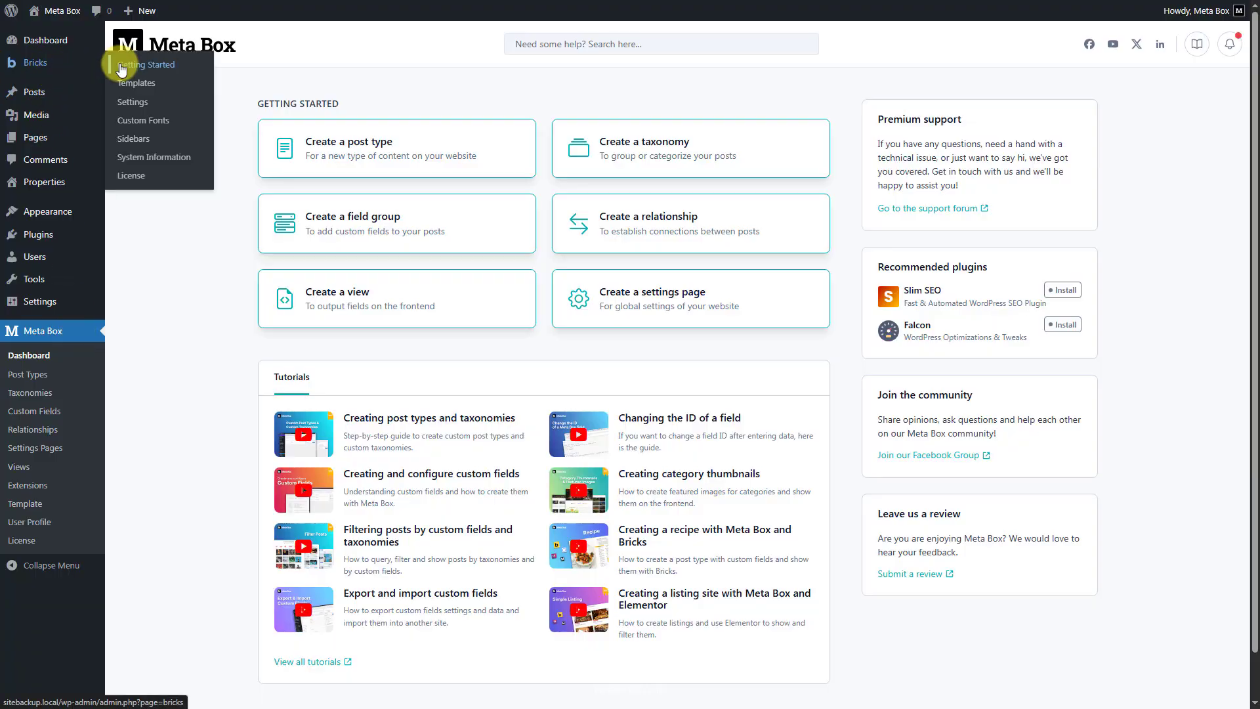
{"action": "left_click", "coordinate": [123, 109]}
{"action": "scroll", "coordinate": [121, 105], "scroll_direction": "down", "scroll_amount": 15}
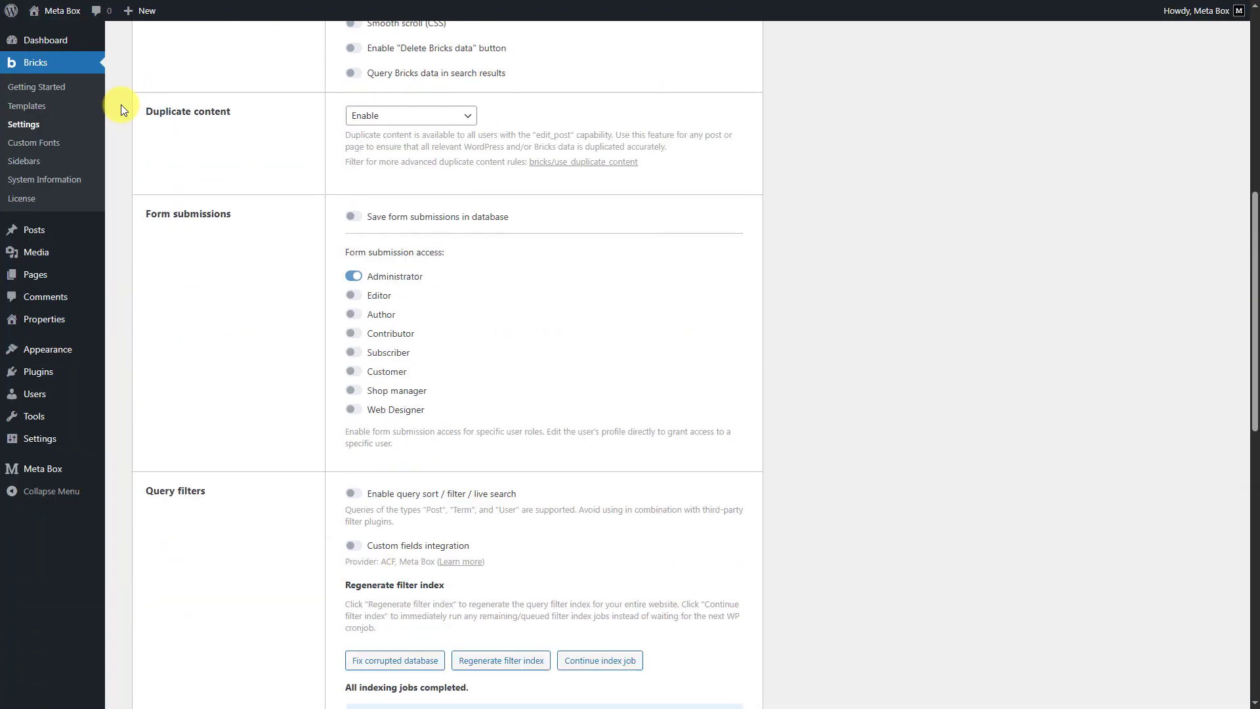
{"action": "left_click", "coordinate": [358, 307]}
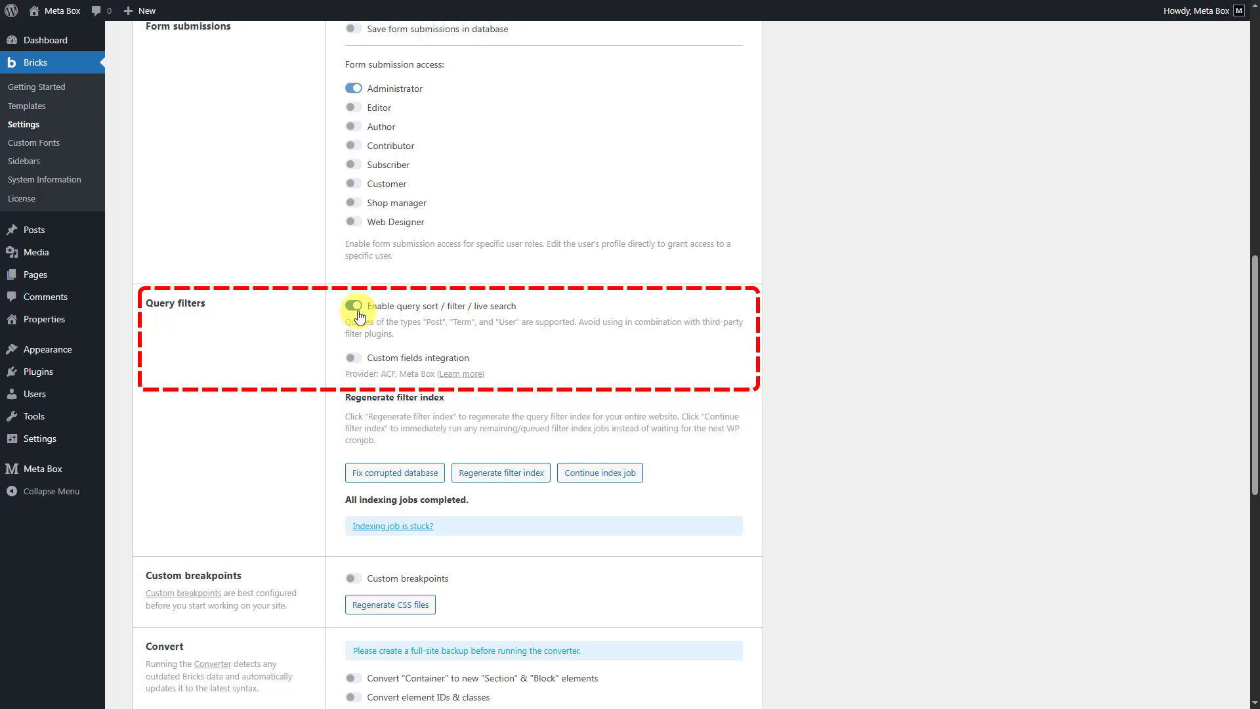
{"action": "left_click", "coordinate": [357, 361]}
{"action": "scroll", "coordinate": [358, 368], "scroll_direction": "down", "scroll_amount": 9}
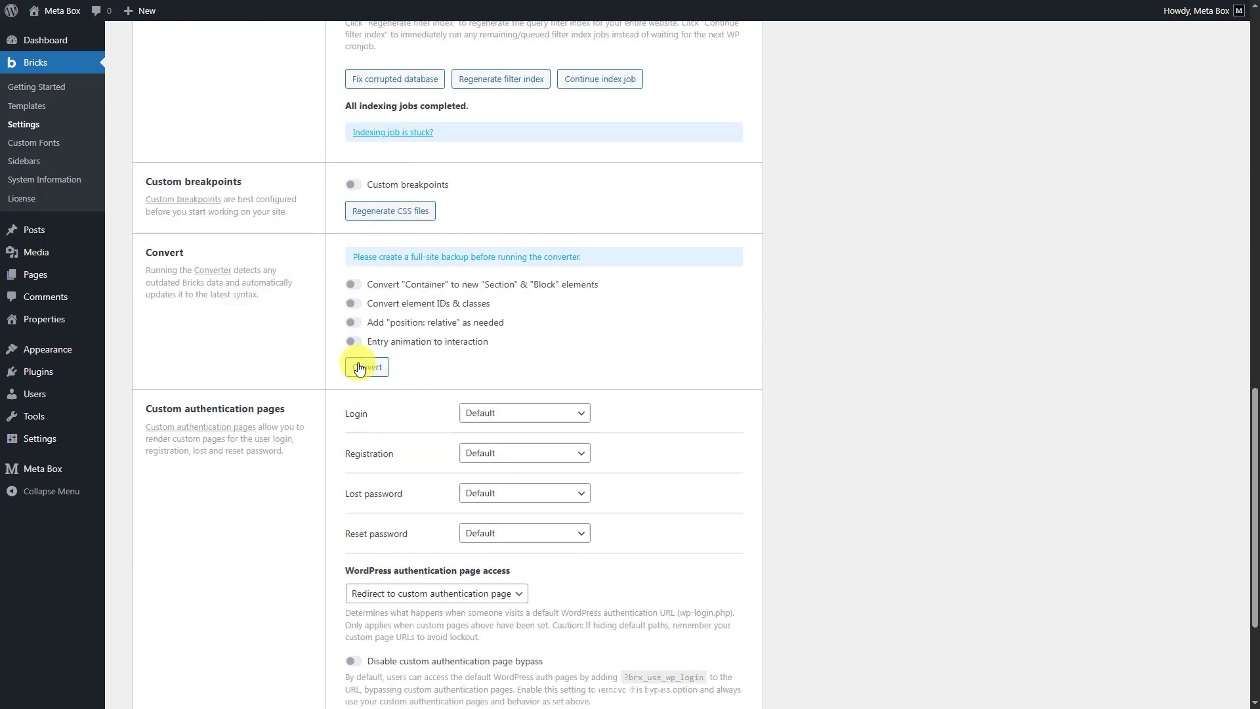
{"action": "left_click", "coordinate": [166, 615]}
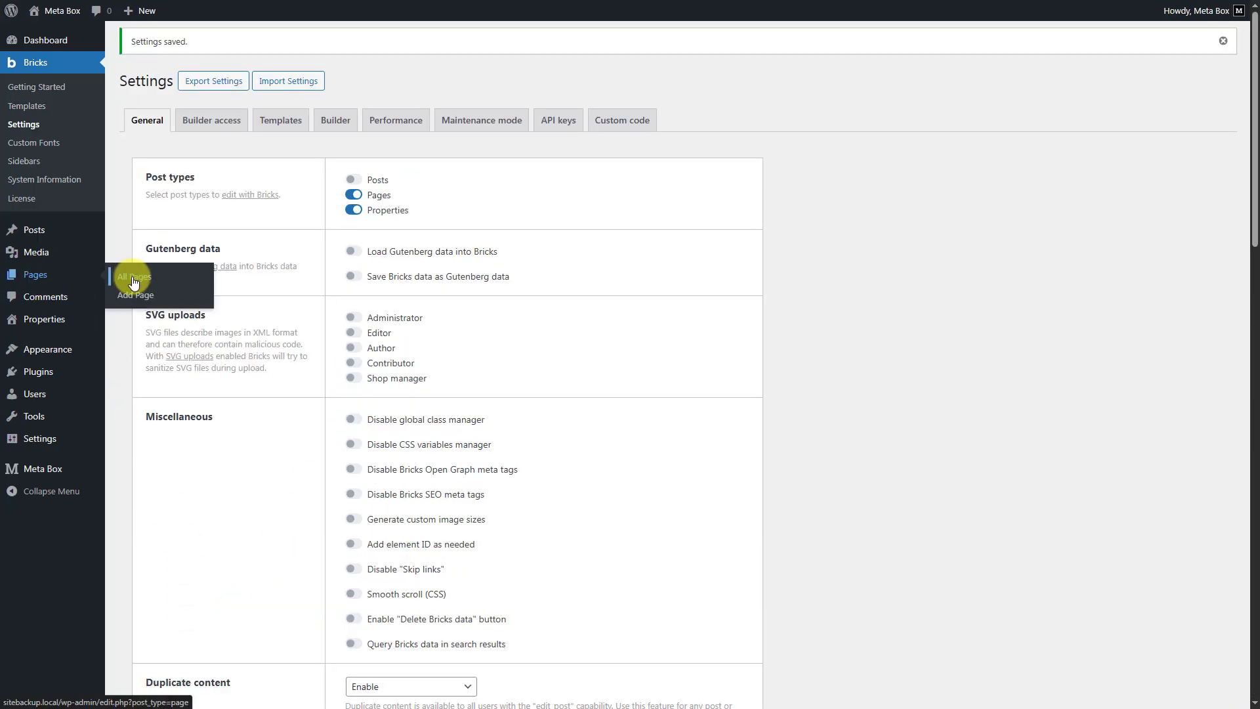
- Open the Properties page in the Bricks builder and rename the query loop Div as Query properties
{"action": "left_click", "coordinate": [130, 274]}
{"action": "left_click", "coordinate": [360, 327]}
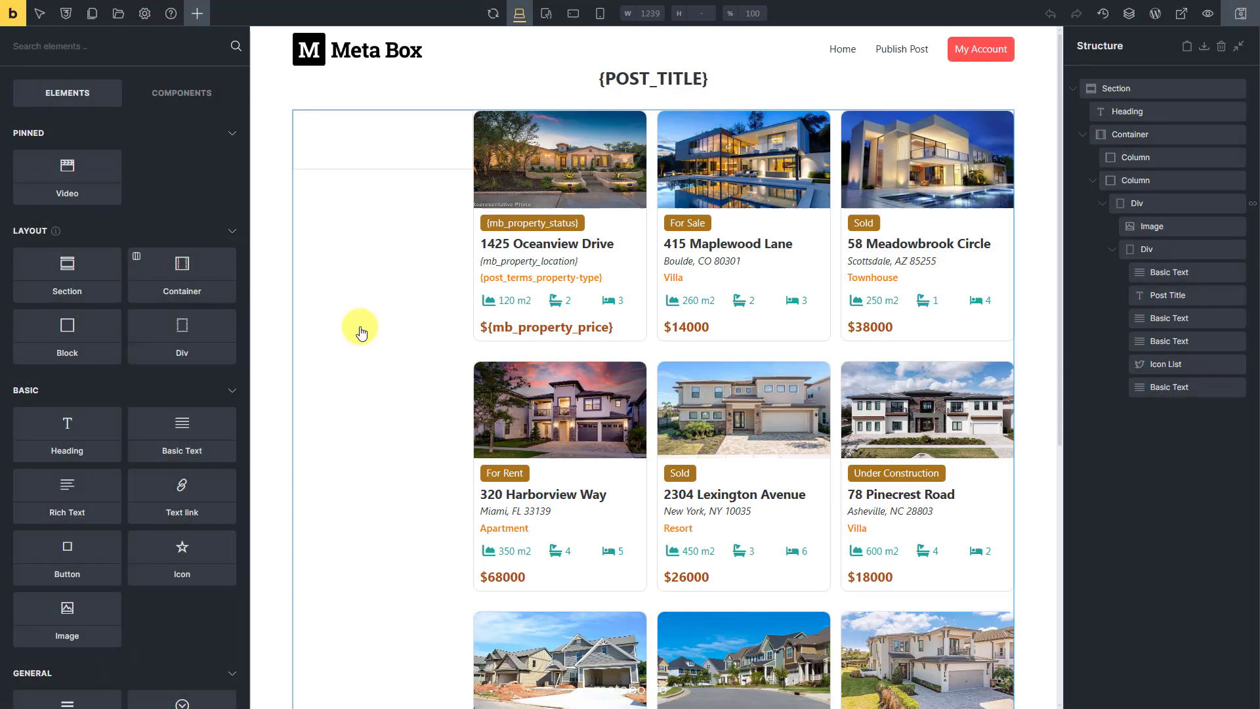
{"action": "double_click", "coordinate": [1205, 202]}
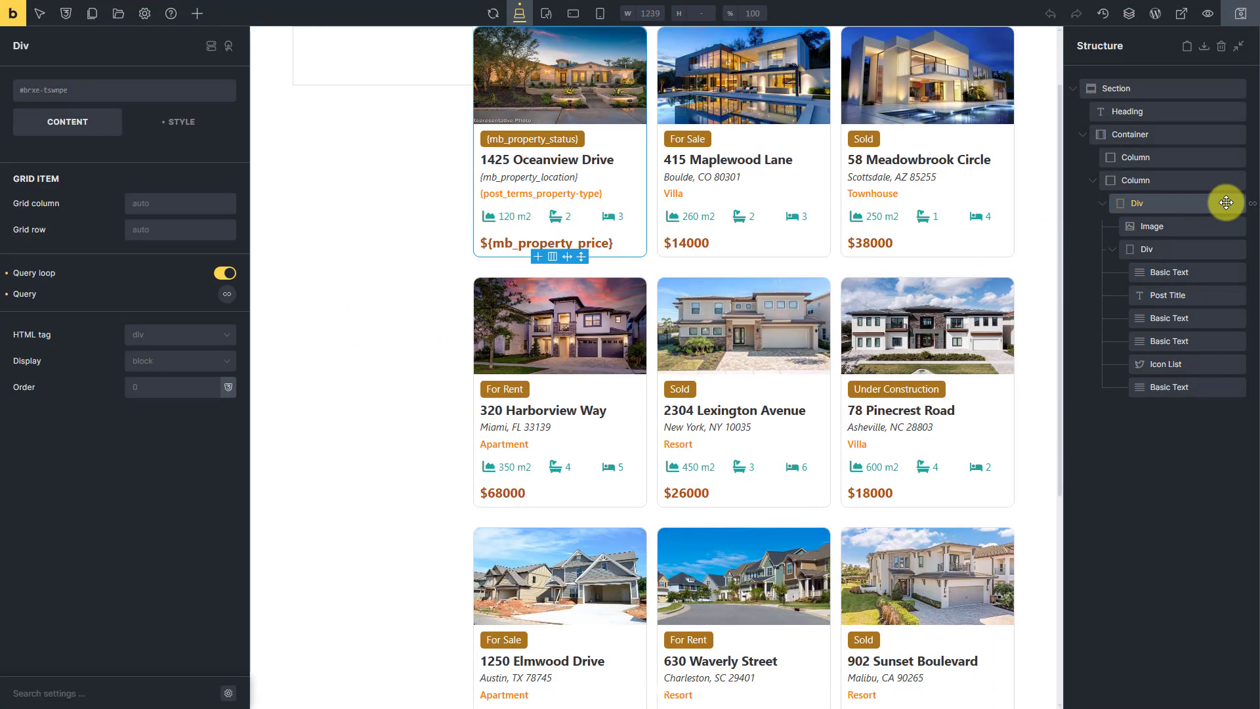
{"action": "type", "text": "Query properties"}
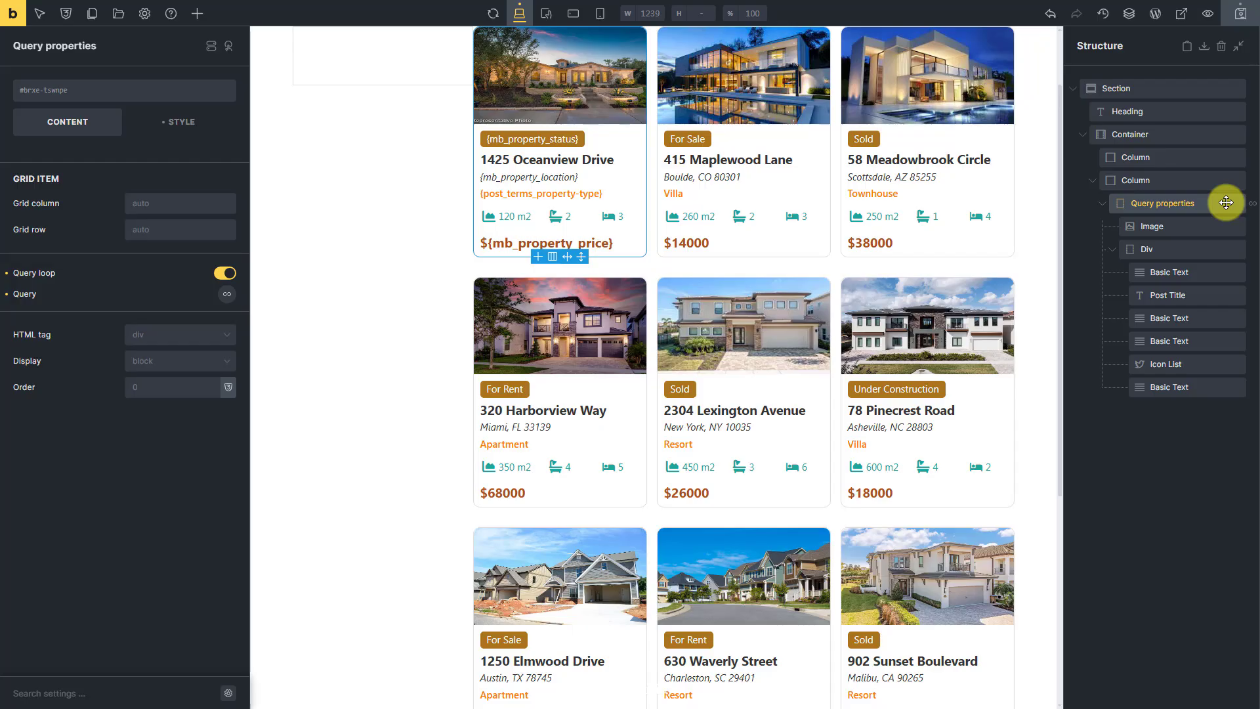
- Add a Div inside the empty first column of the Container
{"action": "left_click", "coordinate": [1211, 159]}
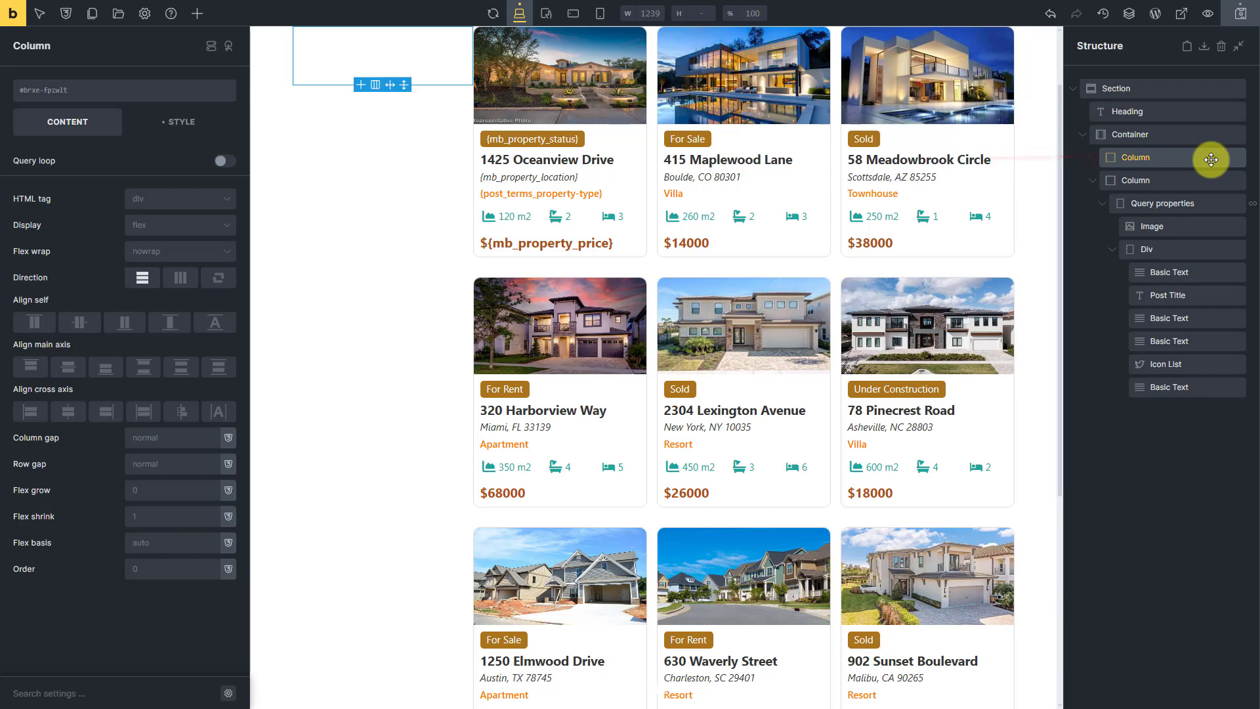
{"action": "left_click", "coordinate": [197, 13]}
{"action": "type", "text": "div"}
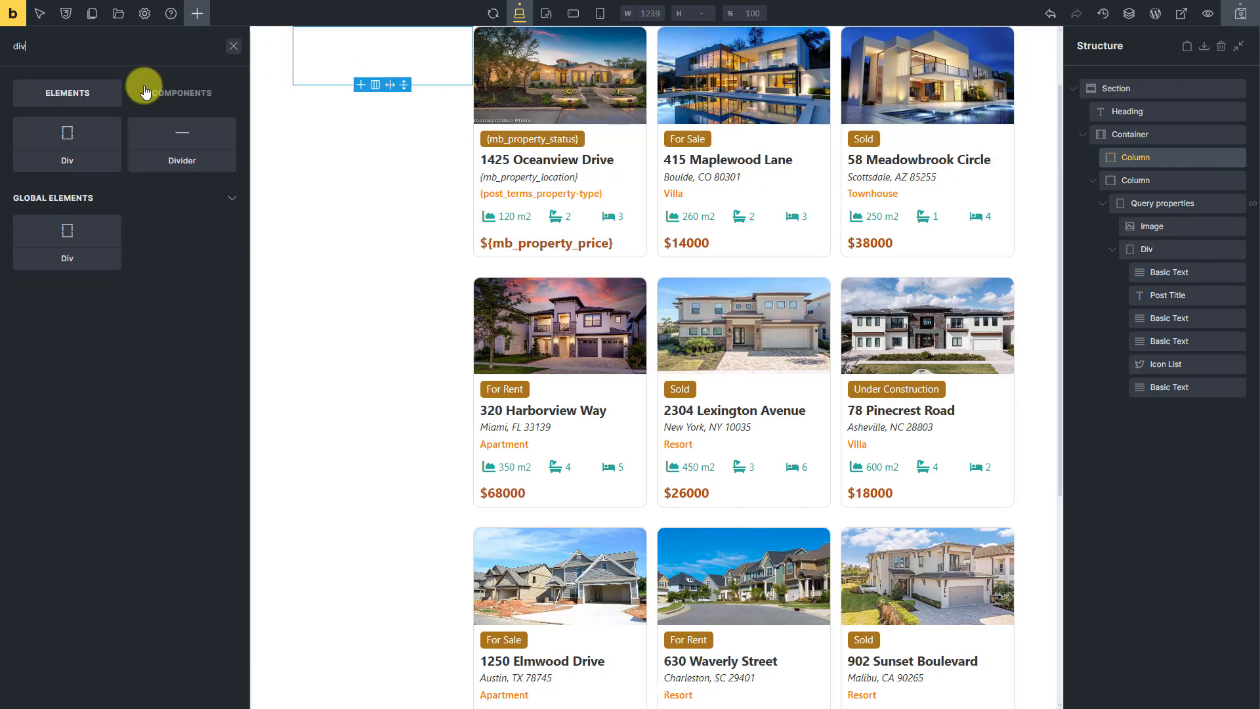
{"action": "left_click", "coordinate": [104, 145]}
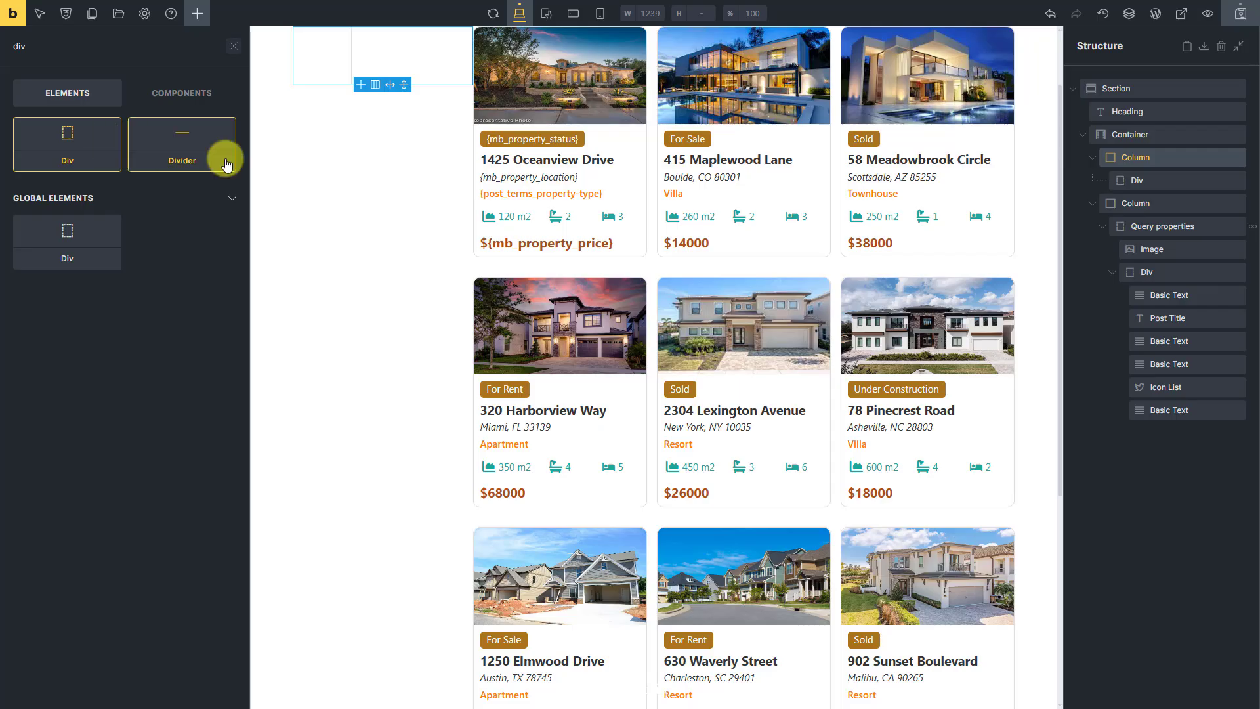
- Add a Filter - Search element inside the first column's Div and set its target query to Query properties
{"action": "left_click", "coordinate": [1200, 179]}
{"action": "left_click", "coordinate": [196, 14]}
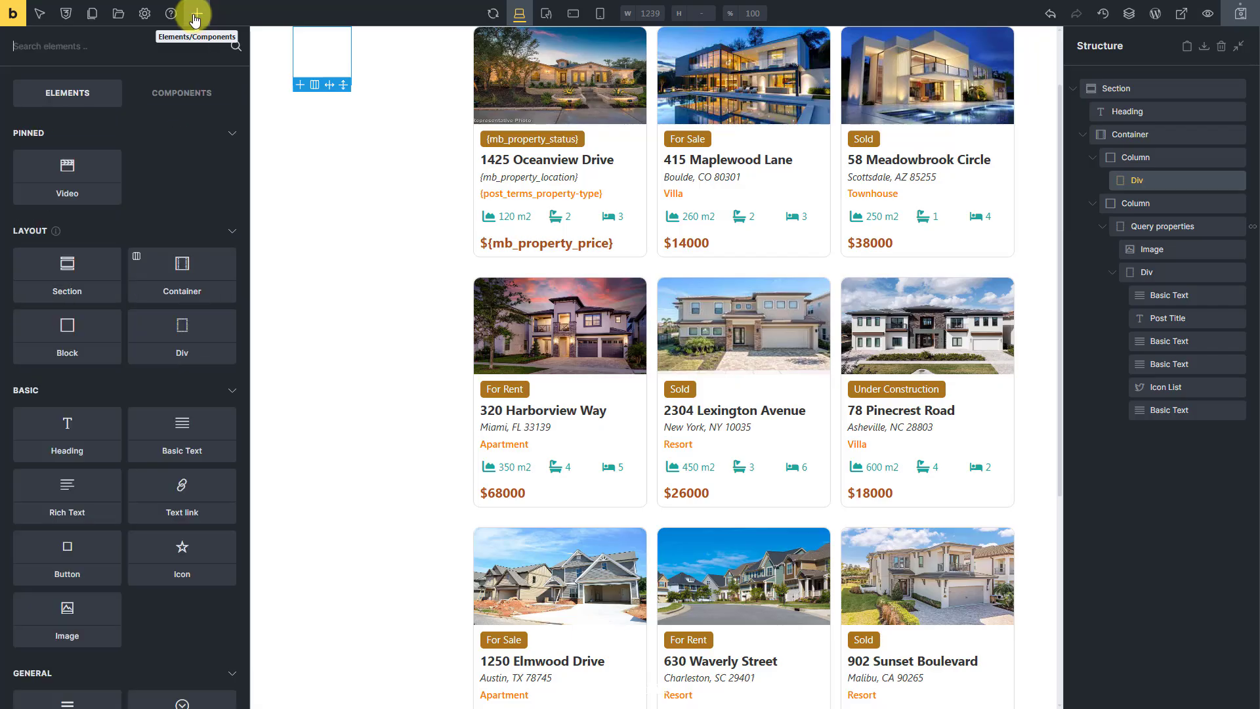
{"action": "type", "text": "filter"}
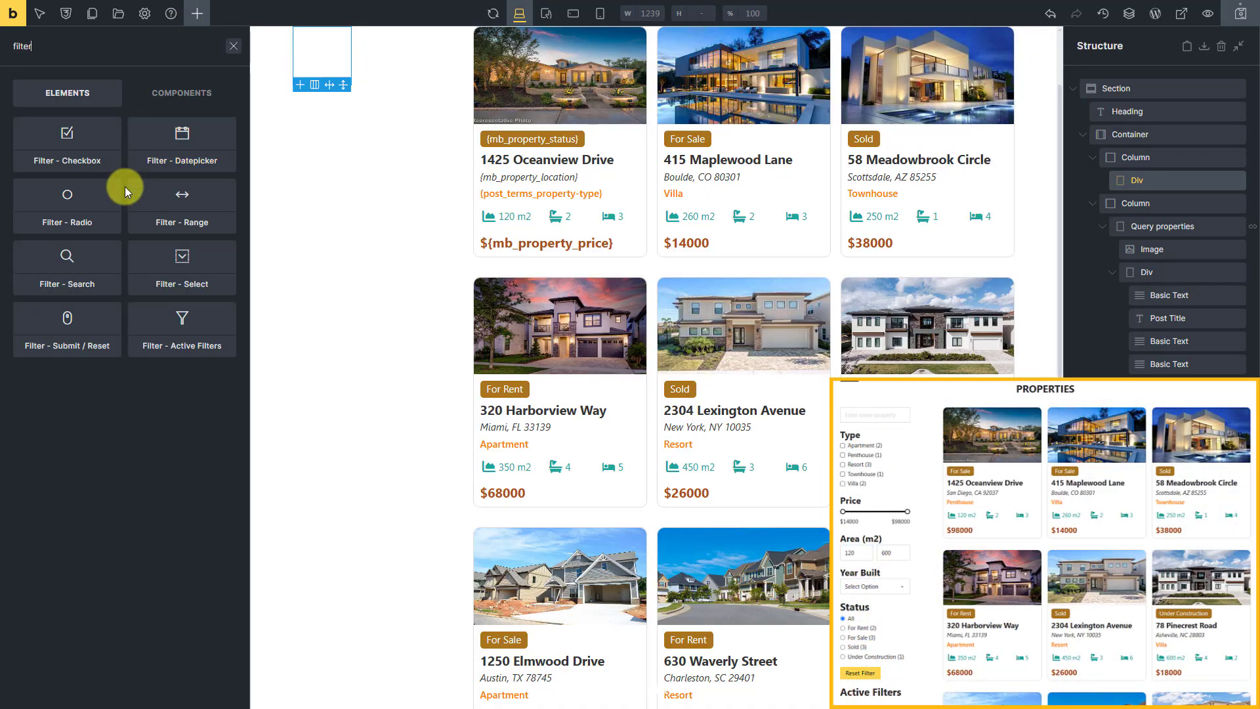
{"action": "left_click", "coordinate": [95, 271]}
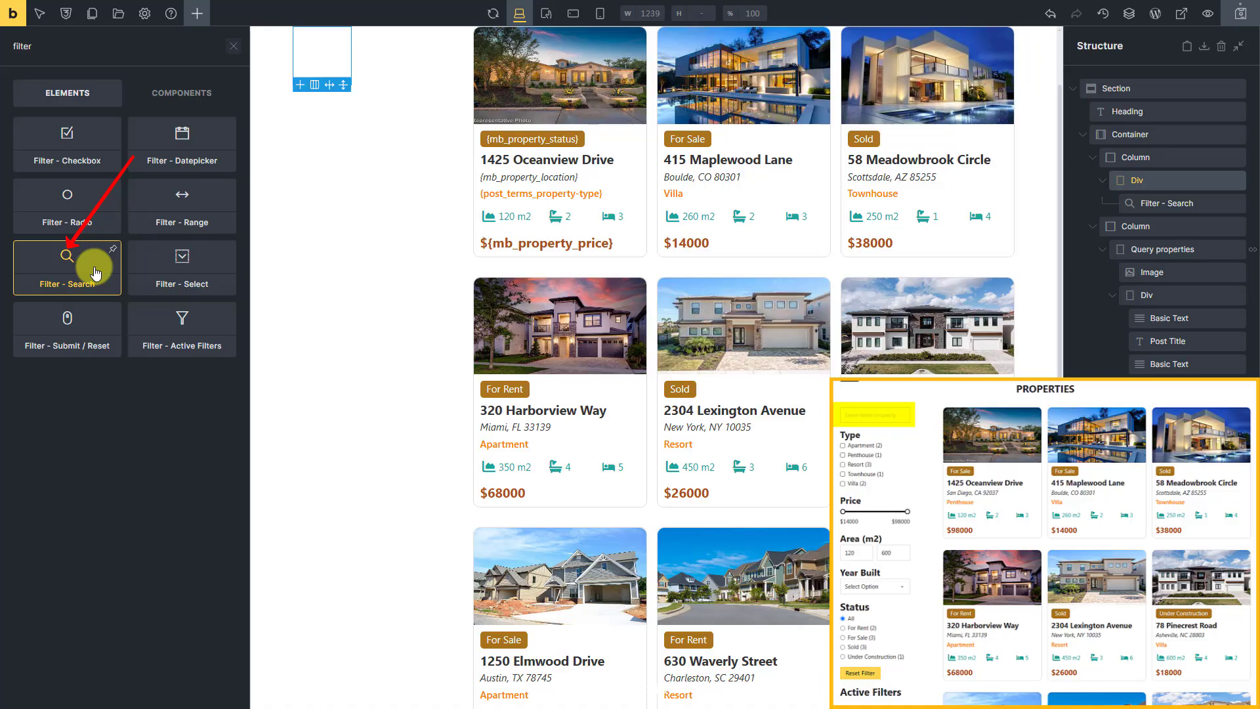
{"action": "left_click", "coordinate": [1188, 204]}
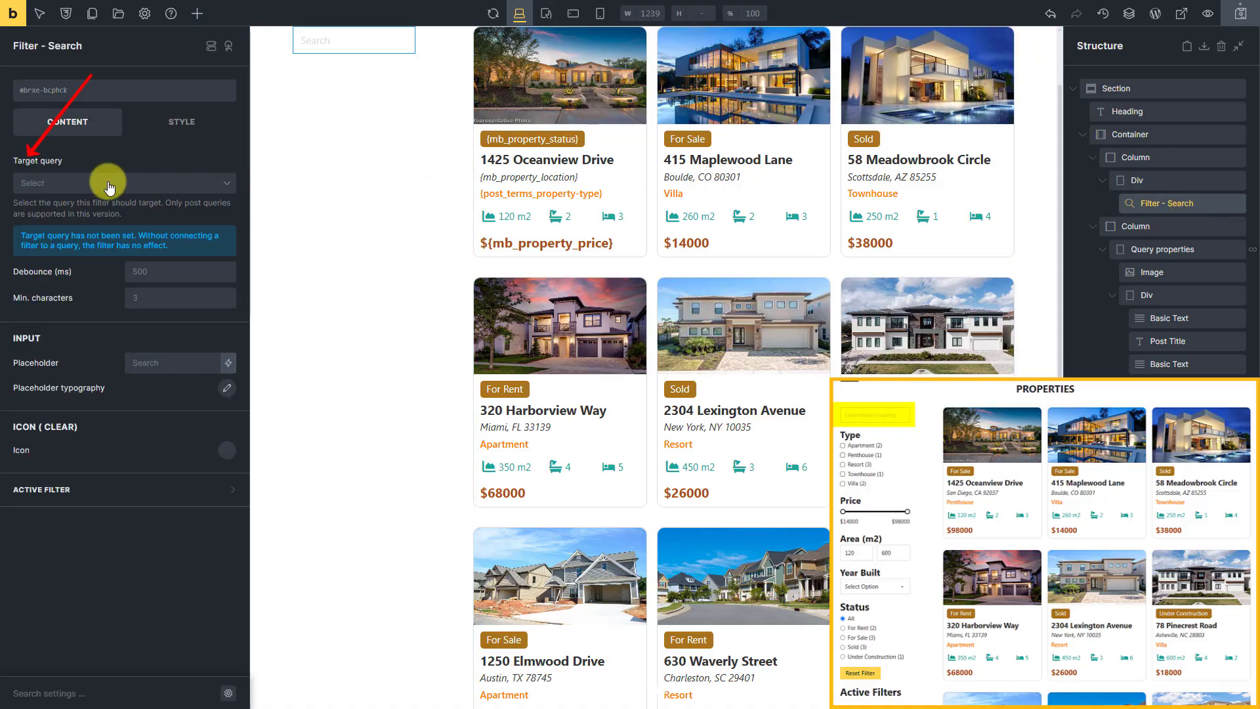
{"action": "left_click", "coordinate": [105, 183]}
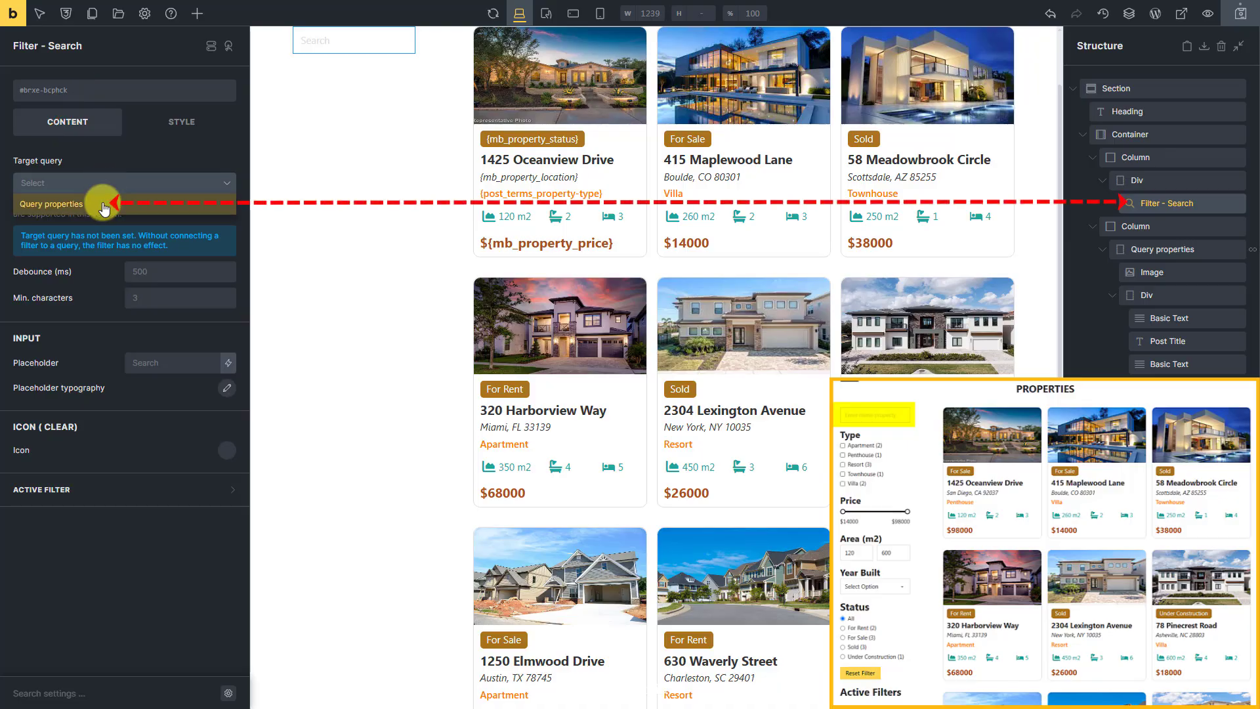
{"action": "left_click", "coordinate": [104, 205]}
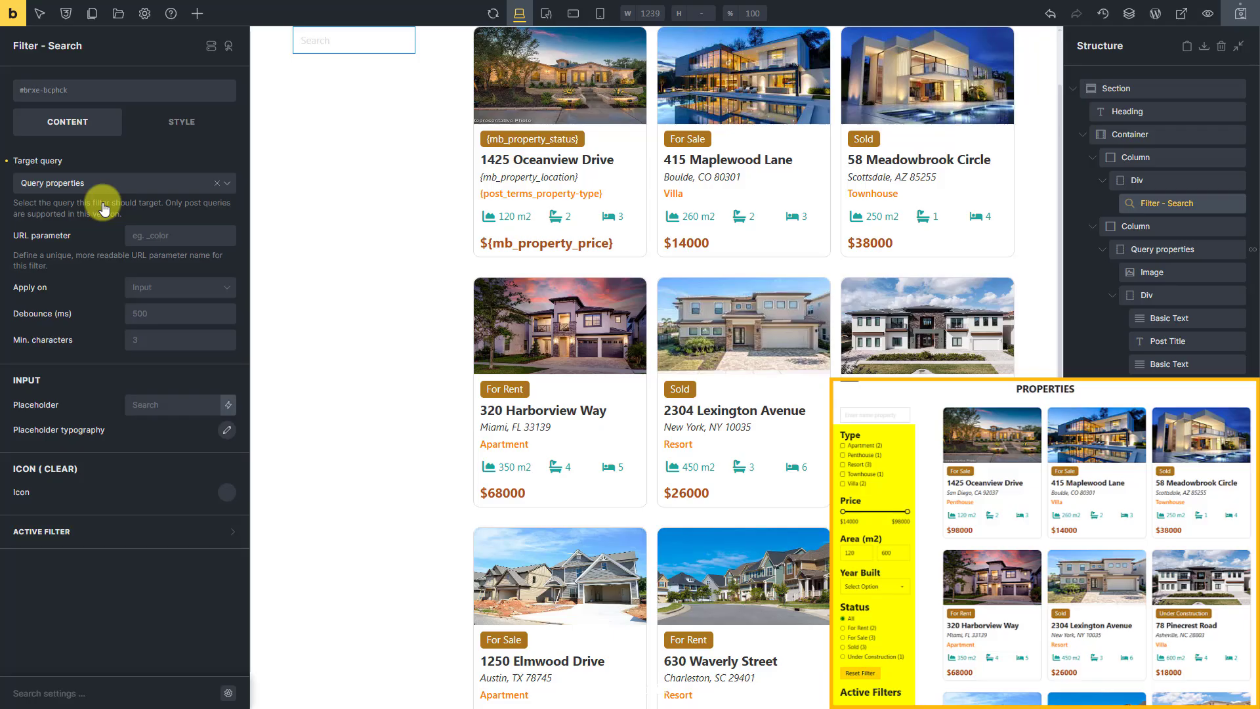
- Add a Heading below the search filter with the text Type and the HTML tag h4
{"action": "left_click", "coordinate": [197, 14]}
{"action": "type", "text": "hea"}
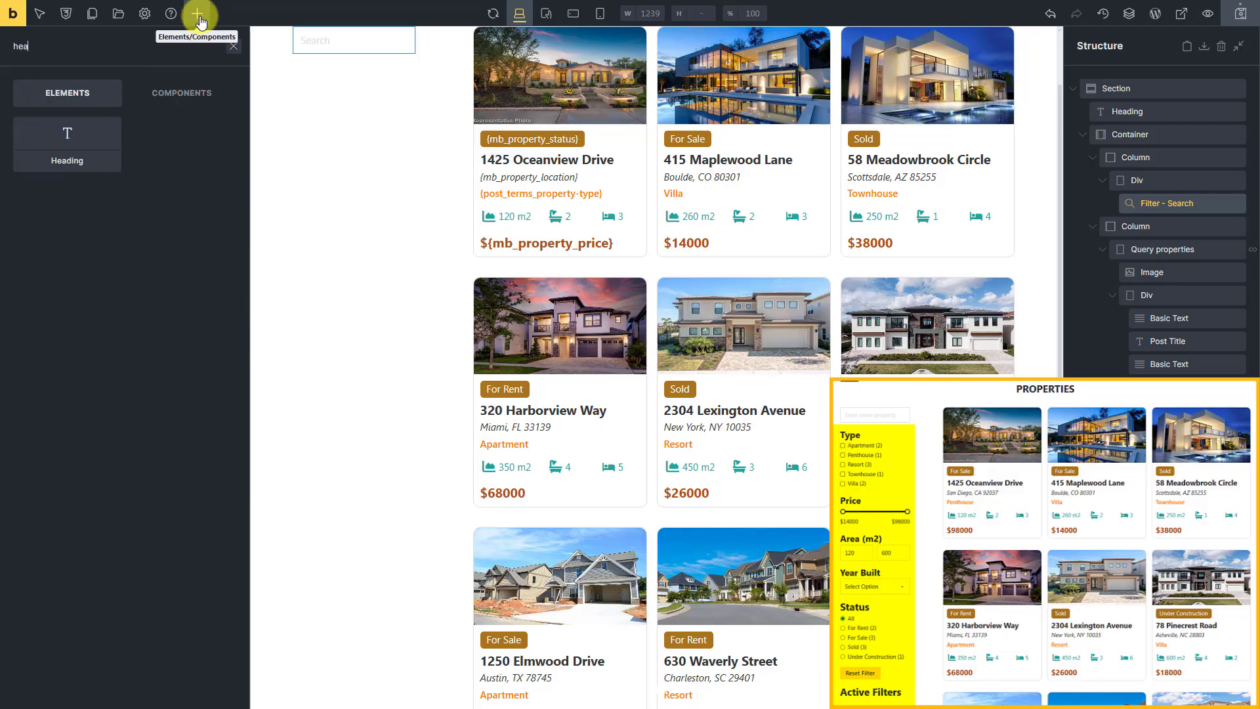
{"action": "left_click", "coordinate": [90, 141]}
{"action": "left_click", "coordinate": [1185, 228]}
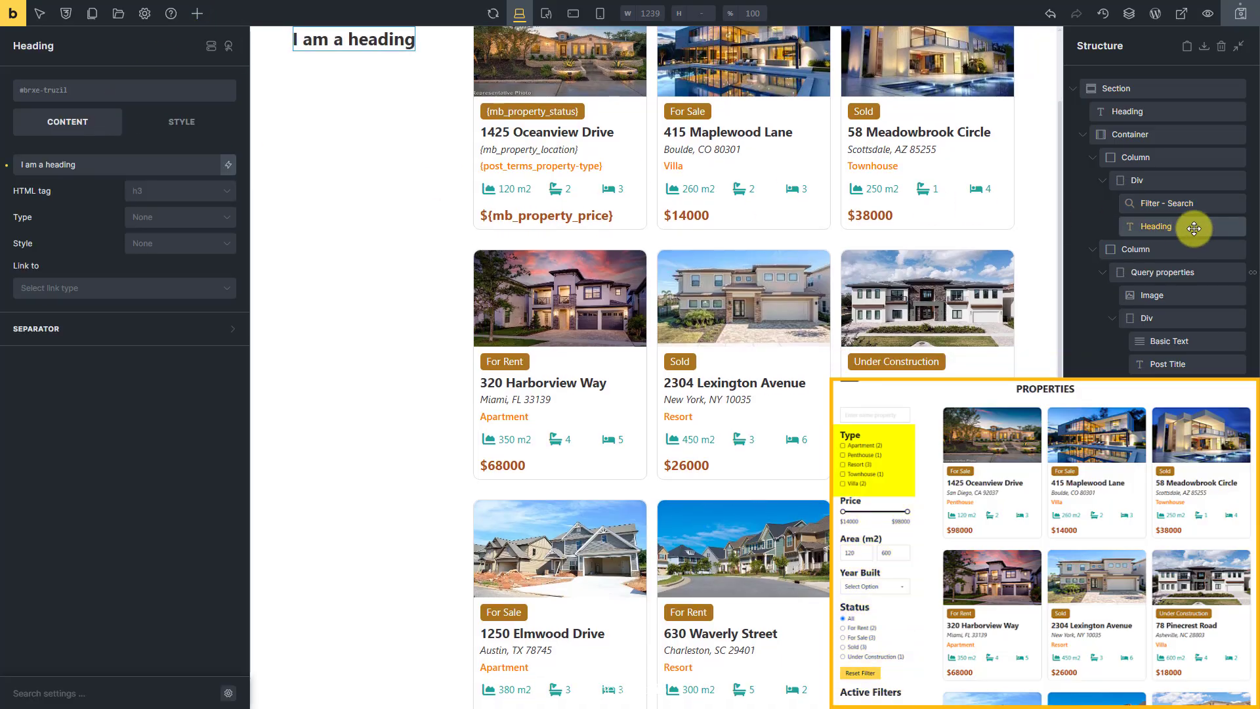
{"action": "triple_click", "coordinate": [189, 167]}
{"action": "type", "text": "Type"}
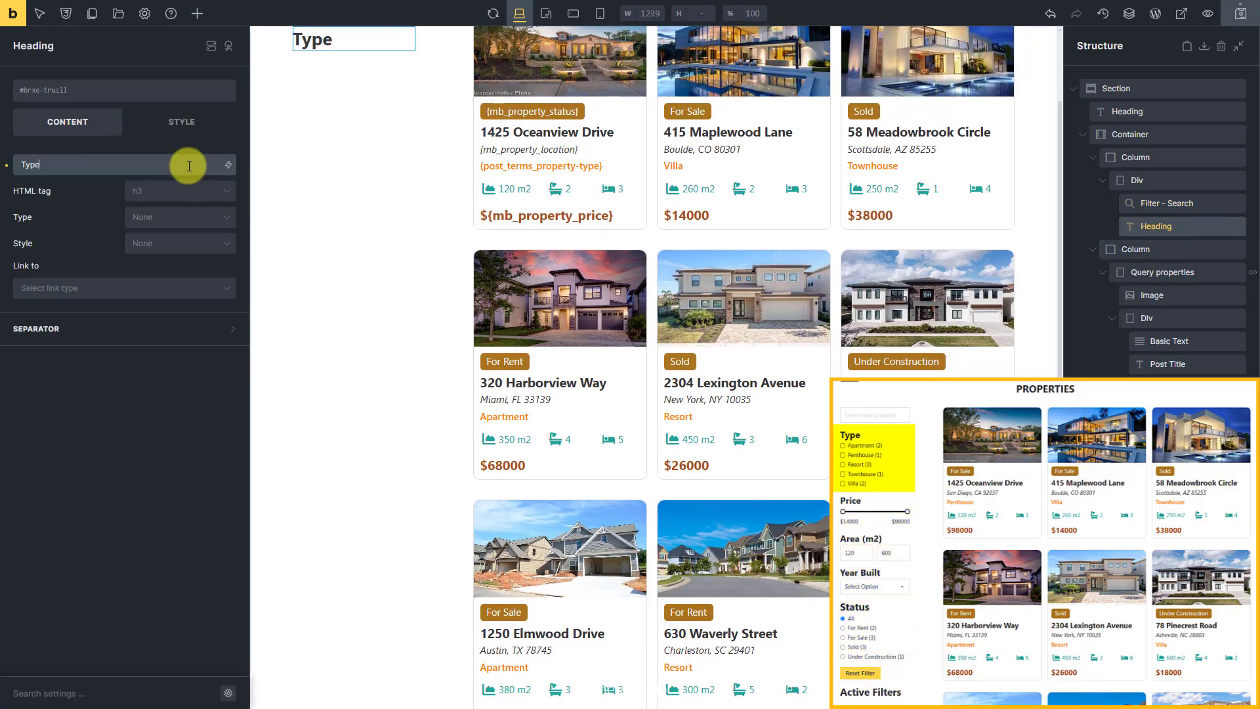
{"action": "left_click", "coordinate": [171, 197]}
{"action": "left_click", "coordinate": [146, 275]}
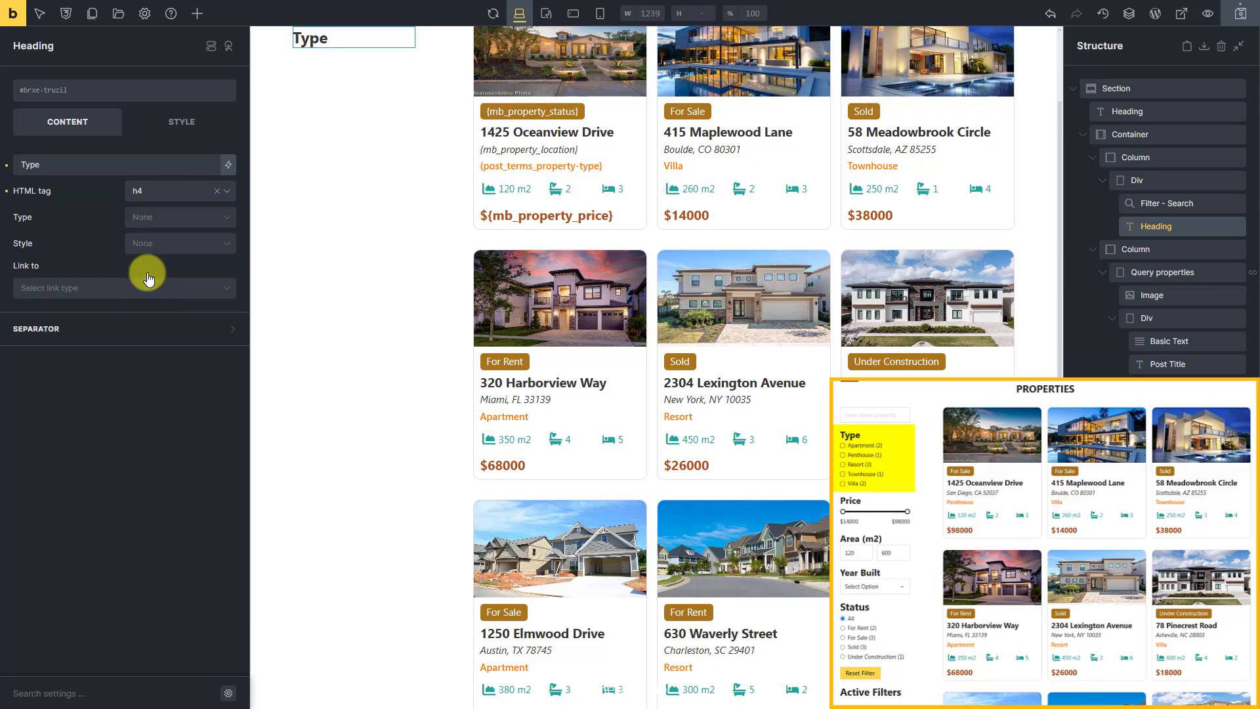
- Add a Filter - Checkbox element below the Type heading and set its target query to Query properties
{"action": "left_click", "coordinate": [197, 15]}
{"action": "type", "text": "filter"}
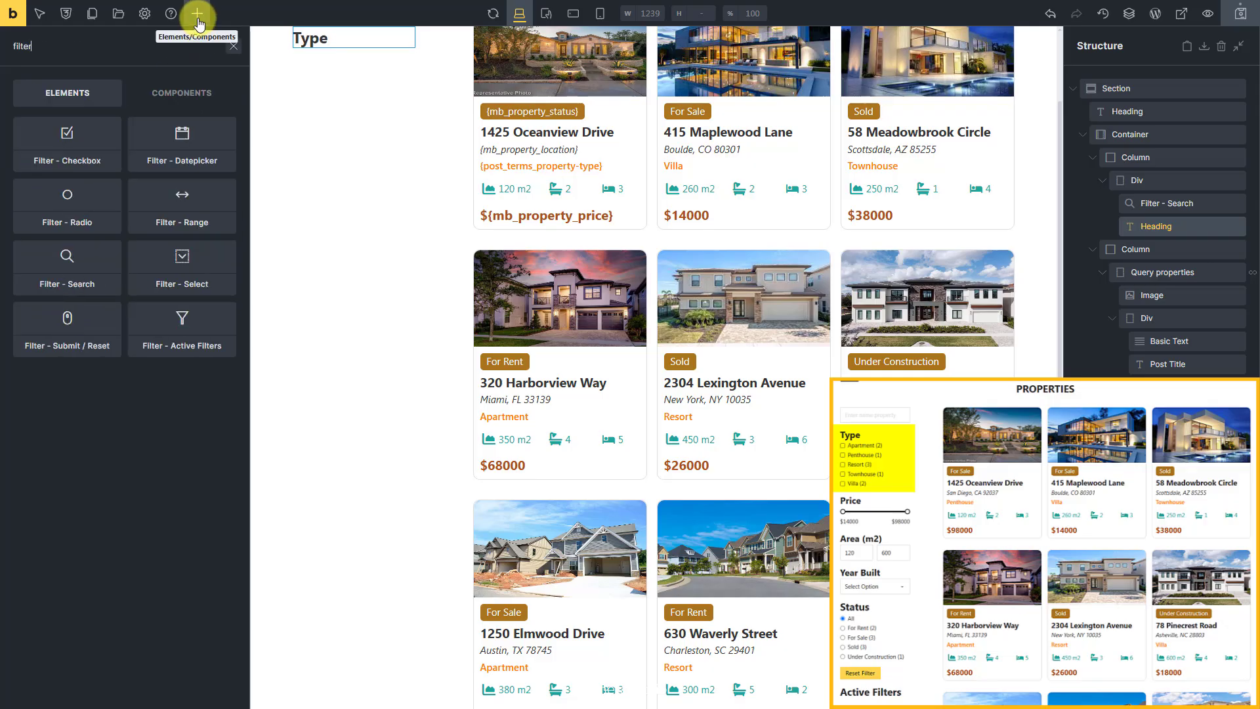
{"action": "left_click", "coordinate": [91, 140]}
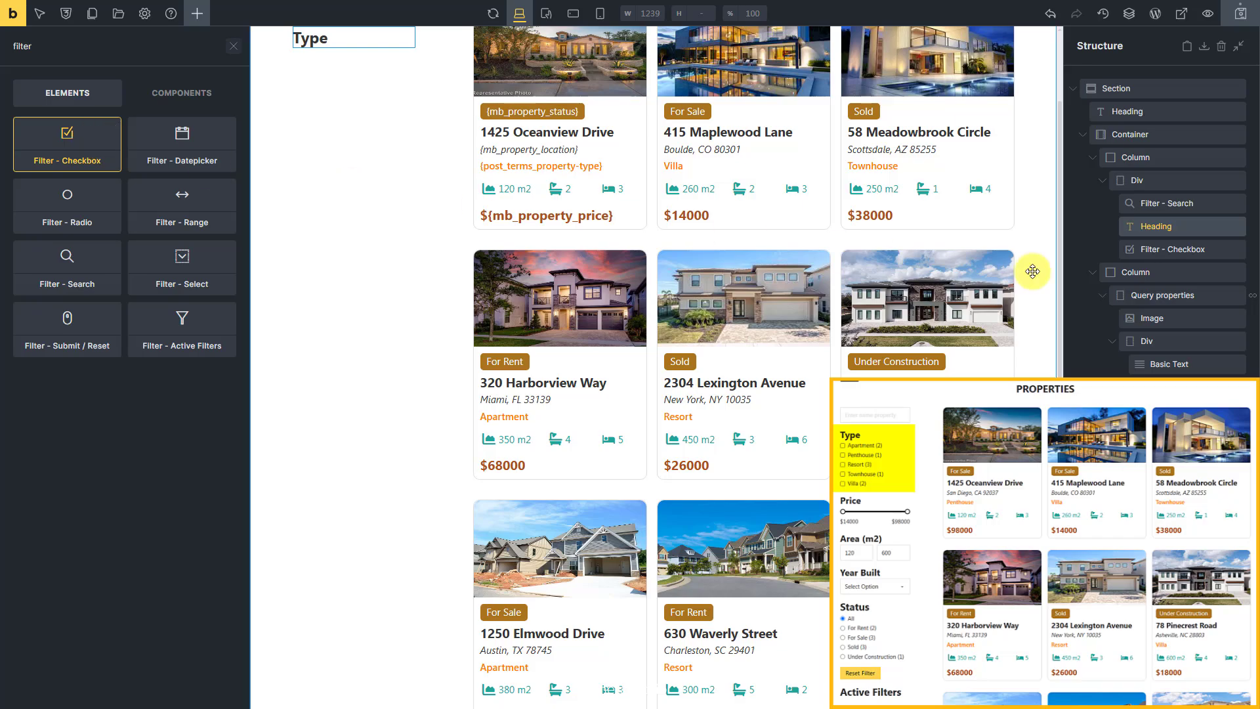
{"action": "left_click", "coordinate": [1212, 250]}
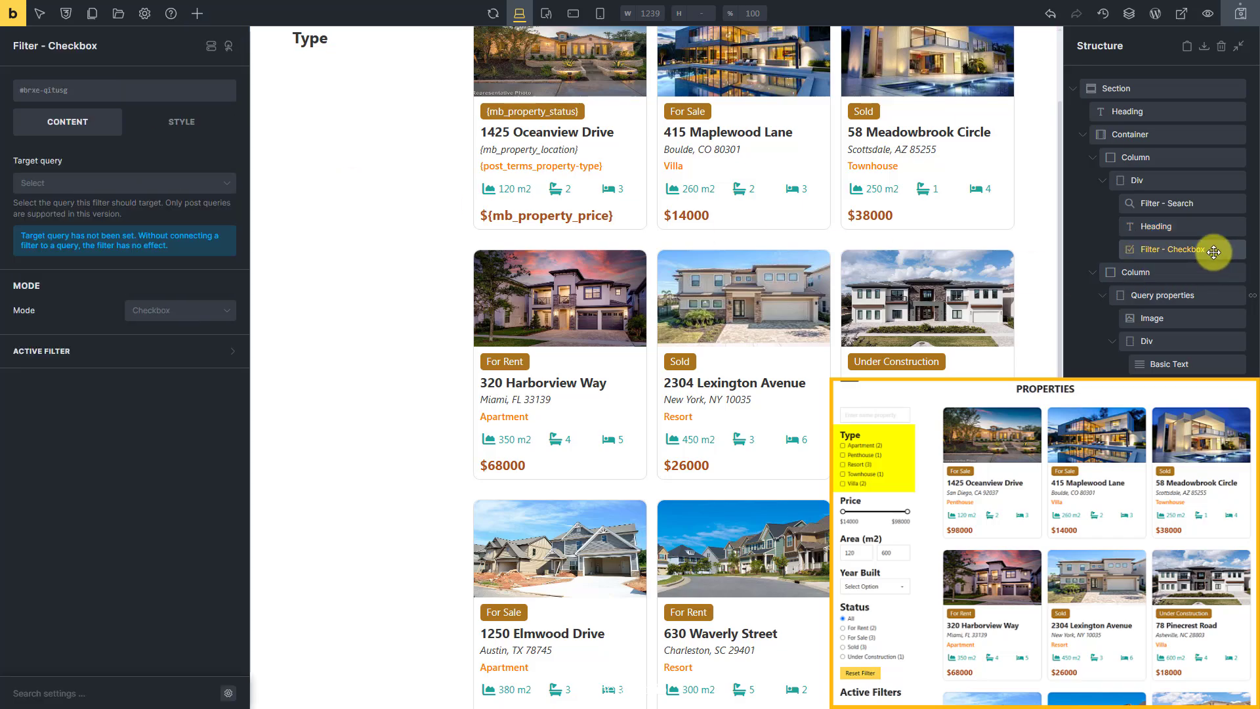
{"action": "left_click", "coordinate": [84, 183]}
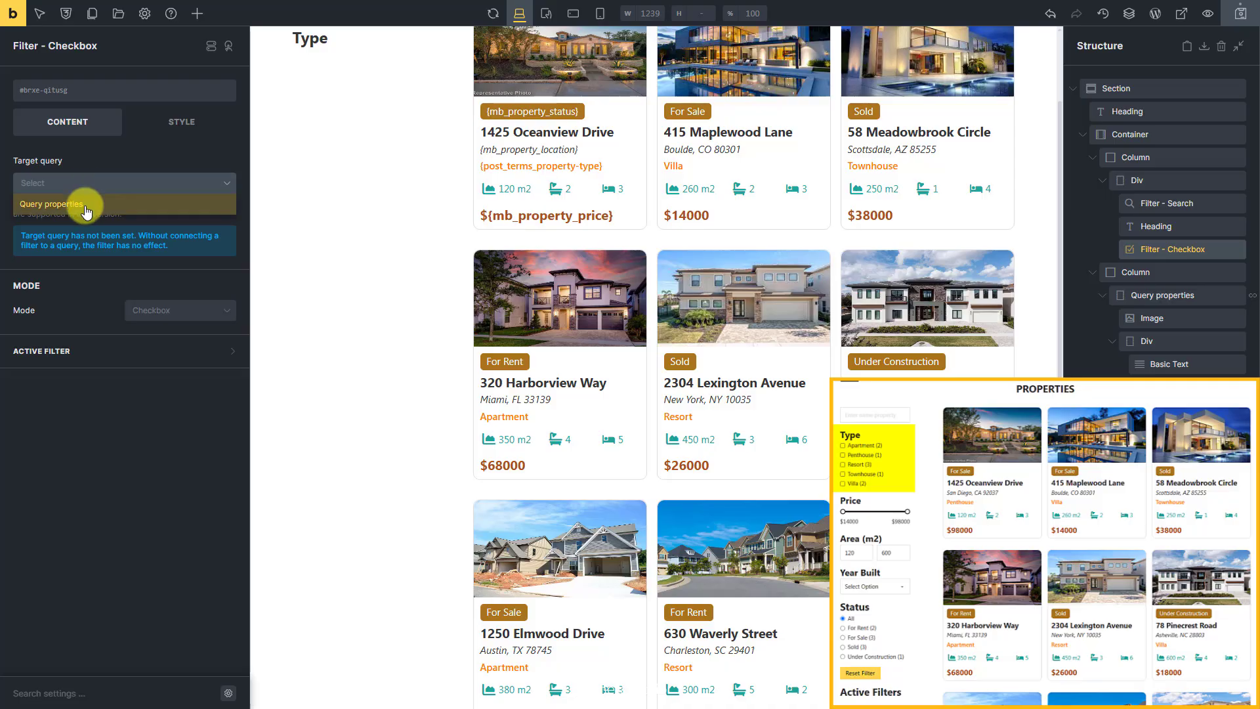
{"action": "left_click", "coordinate": [86, 209]}
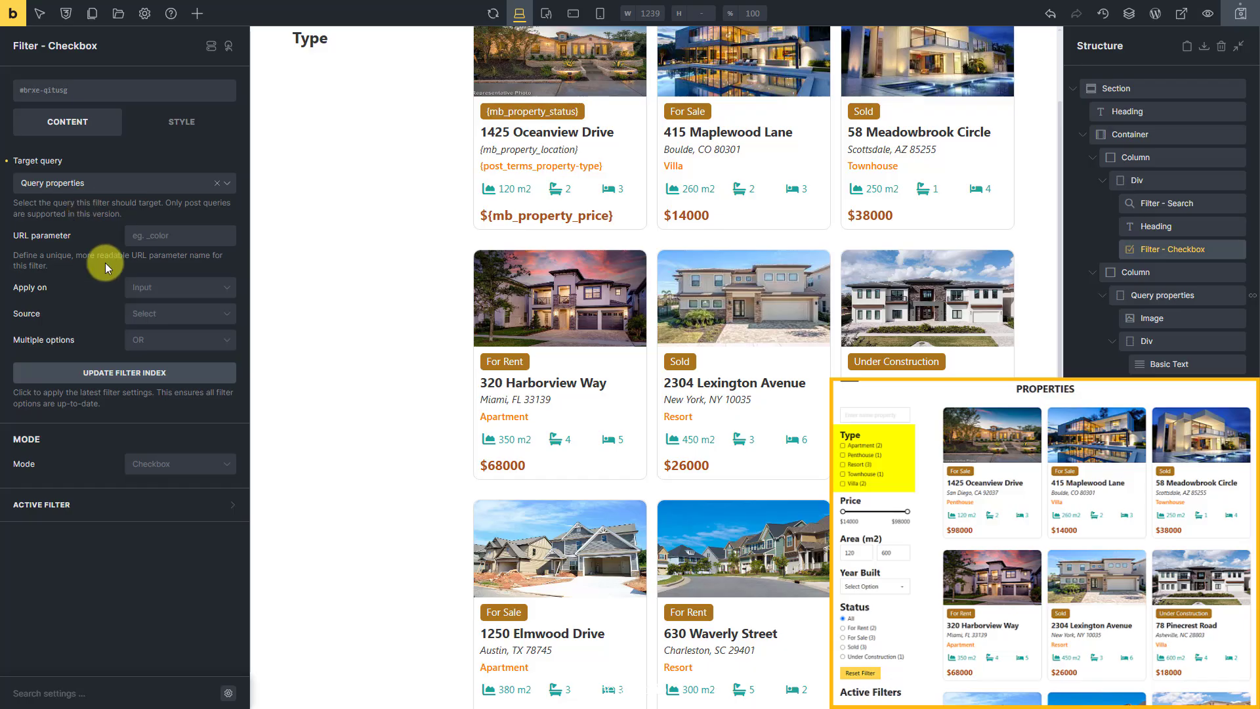
- Set the Type checkbox filter's source to Taxonomy and its taxonomy to Property Types (Property)
{"action": "left_click", "coordinate": [186, 321]}
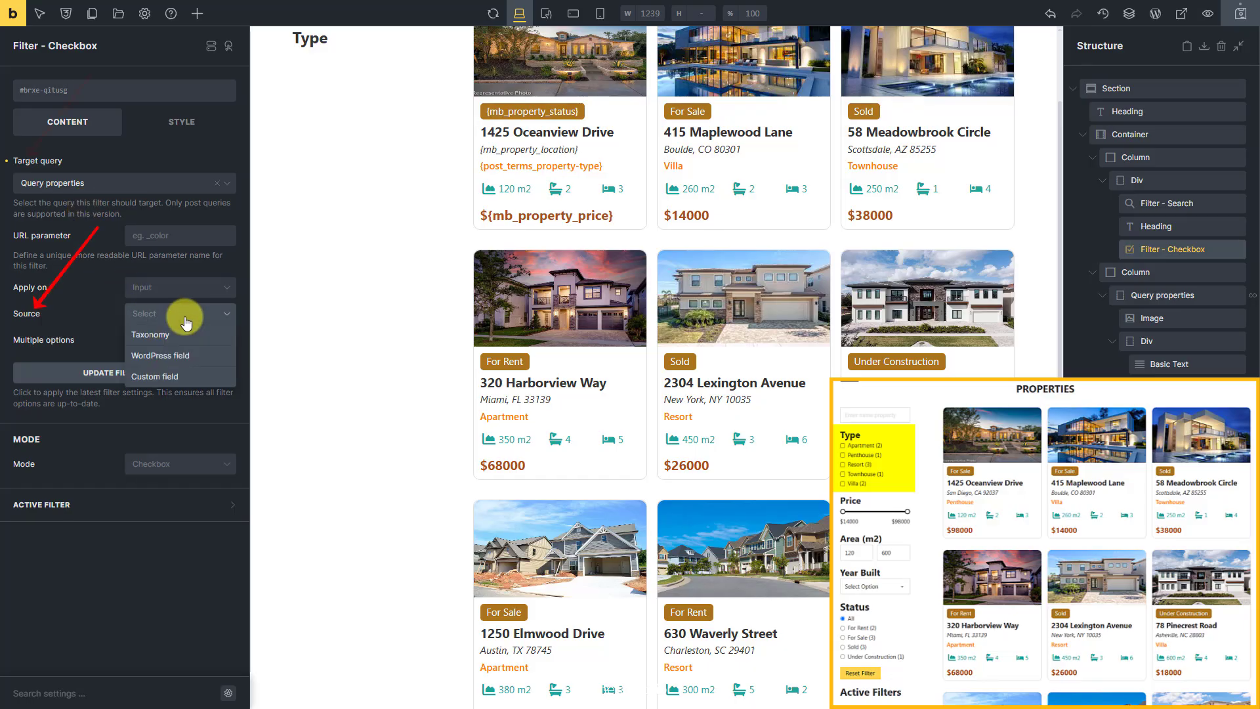
{"action": "left_click", "coordinate": [187, 335]}
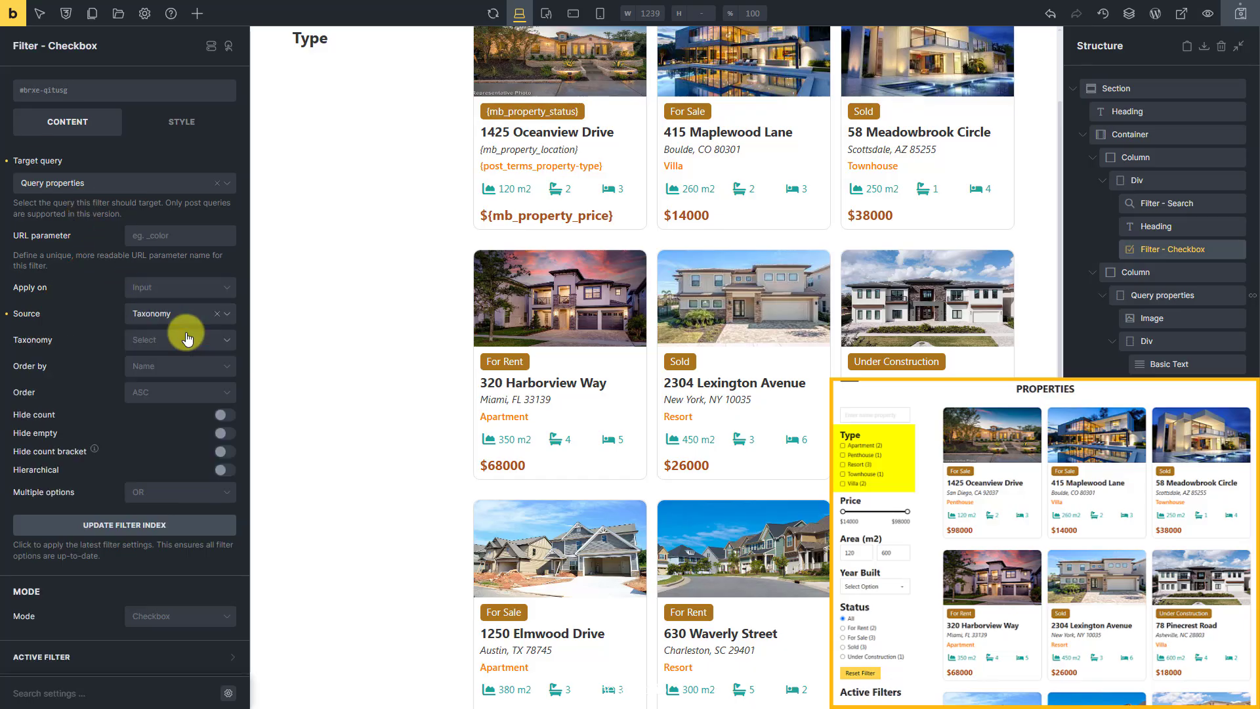
{"action": "left_click", "coordinate": [182, 339]}
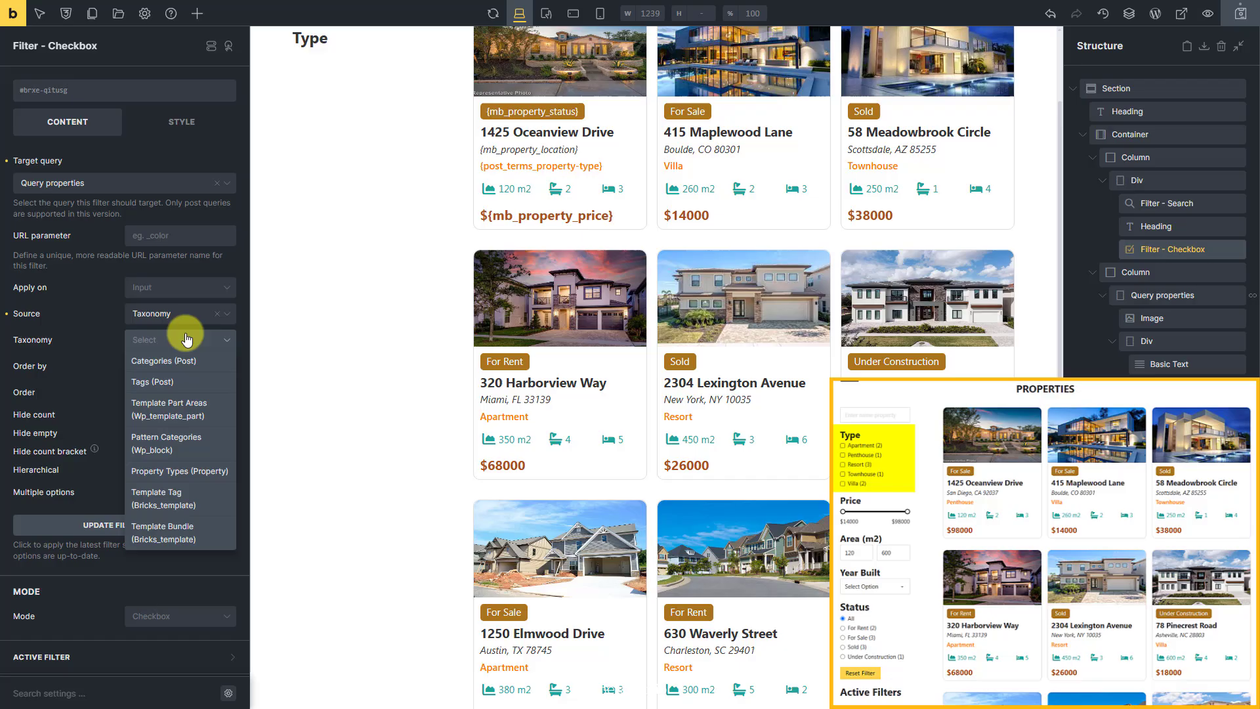
{"action": "left_click", "coordinate": [176, 473]}
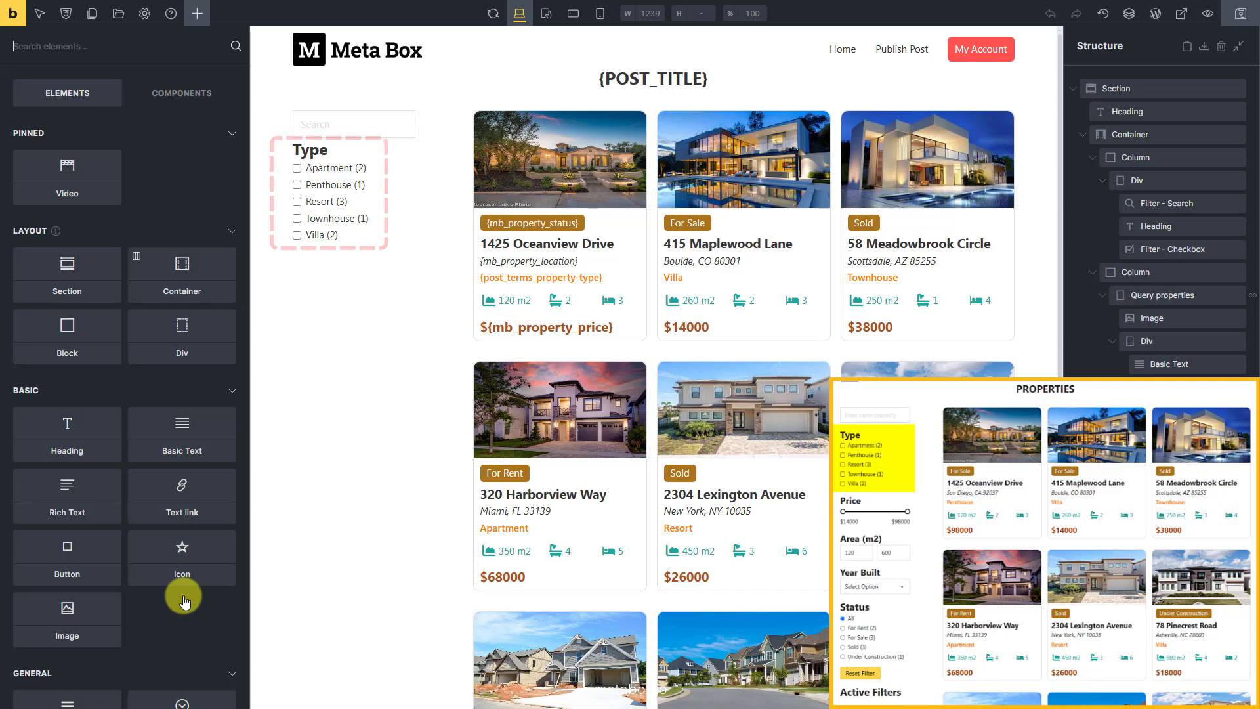
- Add a Heading below the checkbox filter with the text Price and the HTML tag h4
{"action": "left_click", "coordinate": [1220, 249]}
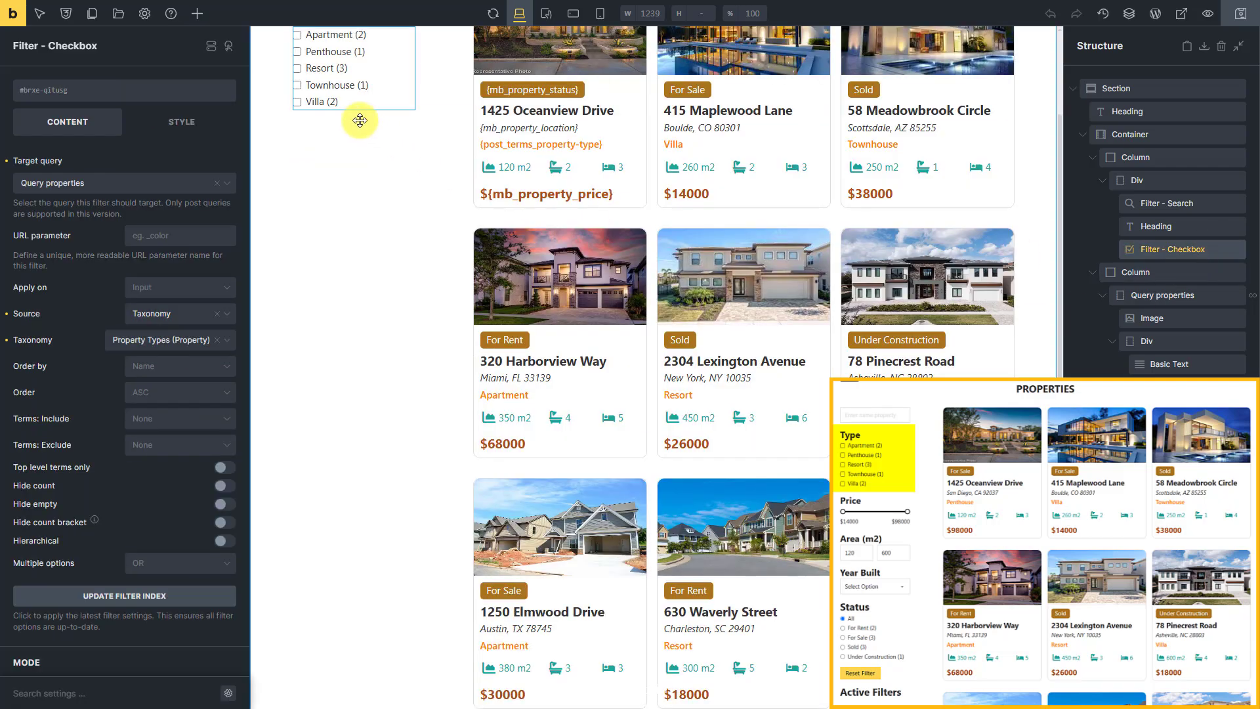
{"action": "left_click", "coordinate": [198, 14]}
{"action": "type", "text": "hea"}
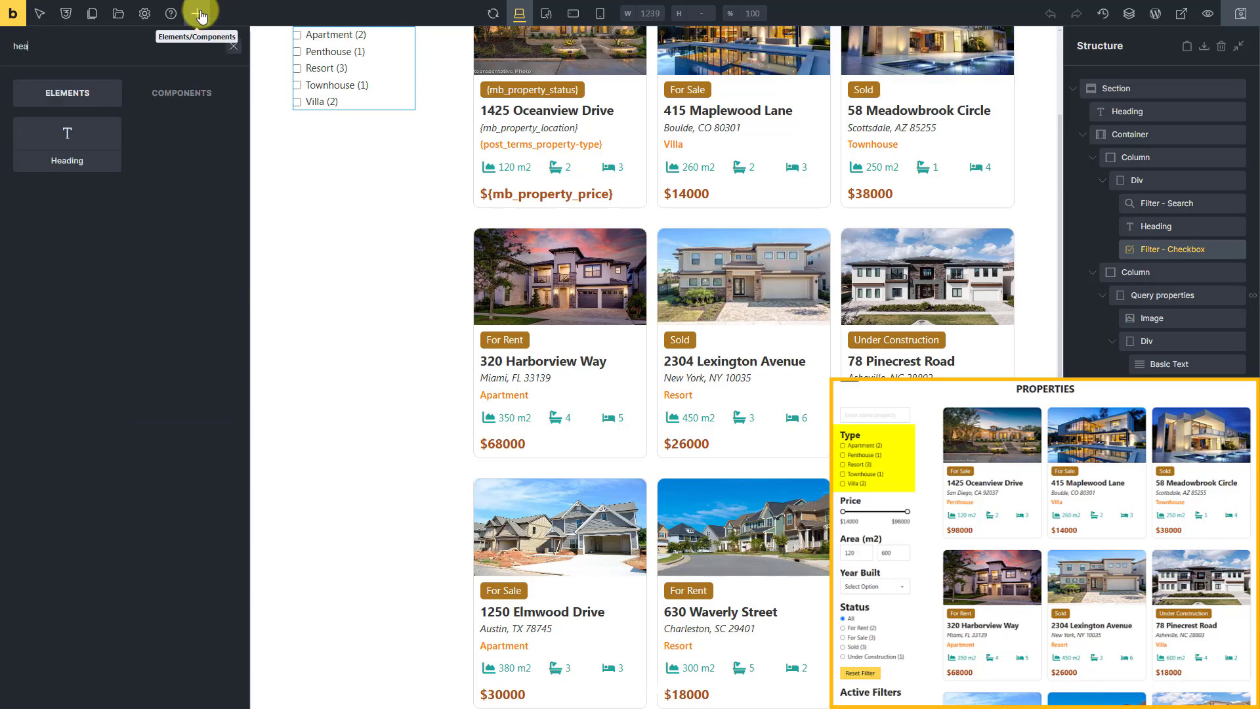
{"action": "left_click", "coordinate": [105, 137]}
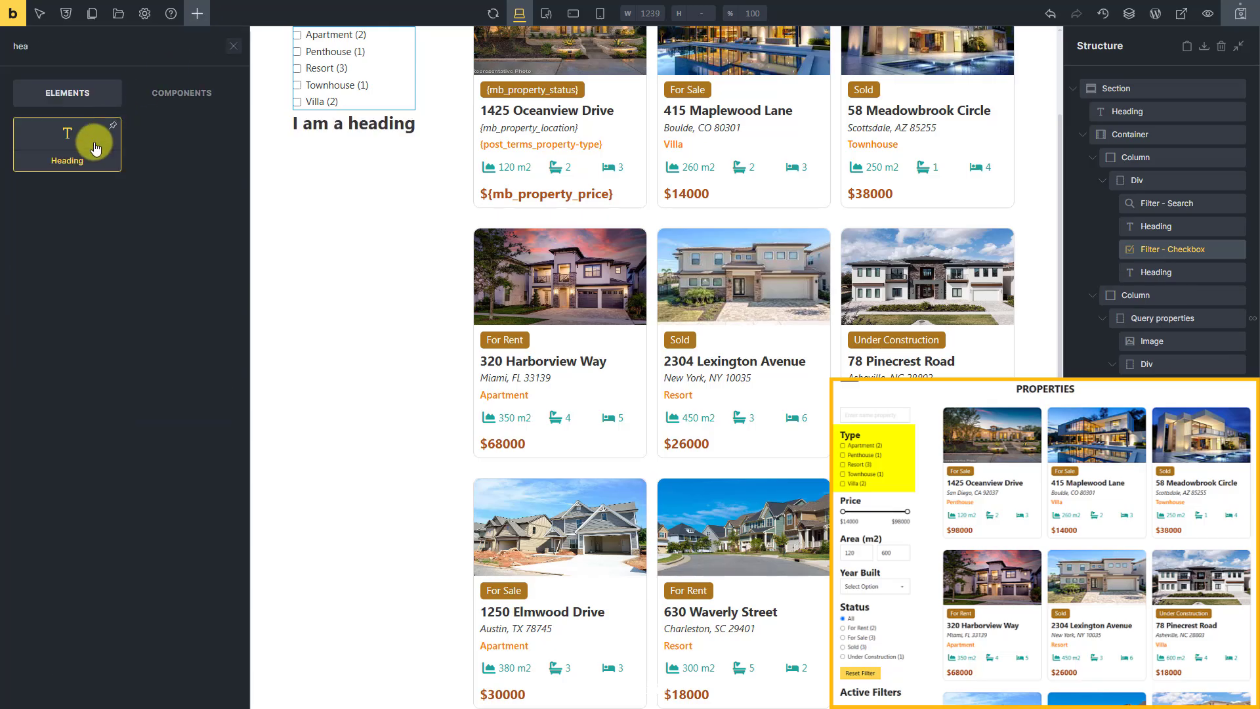
{"action": "left_click", "coordinate": [1180, 273]}
{"action": "triple_click", "coordinate": [135, 163]}
{"action": "type", "text": "Price"}
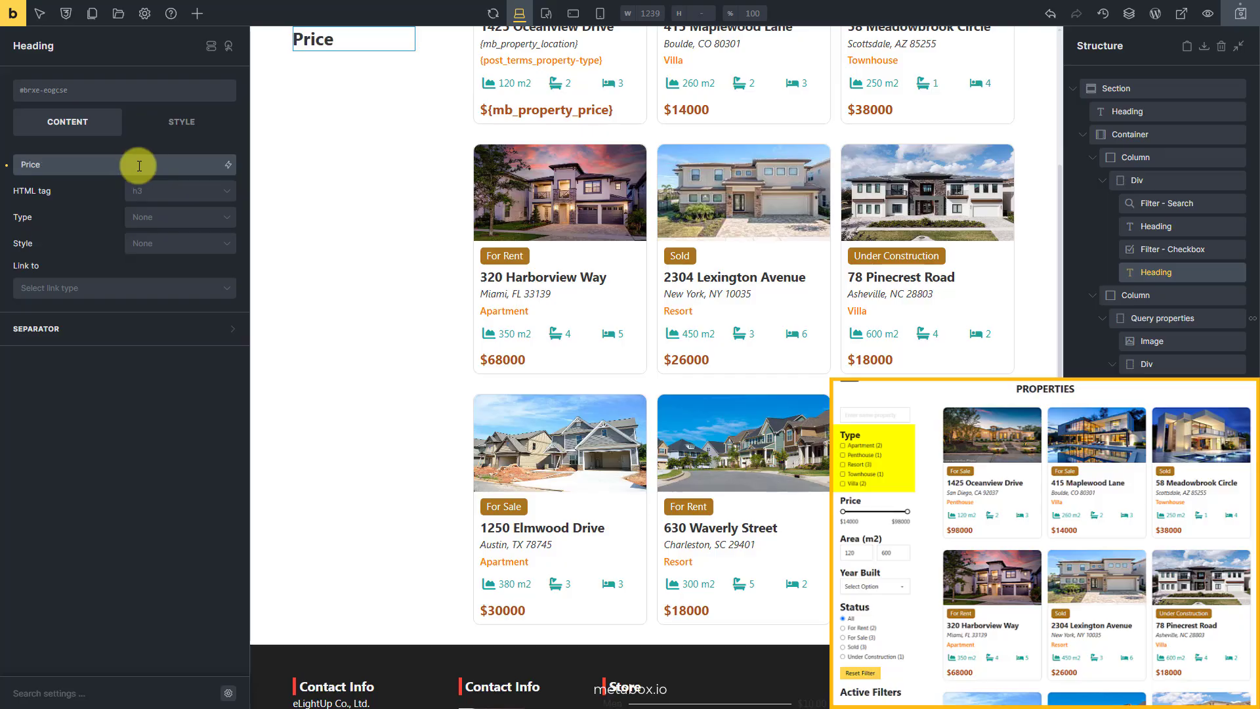
{"action": "left_click", "coordinate": [157, 190]}
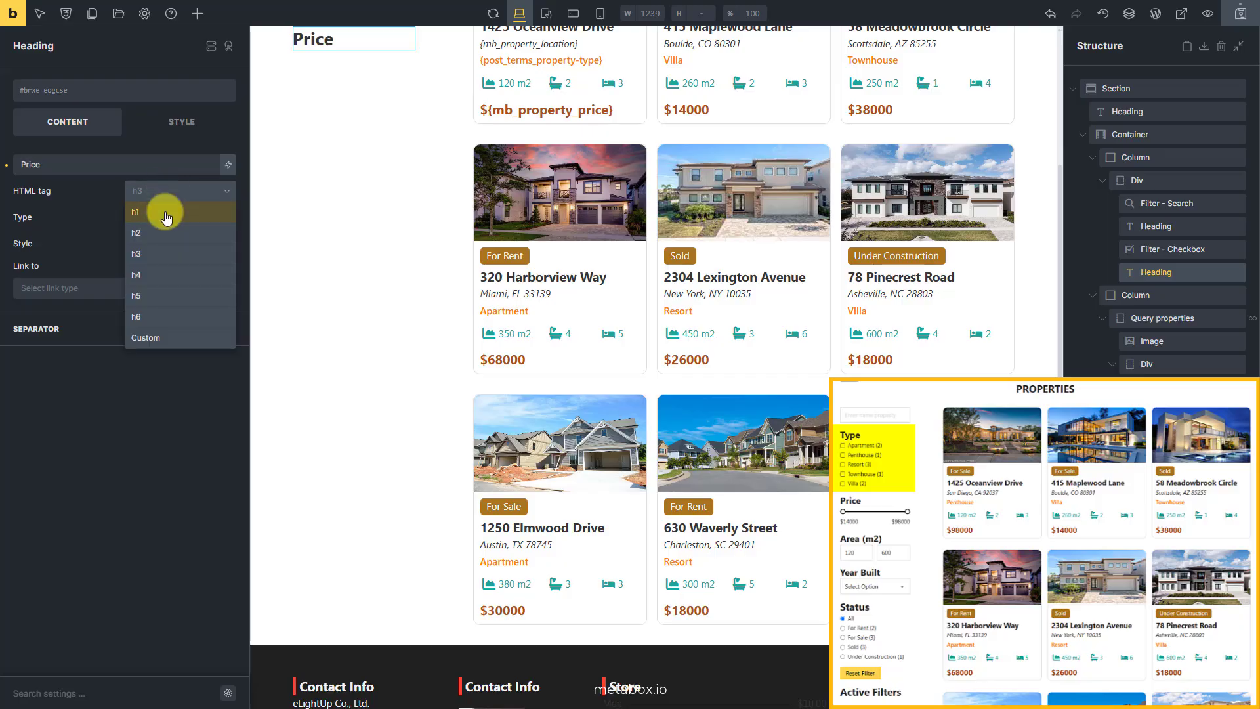
{"action": "left_click", "coordinate": [146, 263]}
- Add a Filter - Range element below the Price heading and set its target query to Query properties
{"action": "left_click", "coordinate": [197, 13]}
{"action": "type", "text": "filter"}
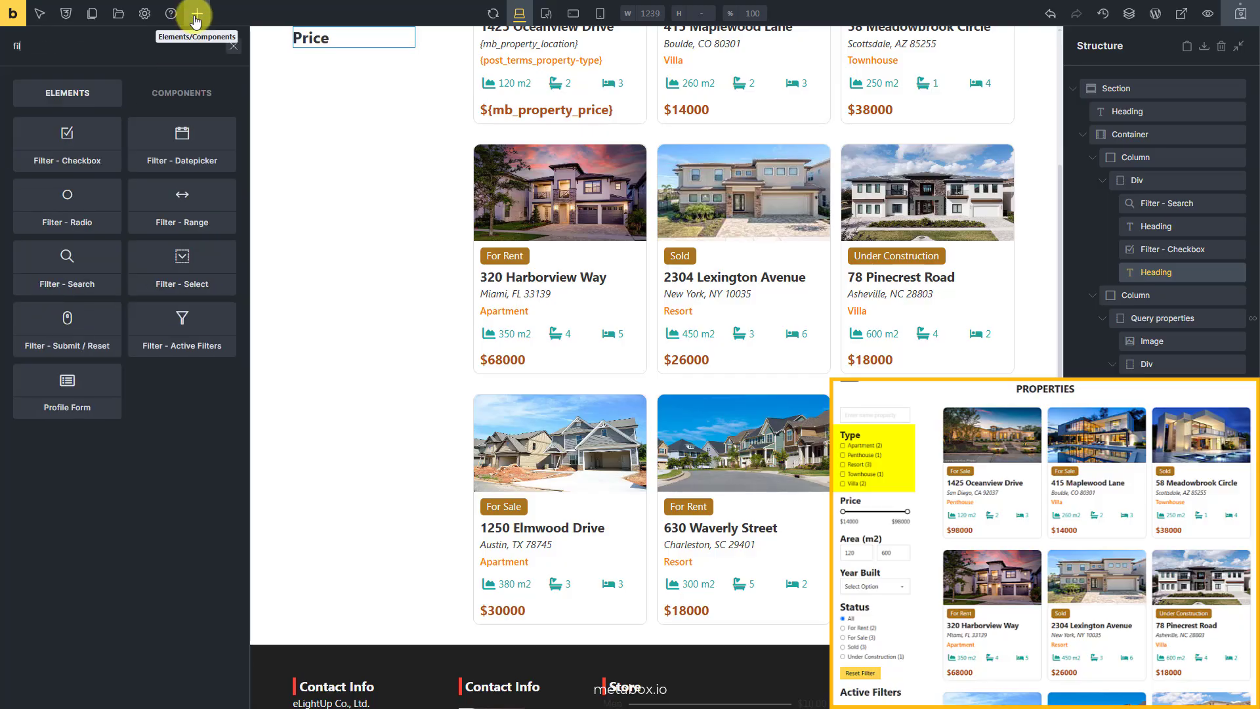
{"action": "left_click", "coordinate": [209, 210]}
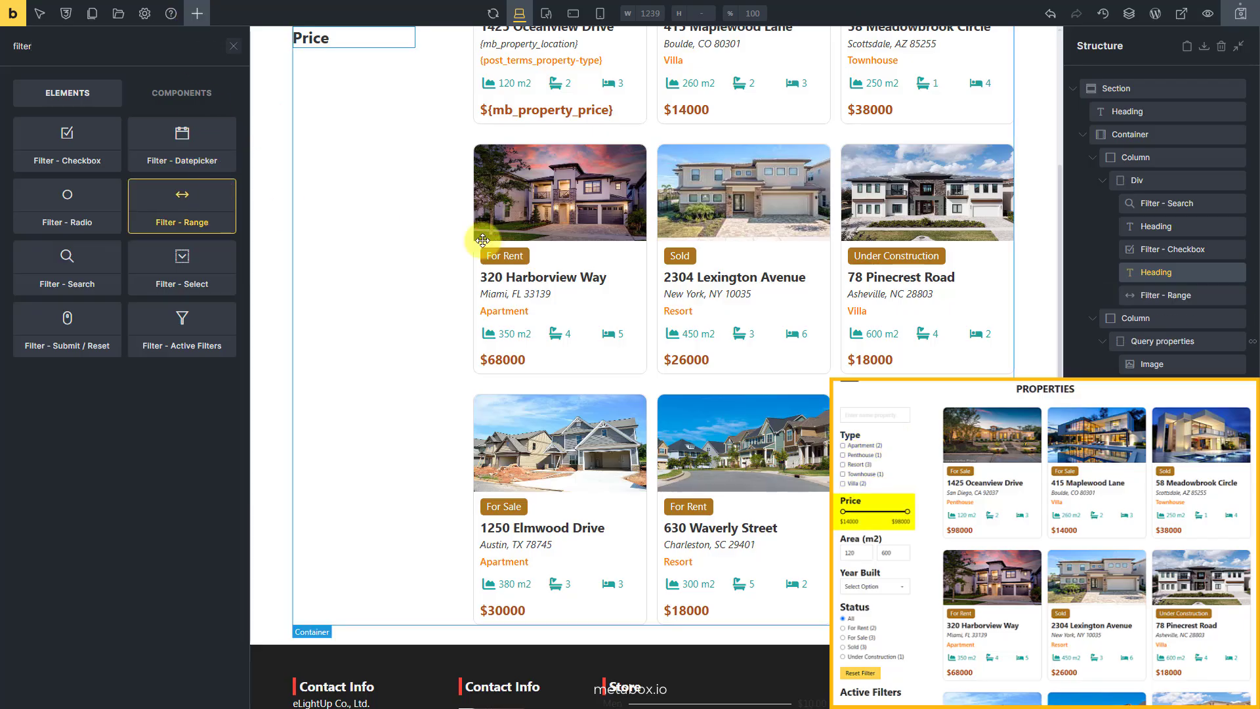
{"action": "left_click", "coordinate": [1166, 295]}
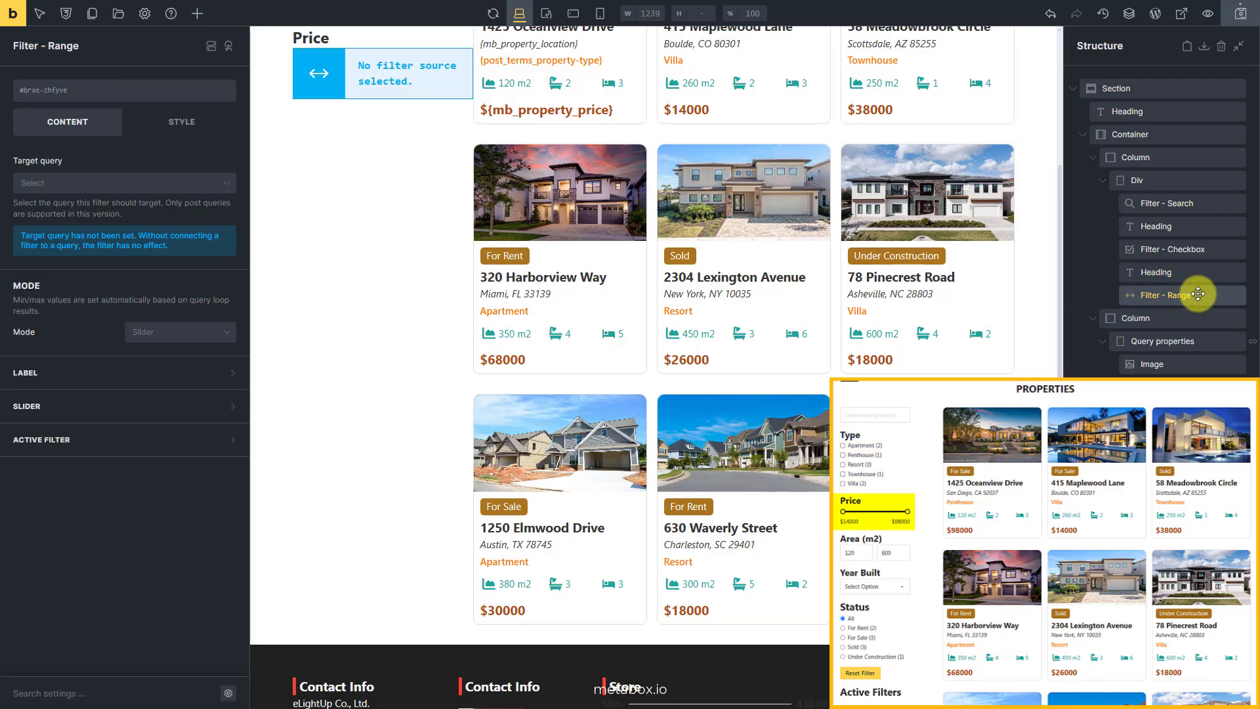
{"action": "left_click", "coordinate": [176, 184]}
{"action": "left_click", "coordinate": [141, 204]}
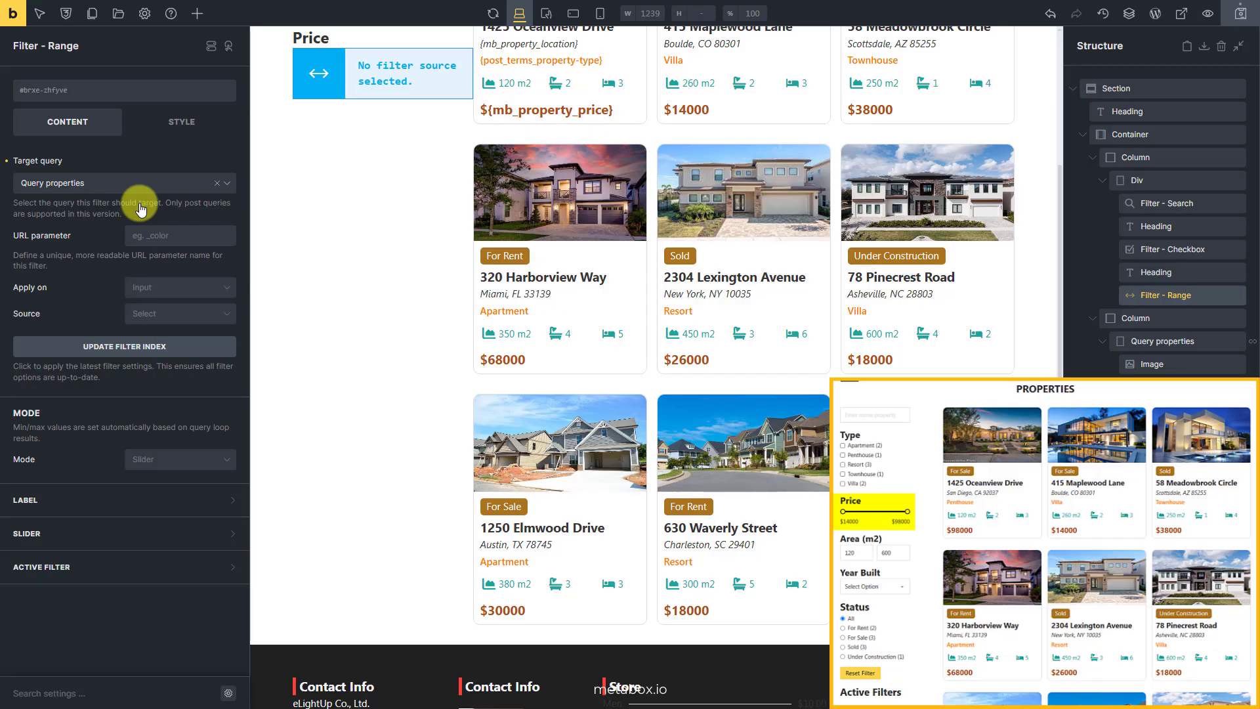
- Source the price range filter from a Custom field with the Meta Box provider and the meta key {mb_property_price}
{"action": "left_click", "coordinate": [189, 314]}
{"action": "left_click", "coordinate": [190, 336]}
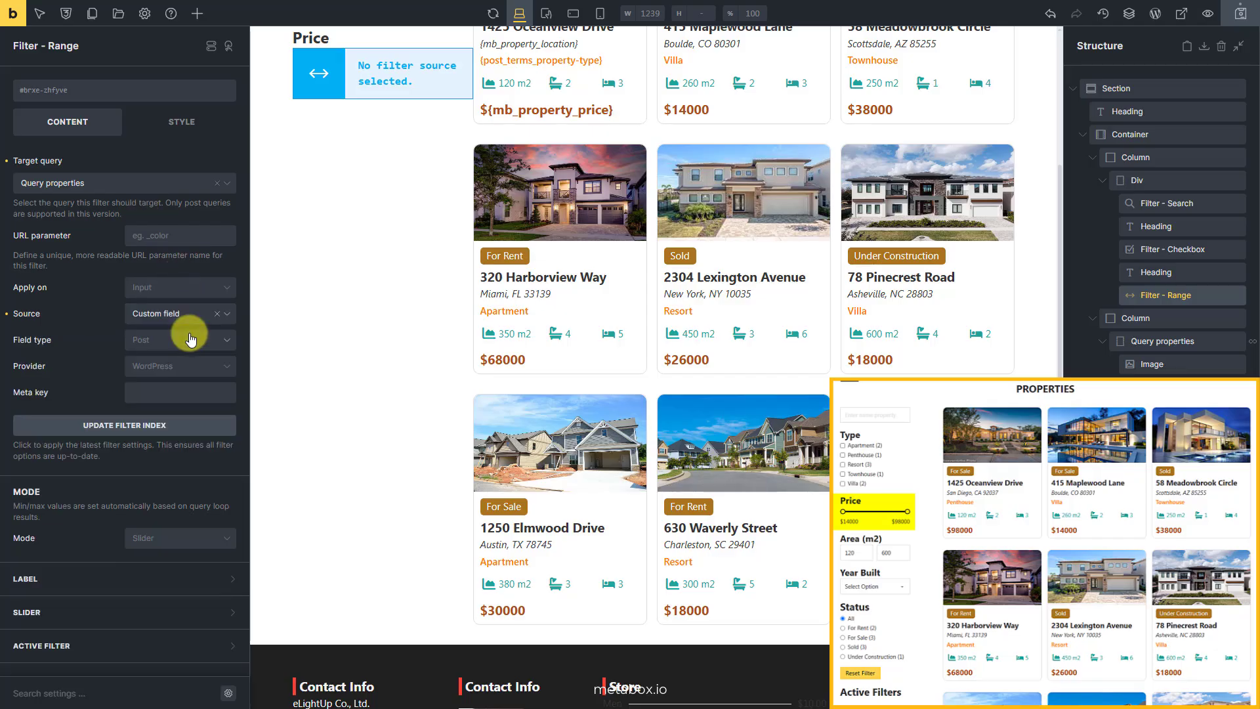
{"action": "left_click", "coordinate": [183, 363]}
{"action": "left_click", "coordinate": [182, 390]}
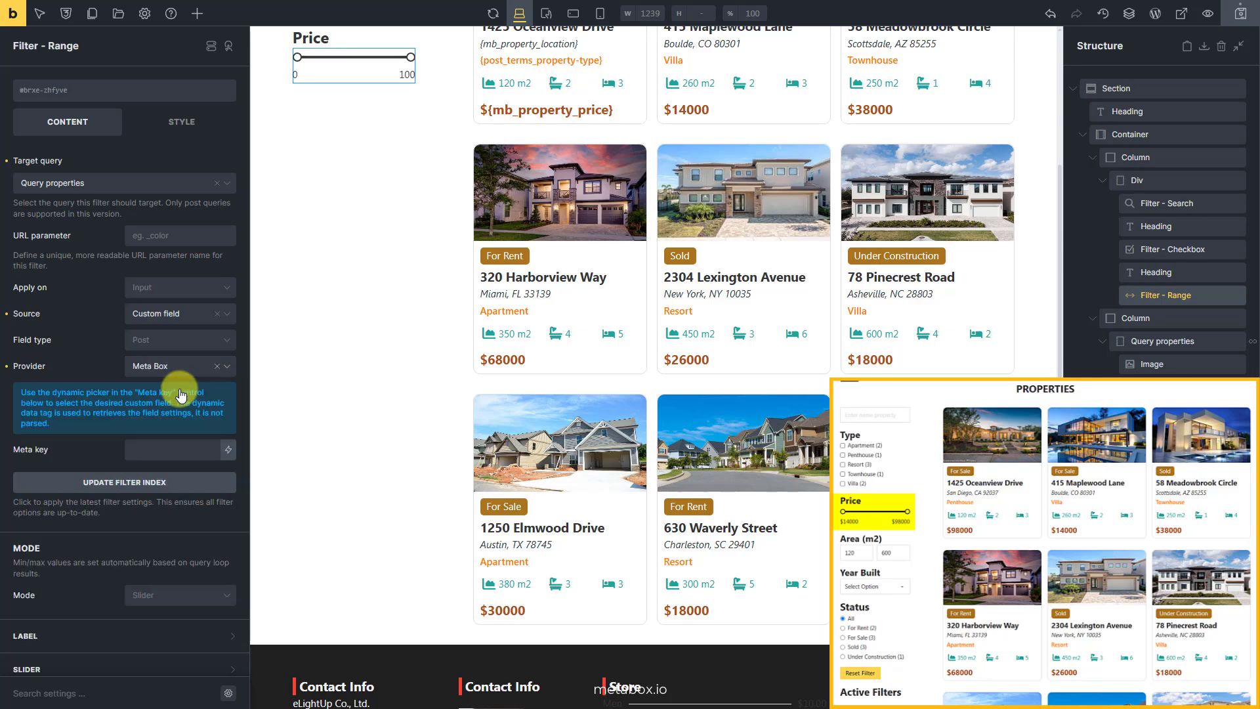
{"action": "left_click", "coordinate": [227, 450]}
{"action": "type", "text": "price"}
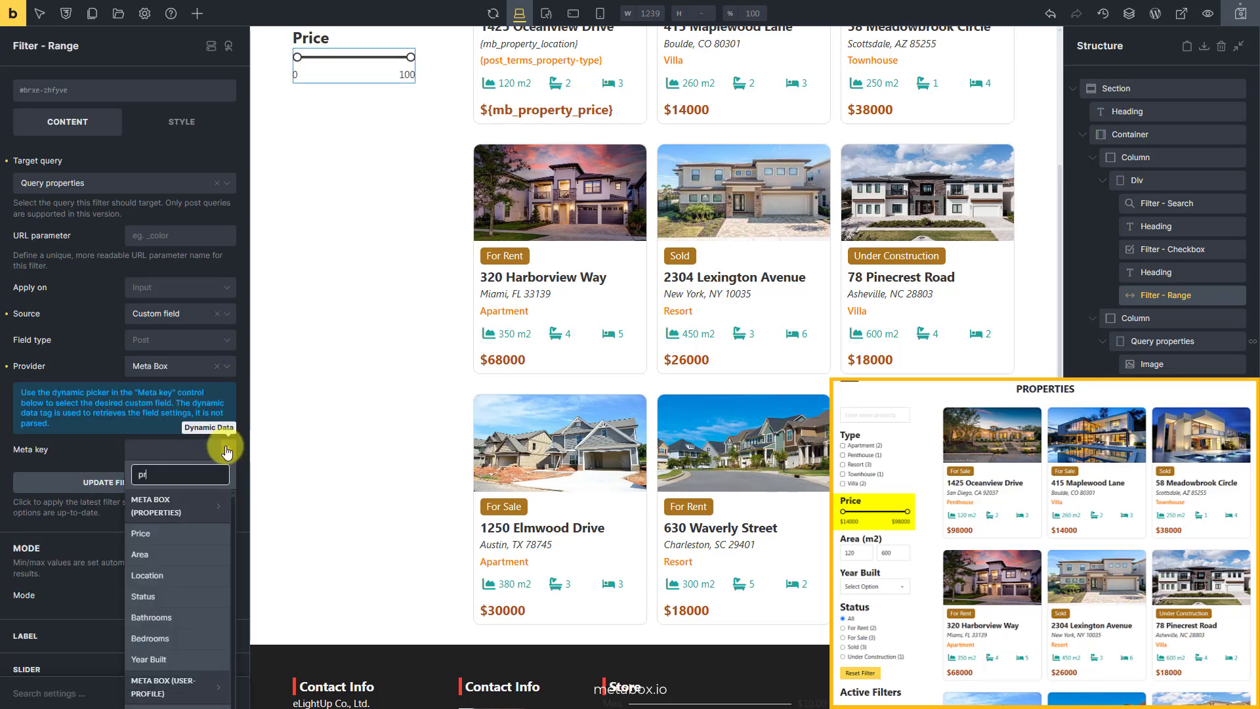
{"action": "left_click", "coordinate": [182, 537]}
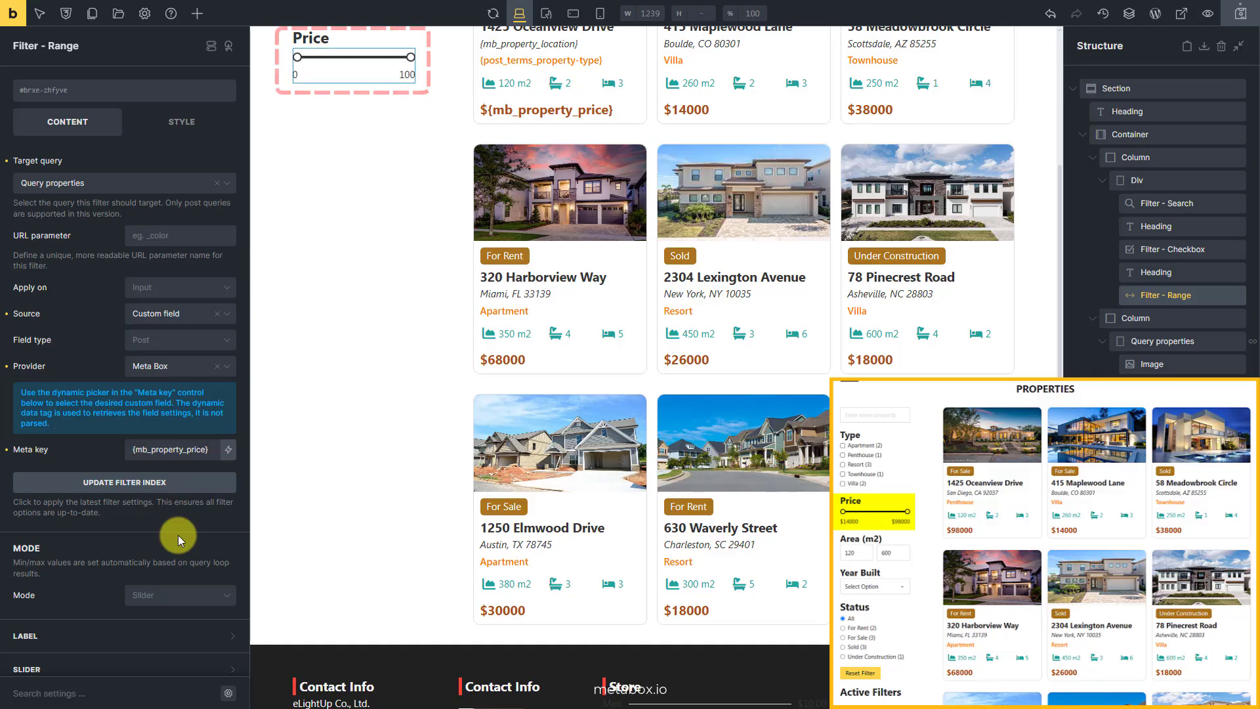
- Set the price range filter's Min and Max labels to $ and the label gap to 0, and update the filter index
{"action": "scroll", "coordinate": [178, 536], "scroll_direction": "down", "scroll_amount": 1}
{"action": "left_click", "coordinate": [139, 569]}
{"action": "scroll", "coordinate": [137, 570], "scroll_direction": "down", "scroll_amount": 1}
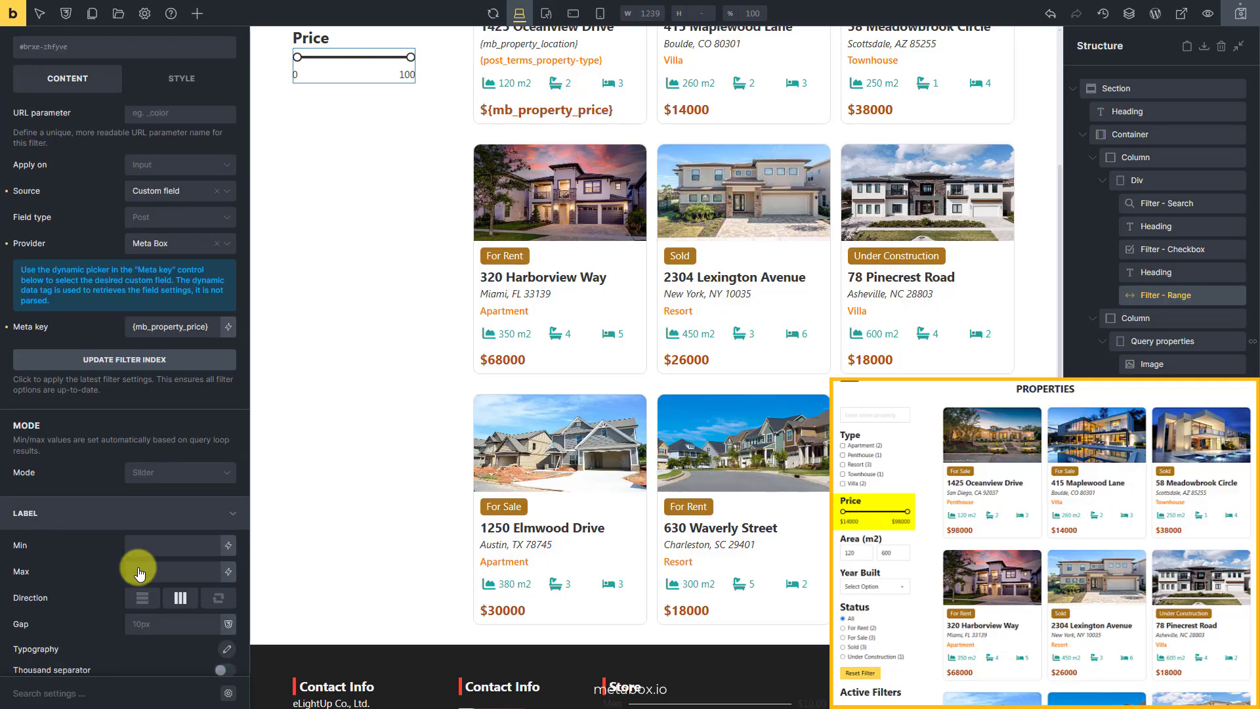
{"action": "left_click", "coordinate": [165, 547]}
{"action": "type", "text": "$"}
{"action": "left_click", "coordinate": [160, 570]}
{"action": "type", "text": "$"}
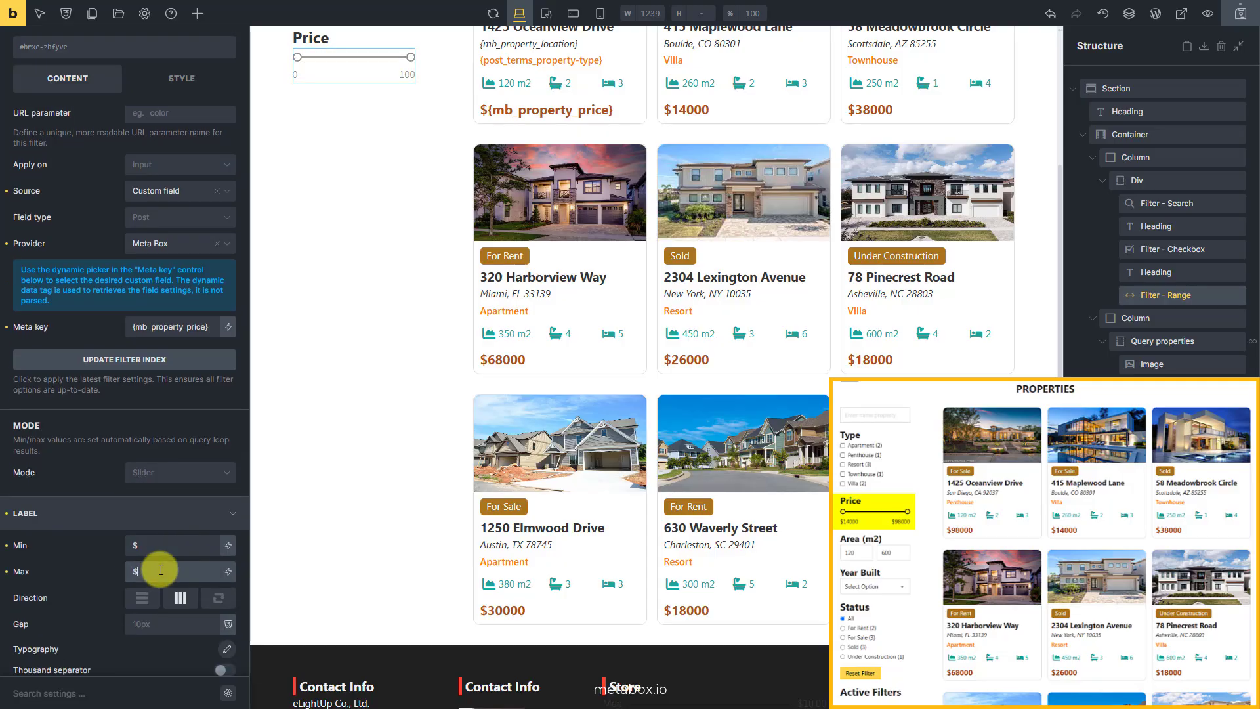
{"action": "left_click", "coordinate": [155, 625]}
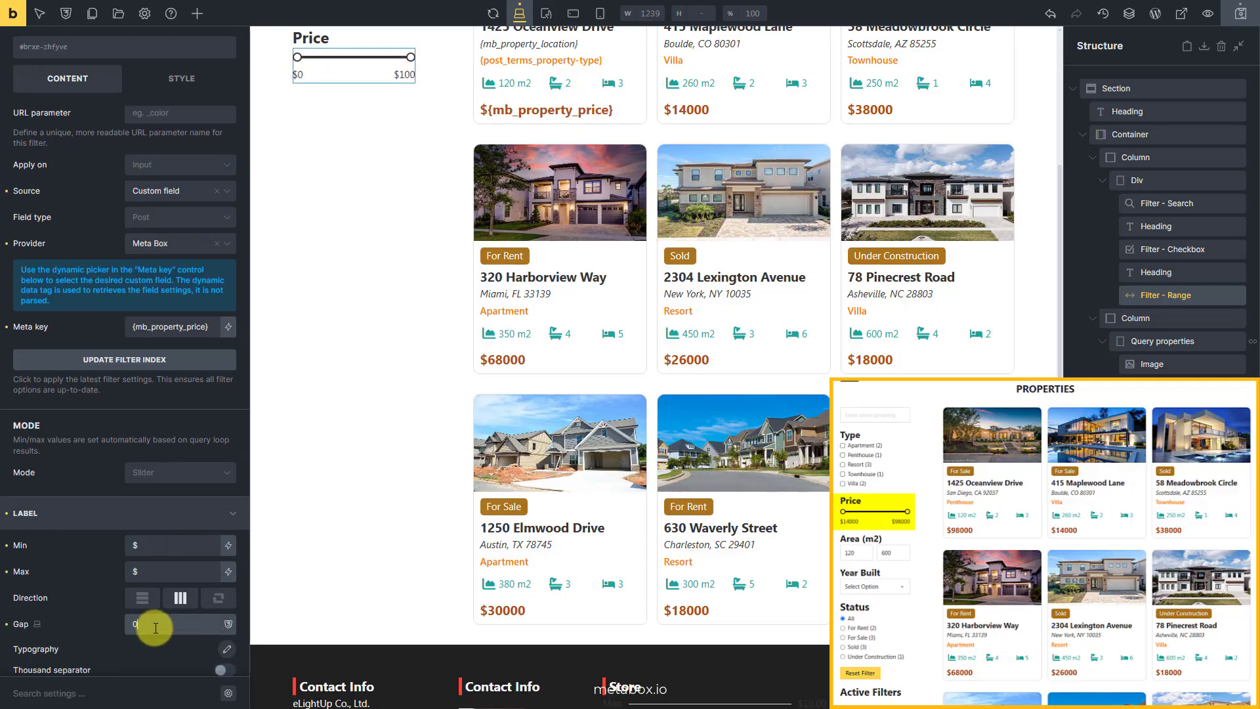
{"action": "left_click", "coordinate": [181, 361]}
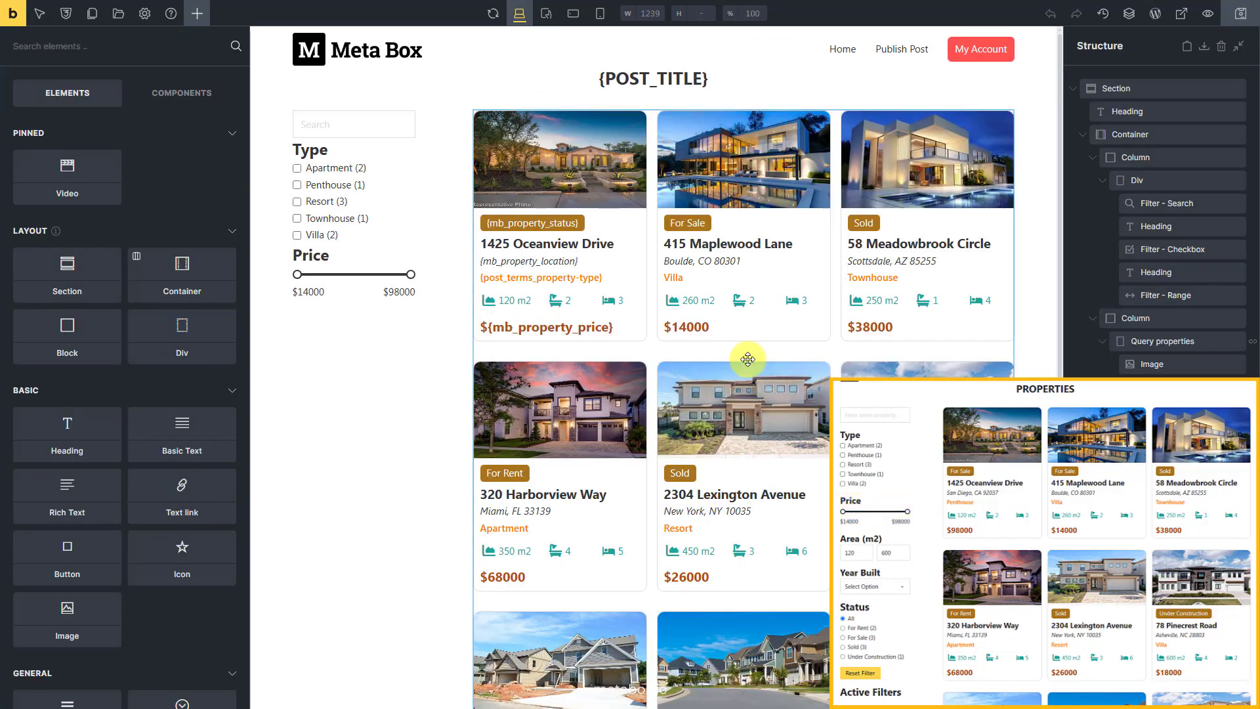
- Add a Heading below the price range filter with the text Area (m2) and the HTML tag h4
{"action": "left_click", "coordinate": [1193, 294]}
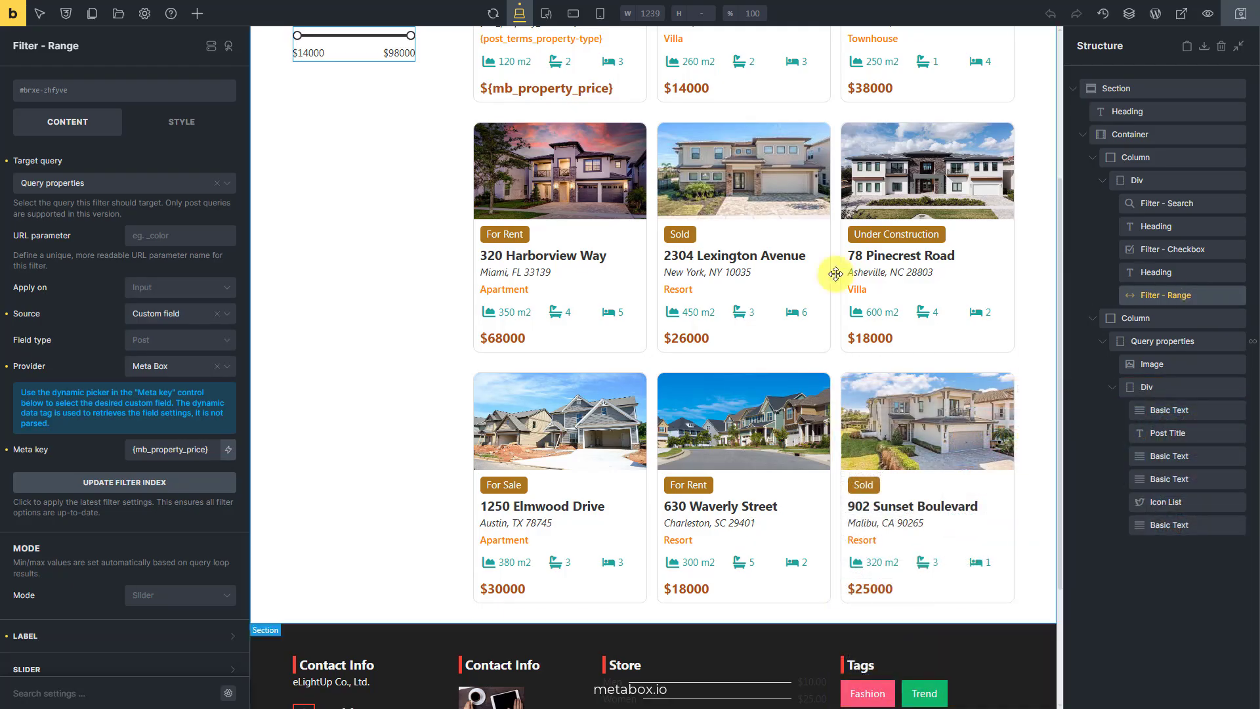
{"action": "left_click", "coordinate": [205, 19]}
{"action": "type", "text": "hea"}
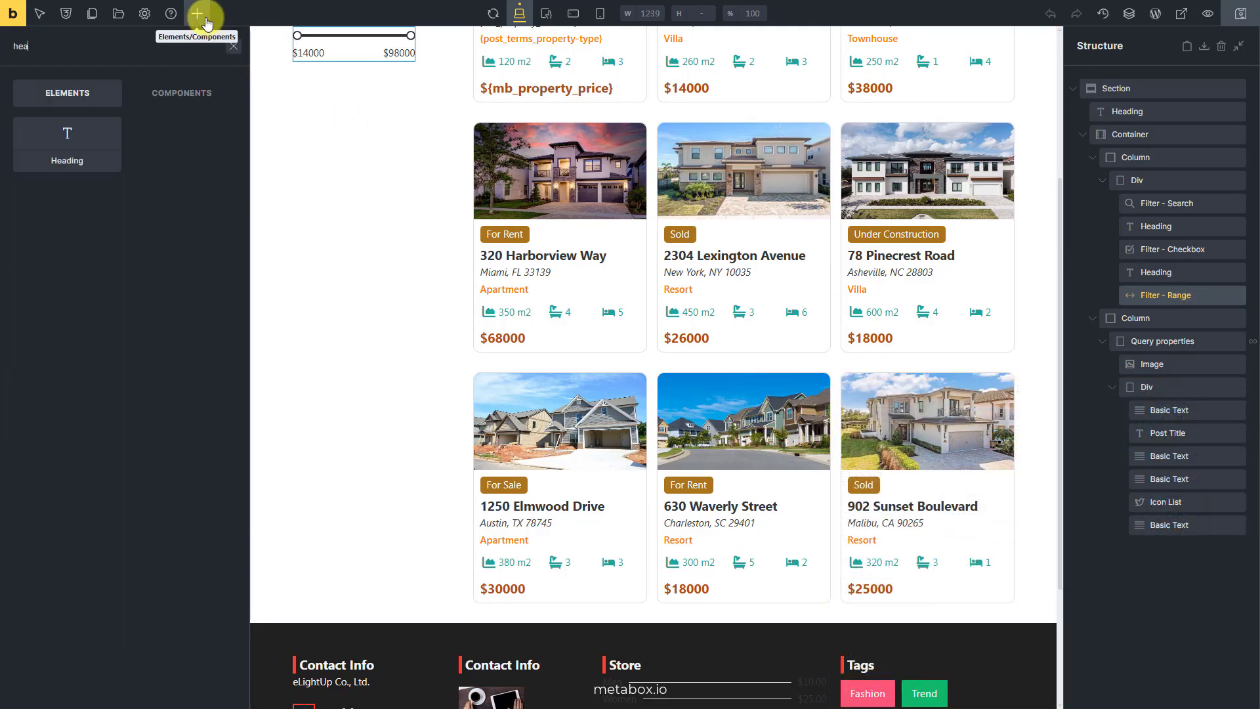
{"action": "left_click", "coordinate": [98, 138]}
{"action": "left_click", "coordinate": [1157, 318]}
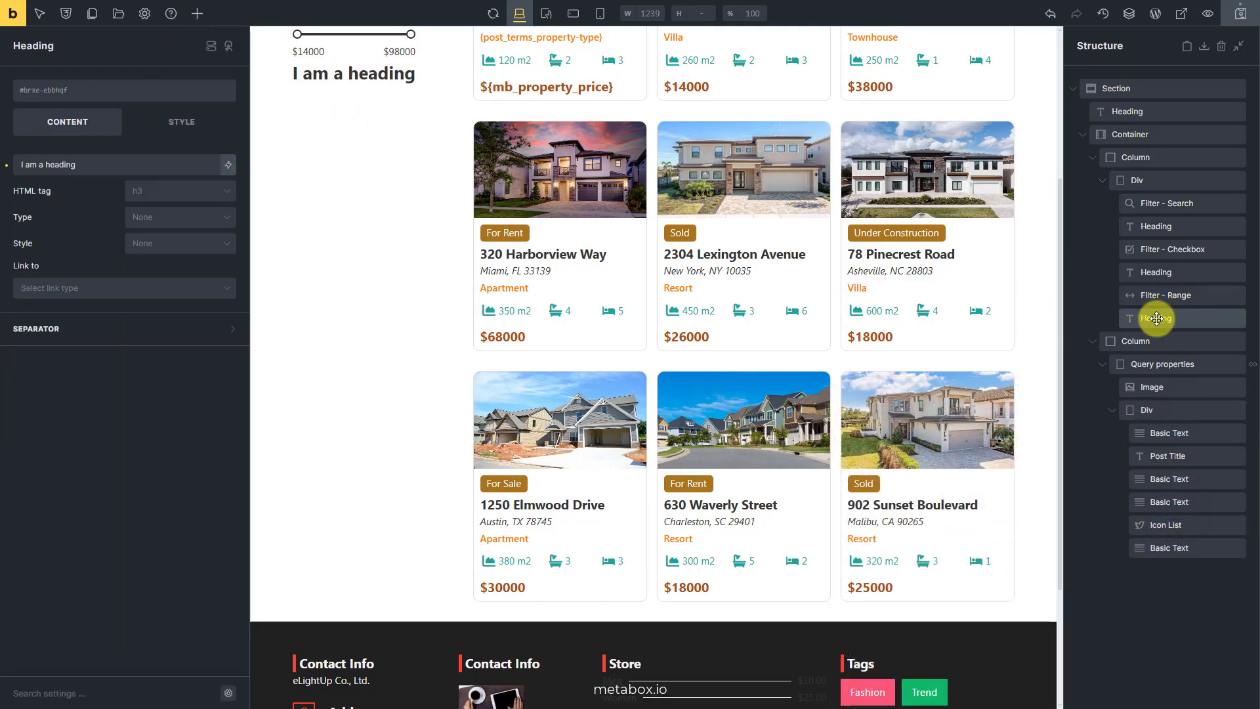
{"action": "triple_click", "coordinate": [136, 160]}
{"action": "type", "text": "Area (m2"}
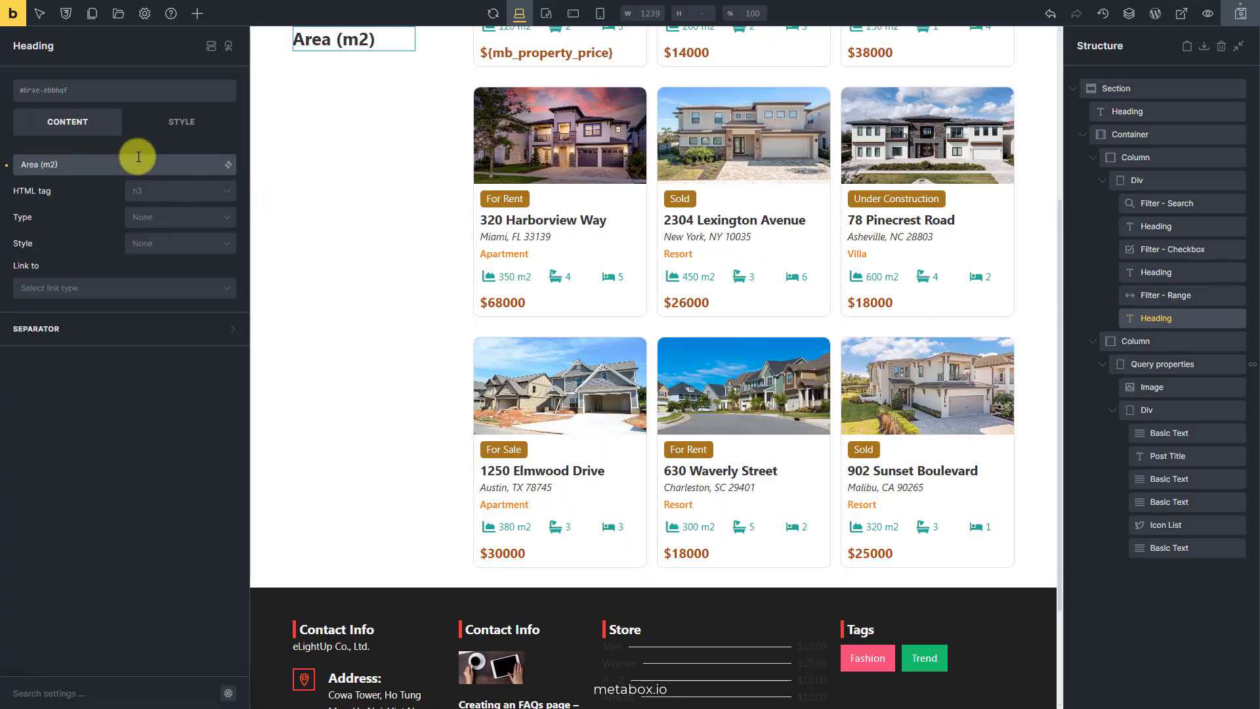
{"action": "left_click", "coordinate": [142, 191]}
{"action": "left_click", "coordinate": [145, 255]}
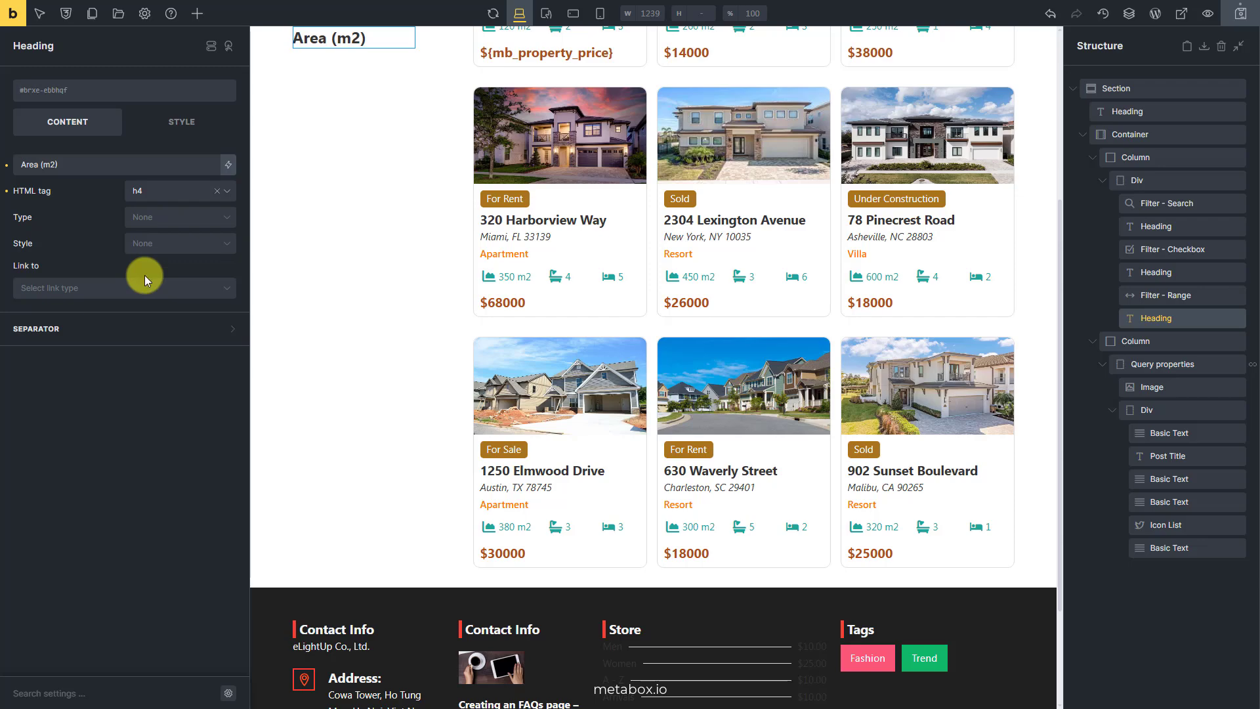
- Add a Filter - Range element below the Area (m2) heading and set its target query to Query properties
{"action": "left_click", "coordinate": [196, 16]}
{"action": "type", "text": "filter"}
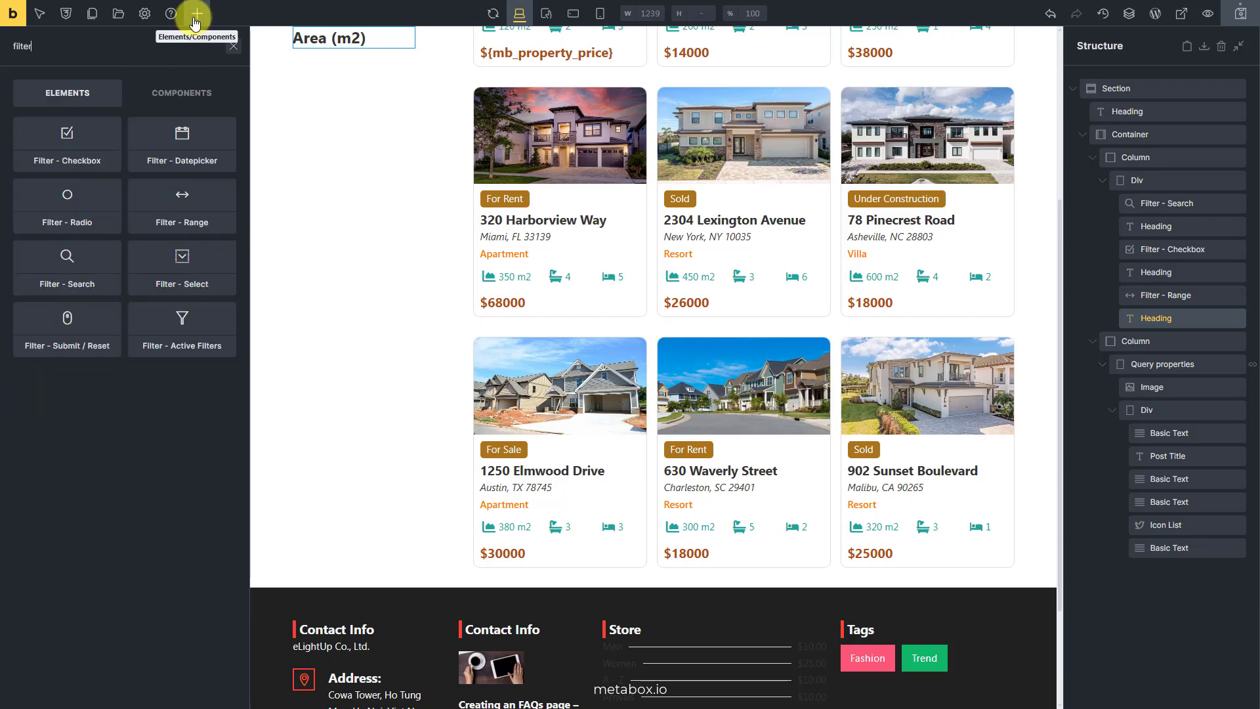
{"action": "left_click", "coordinate": [208, 205]}
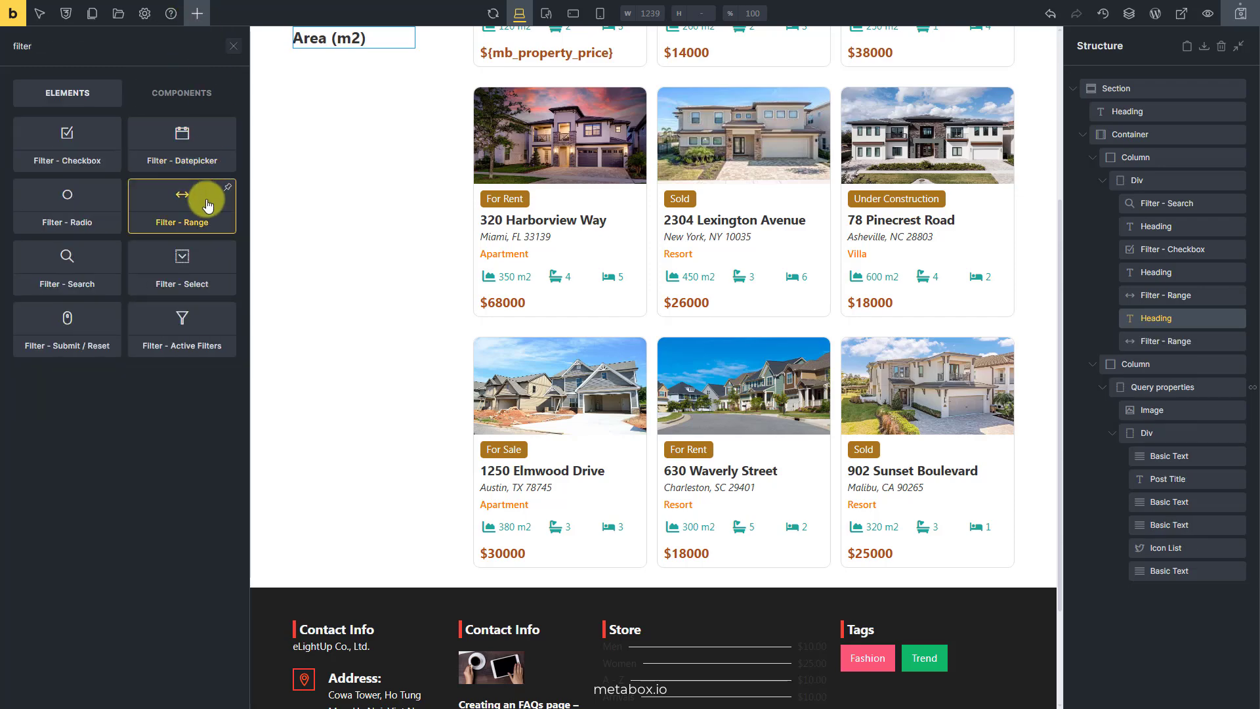
{"action": "left_click", "coordinate": [1129, 341]}
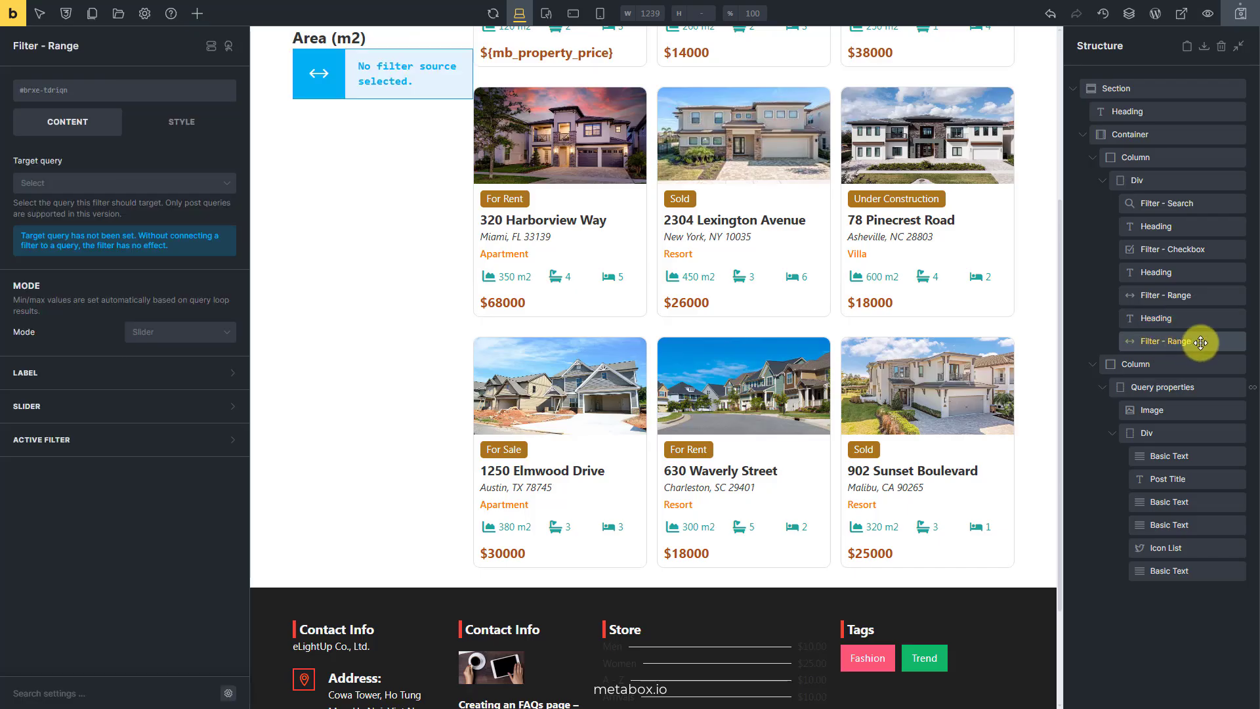
{"action": "left_click", "coordinate": [108, 186]}
{"action": "left_click", "coordinate": [101, 205]}
- Source the area range filter from a Custom field with the Meta Box provider and the meta key {mb_property_area}
{"action": "left_click", "coordinate": [179, 315]}
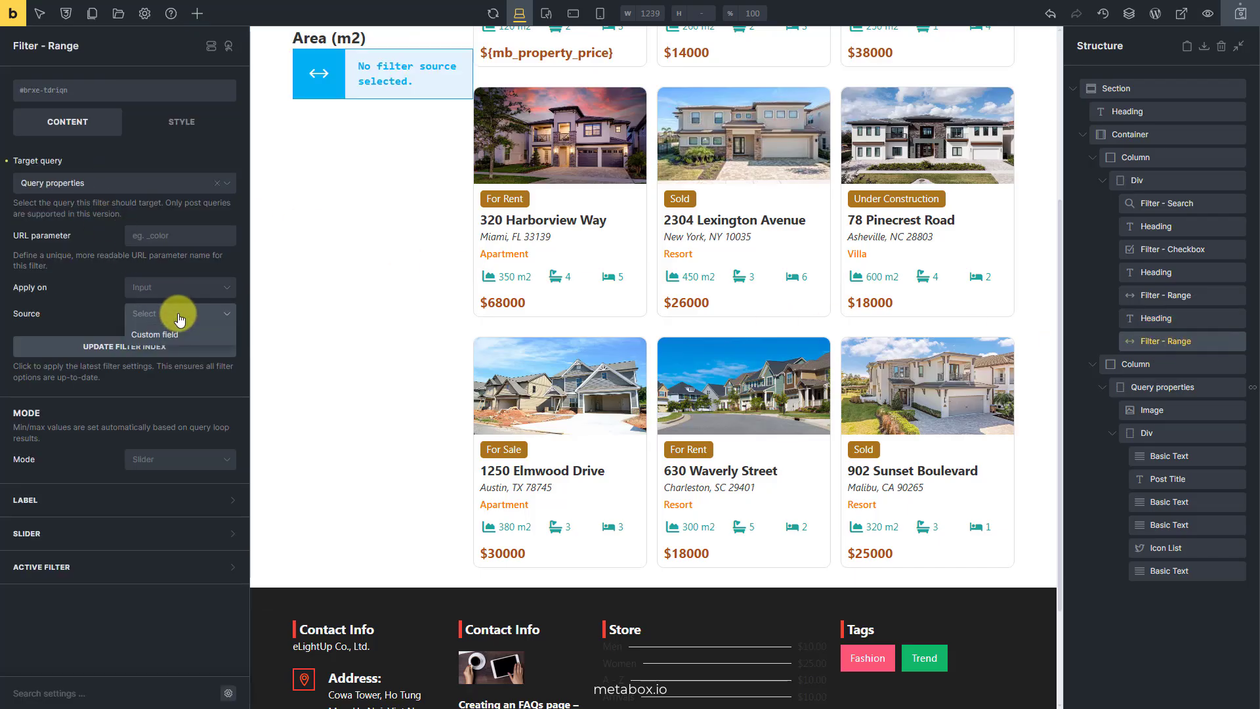
{"action": "left_click", "coordinate": [180, 336]}
{"action": "left_click", "coordinate": [171, 365]}
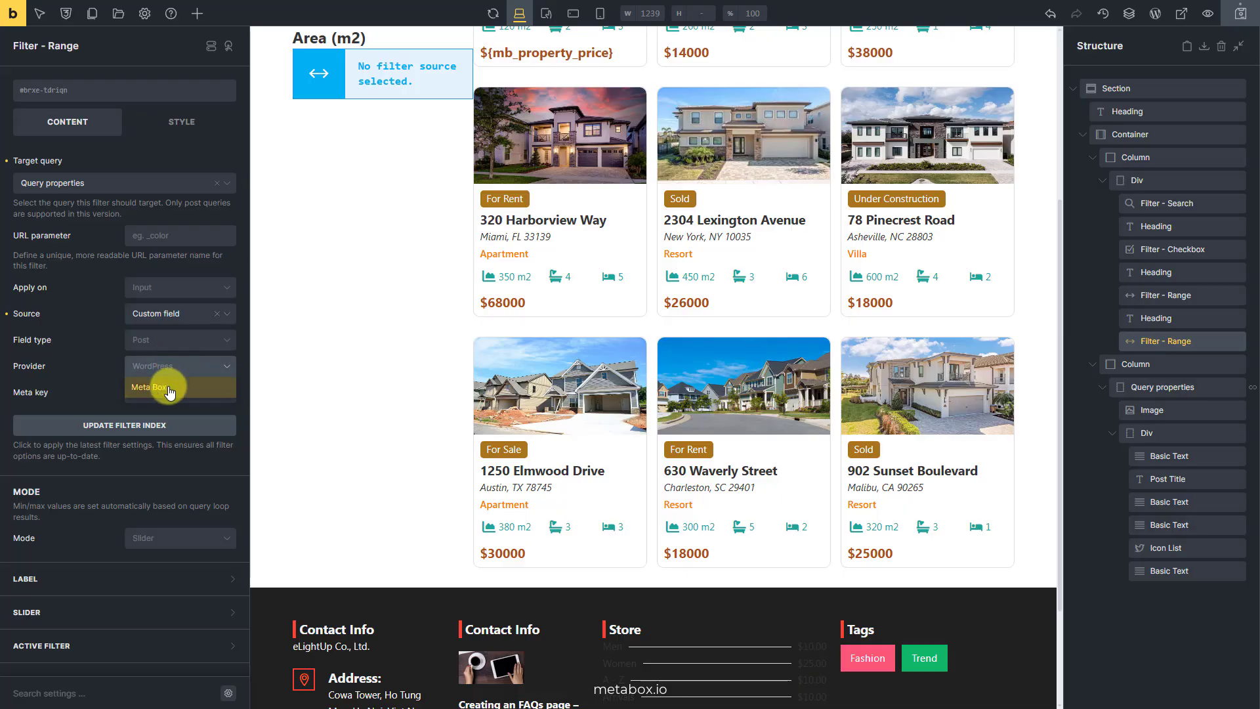
{"action": "left_click", "coordinate": [170, 391]}
{"action": "left_click", "coordinate": [228, 449]}
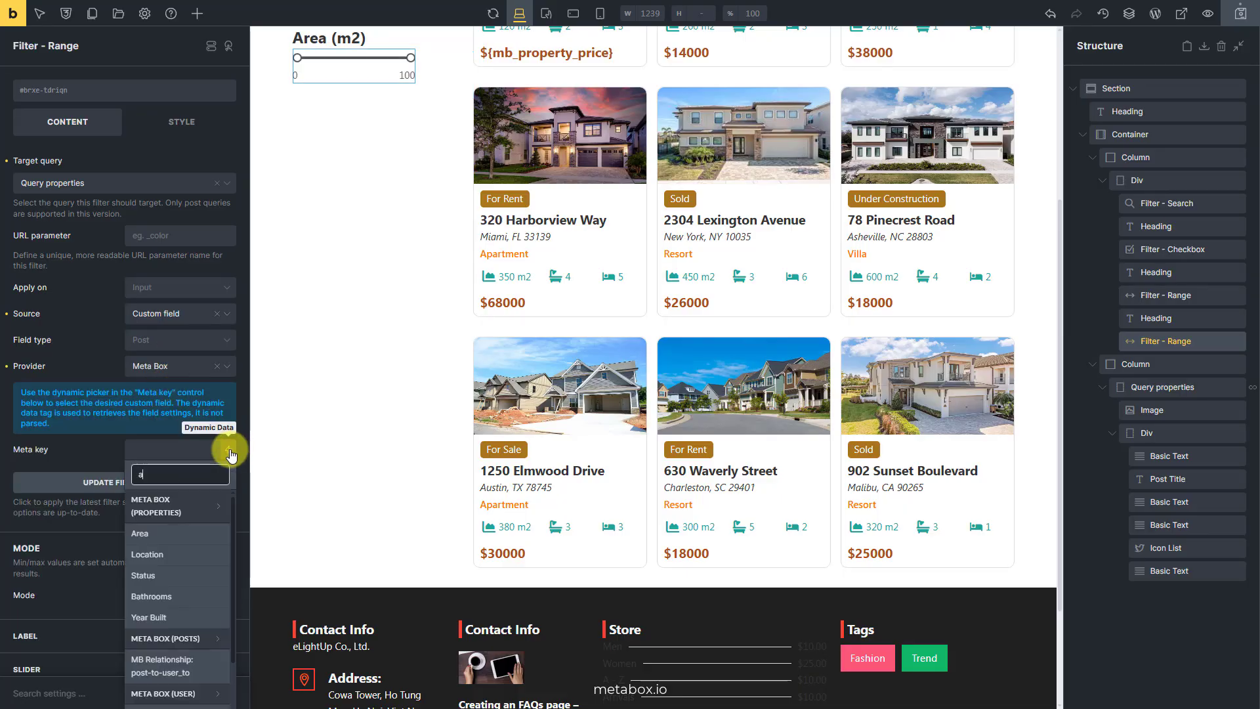
{"action": "type", "text": "are"}
{"action": "left_click", "coordinate": [184, 534]}
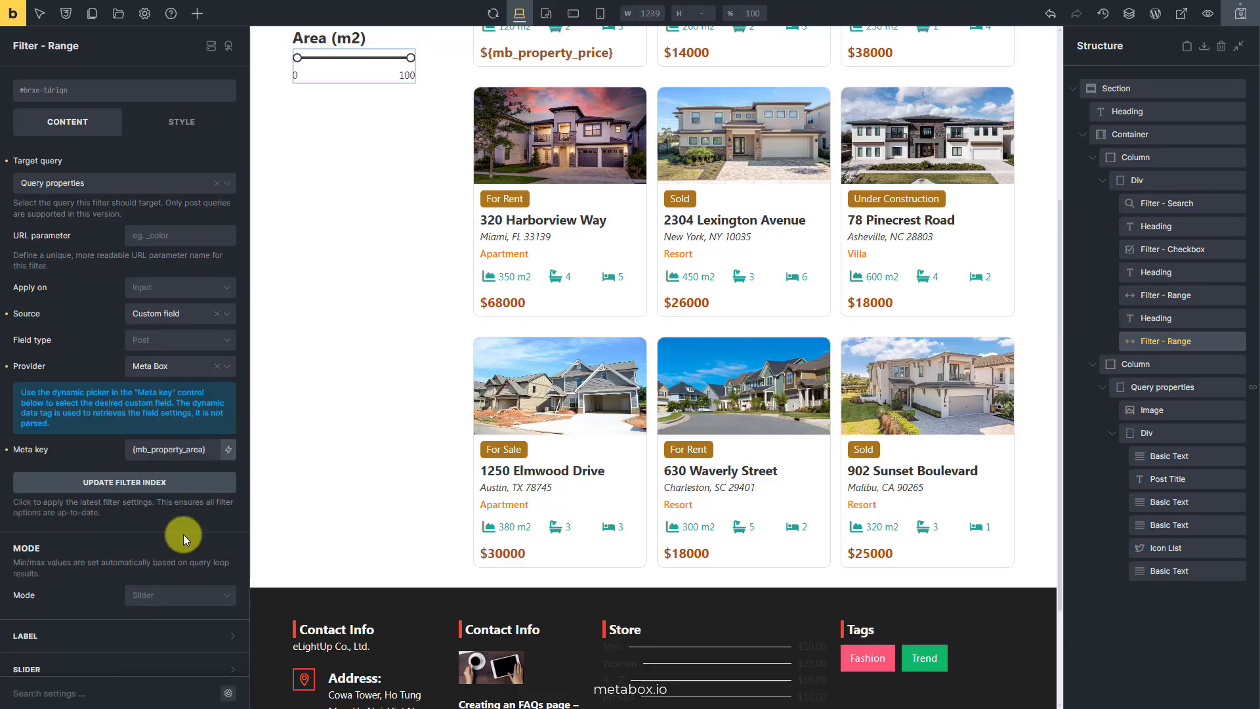
- Set the area range filter's mode to Input and update the filter index
{"action": "left_click", "coordinate": [183, 596]}
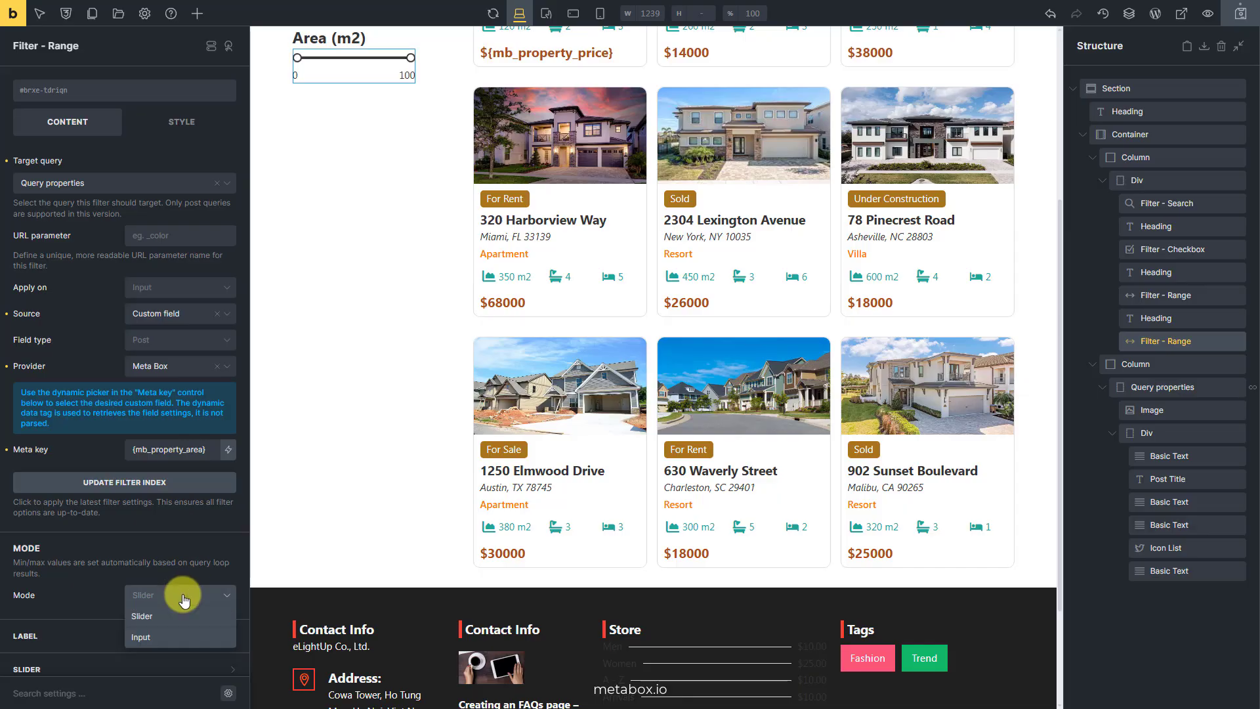
{"action": "left_click", "coordinate": [170, 636]}
{"action": "left_click", "coordinate": [190, 485]}
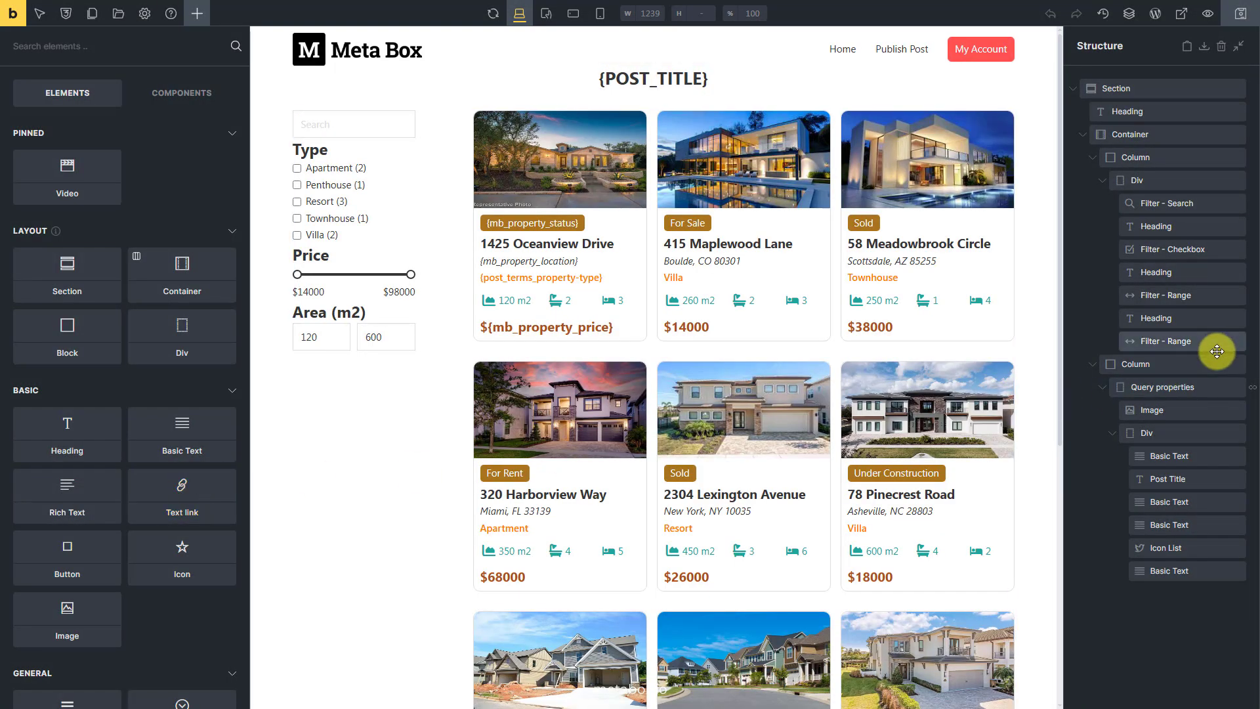
- Add a Heading below the area range filter with the text Year Built and the HTML tag h4
{"action": "left_click", "coordinate": [1143, 341]}
{"action": "left_click", "coordinate": [197, 14]}
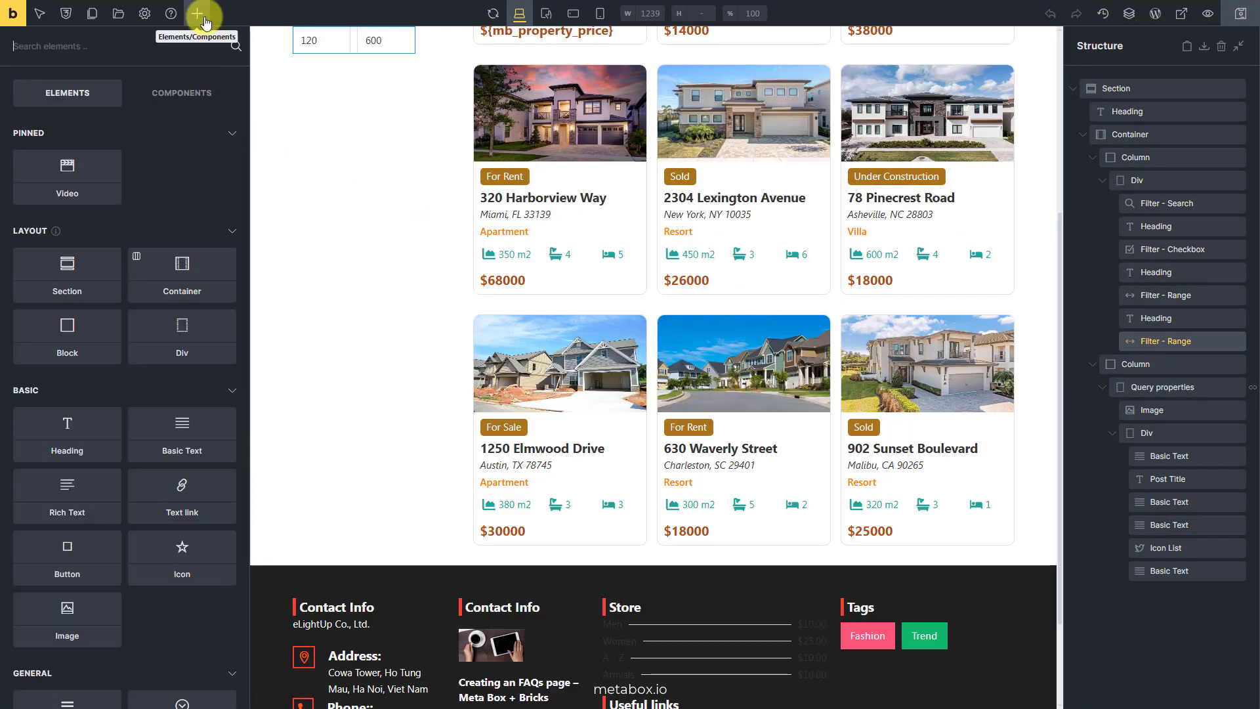
{"action": "type", "text": "hea"}
{"action": "left_click", "coordinate": [107, 135]}
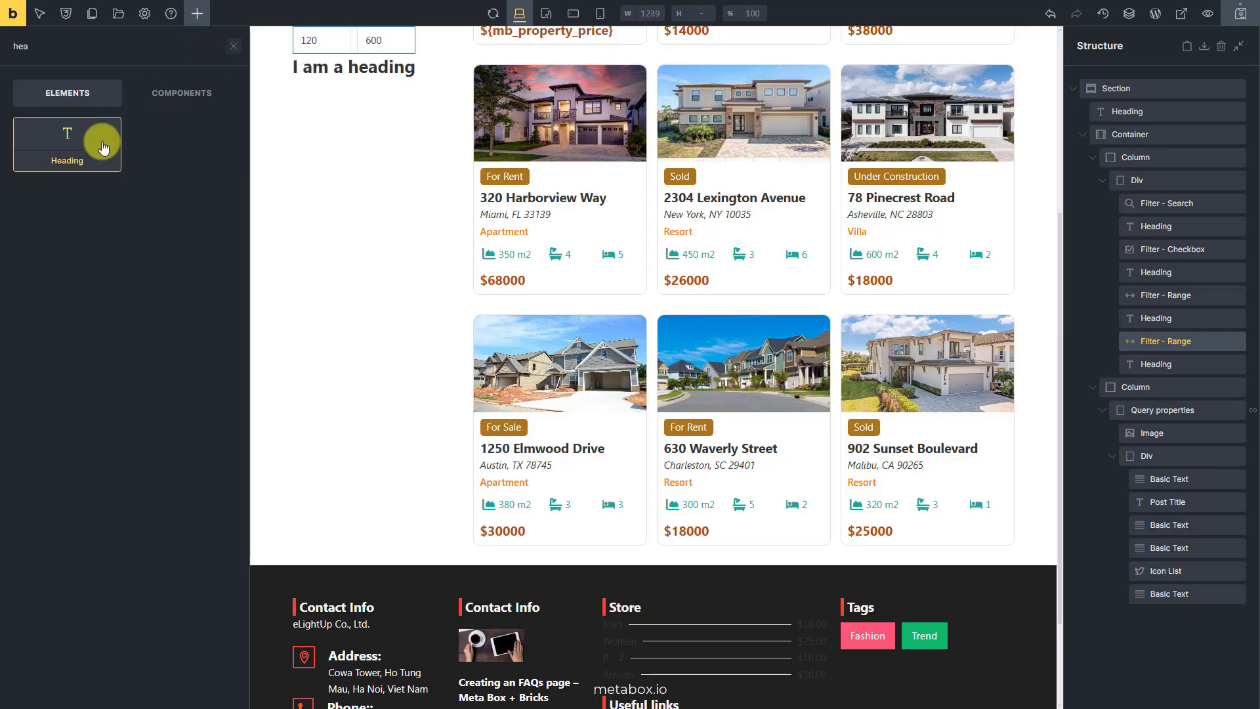
{"action": "left_click", "coordinate": [1185, 370]}
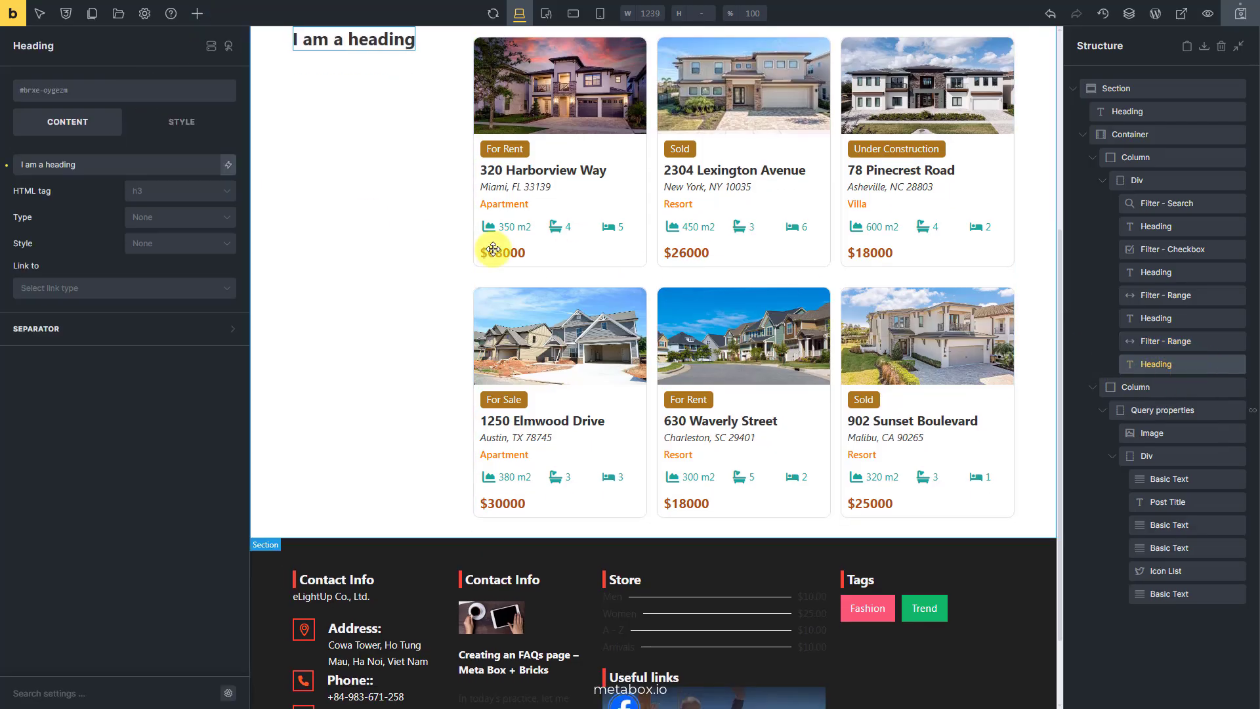
{"action": "triple_click", "coordinate": [167, 165]}
{"action": "type", "text": "Year Built"}
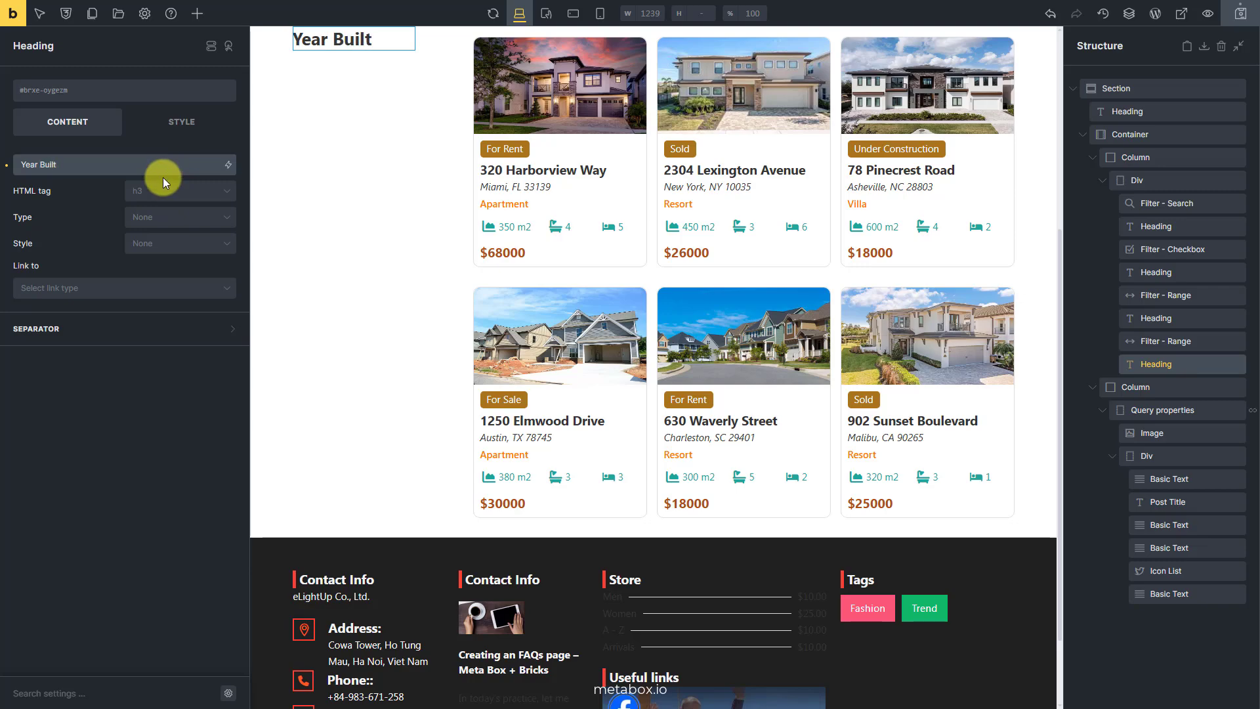
{"action": "left_click", "coordinate": [161, 192]}
{"action": "left_click", "coordinate": [141, 270]}
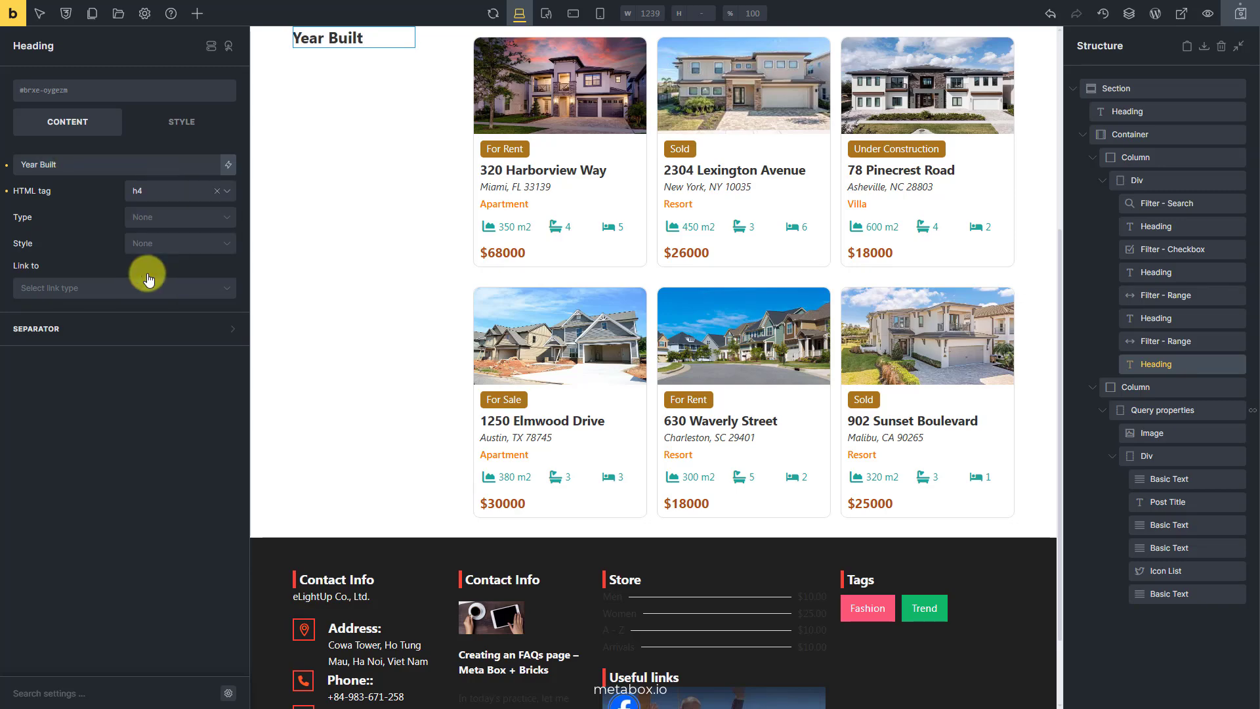
- Add a Filter - Select element below the Year Built heading and set its target query to Query properties
{"action": "left_click", "coordinate": [197, 14]}
{"action": "type", "text": "filter"}
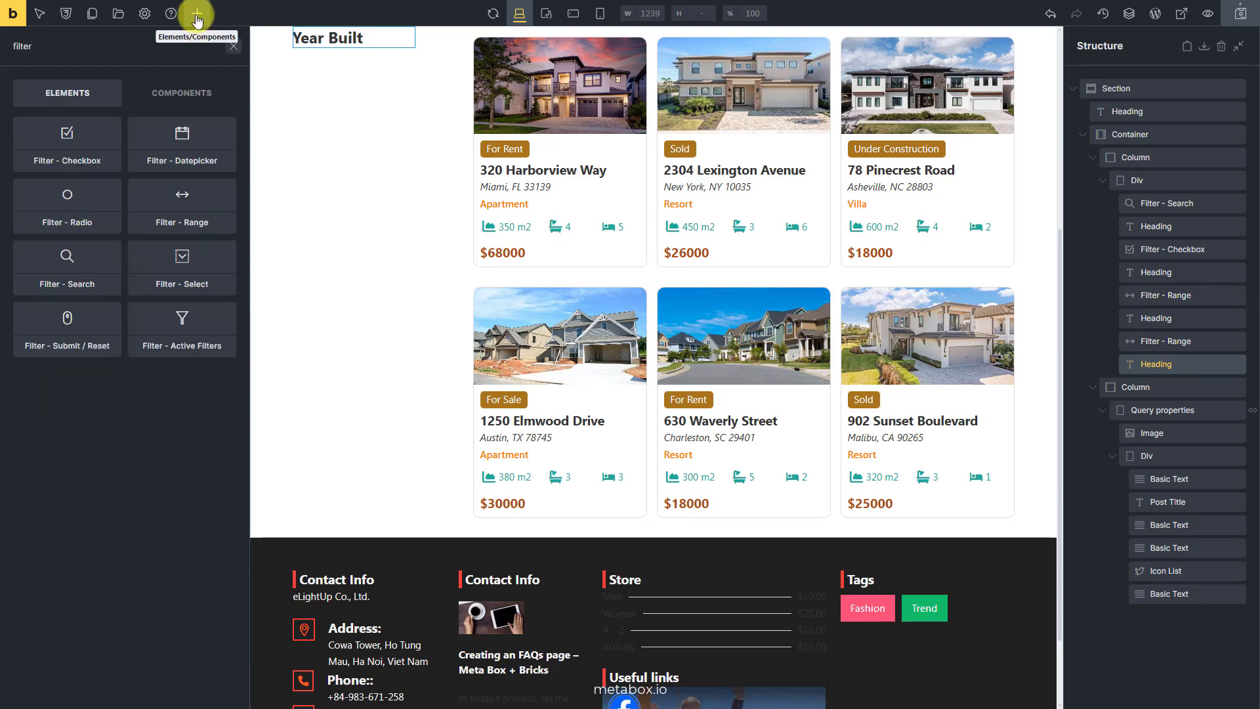
{"action": "left_click_drag", "start_coordinate": [211, 262], "coordinate": [1191, 383]}
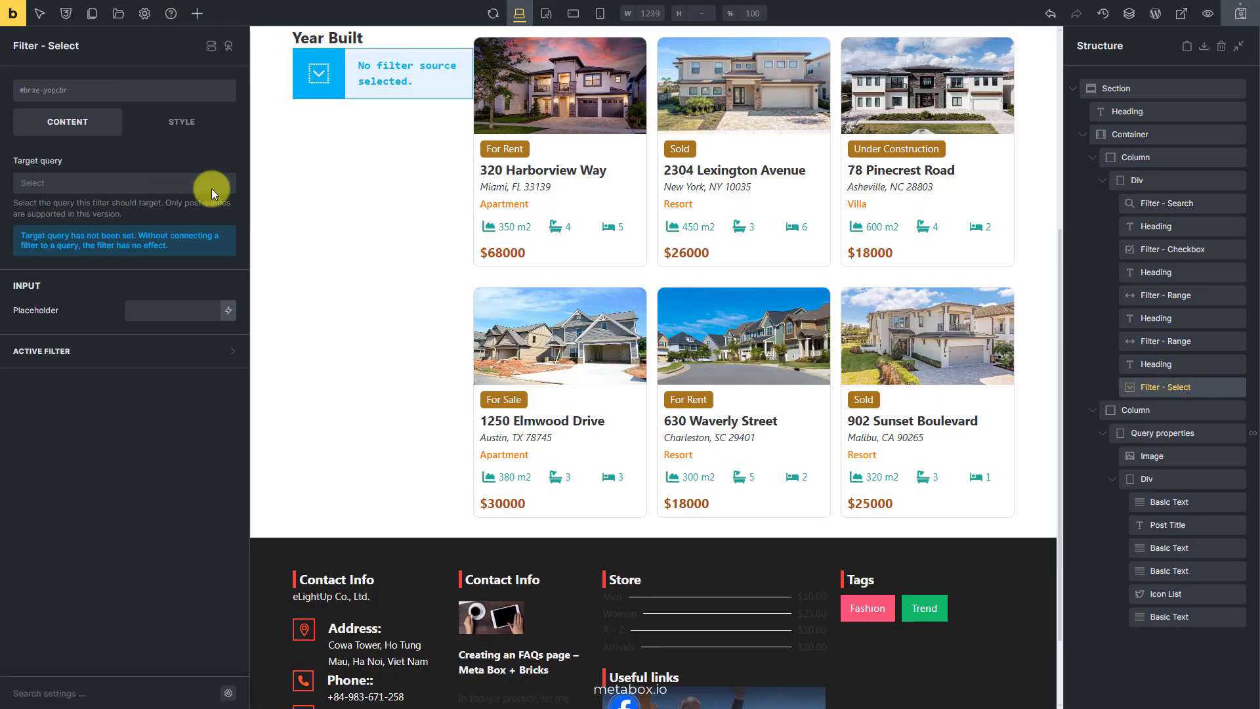
{"action": "left_click", "coordinate": [135, 182]}
{"action": "left_click", "coordinate": [115, 203]}
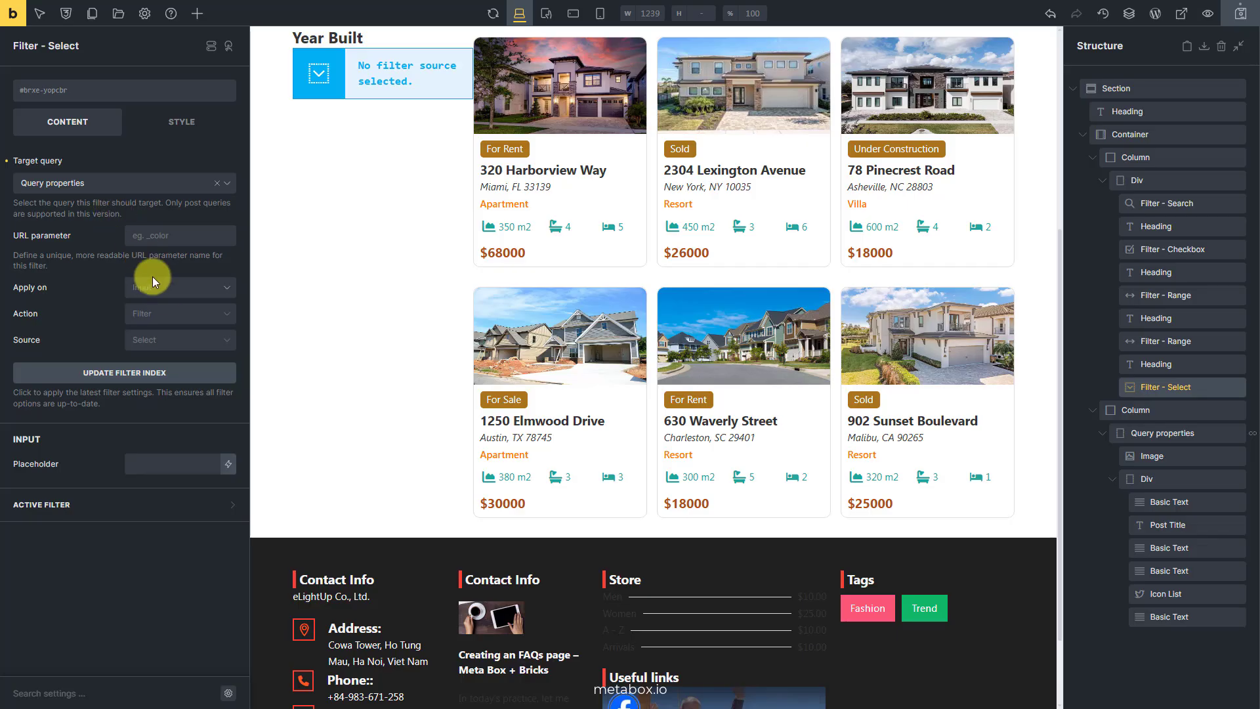
- Source the select filter from a Custom field with the Meta Box provider and the Year Built meta key, then update the filter index and reload the builder
{"action": "left_click", "coordinate": [180, 341]}
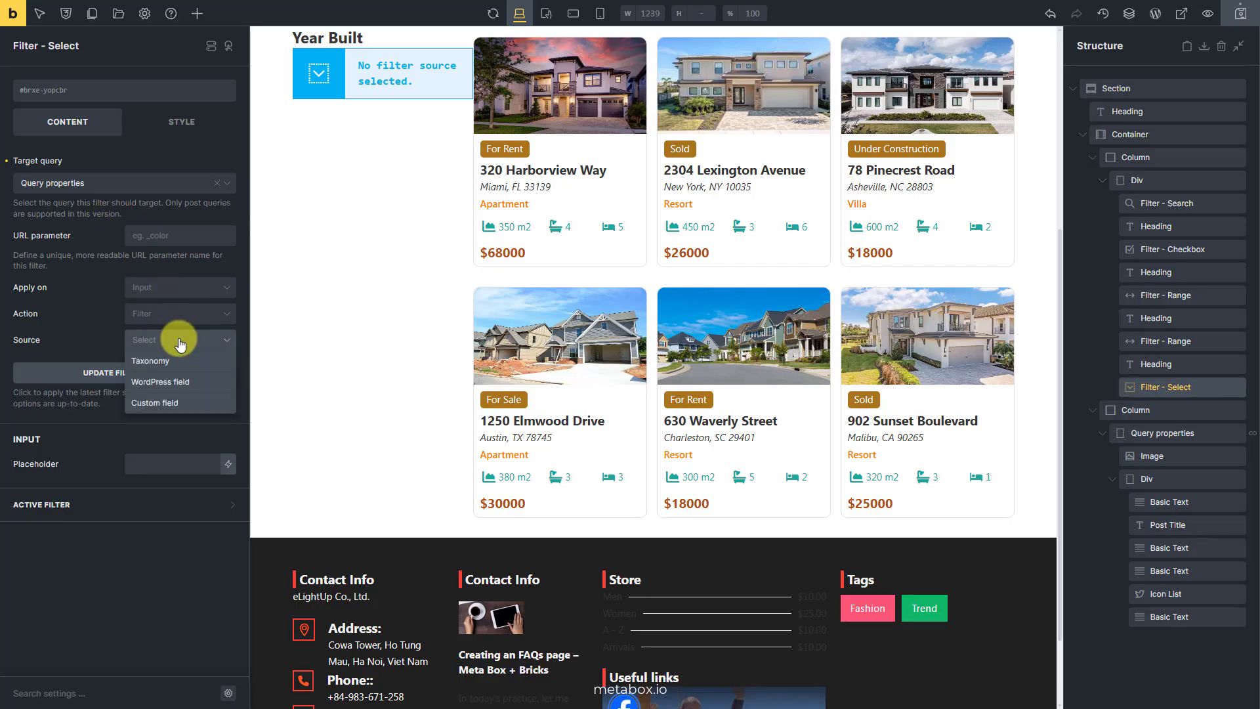
{"action": "left_click", "coordinate": [180, 405]}
{"action": "left_click", "coordinate": [174, 431]}
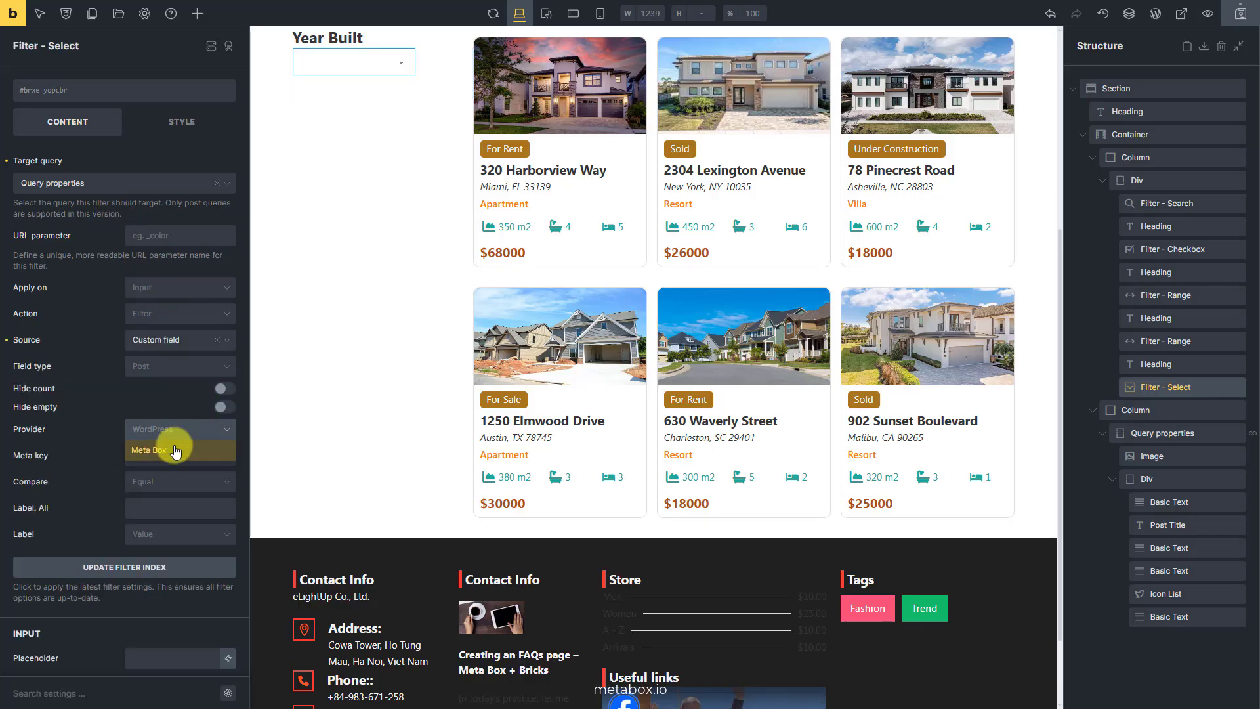
{"action": "left_click", "coordinate": [176, 453]}
{"action": "left_click", "coordinate": [227, 515]}
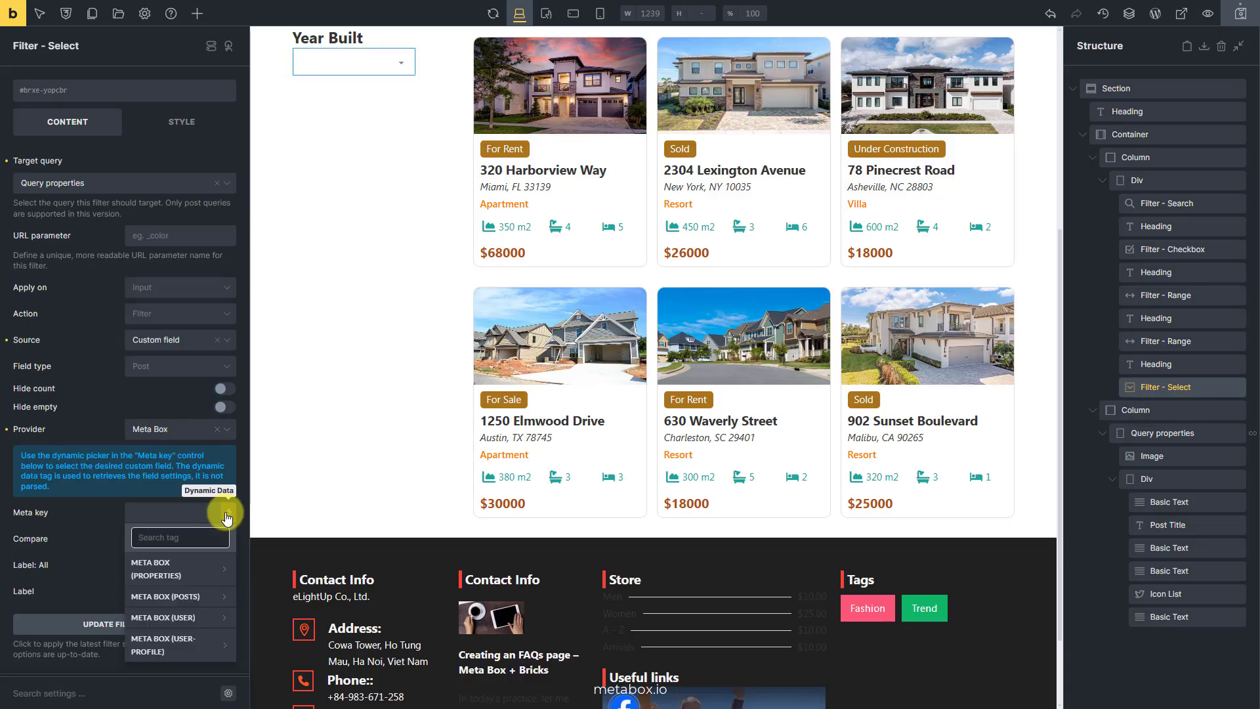
{"action": "type", "text": "year"}
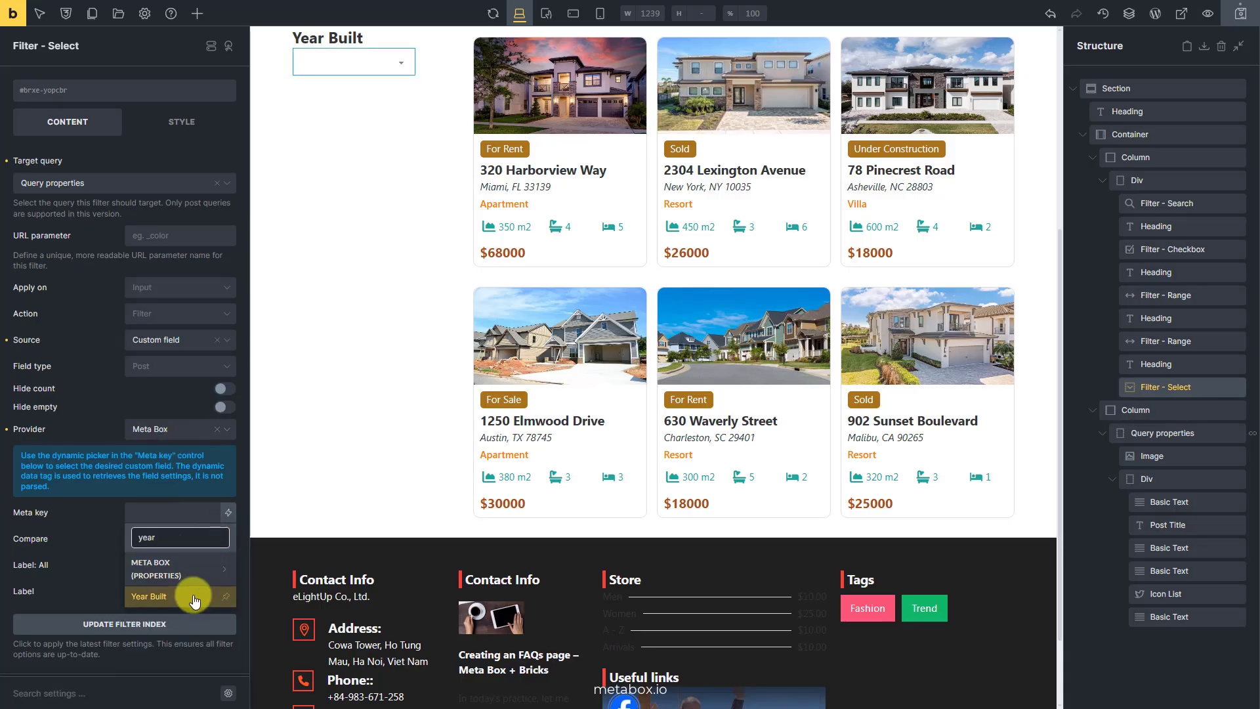
{"action": "left_click", "coordinate": [194, 599]}
{"action": "left_click", "coordinate": [187, 624]}
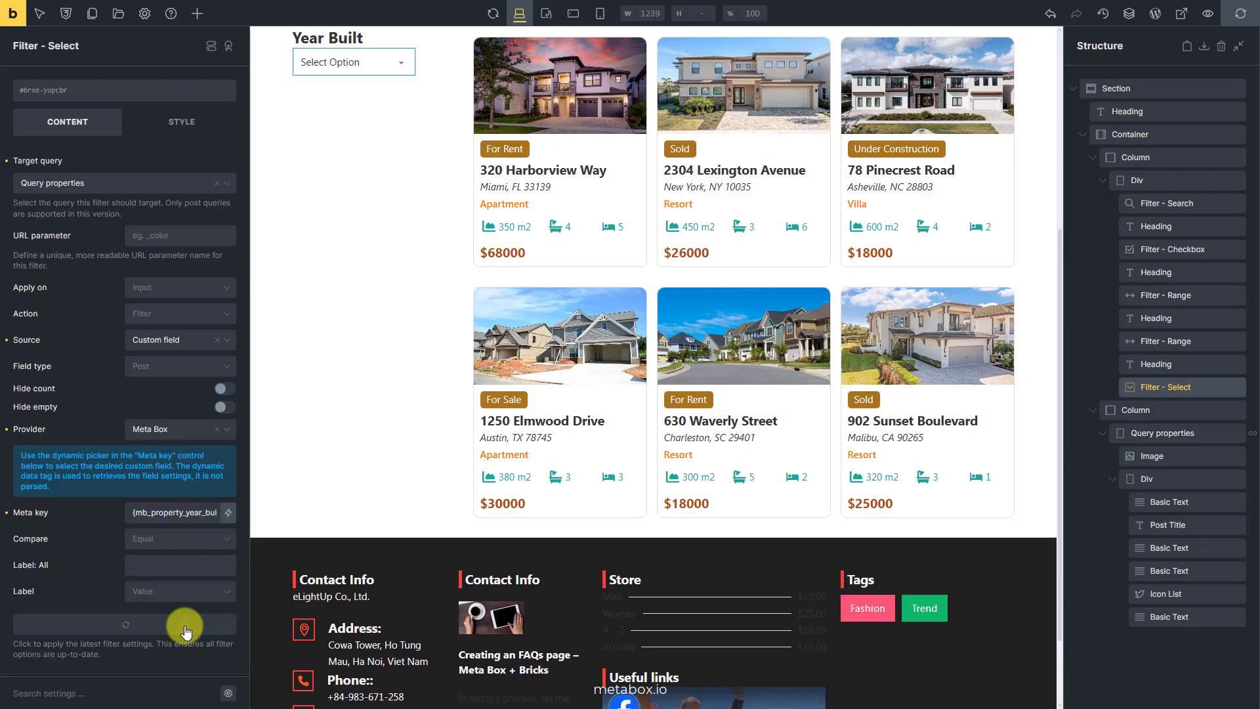
{"action": "key", "text": "F5"}
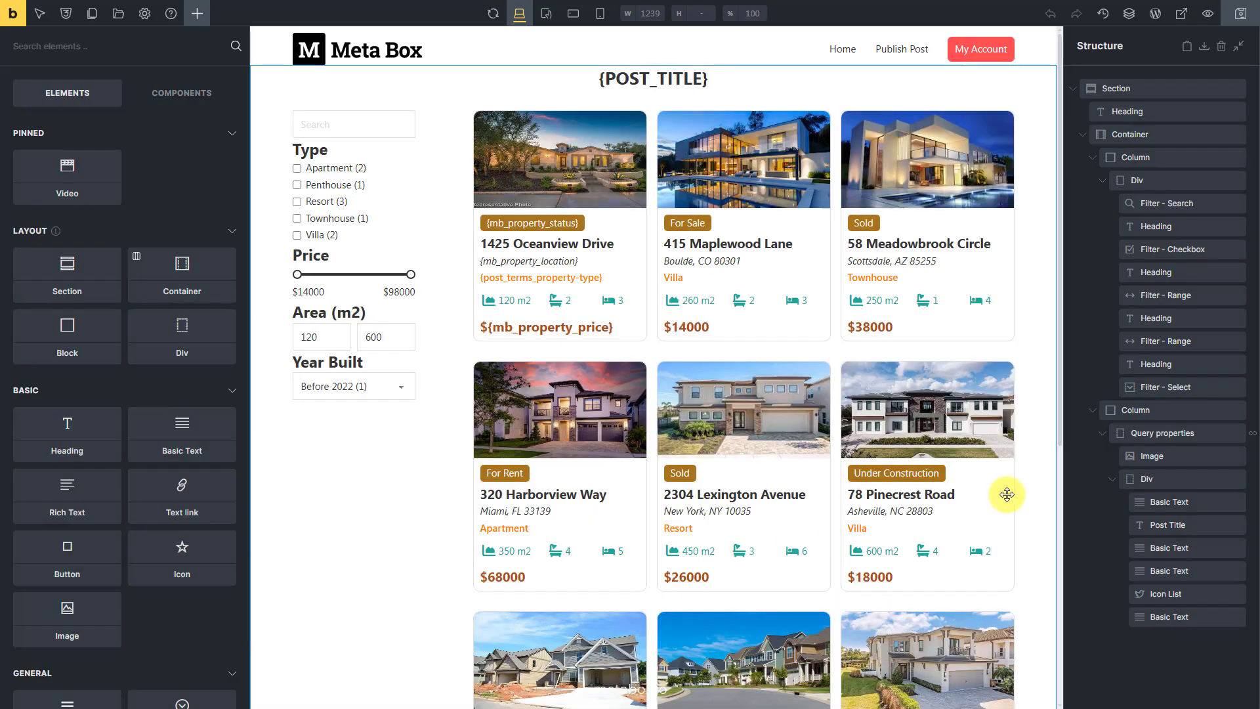
- Add a Heading with the text Status below the Year Built select filter
{"action": "left_click", "coordinate": [1142, 388]}
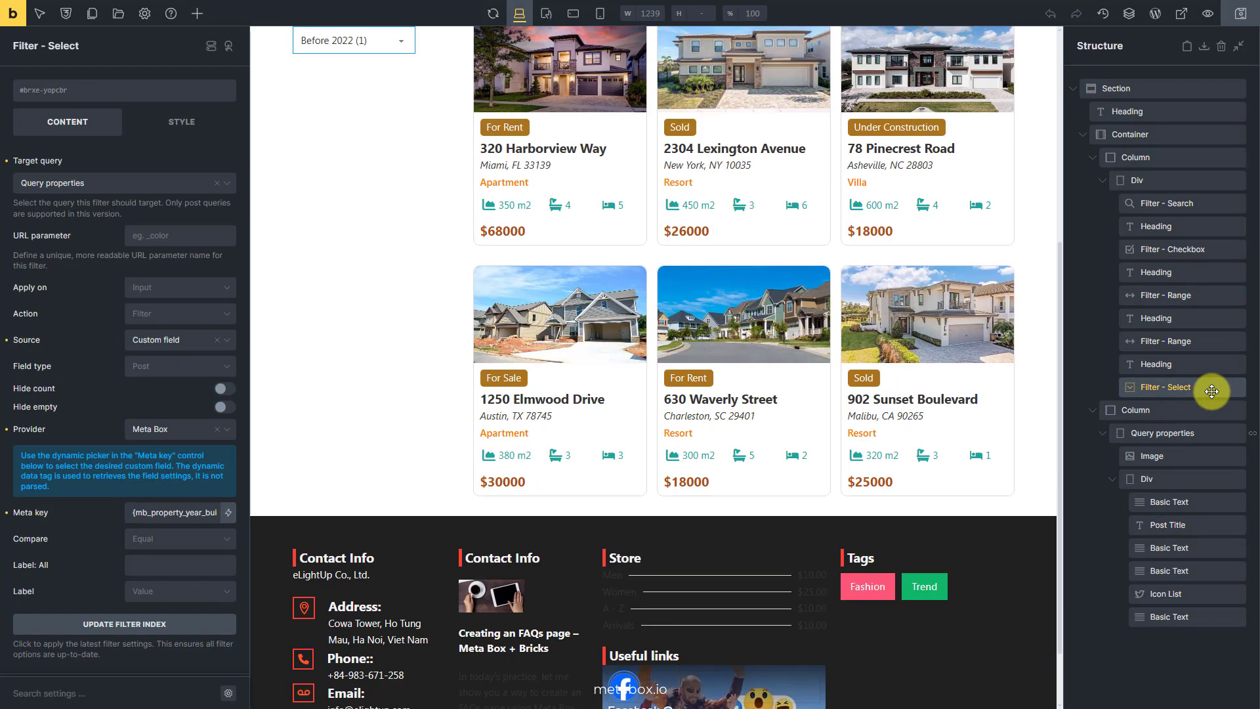
{"action": "left_click", "coordinate": [197, 13]}
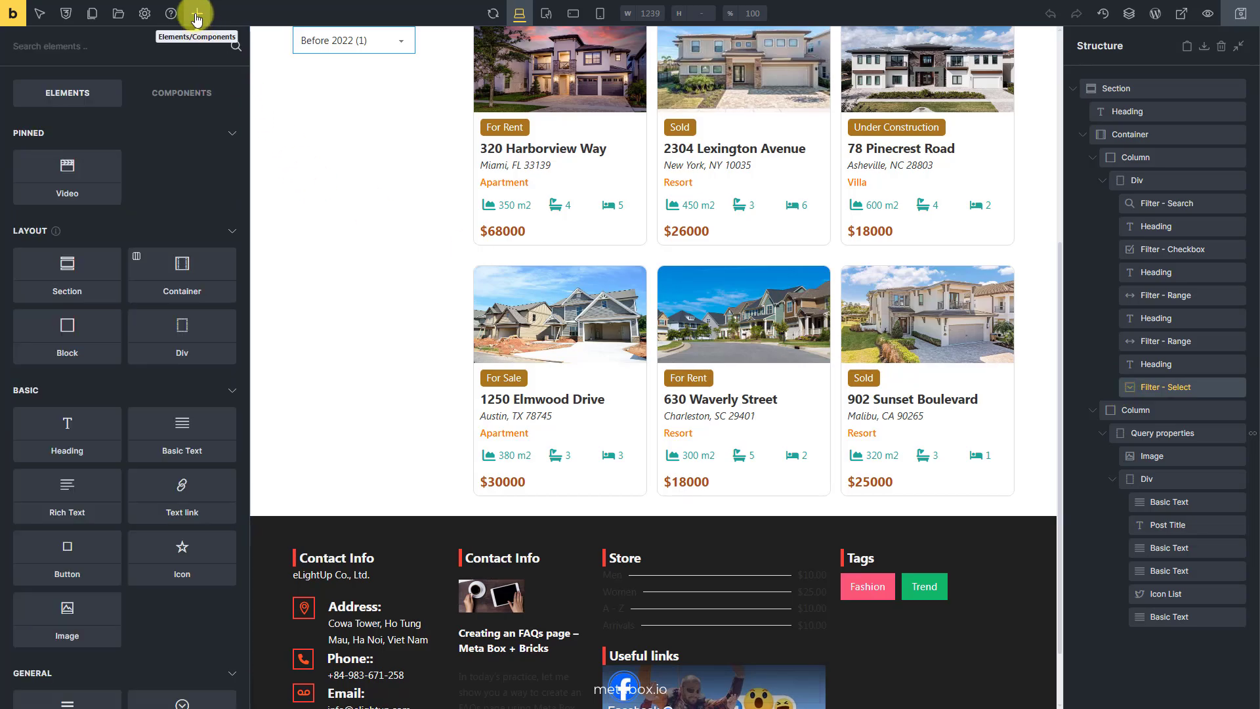
{"action": "type", "text": "hea"}
{"action": "left_click", "coordinate": [84, 134]}
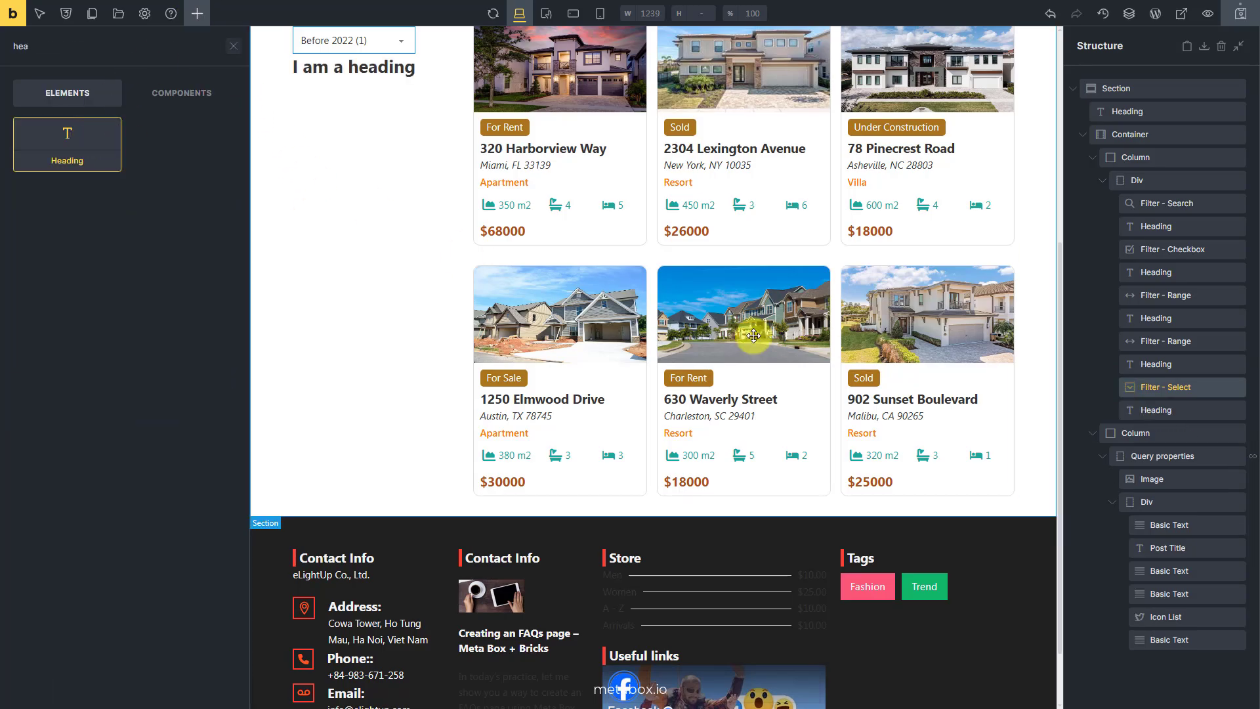
{"action": "left_click", "coordinate": [1197, 414]}
{"action": "left_click", "coordinate": [112, 162]}
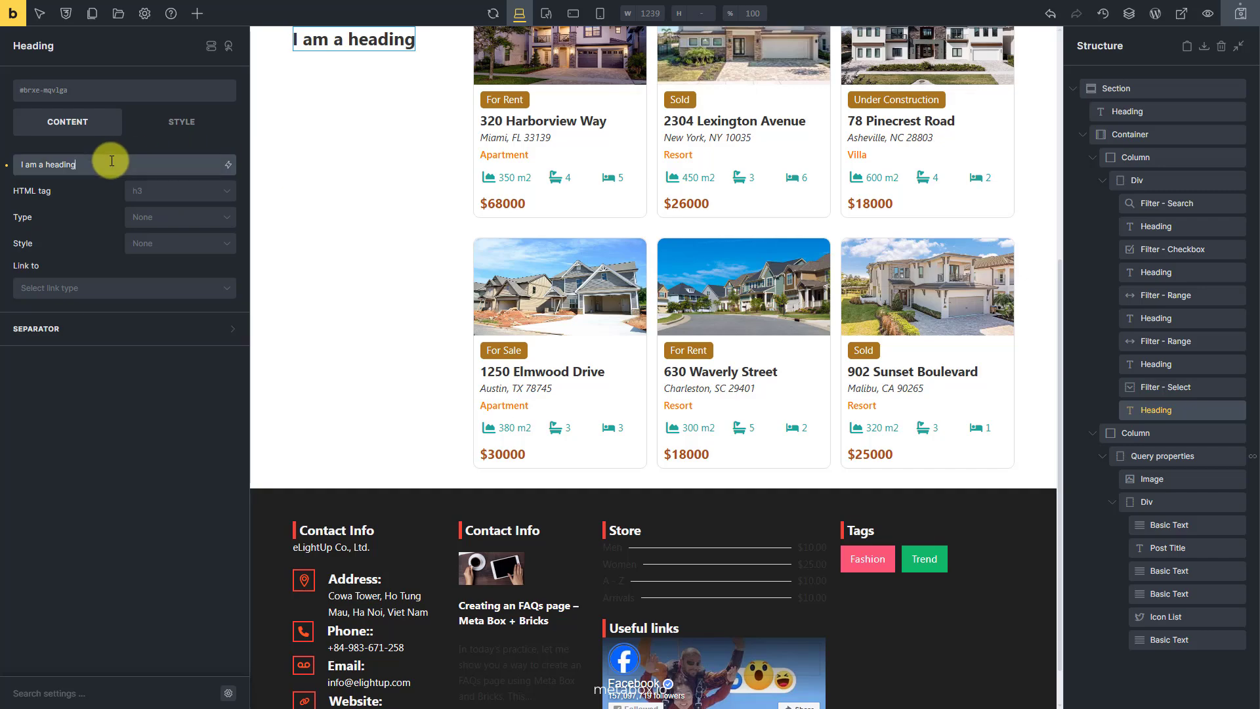
{"action": "type", "text": "Status"}
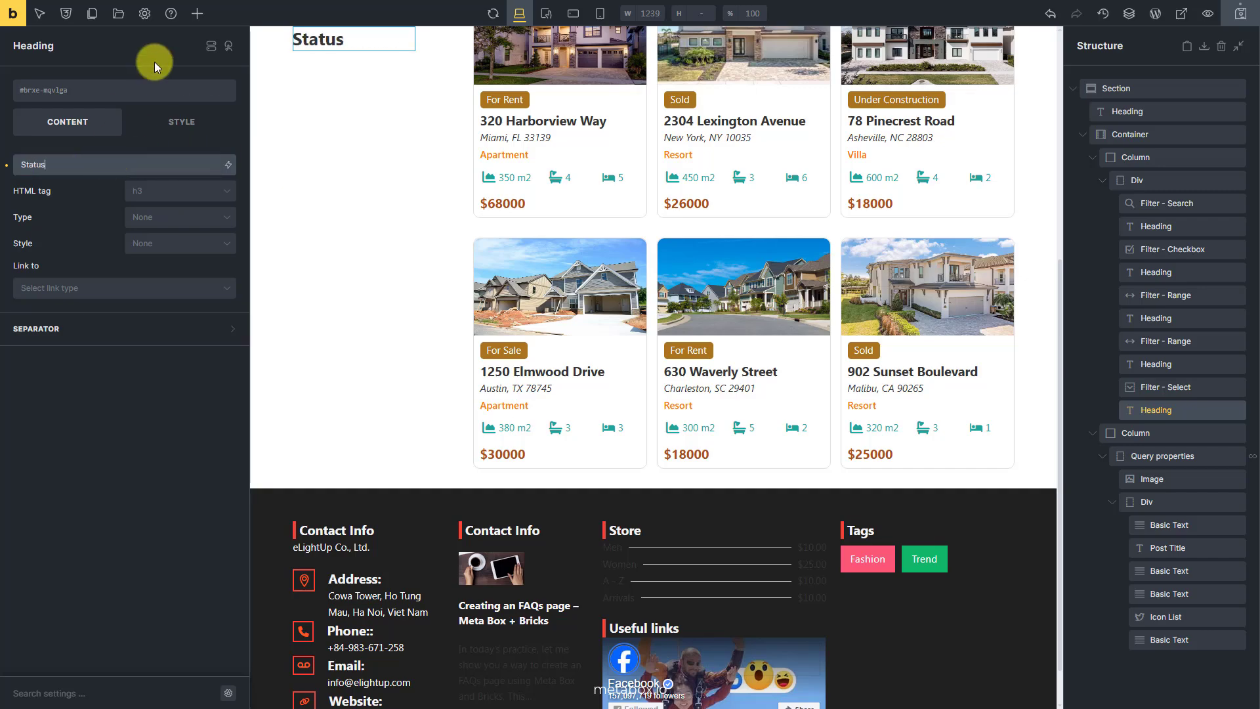
- Add a Filter - Radio element below the Status heading and set its target query to Query properties
{"action": "left_click", "coordinate": [196, 13]}
{"action": "type", "text": "filter"}
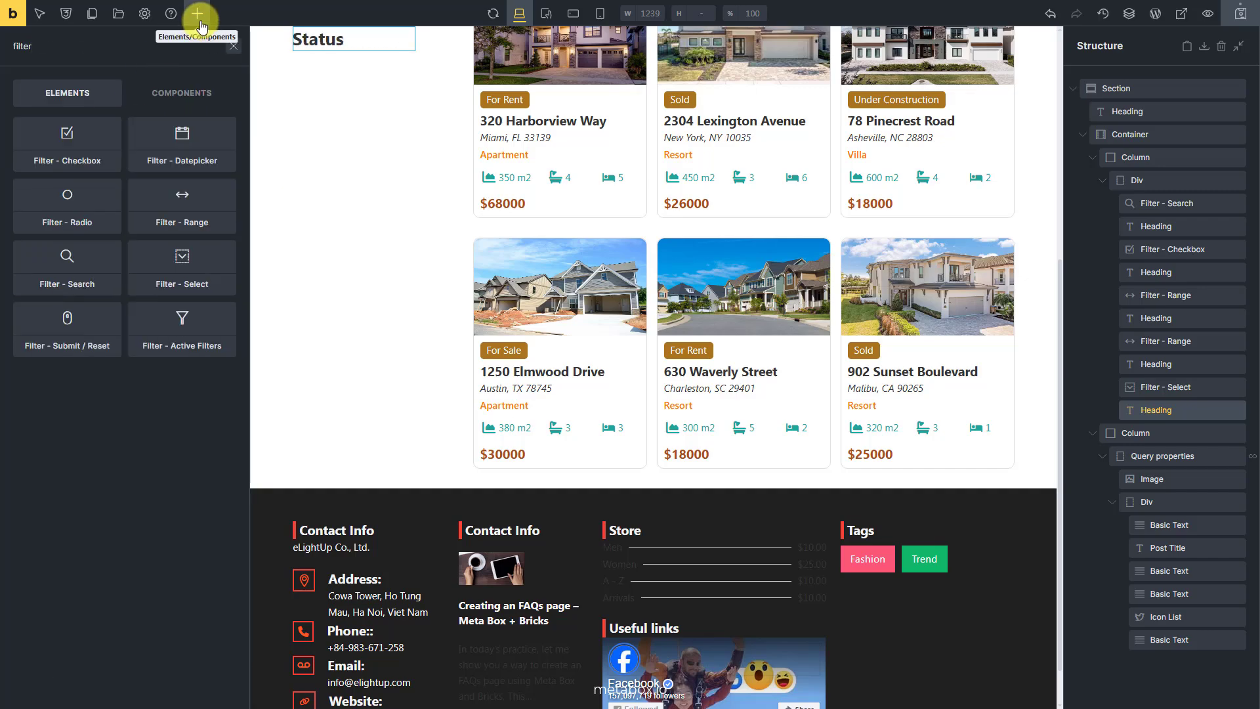
{"action": "left_click_drag", "start_coordinate": [80, 209], "coordinate": [1202, 434]}
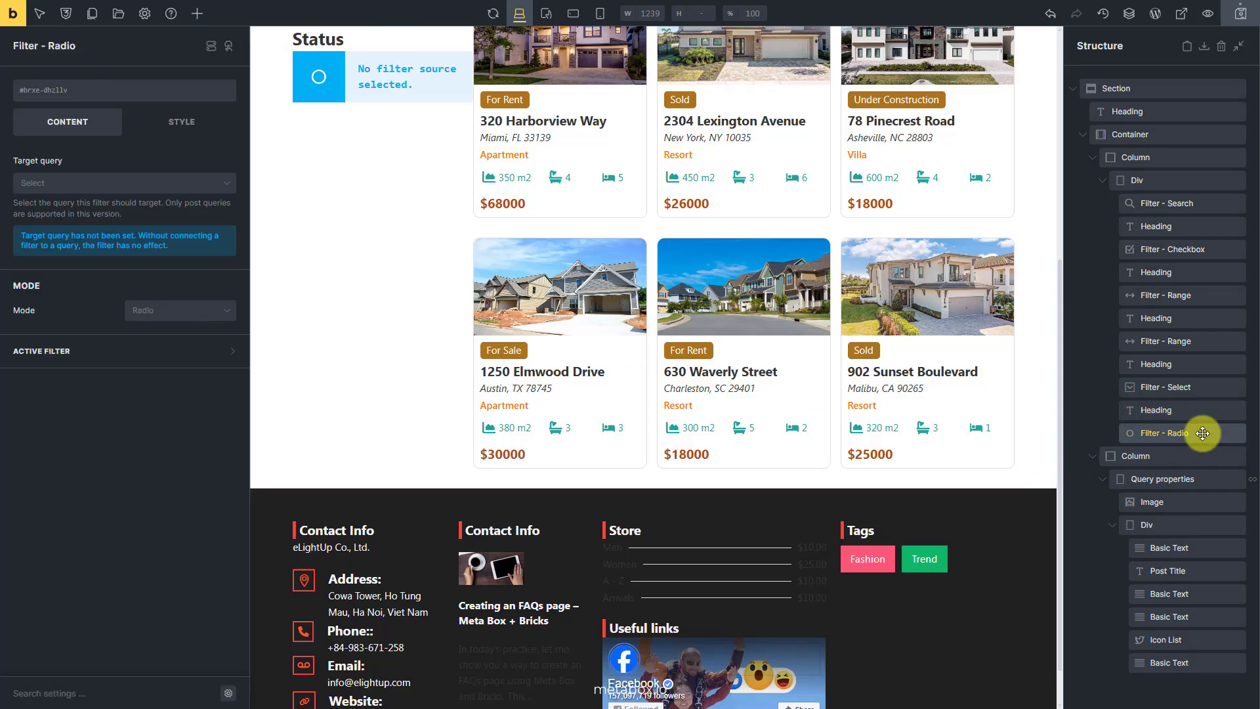
{"action": "left_click", "coordinate": [162, 183]}
{"action": "left_click", "coordinate": [140, 205]}
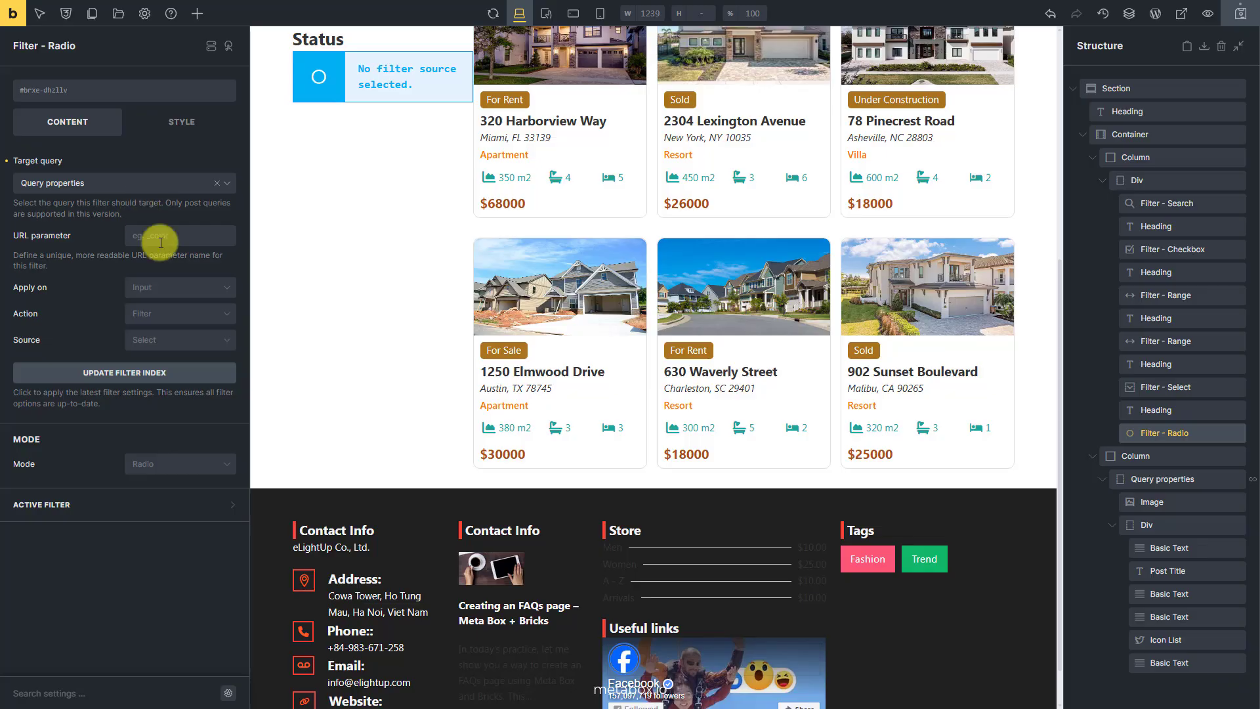
- Source the radio filter from a Custom field with the Meta Box provider and the meta key {mb_property_status}, and update the filter index
{"action": "left_click", "coordinate": [184, 339]}
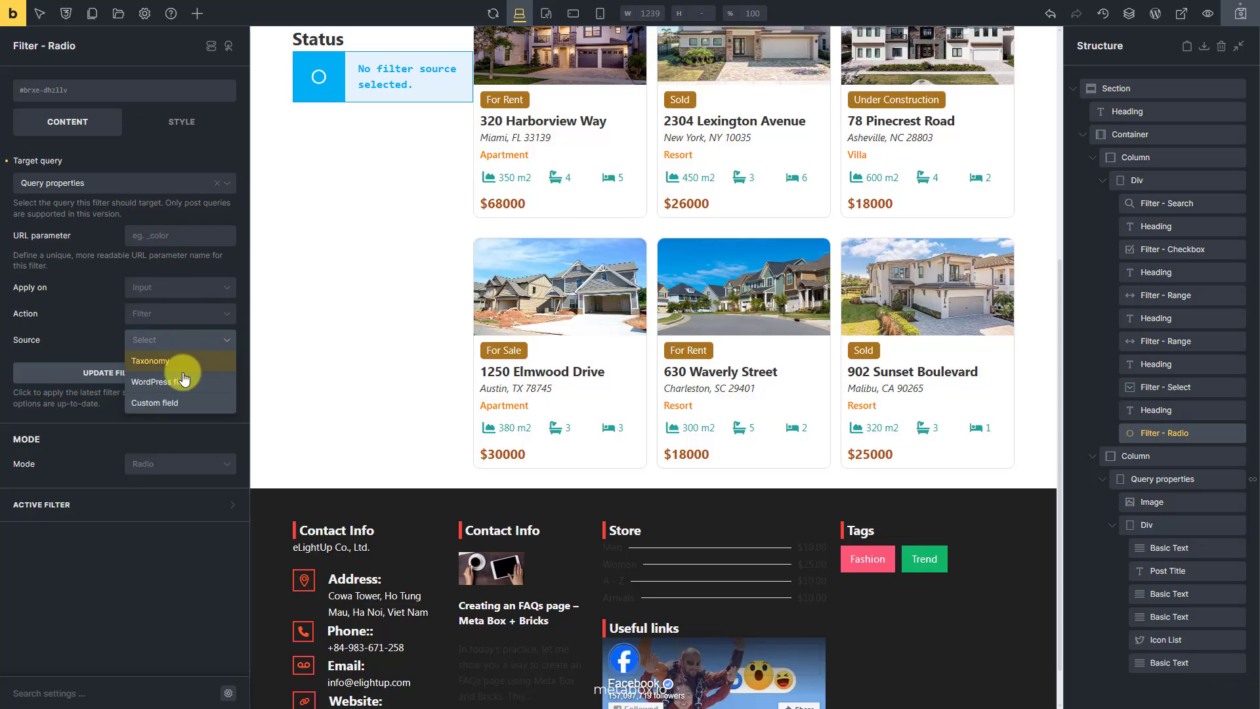
{"action": "left_click", "coordinate": [181, 406]}
{"action": "left_click", "coordinate": [182, 451]}
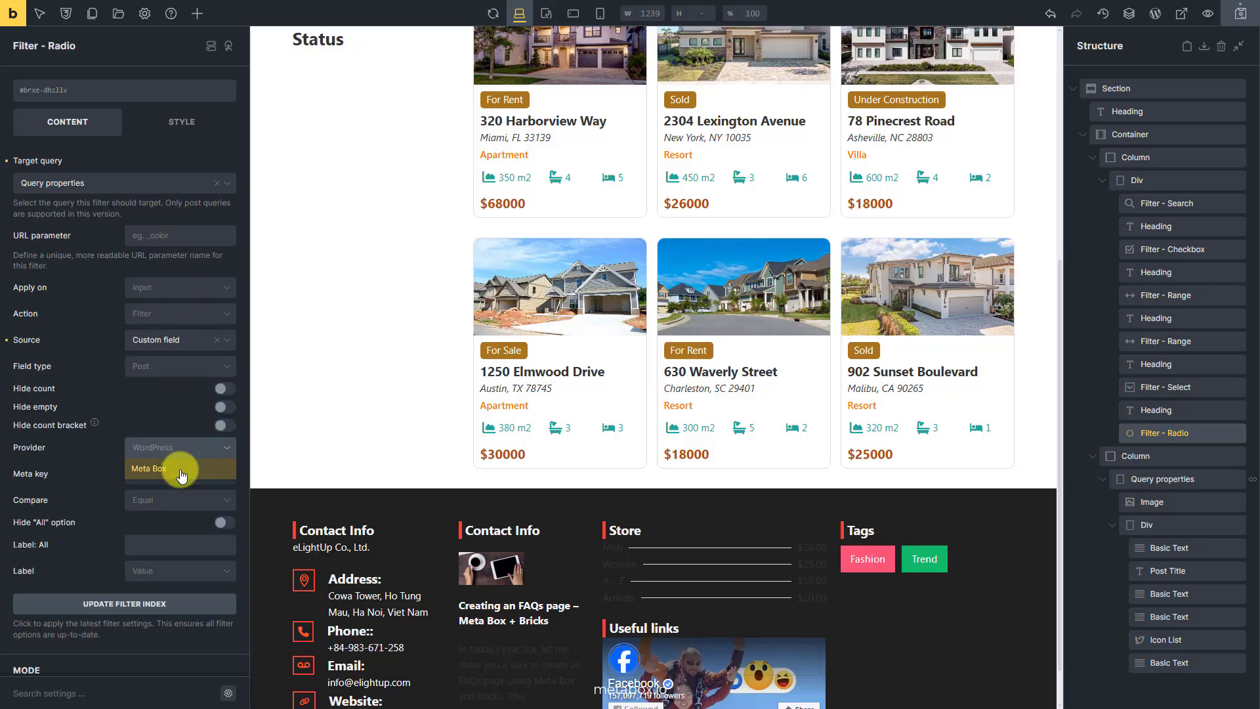
{"action": "left_click", "coordinate": [182, 471]}
{"action": "left_click", "coordinate": [231, 537]}
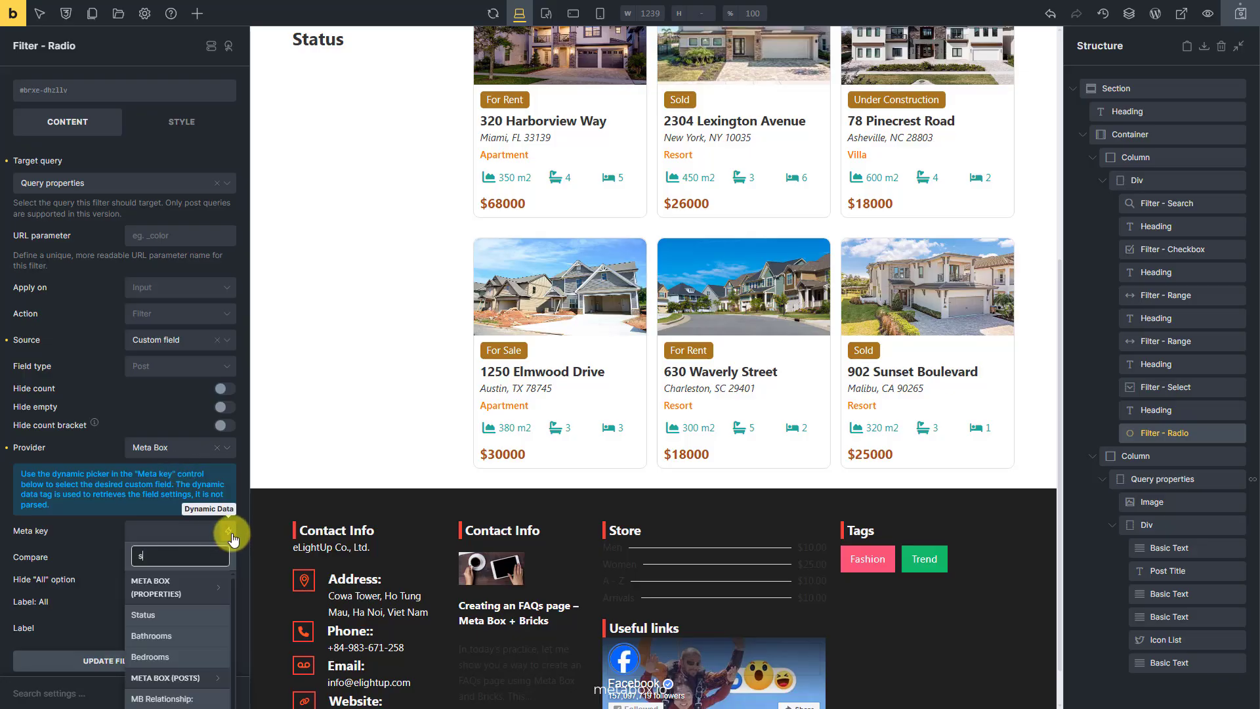
{"action": "type", "text": "sta"}
{"action": "left_click", "coordinate": [197, 617]}
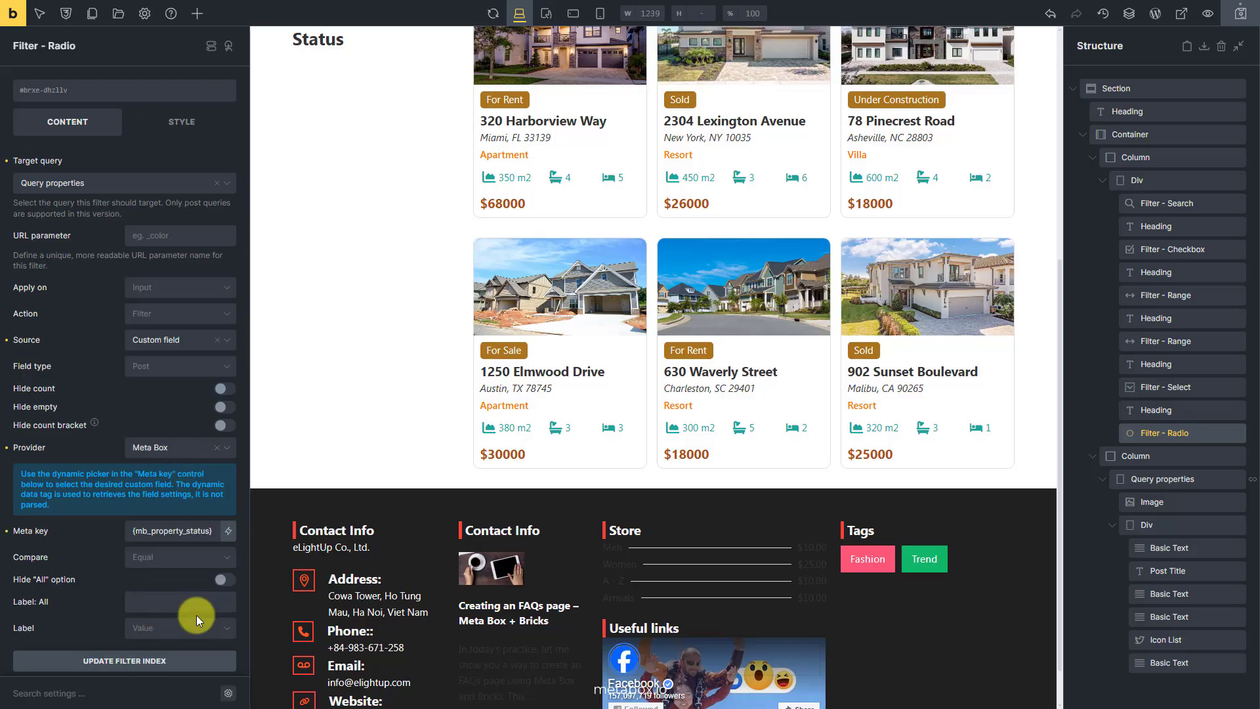
{"action": "left_click", "coordinate": [179, 658]}
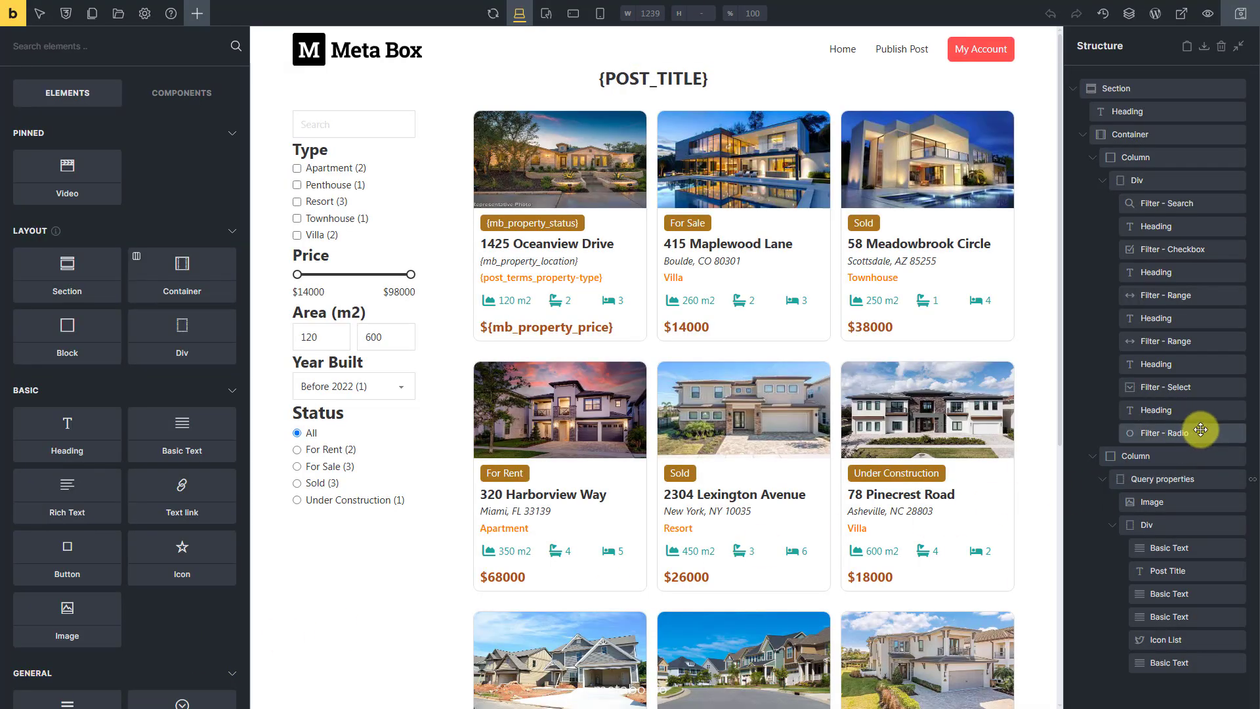
- Add a Filter - Submit / Reset element below the Status radio filter and set its target query to Query properties
{"action": "left_click", "coordinate": [1201, 430]}
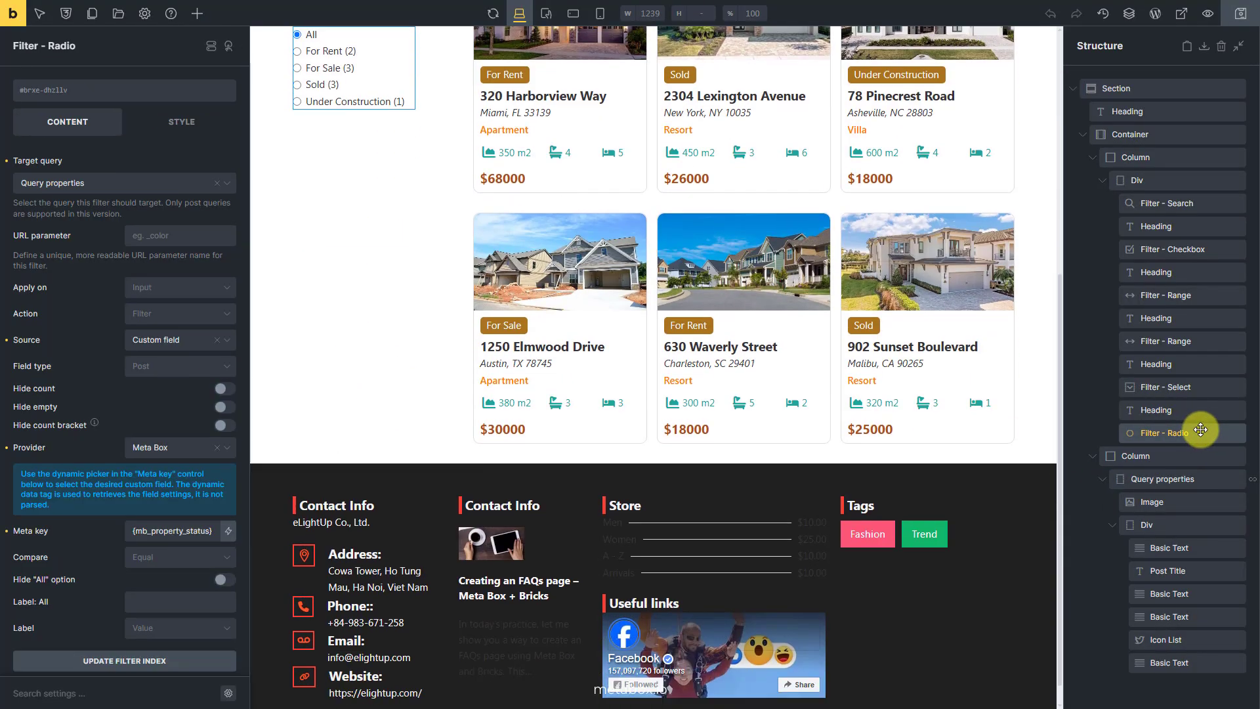
{"action": "left_click", "coordinate": [199, 19]}
{"action": "type", "text": "filt"}
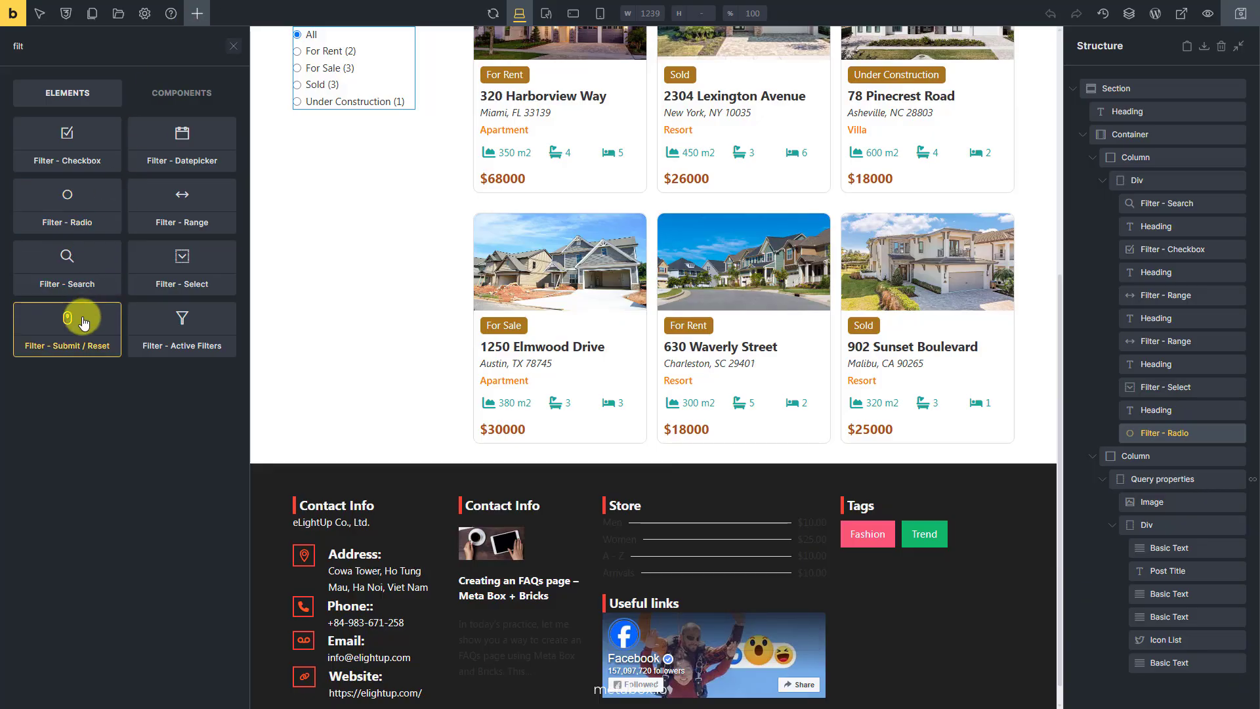
{"action": "left_click_drag", "start_coordinate": [83, 321], "coordinate": [1174, 456]}
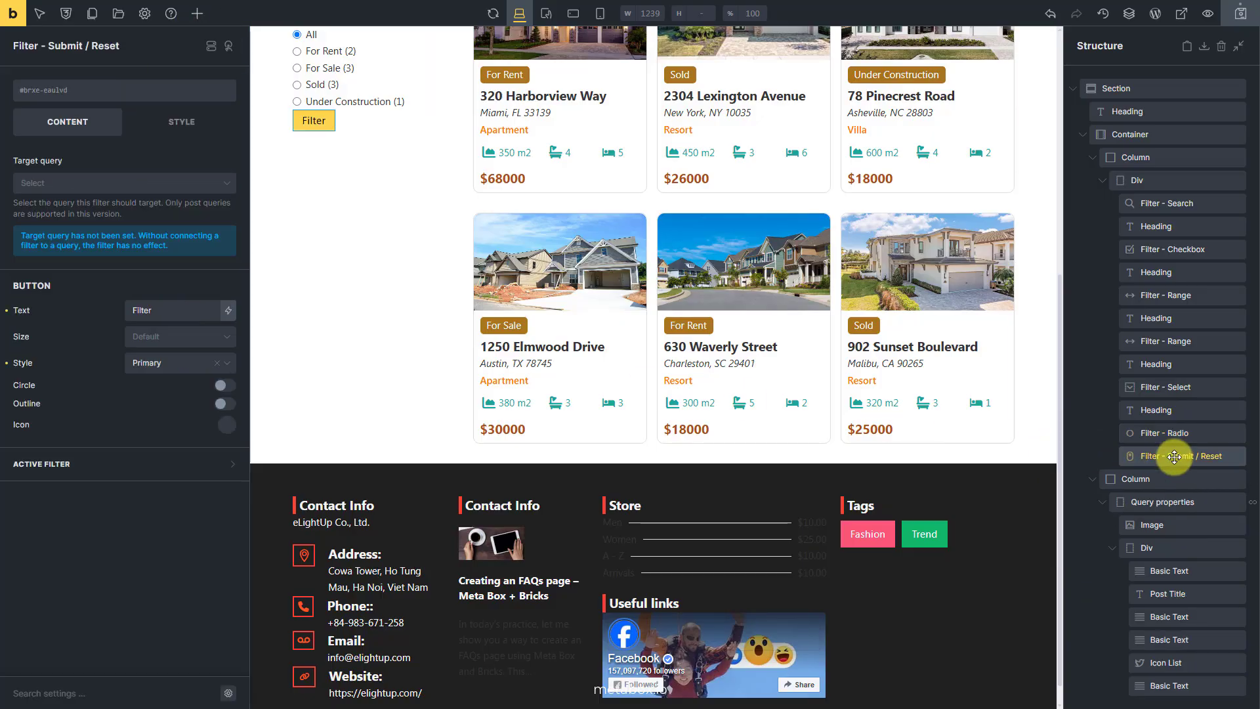
{"action": "left_click", "coordinate": [149, 186]}
{"action": "left_click", "coordinate": [139, 206]}
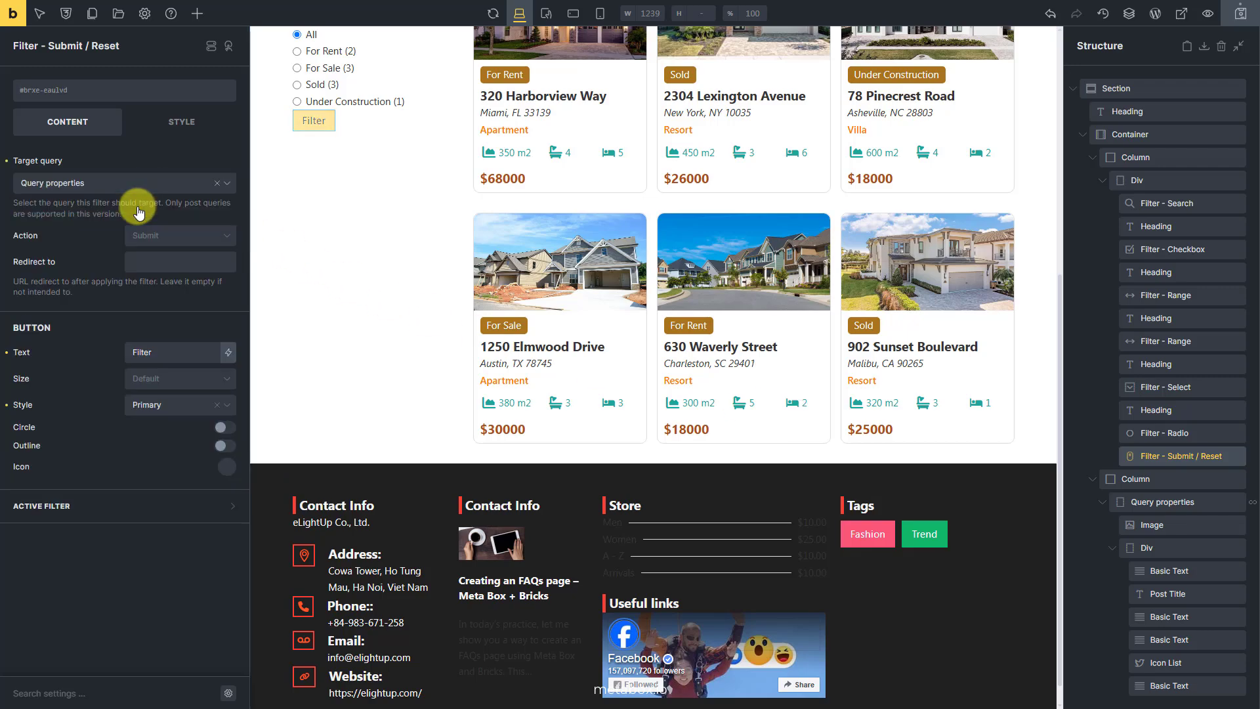
- Set the submit/reset filter's action to Reset, with the button text Reset Filter and the size Medium
{"action": "left_click", "coordinate": [175, 235]}
{"action": "left_click", "coordinate": [162, 275]}
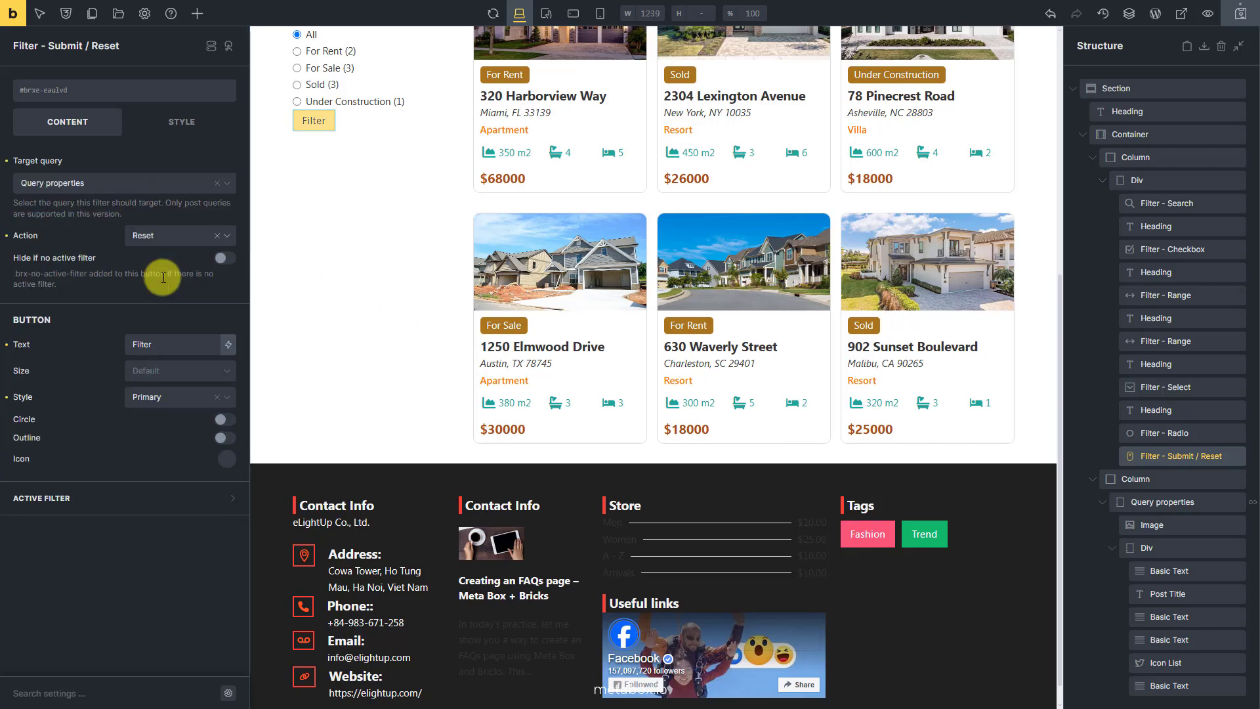
{"action": "left_click", "coordinate": [199, 347]}
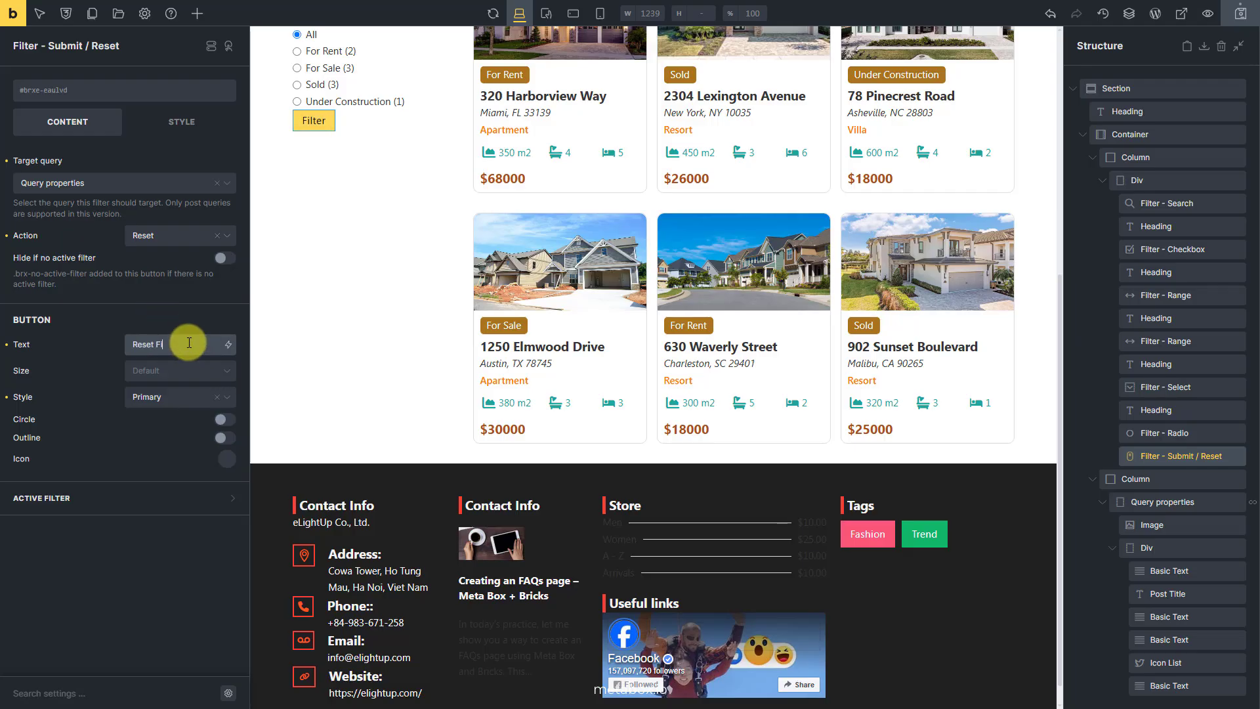
{"action": "left_click", "coordinate": [183, 371]}
{"action": "left_click", "coordinate": [178, 412]}
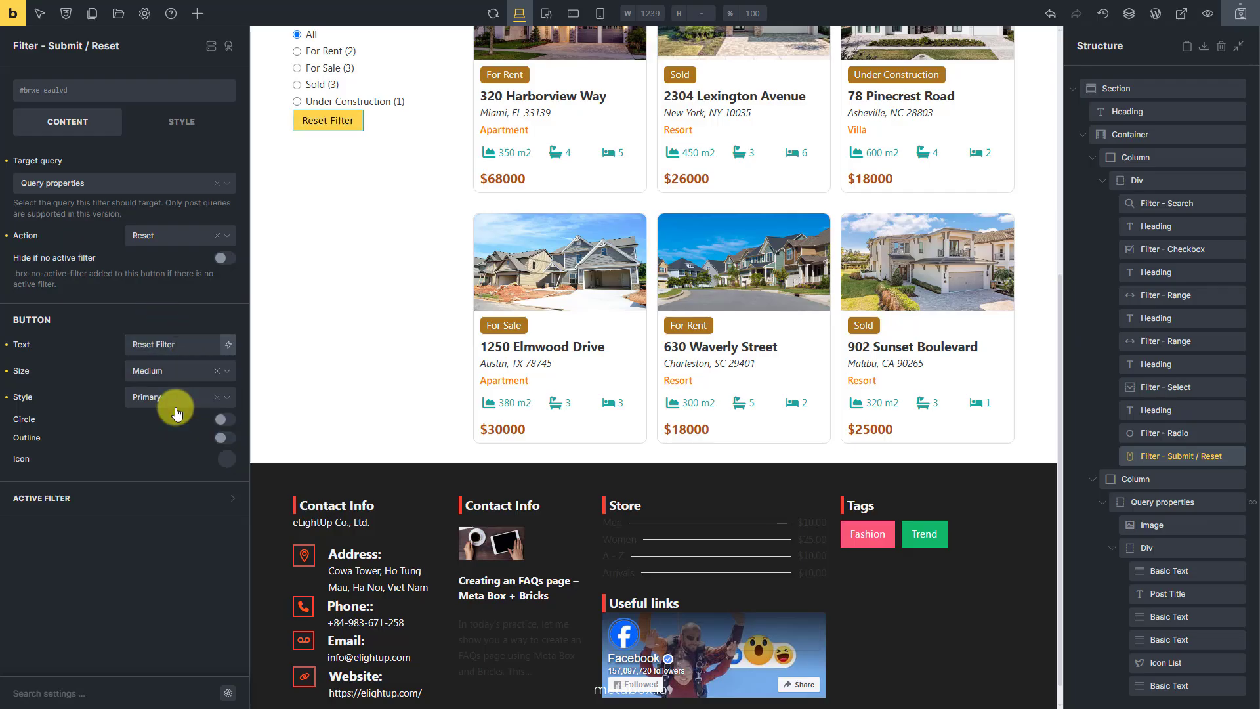
- Add a Heading element below the Reset Filter button with the text Active Filters
{"action": "left_click", "coordinate": [197, 14]}
{"action": "type", "text": "hea"}
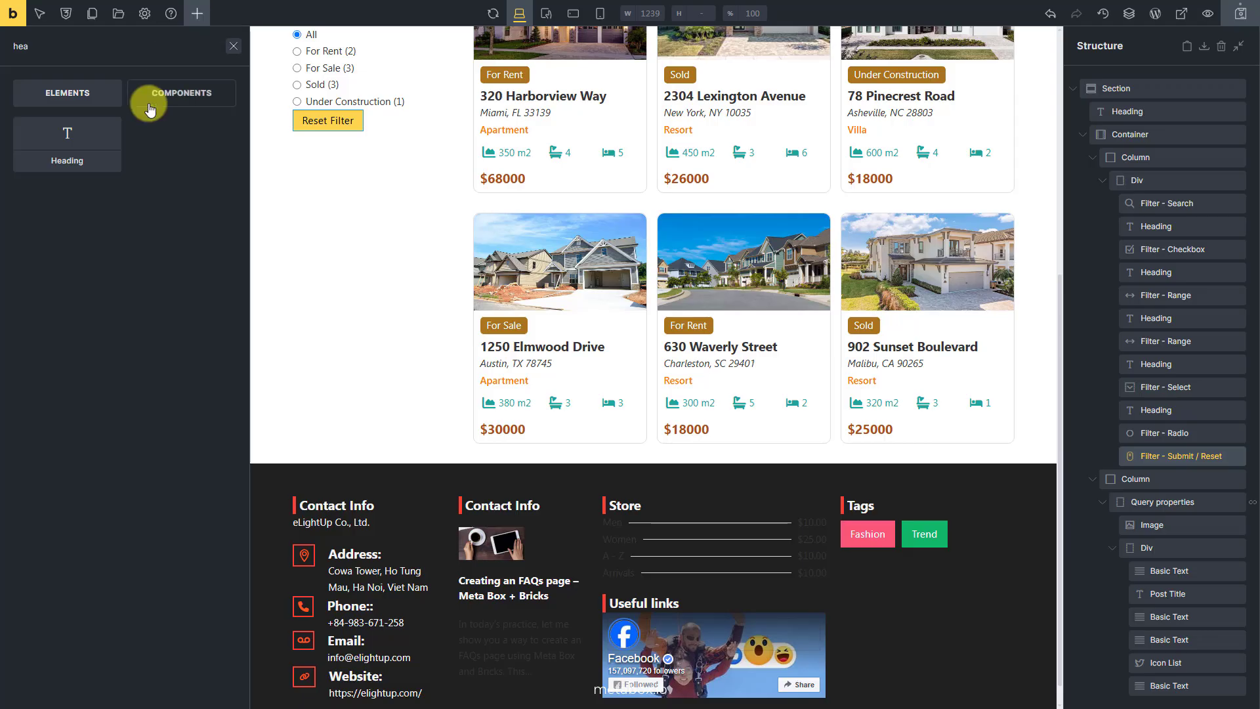
{"action": "left_click", "coordinate": [79, 141]}
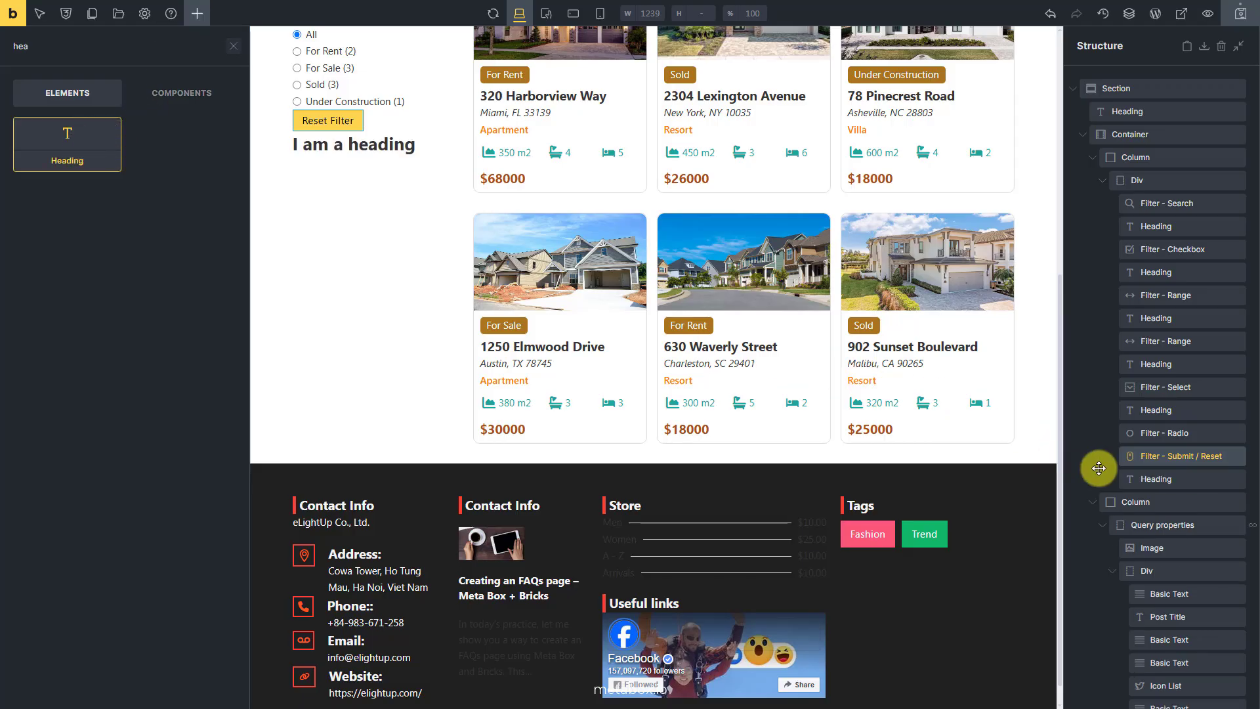
{"action": "left_click", "coordinate": [1106, 478]}
{"action": "left_click", "coordinate": [160, 165]}
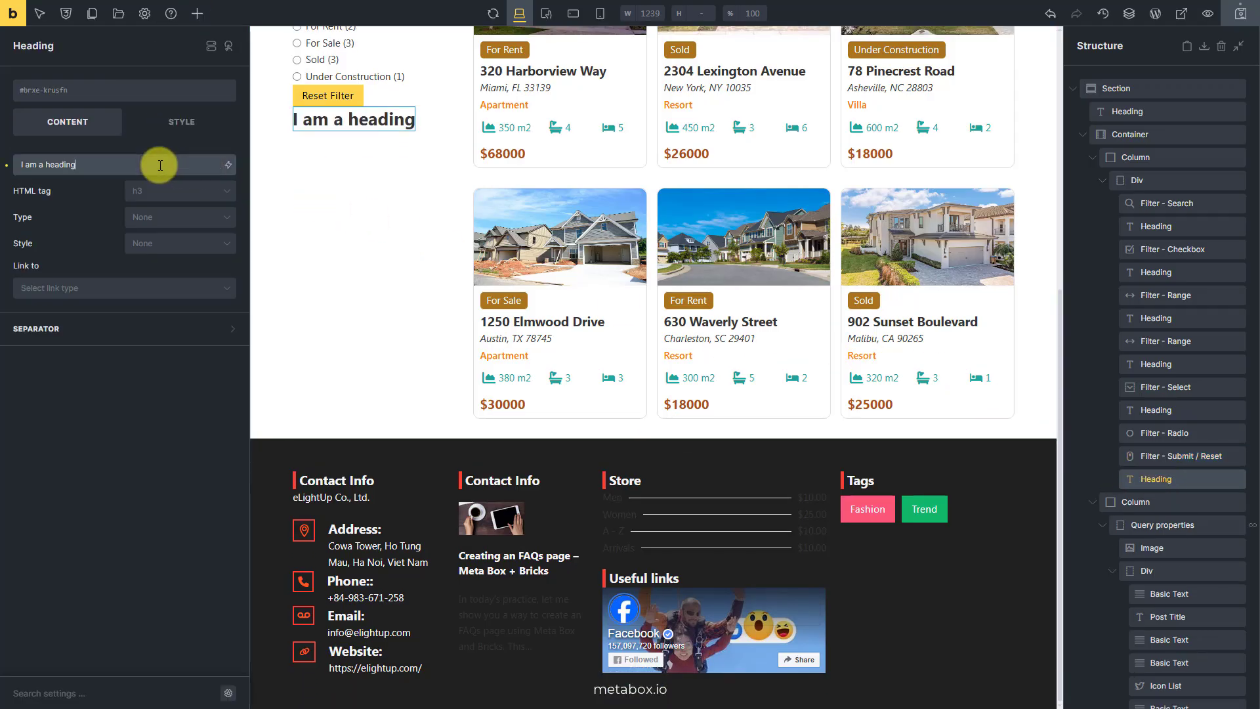
- Add a Filter - Active Filters element below the Active Filters heading and set its target query to Query properties
{"action": "left_click", "coordinate": [197, 13]}
{"action": "type", "text": "filter"}
{"action": "left_click", "coordinate": [209, 326]}
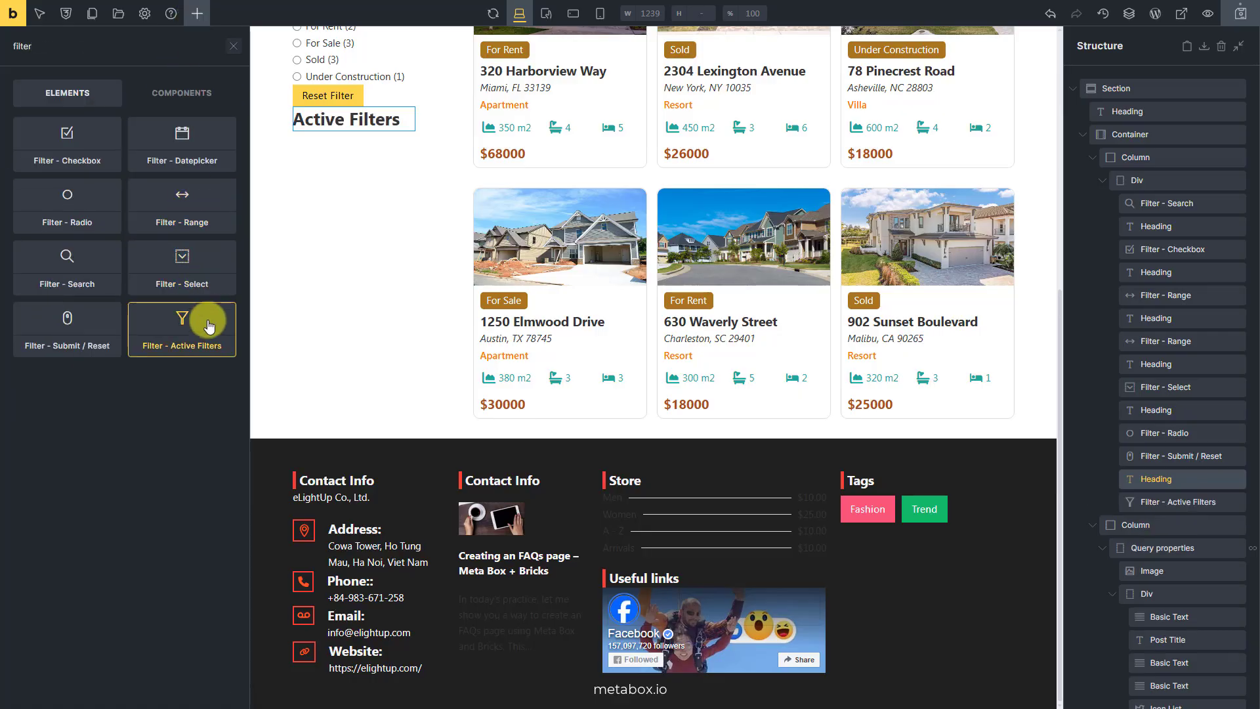
{"action": "left_click", "coordinate": [1182, 503]}
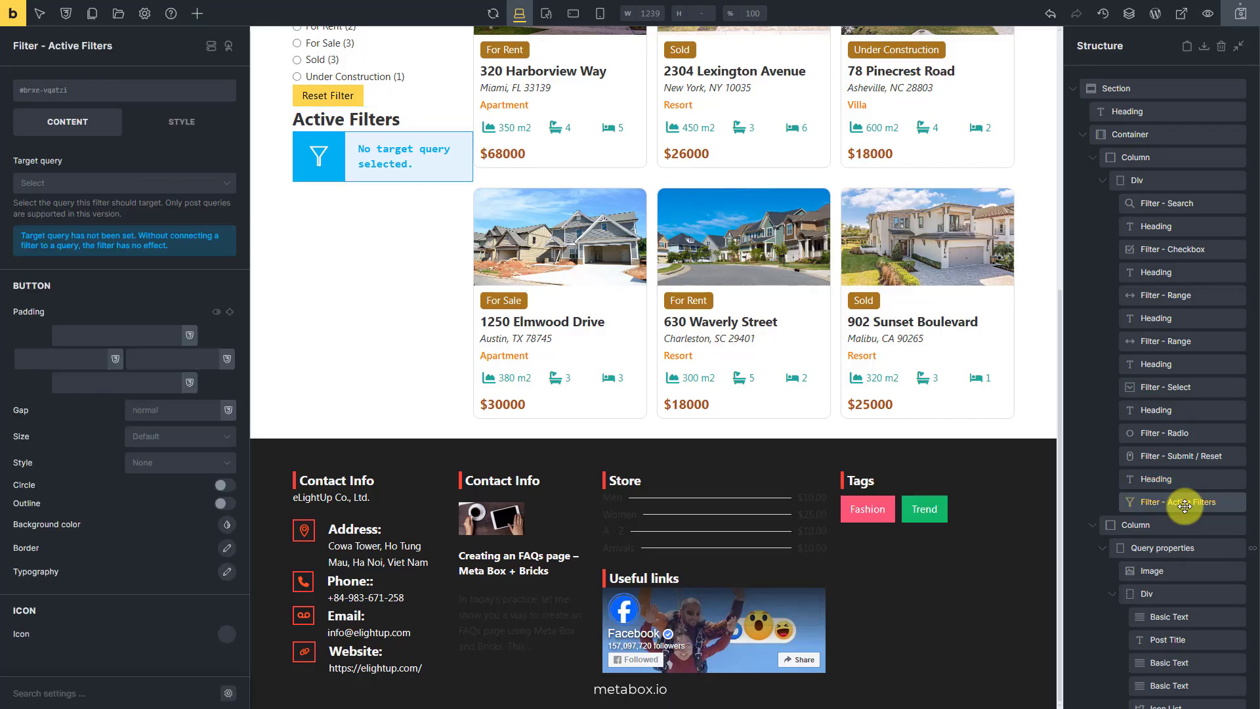
{"action": "left_click", "coordinate": [127, 184]}
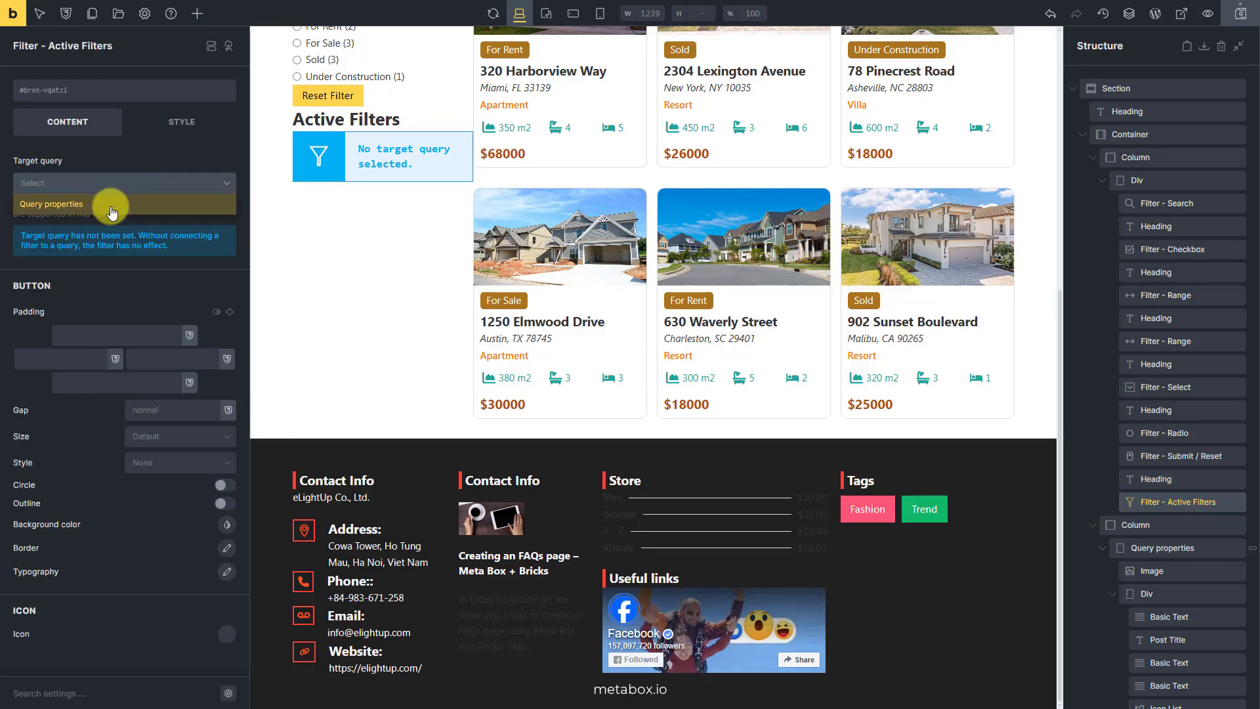
{"action": "left_click", "coordinate": [111, 205]}
- Preview the properties page to examine the filter column beside the grid
{"action": "scroll", "coordinate": [487, 278], "scroll_direction": "up", "scroll_amount": 6}
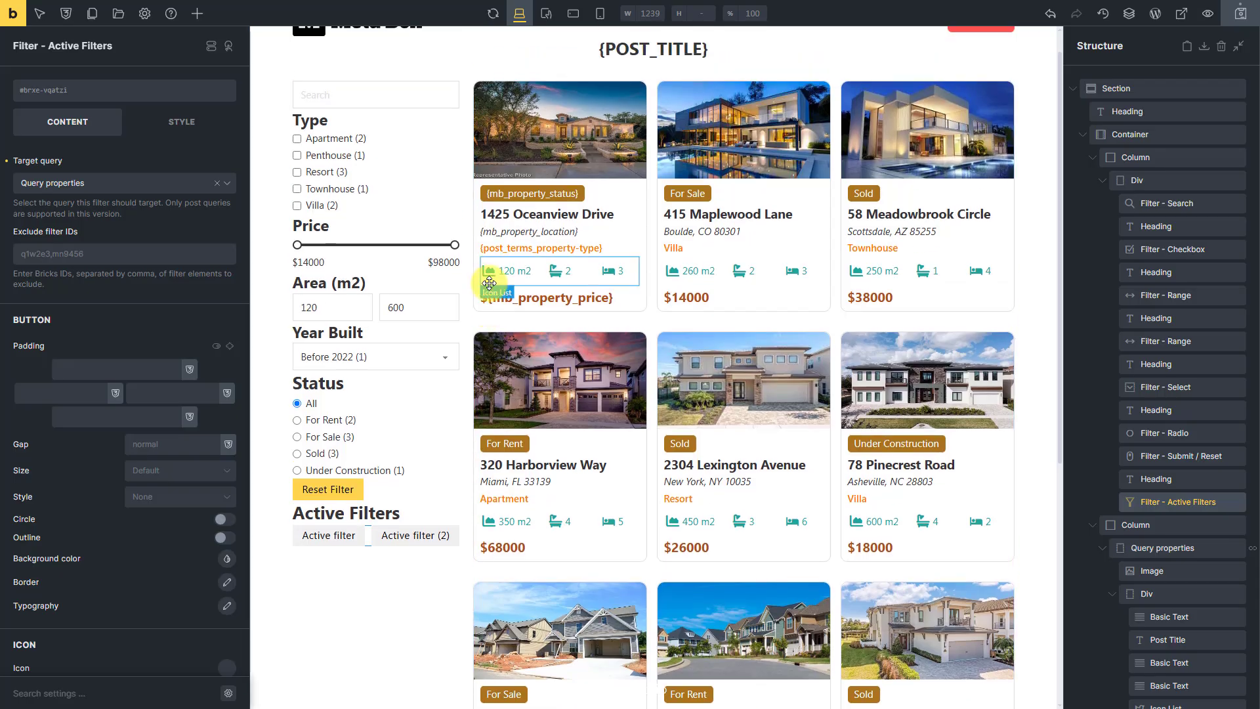
{"action": "left_click", "coordinate": [1209, 14]}
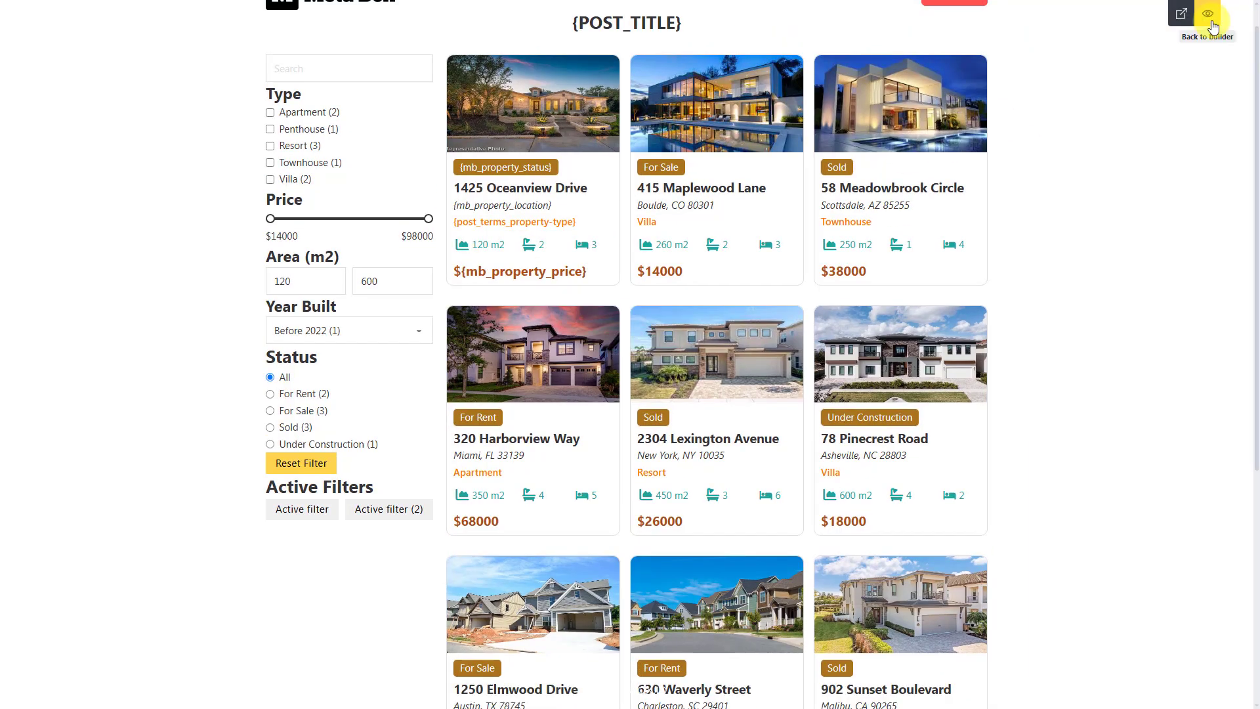
{"action": "left_click", "coordinate": [1182, 16]}
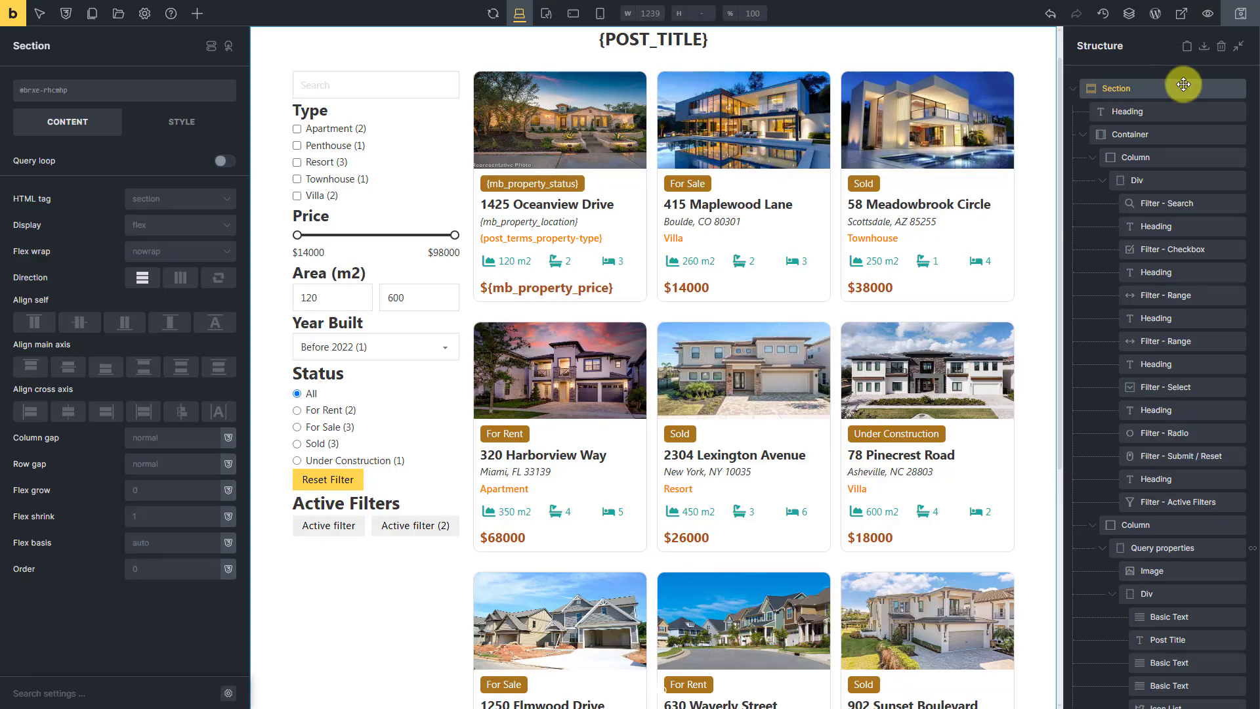
- Set the top margin of the Type and Price headings to 15px each
{"action": "left_click", "coordinate": [1204, 200]}
{"action": "left_click", "coordinate": [201, 408]}
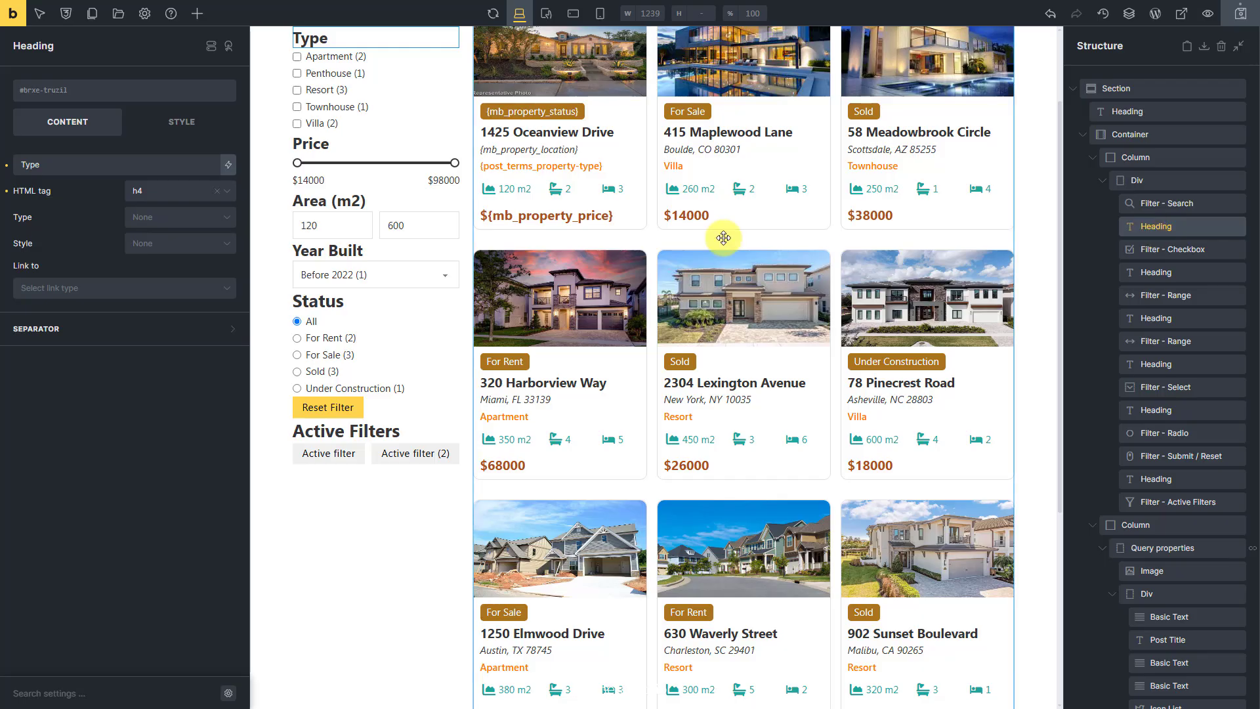
{"action": "left_click", "coordinate": [181, 121]}
{"action": "left_click", "coordinate": [168, 167]}
{"action": "left_click", "coordinate": [156, 251]}
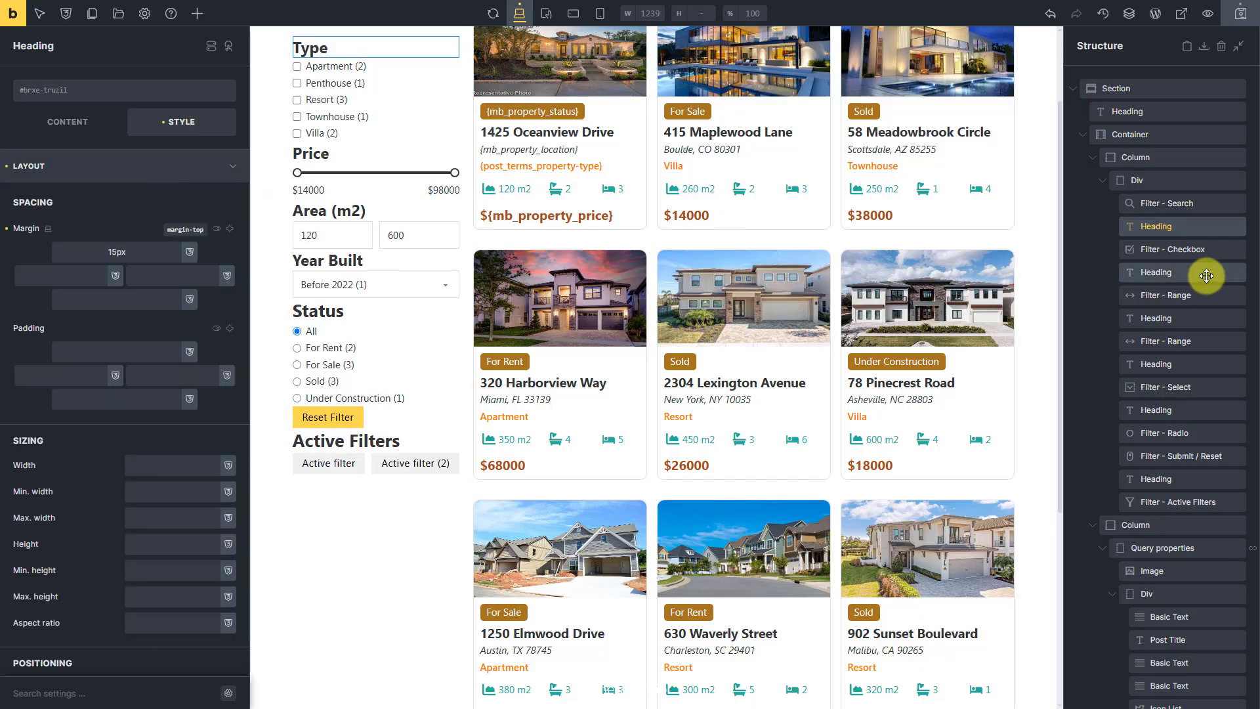
{"action": "left_click", "coordinate": [1207, 273]}
{"action": "left_click", "coordinate": [155, 251]}
{"action": "type", "text": "15px"}
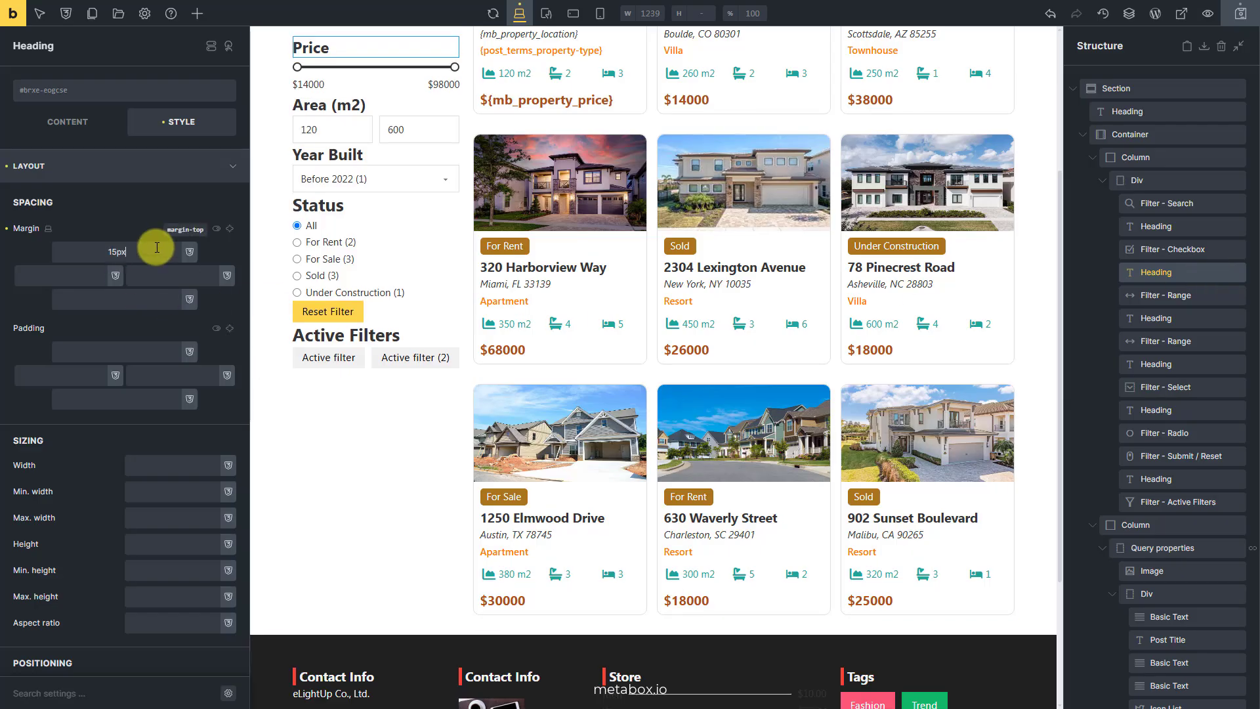
- Set the top margin of the Area (m2) and Year Built headings to 15px each
{"action": "left_click", "coordinate": [1191, 318]}
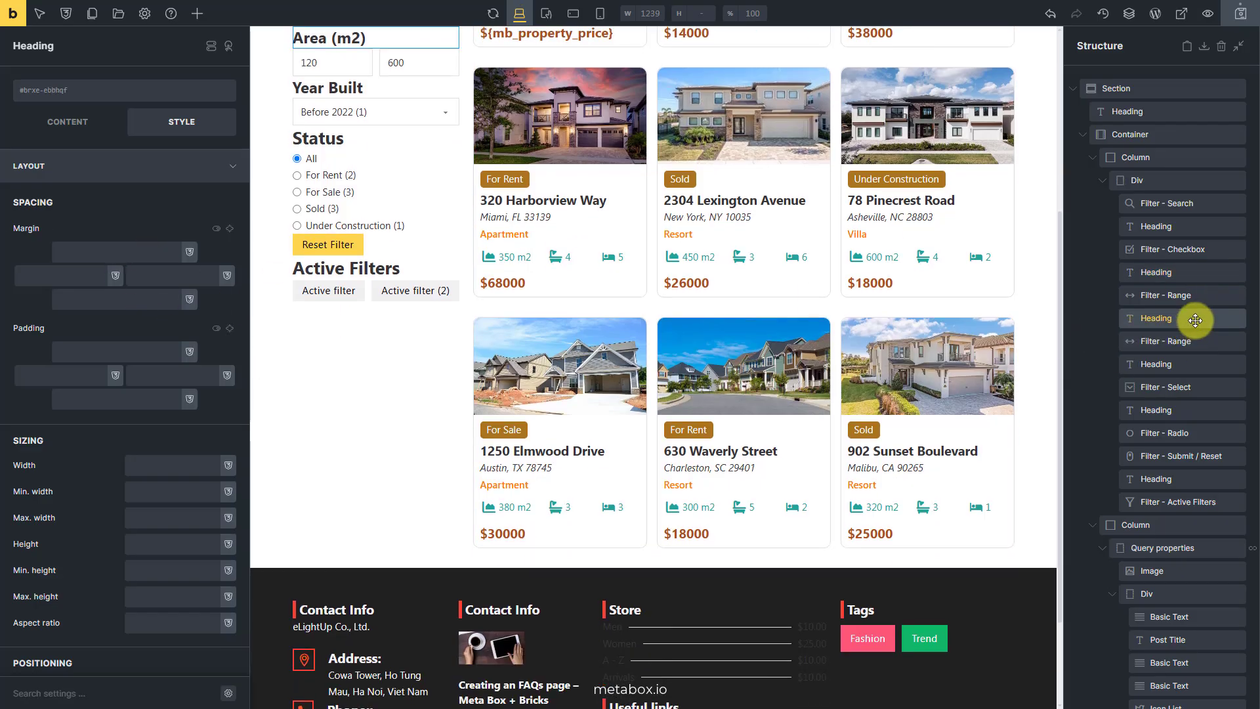
{"action": "left_click", "coordinate": [147, 253]}
{"action": "type", "text": "15px"}
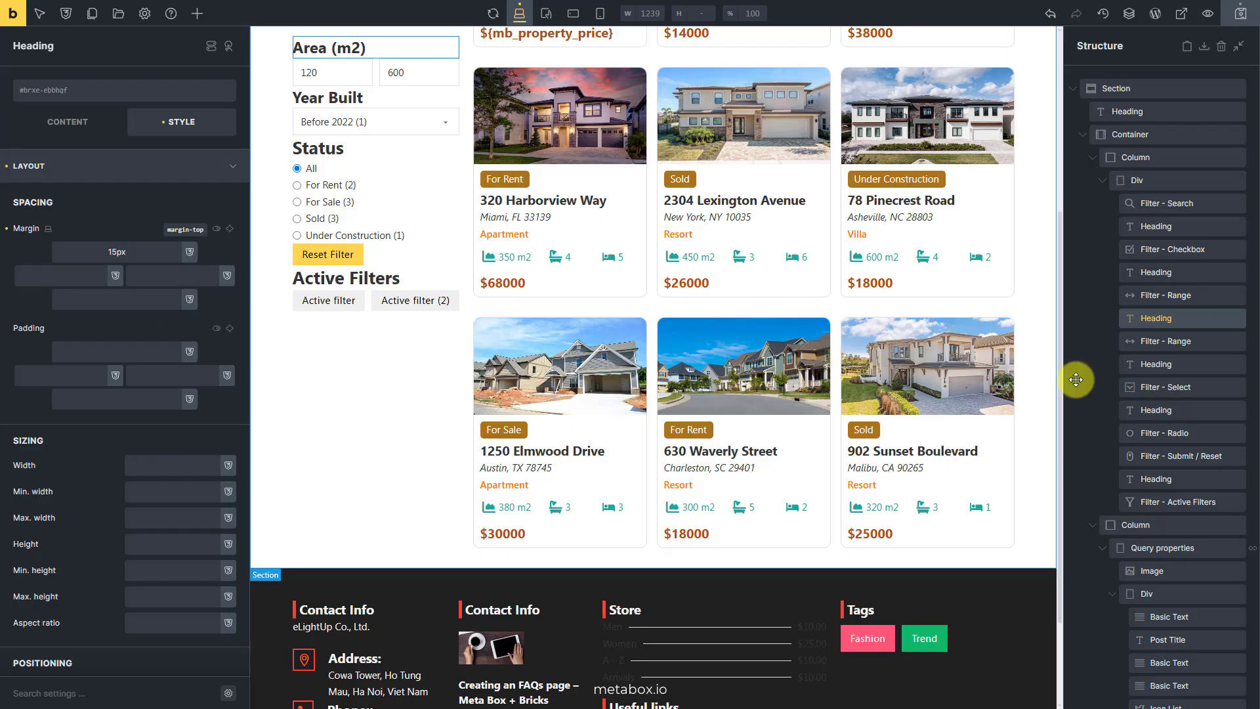
{"action": "left_click", "coordinate": [1213, 364]}
{"action": "left_click", "coordinate": [155, 254]}
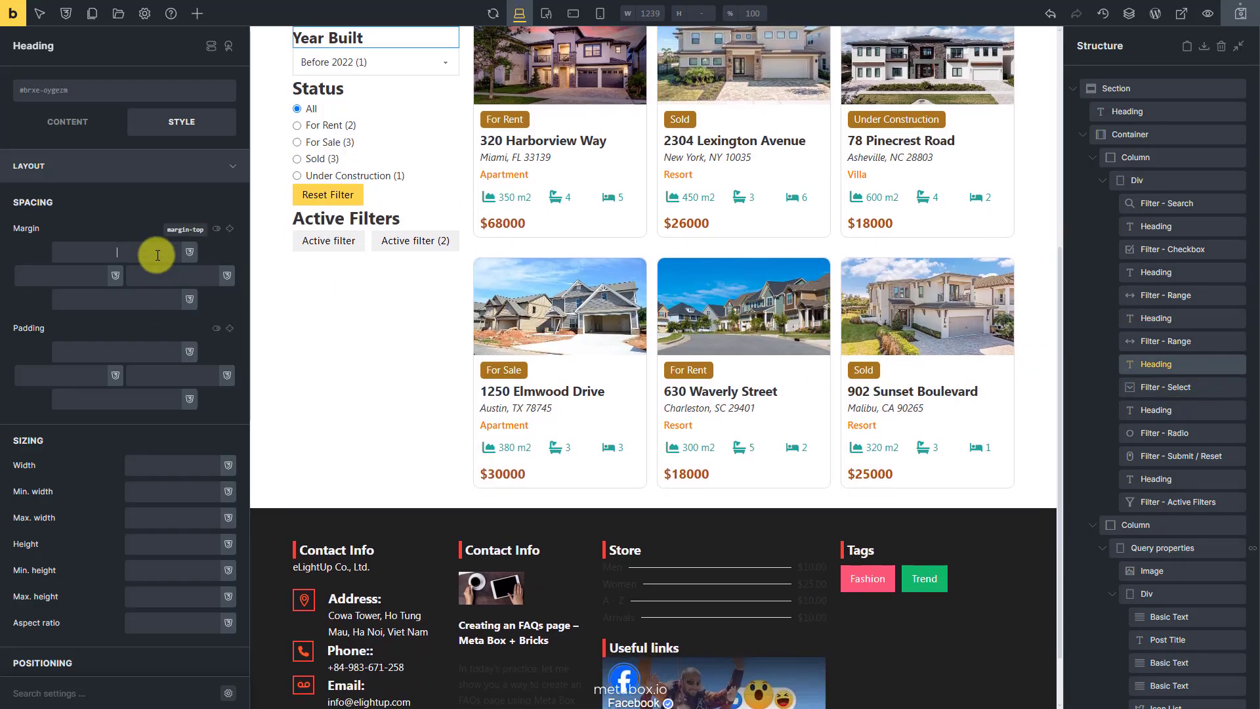
{"action": "type", "text": "15px"}
- Set the top margin of the Status heading and the Reset Filter button to 15px each
{"action": "left_click", "coordinate": [1188, 408]}
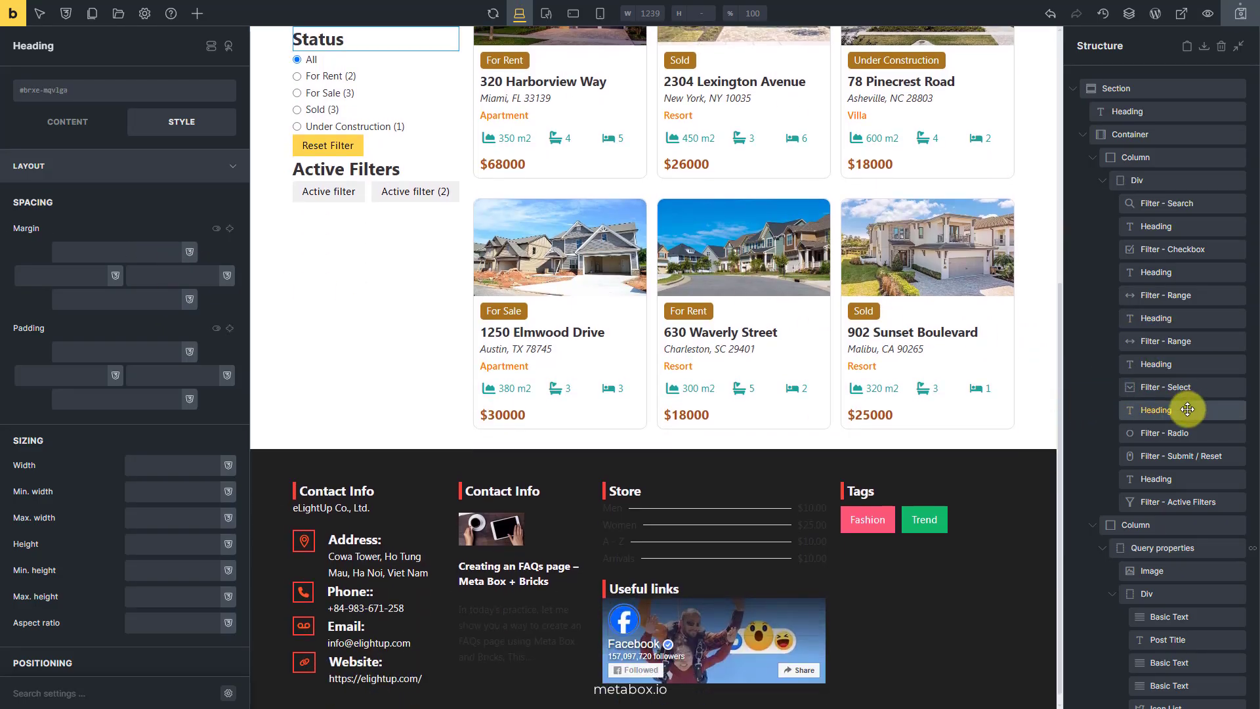
{"action": "left_click", "coordinate": [132, 252]}
{"action": "type", "text": "15px"}
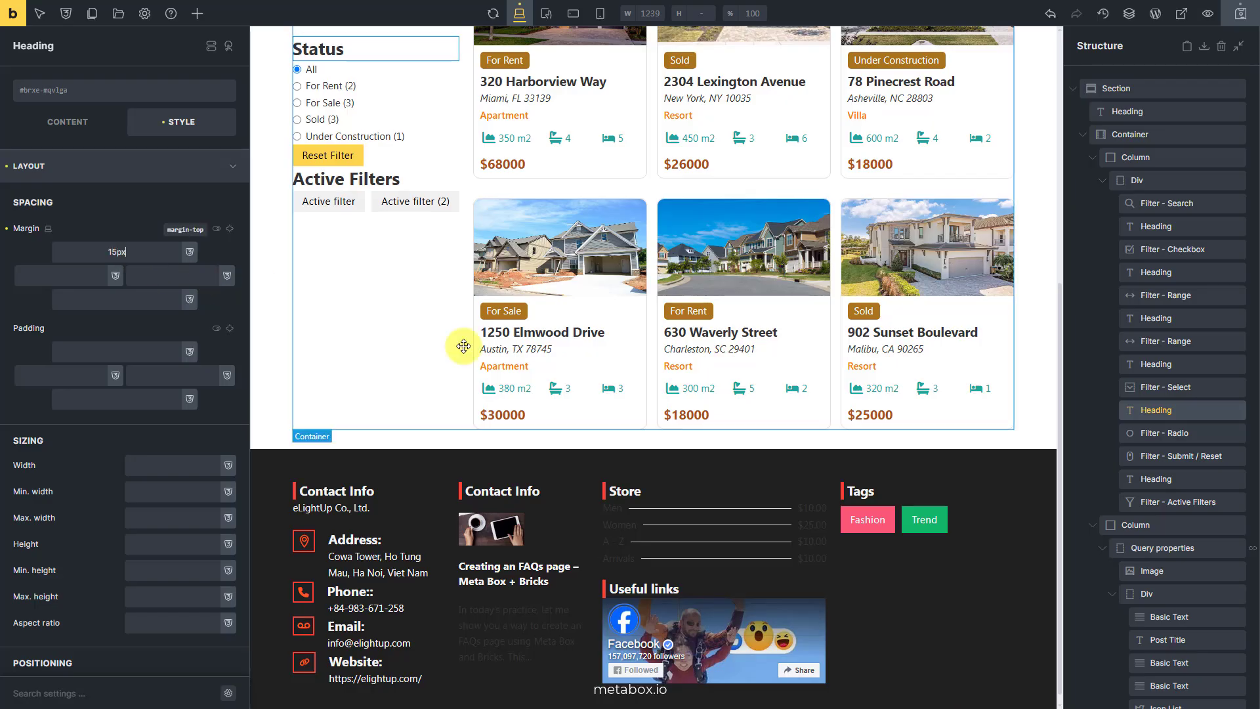
{"action": "left_click", "coordinate": [1169, 458]}
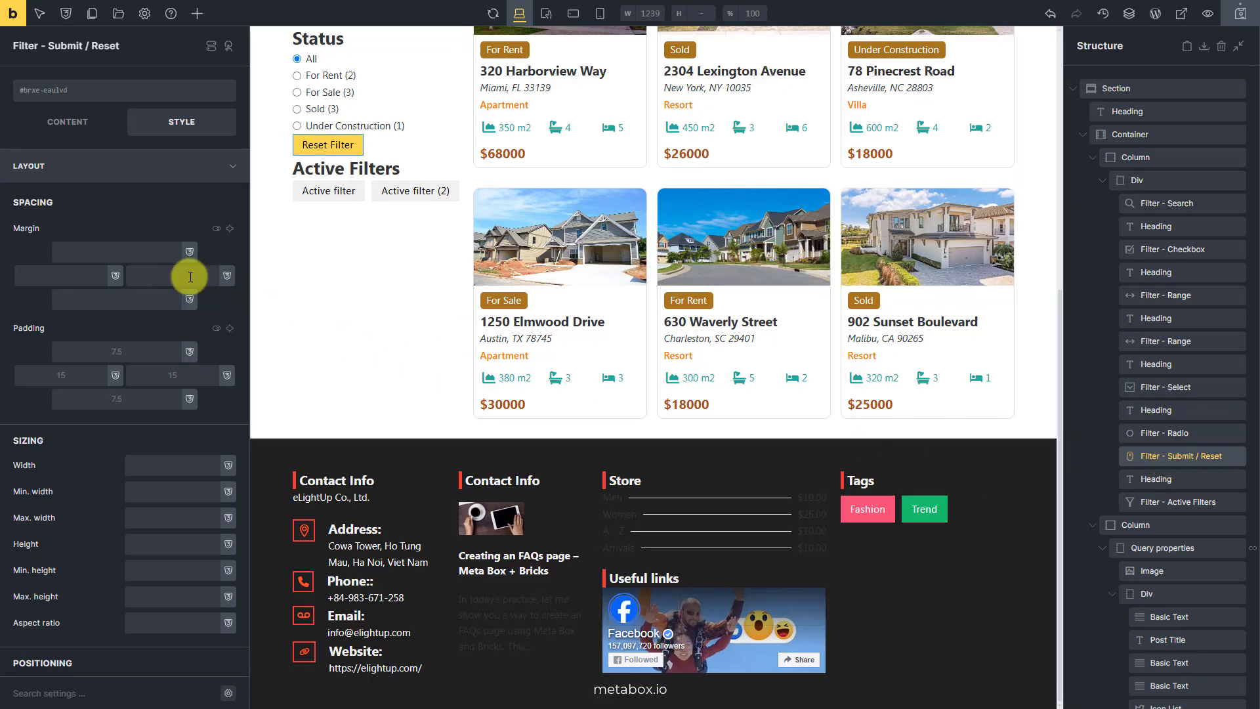
{"action": "left_click", "coordinate": [149, 254]}
{"action": "type", "text": "15px"}
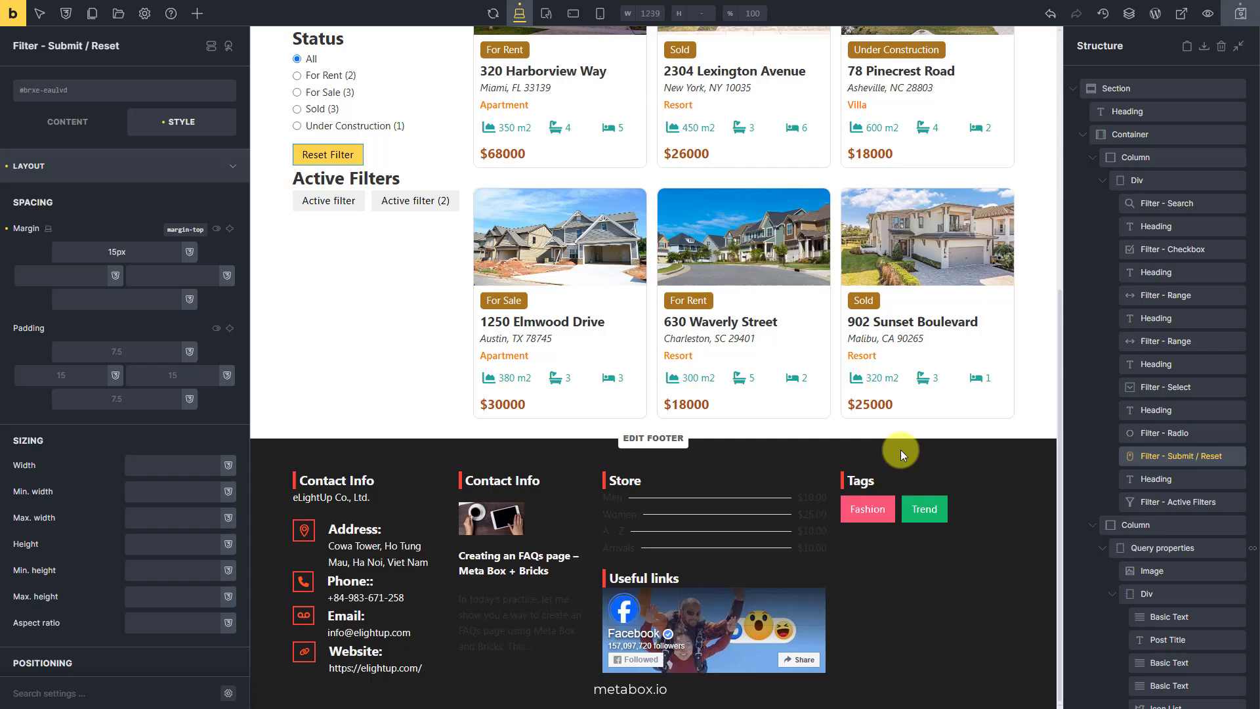
- Set the Active Filters heading's top margin to 15px and save the page
{"action": "left_click", "coordinate": [1159, 478]}
{"action": "left_click", "coordinate": [146, 253]}
{"action": "type", "text": "15px"}
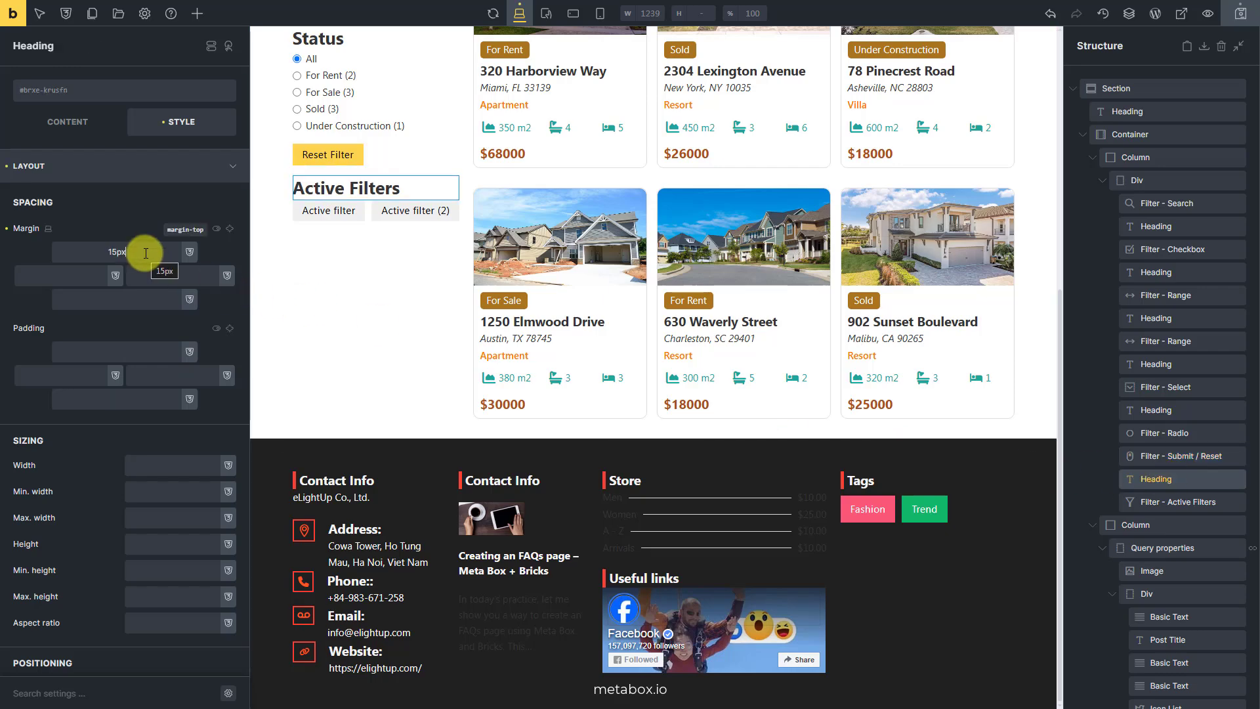
{"action": "left_click", "coordinate": [1245, 19]}
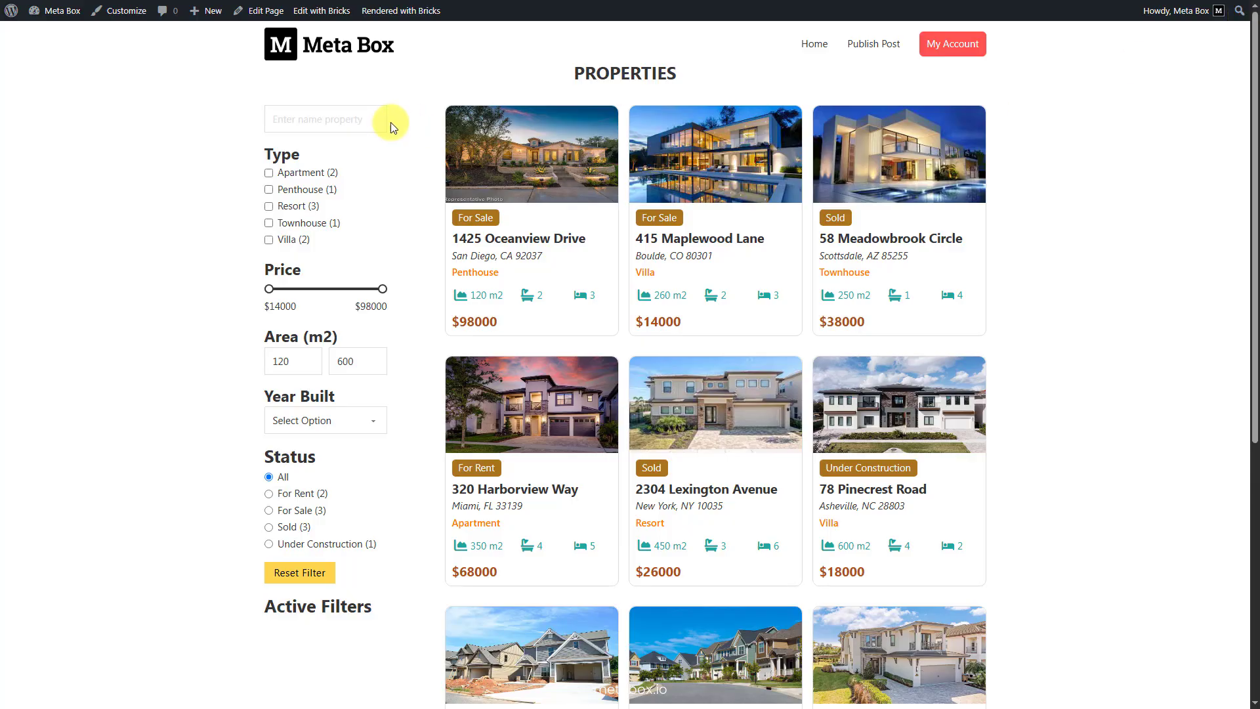
- Test the name search on the live Properties page with maple and mea, clearing the search after each
{"action": "left_click", "coordinate": [368, 118]}
{"action": "type", "text": "maple"}
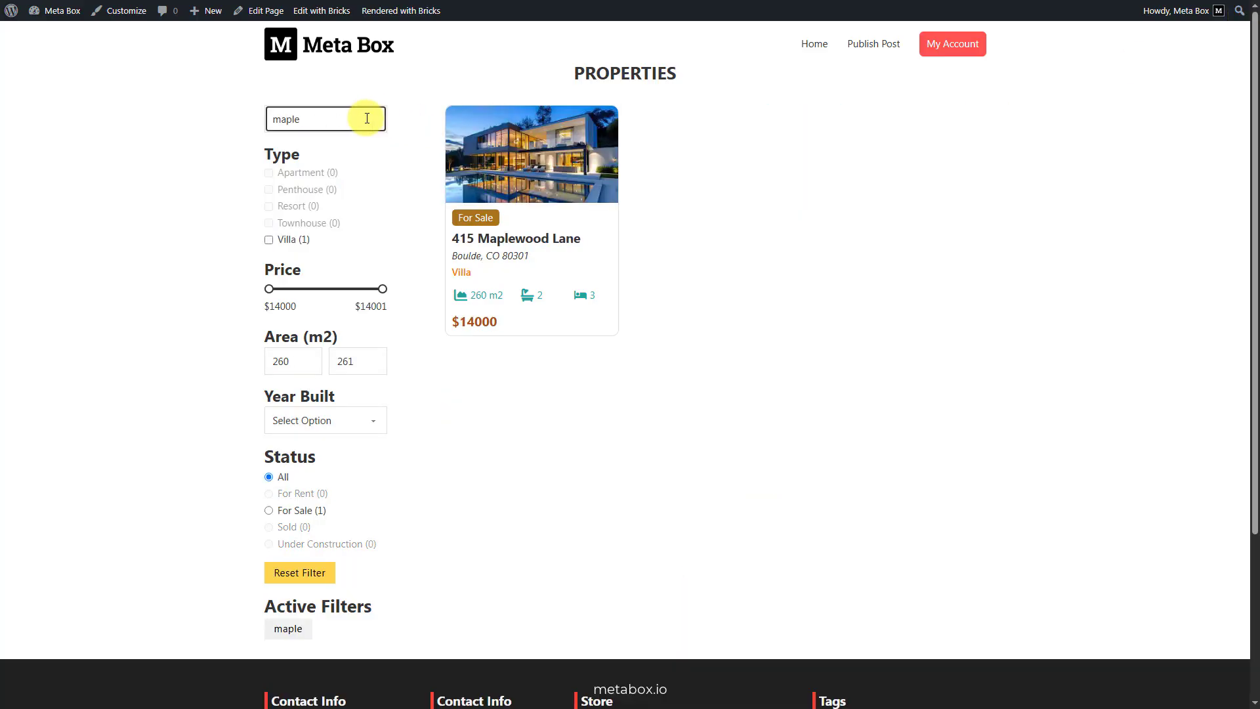
{"action": "key", "text": "ctrl+a"}
{"action": "key", "text": "BackSpace"}
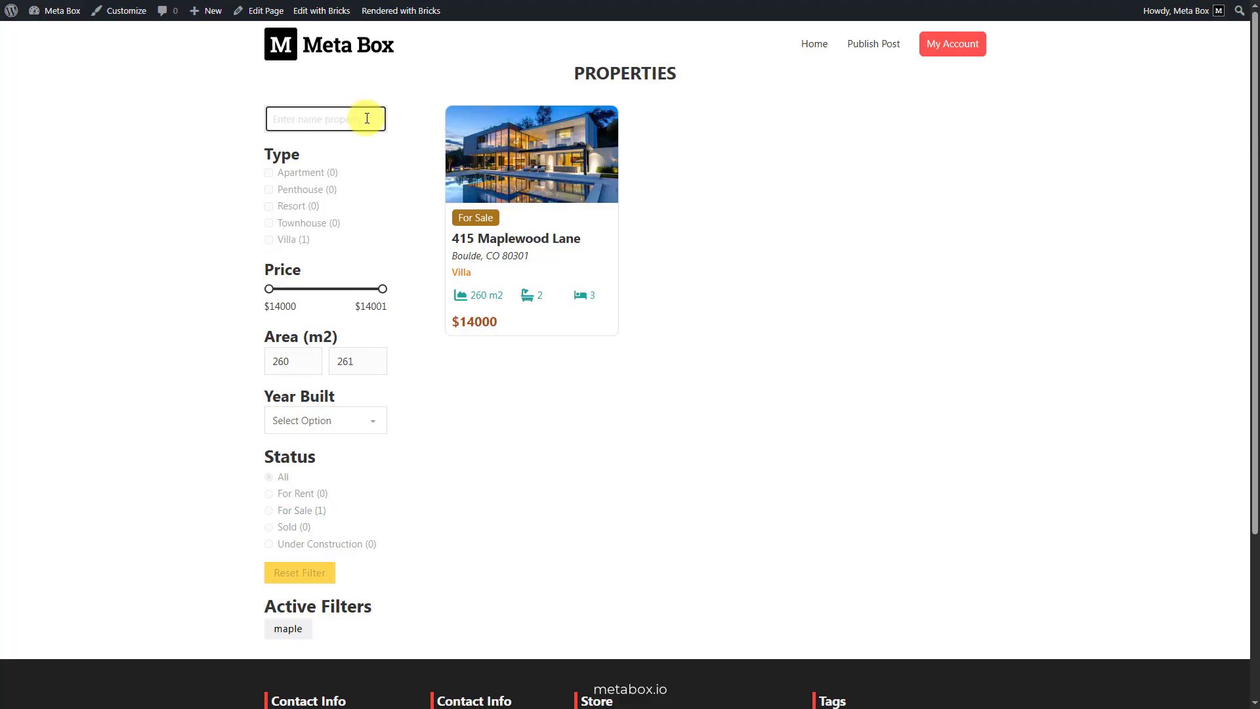
{"action": "type", "text": "new"}
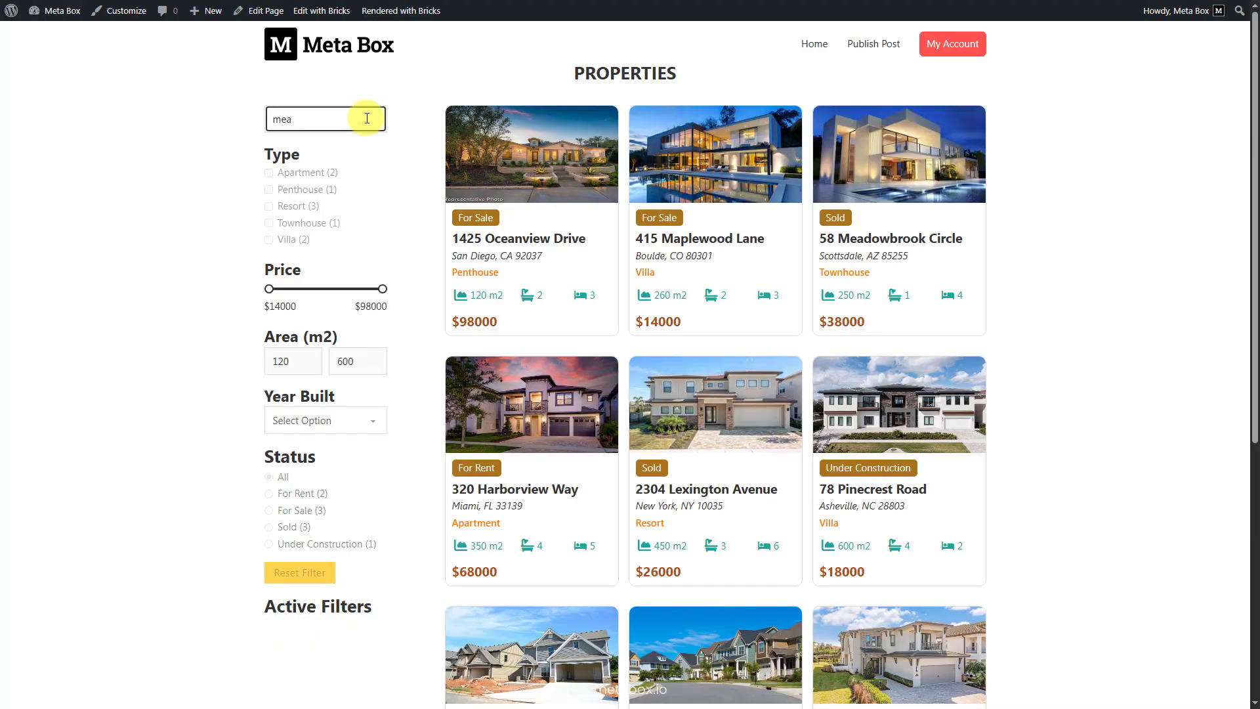
{"action": "key", "text": "ctrl+a"}
{"action": "key", "text": "BackSpace"}
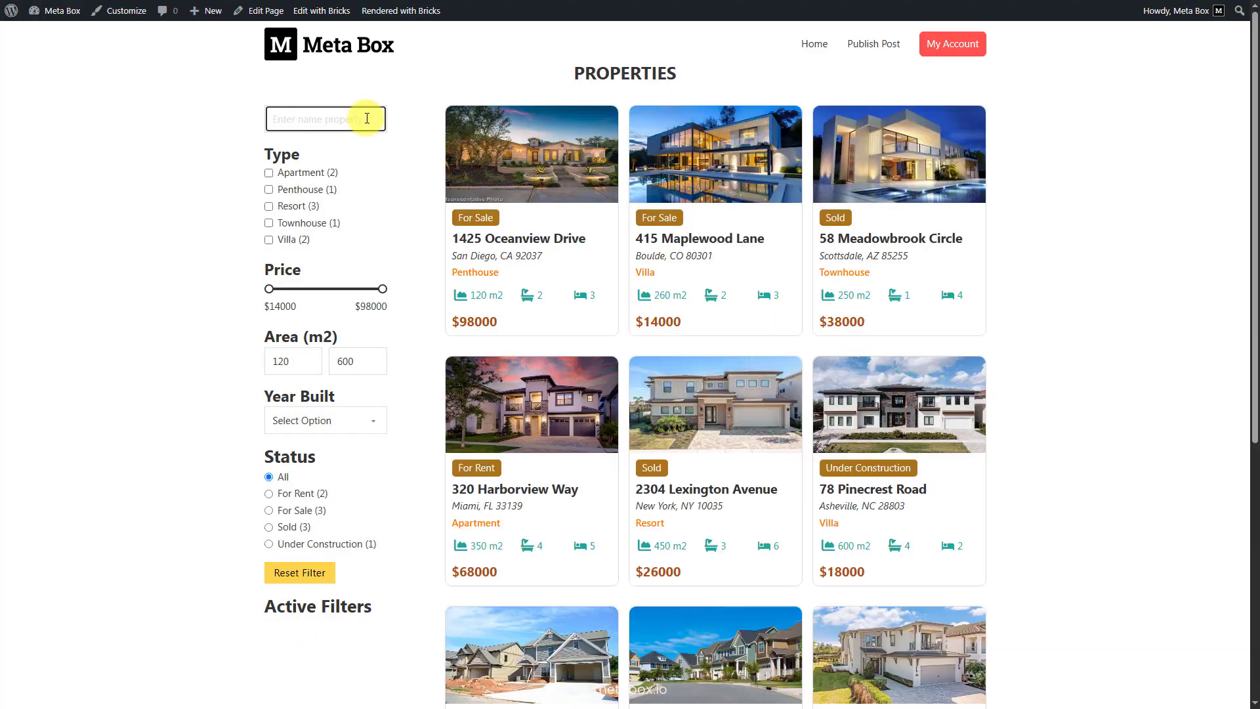
- Filter the properties by the types Apartment, Penthouse and Resort, and lower the maximum price to about $85586
{"action": "left_click", "coordinate": [302, 176]}
{"action": "left_click", "coordinate": [302, 175]}
{"action": "left_click", "coordinate": [297, 189]}
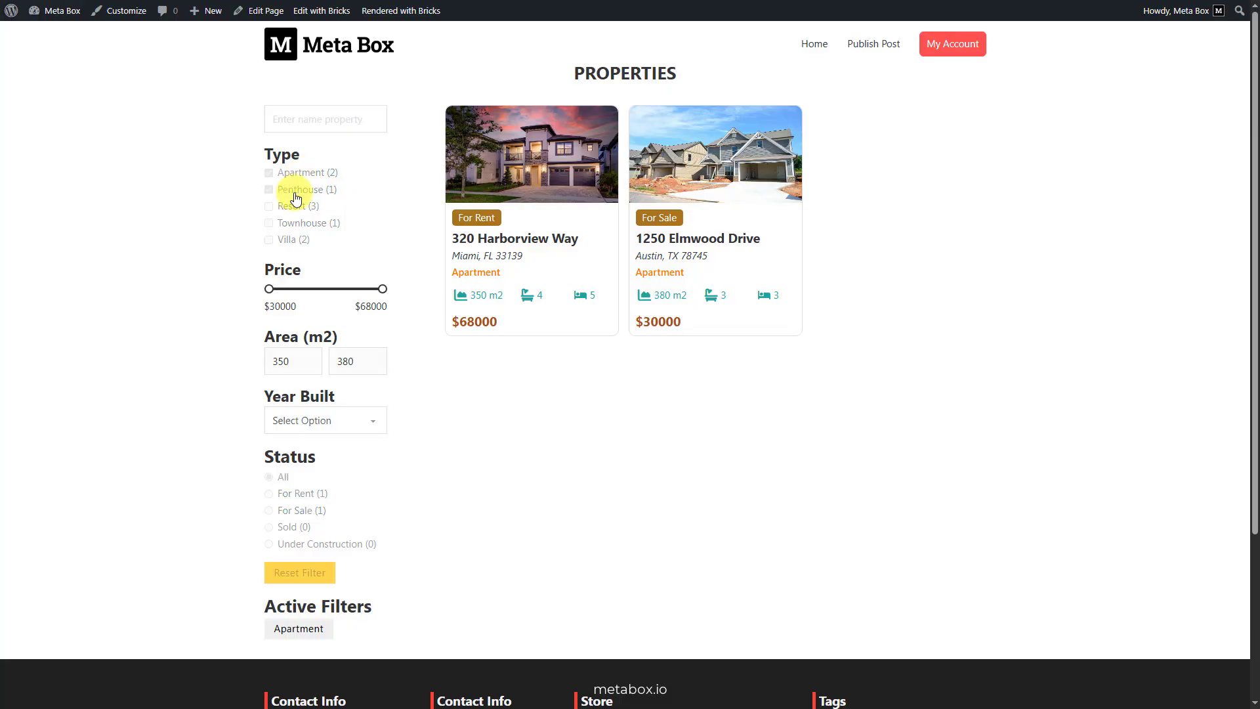
{"action": "left_click", "coordinate": [291, 207]}
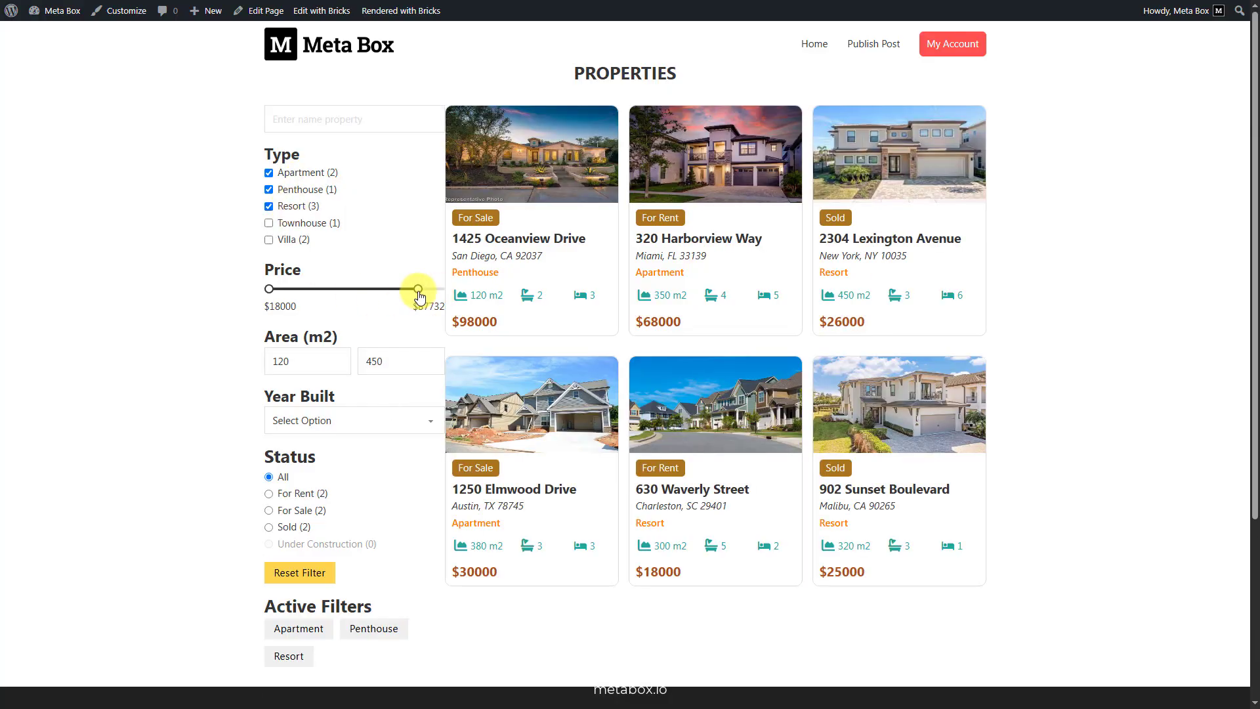
{"action": "left_click_drag", "start_coordinate": [438, 290], "coordinate": [416, 297]}
- Narrow the filtered properties to the year built 2024, and reset all filters
{"action": "left_click", "coordinate": [348, 420]}
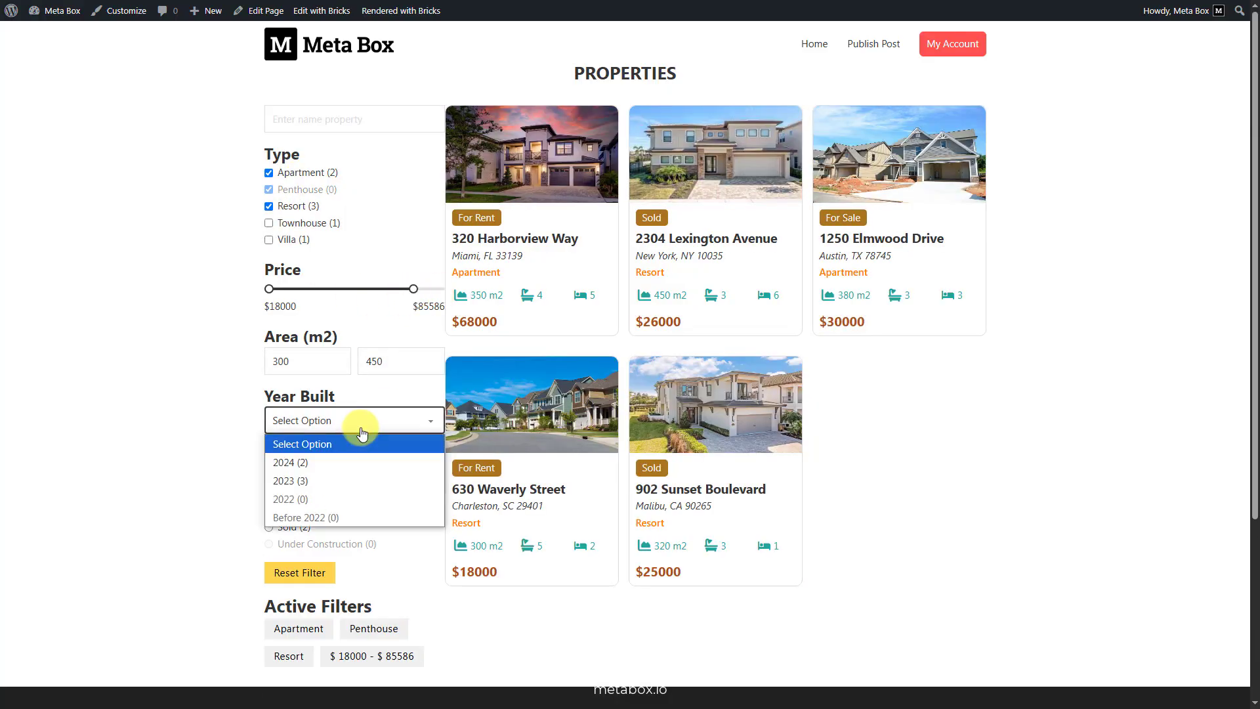
{"action": "left_click", "coordinate": [342, 468]}
{"action": "left_click", "coordinate": [309, 572]}
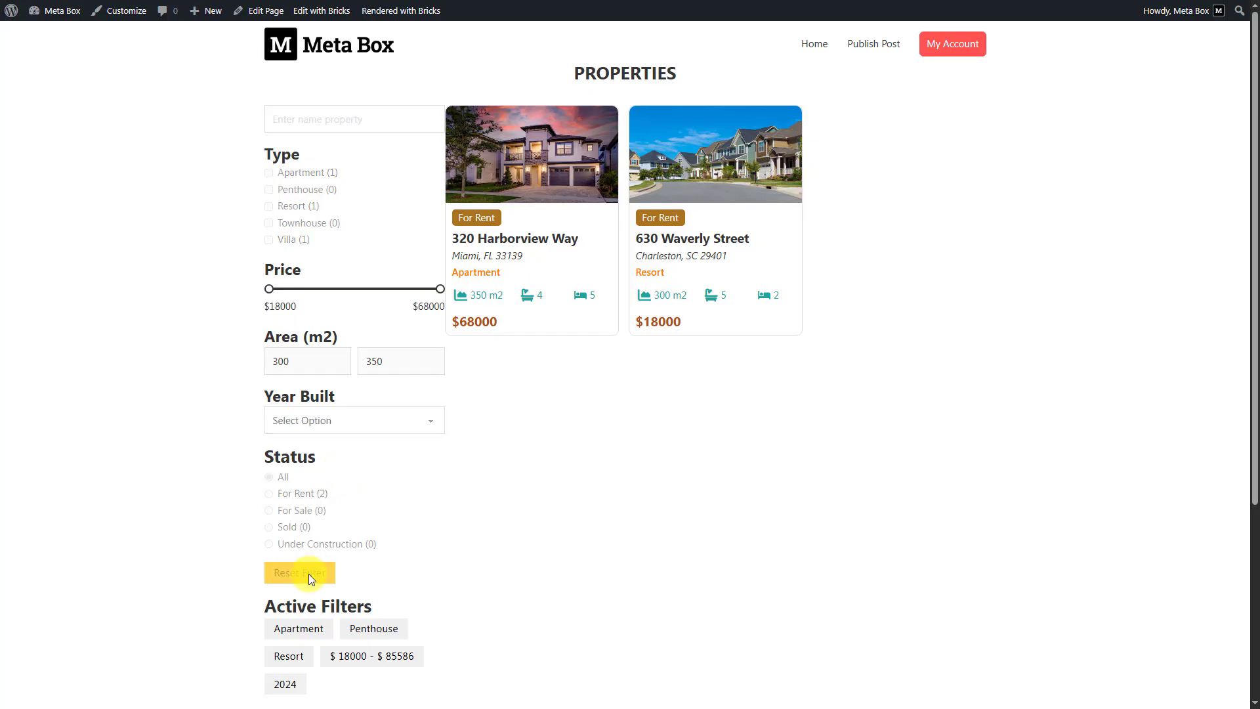
- Filter the properties by the year built 2023 and the status For Sale, and reset all filters
{"action": "left_click", "coordinate": [318, 419]}
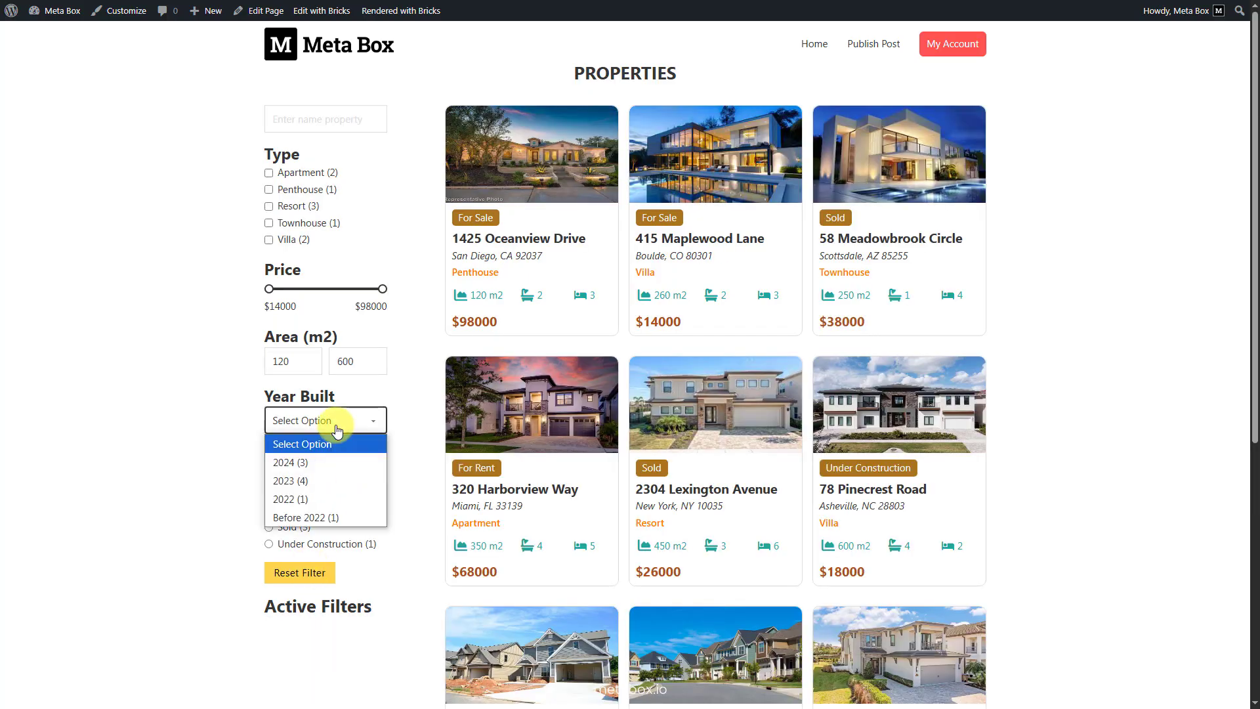
{"action": "left_click", "coordinate": [318, 477]}
{"action": "left_click", "coordinate": [307, 511]}
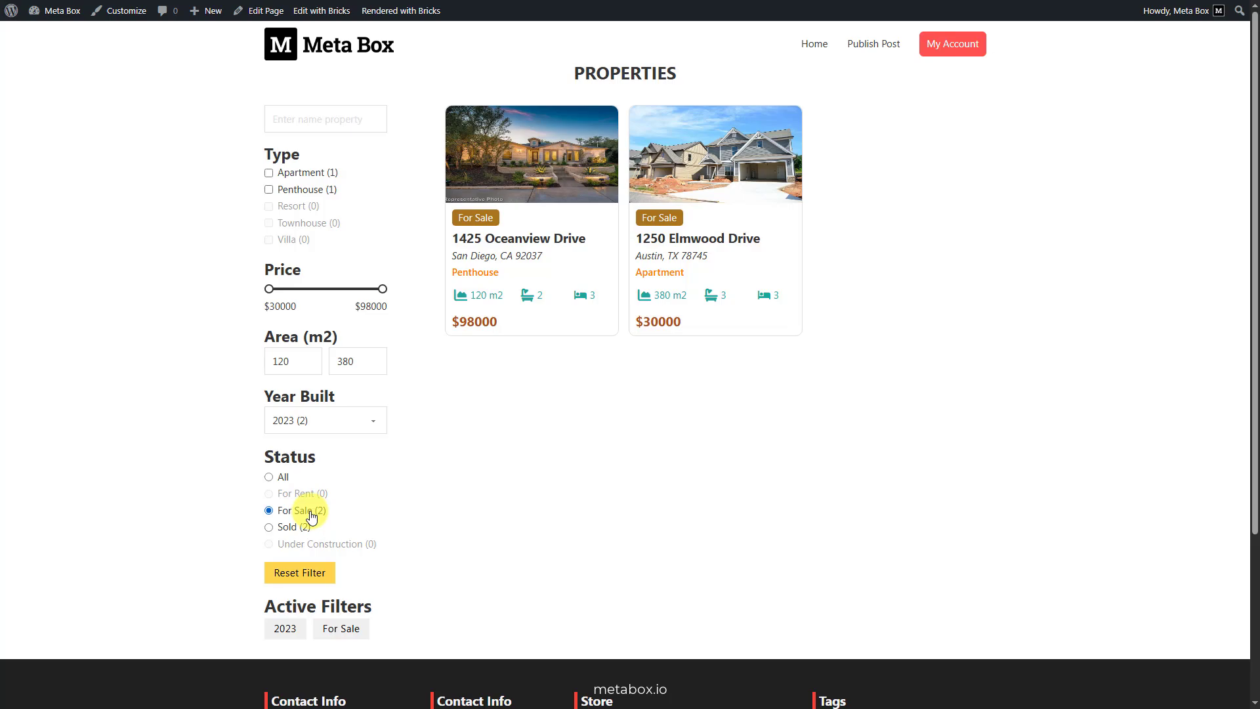
{"action": "left_click", "coordinate": [297, 579]}
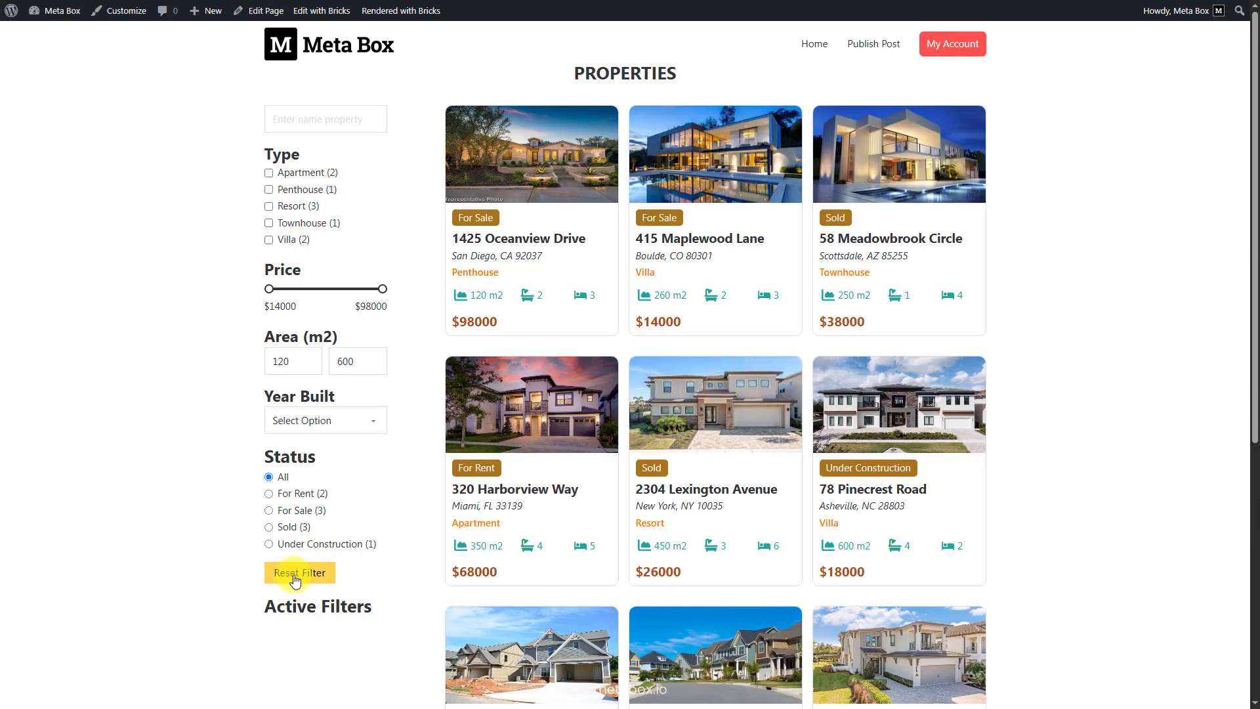
- Filter the properties by a minimum price of about $32694 and a maximum area of 200 m2, and reset all filters
{"action": "left_click_drag", "start_coordinate": [269, 289], "coordinate": [294, 290]}
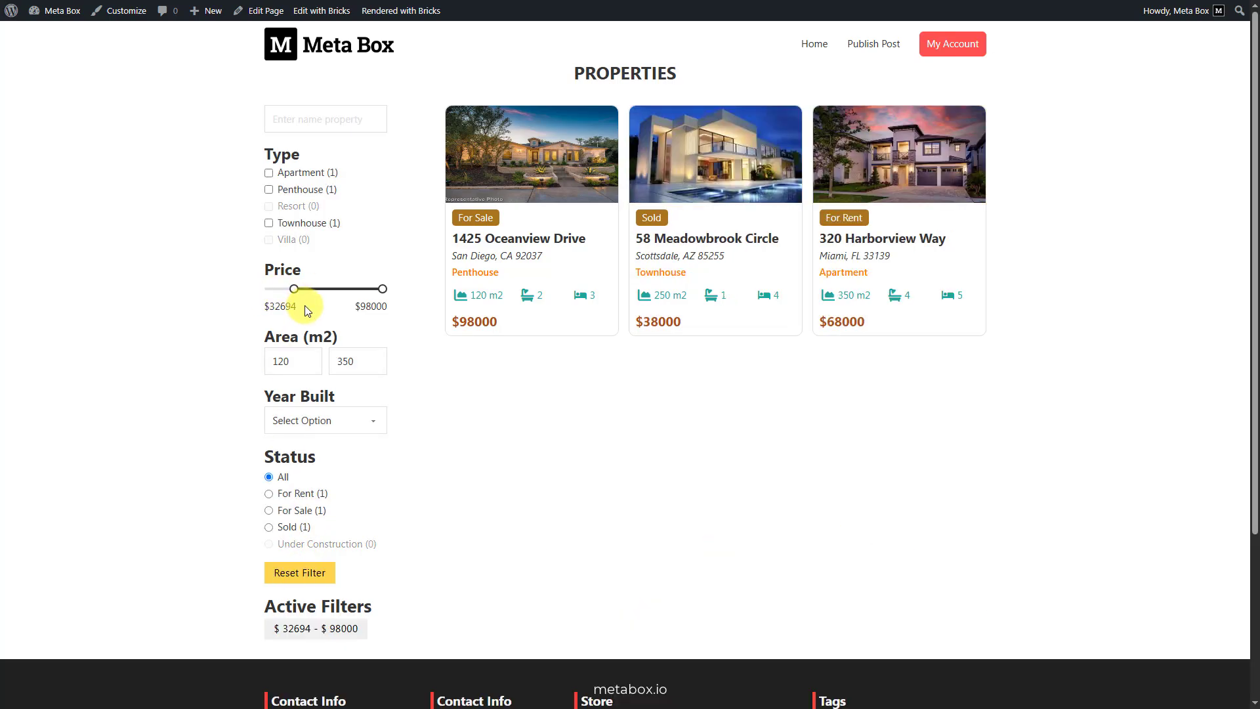
{"action": "double_click", "coordinate": [346, 361]}
{"action": "type", "text": "200"}
{"action": "left_click", "coordinate": [350, 390]}
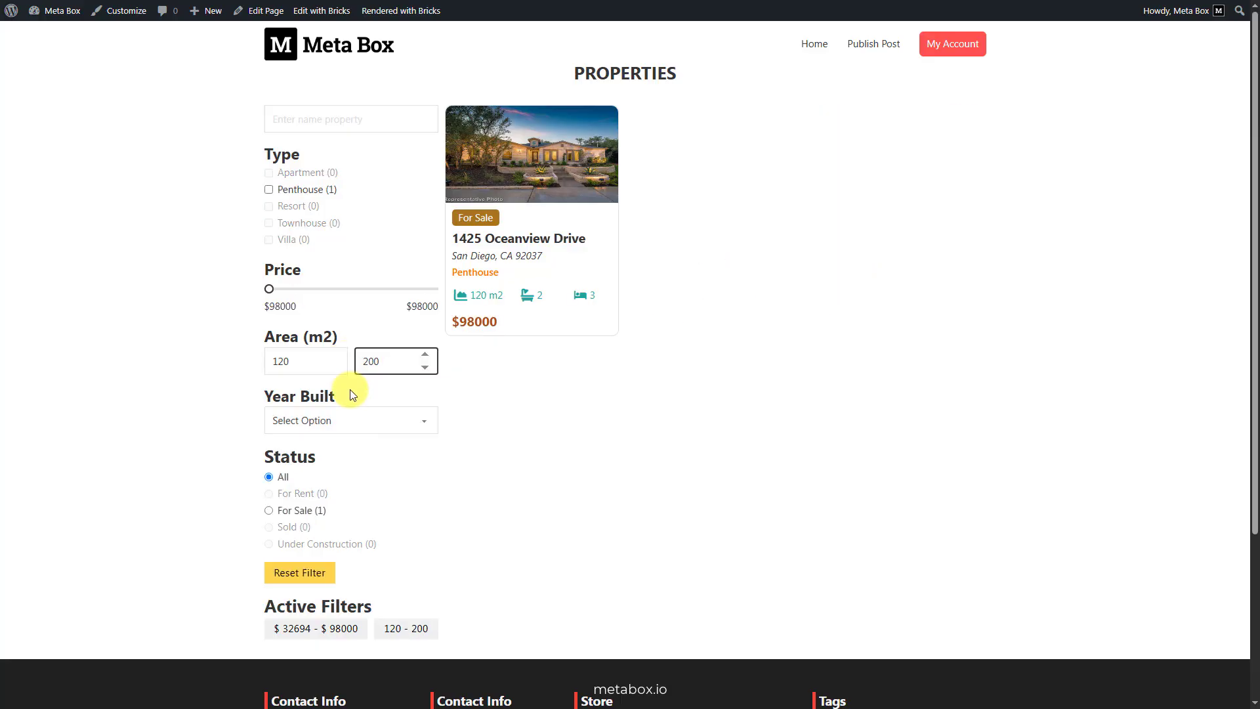
{"action": "left_click", "coordinate": [324, 580]}
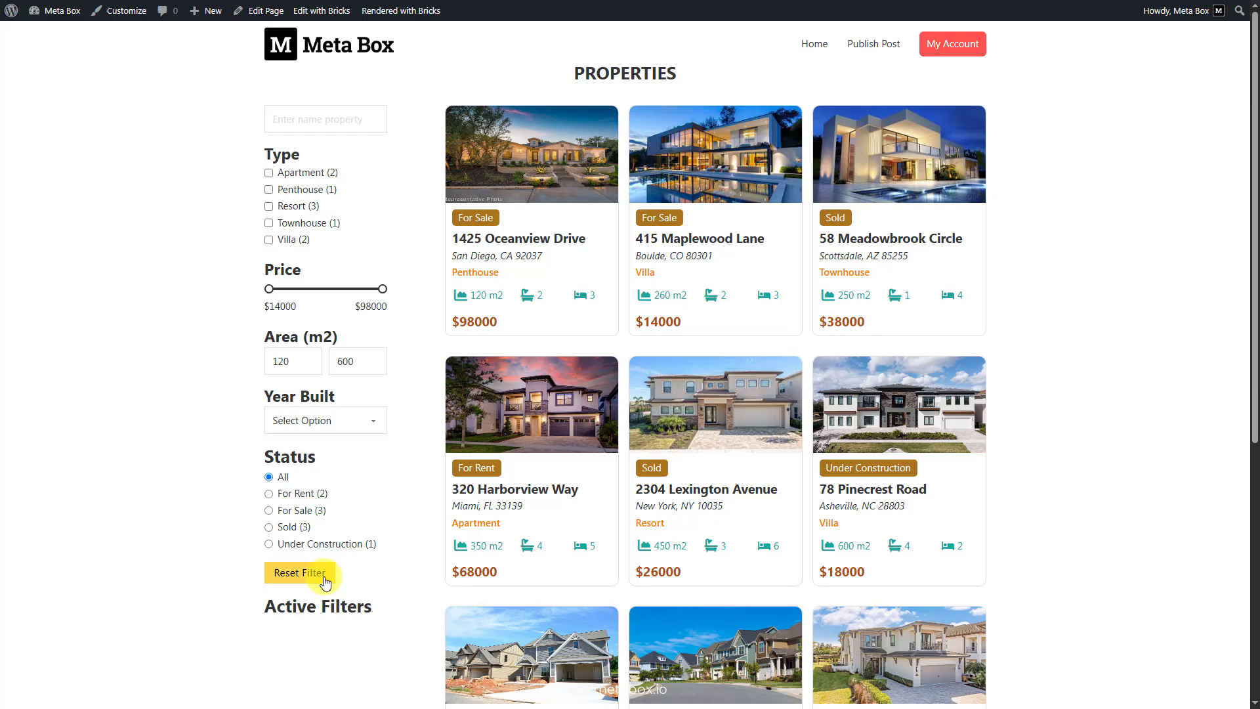